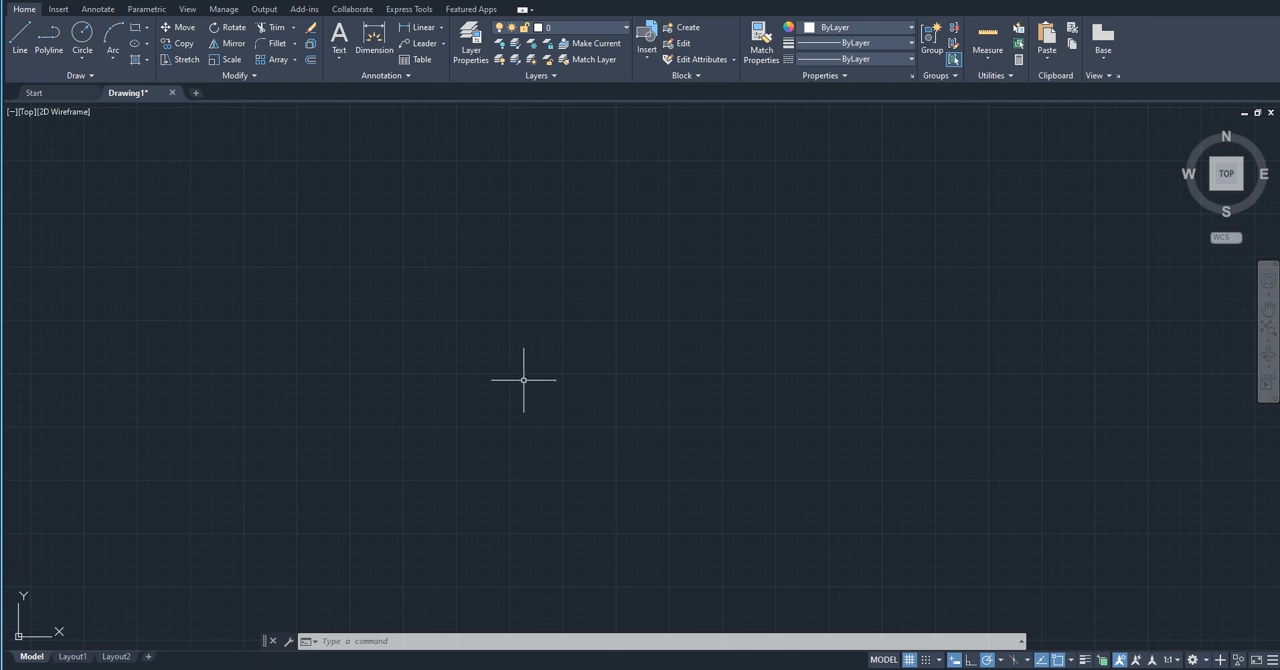
Step: Draw an irregular outline from connected Line segments, starting with a vertical edge and returning to about the starting point
{"action": "type", "text": "line"}
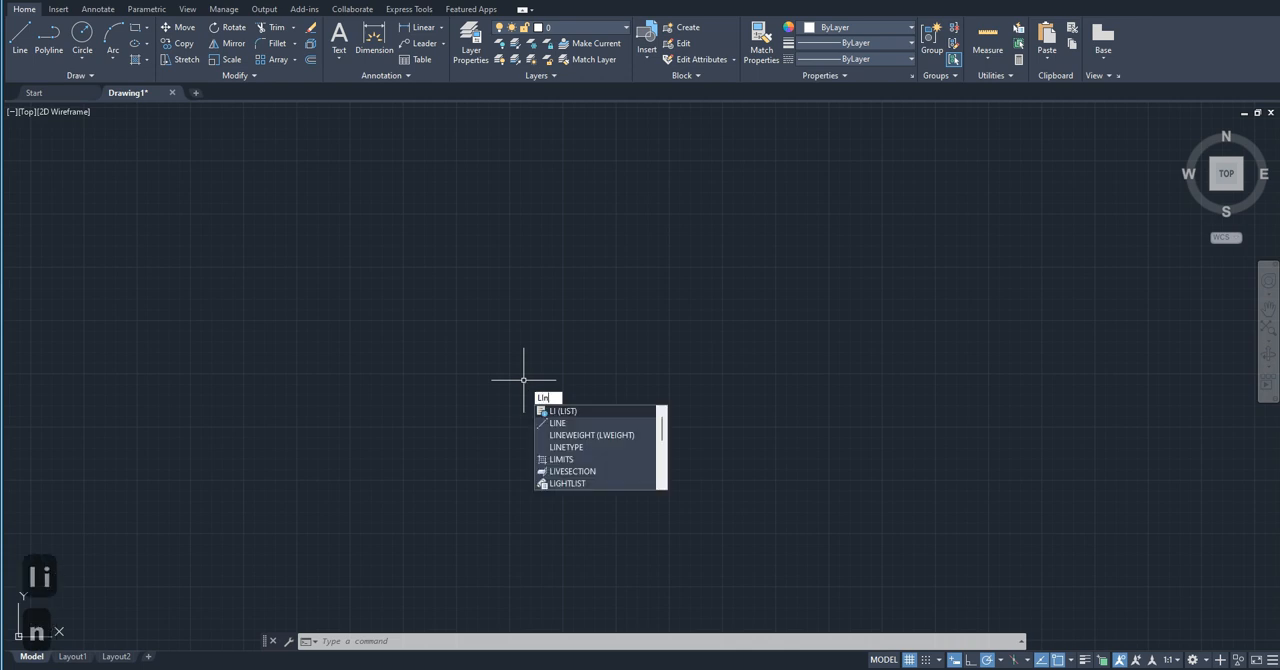
{"action": "key", "text": "Return"}
{"action": "left_click", "coordinate": [523, 380]}
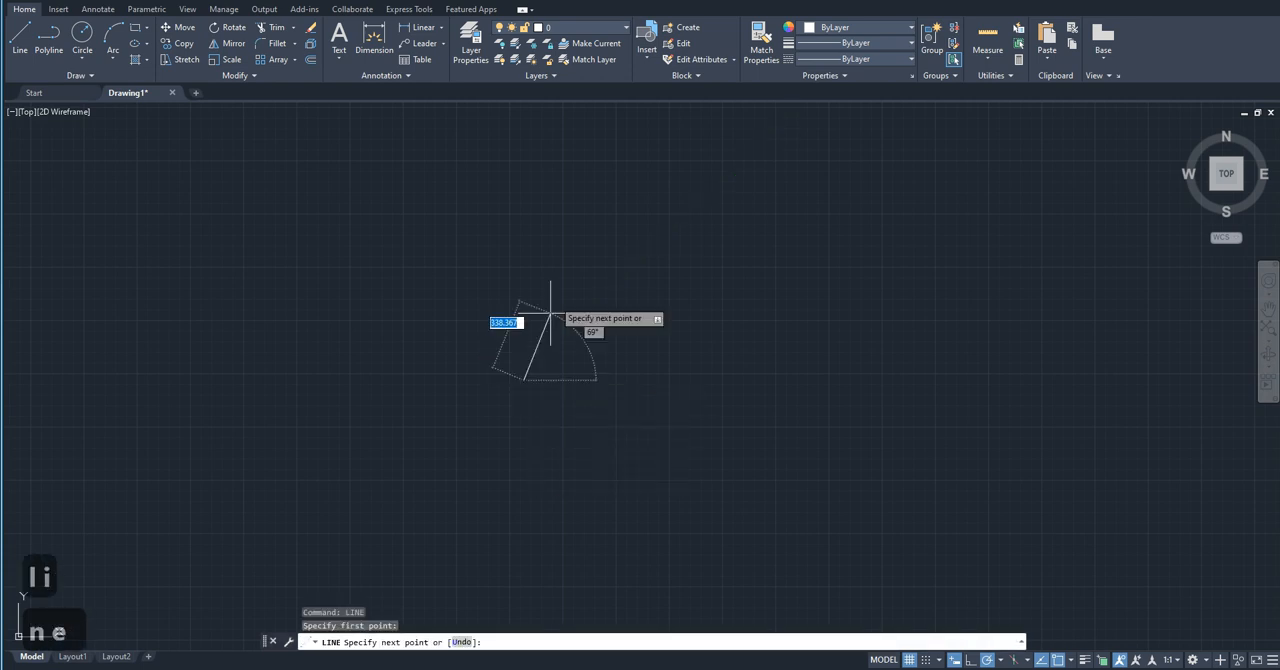
{"action": "left_click", "coordinate": [523, 220]}
{"action": "left_click", "coordinate": [647, 220]}
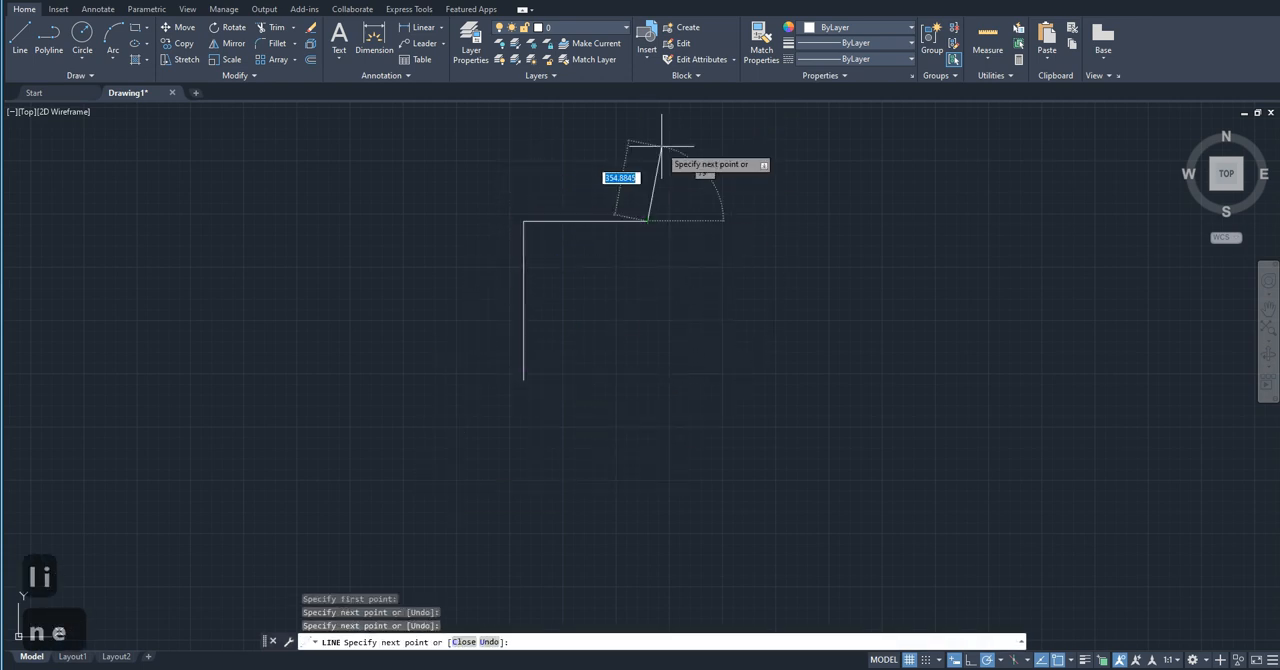
{"action": "left_click", "coordinate": [647, 143]}
{"action": "left_click", "coordinate": [872, 143]}
{"action": "left_click", "coordinate": [863, 220]}
{"action": "left_click", "coordinate": [783, 275]}
{"action": "left_click", "coordinate": [940, 306]}
{"action": "left_click", "coordinate": [1008, 228]}
{"action": "left_click", "coordinate": [1102, 421]}
{"action": "left_click", "coordinate": [810, 401]}
{"action": "left_click", "coordinate": [657, 582]}
{"action": "left_click", "coordinate": [623, 463]}
{"action": "left_click", "coordinate": [703, 382]}
{"action": "left_click", "coordinate": [524, 382]}
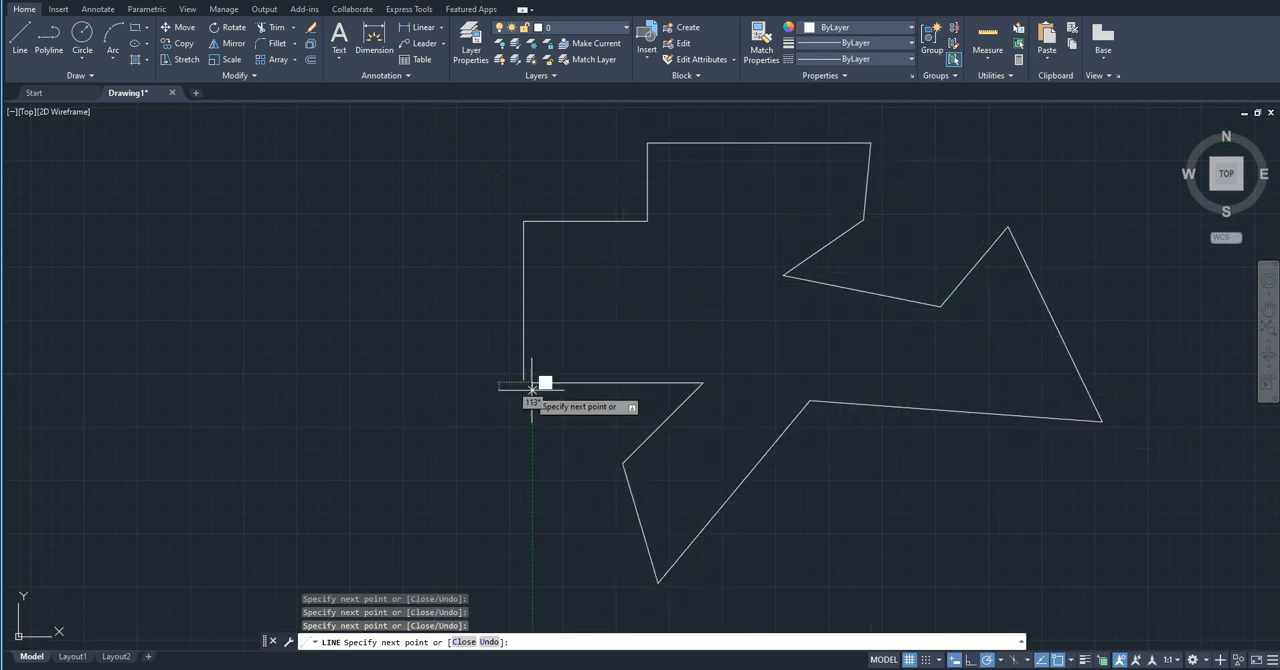
{"action": "key", "text": "Return"}
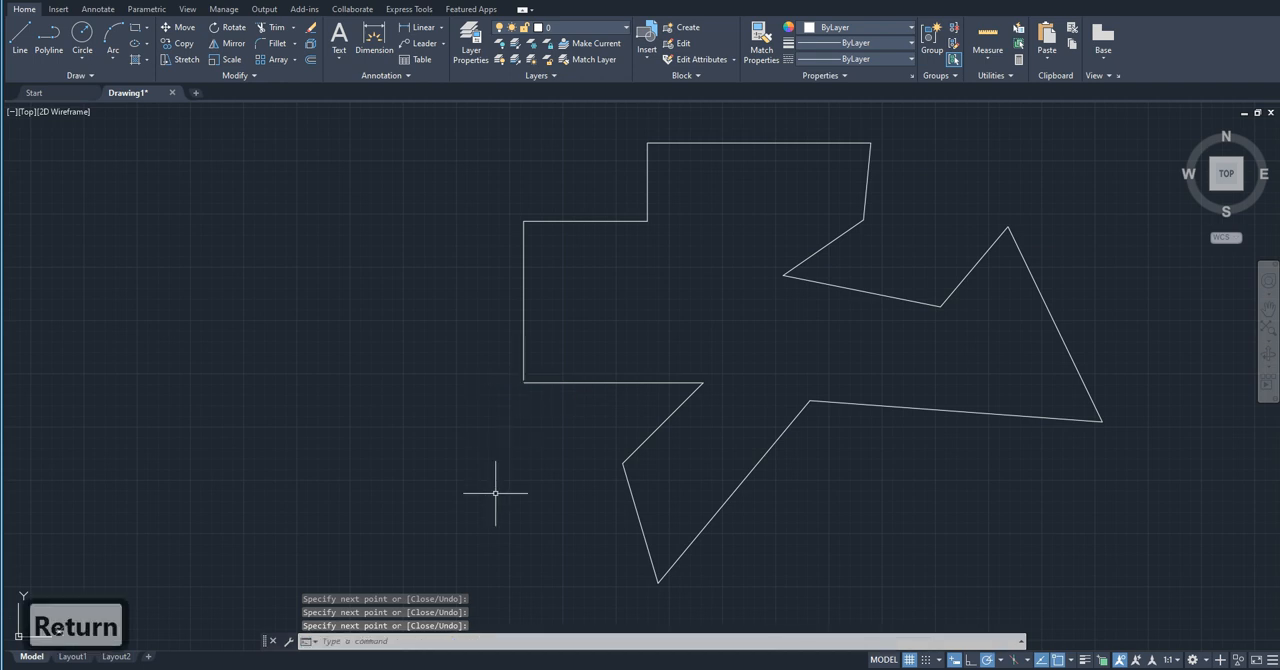
{"action": "scroll", "coordinate": [492, 498], "scroll_direction": "down", "scroll_amount": 2}
{"action": "middle_click_drag", "start_coordinate": [590, 454], "coordinate": [391, 434]}
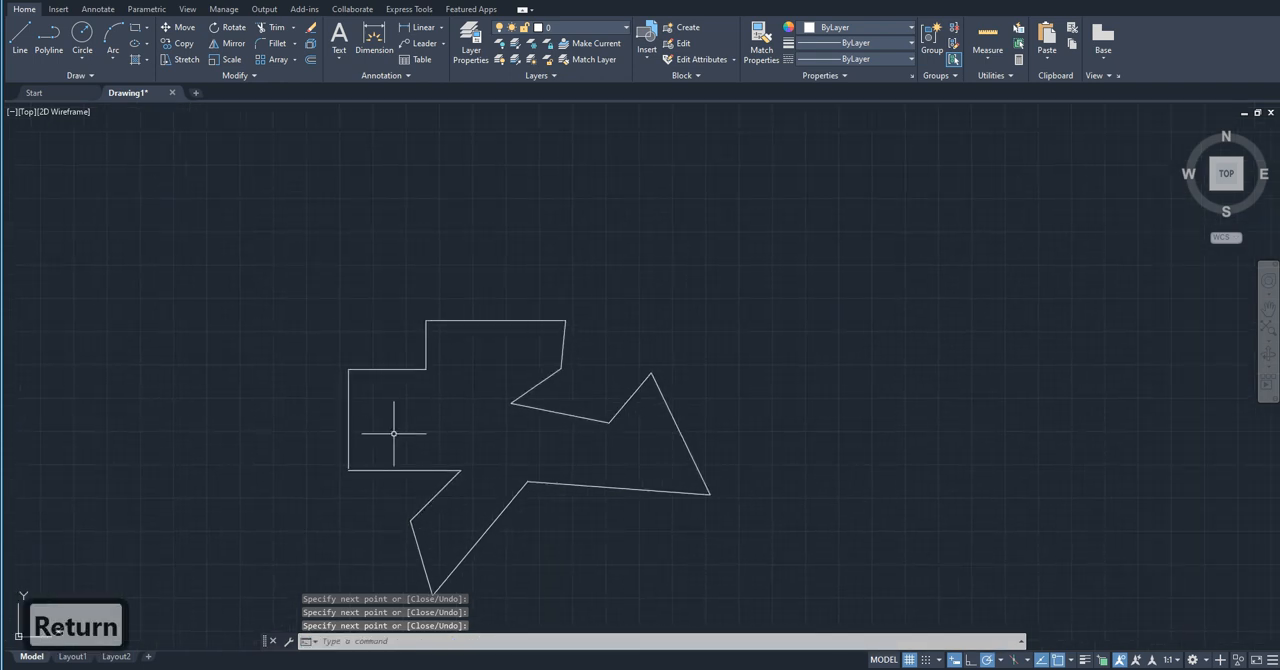
{"action": "scroll", "coordinate": [468, 494], "scroll_direction": "up", "scroll_amount": 2}
{"action": "mouse_move", "coordinate": [470, 497]}
{"action": "middle_mouse_down"}
{"action": "mouse_move", "coordinate": [509, 480]}
{"action": "mouse_move", "coordinate": [540, 440]}
{"action": "middle_mouse_up"}
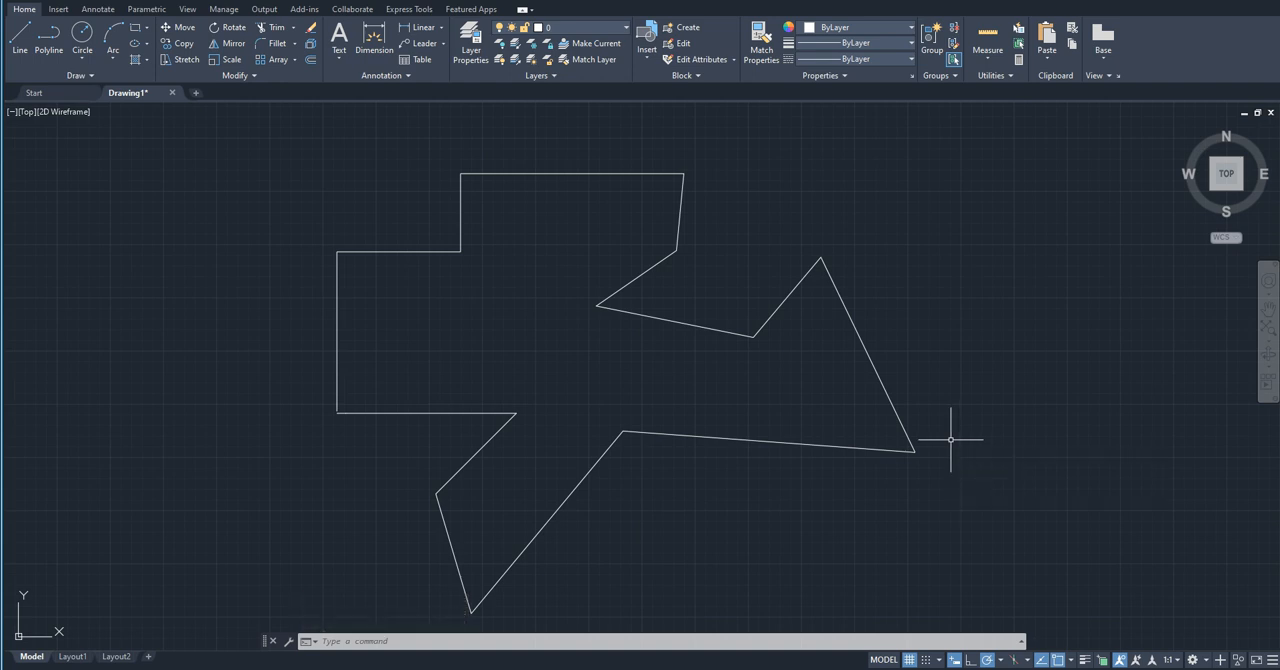
{"action": "mouse_move", "coordinate": [736, 542]}
{"action": "middle_mouse_down"}
{"action": "mouse_move", "coordinate": [677, 526]}
{"action": "mouse_move", "coordinate": [714, 540]}
{"action": "mouse_move", "coordinate": [704, 547]}
{"action": "middle_mouse_up"}
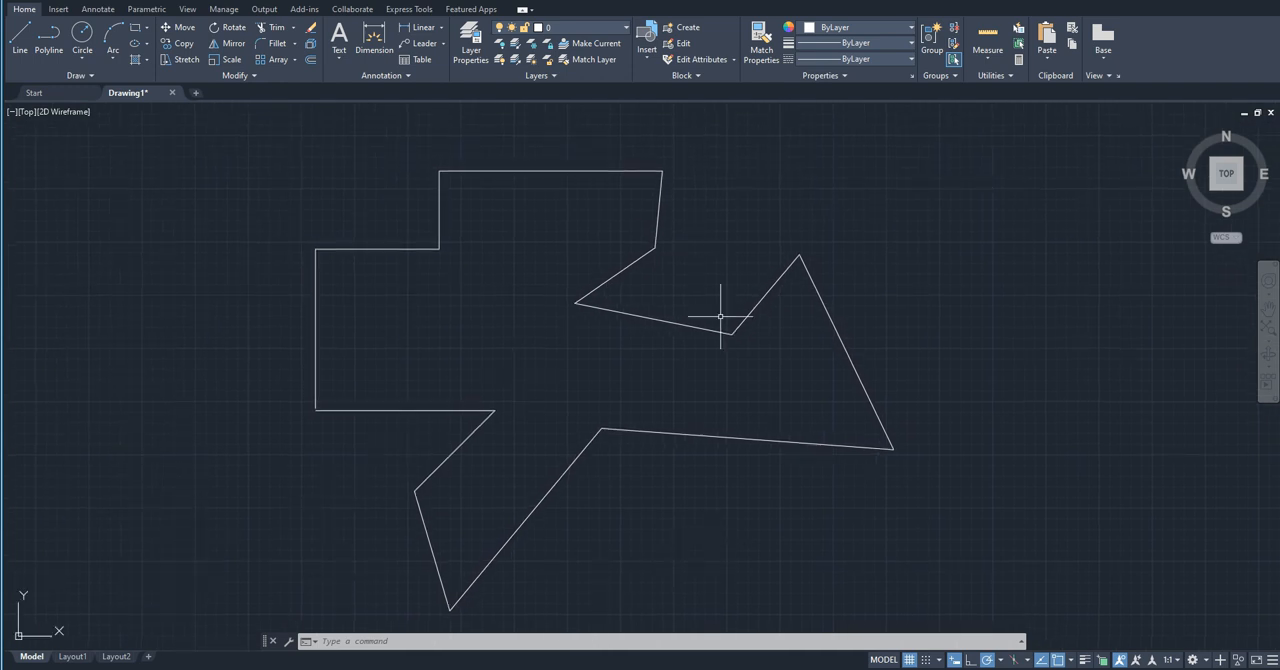
Step: Combine all line segments of the irregular outline into one polyline with the Join command
{"action": "mouse_move", "coordinate": [687, 325]}
{"action": "scroll", "coordinate": [453, 495], "scroll_direction": "down", "scroll_amount": 4}
{"action": "scroll", "coordinate": [453, 493], "scroll_direction": "up", "scroll_amount": 2}
{"action": "left_click", "coordinate": [263, 216]}
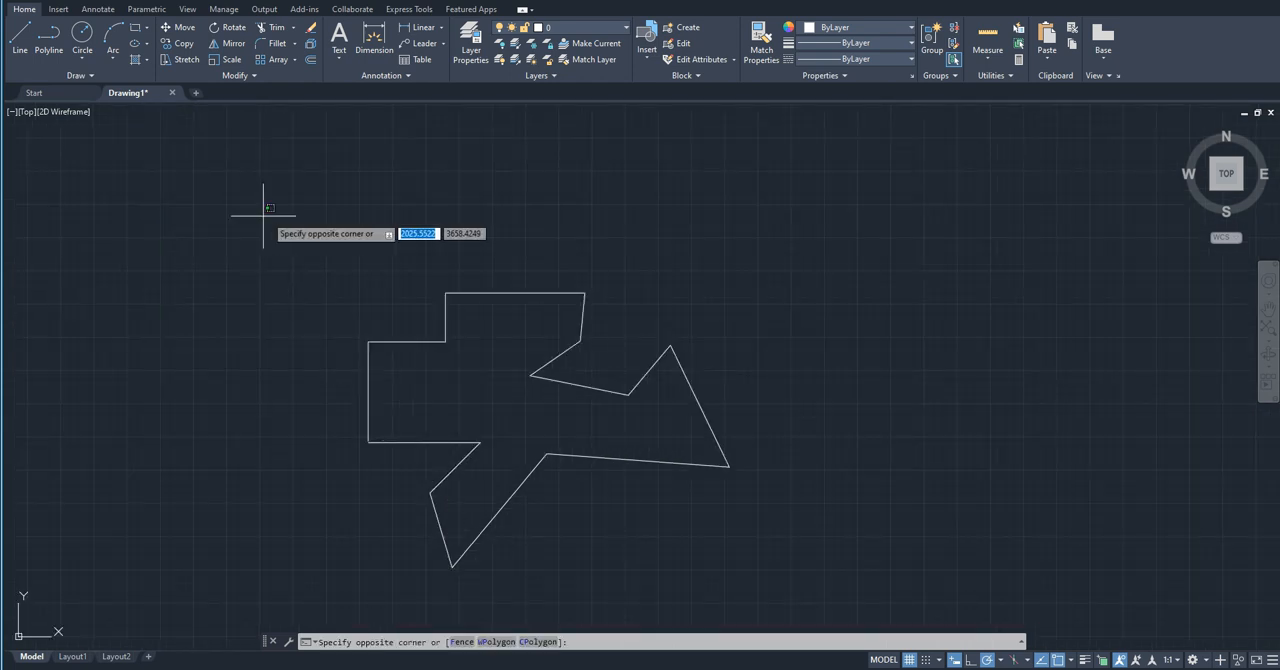
{"action": "left_click", "coordinate": [788, 577]}
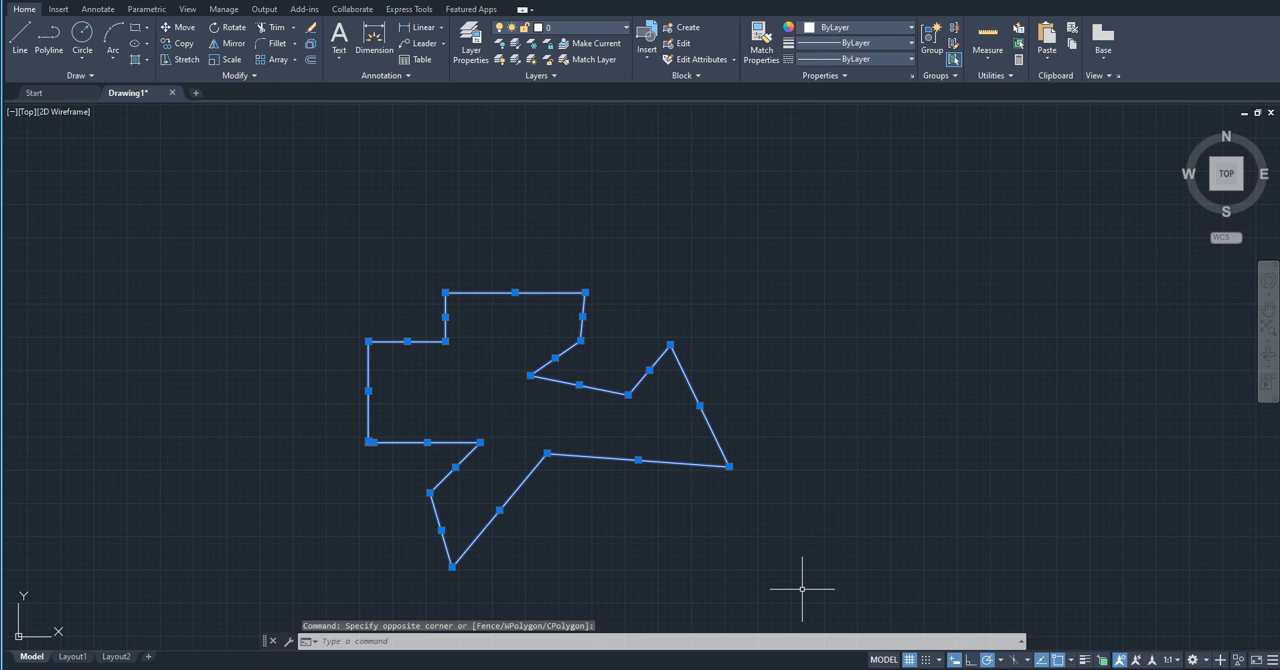
{"action": "type", "text": "join"}
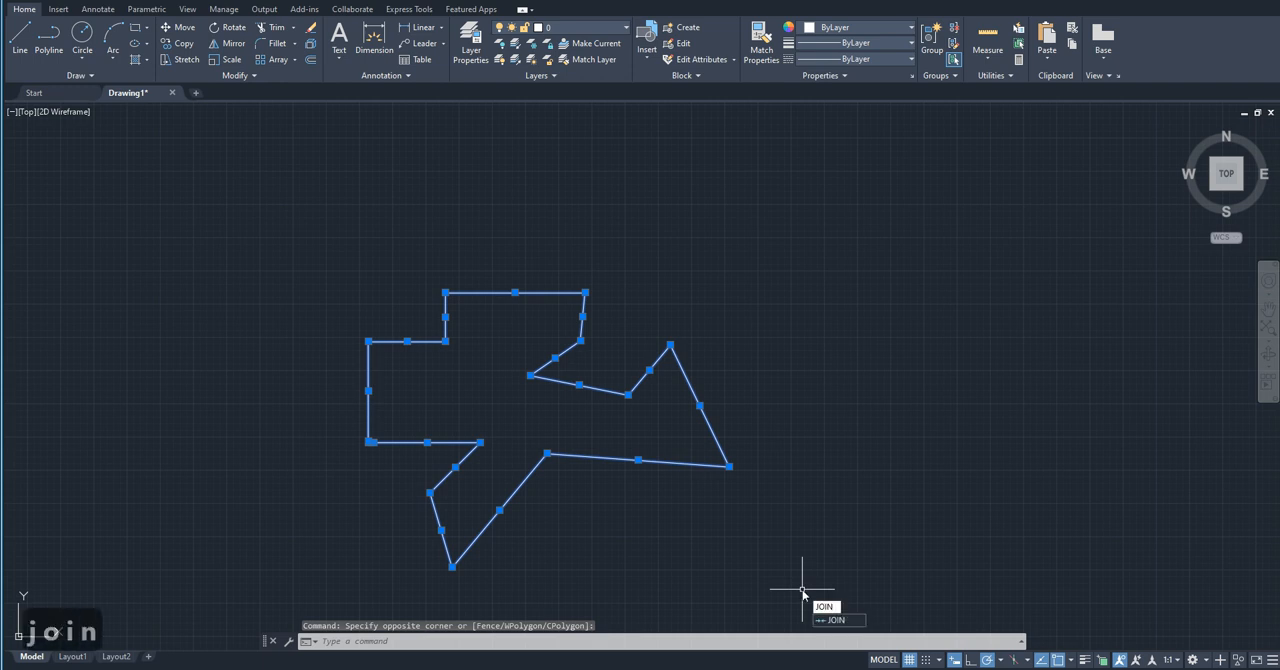
{"action": "key", "text": "Return"}
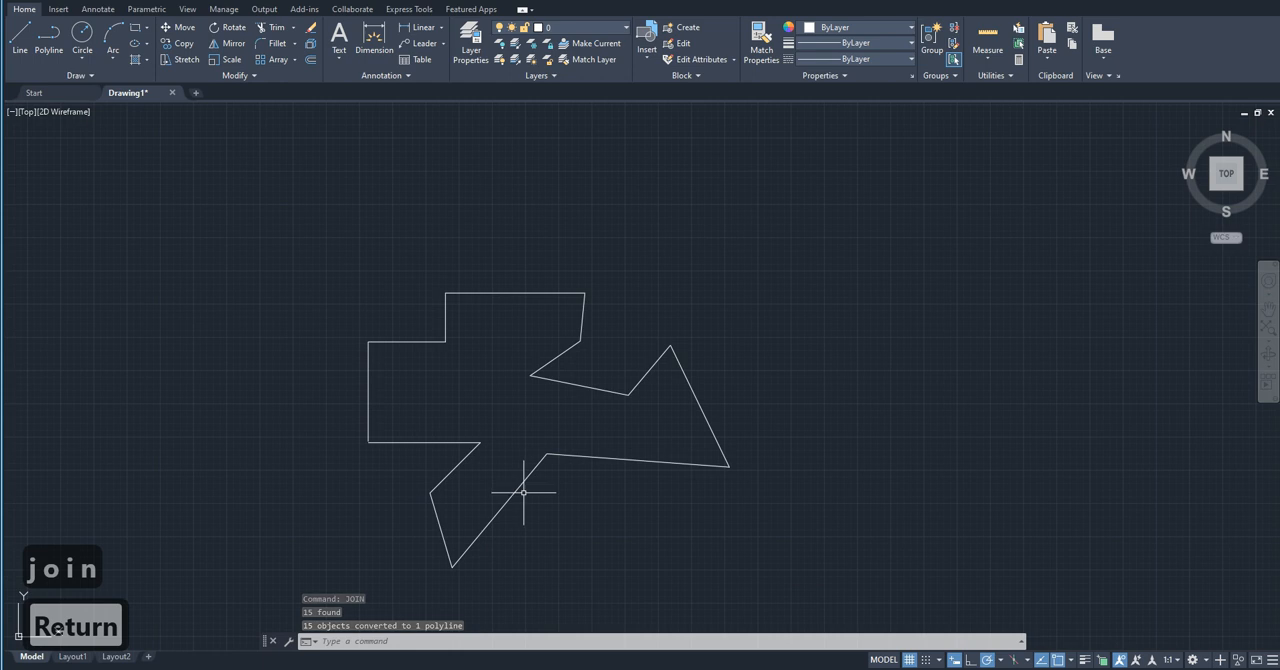
{"action": "mouse_move", "coordinate": [518, 488]}
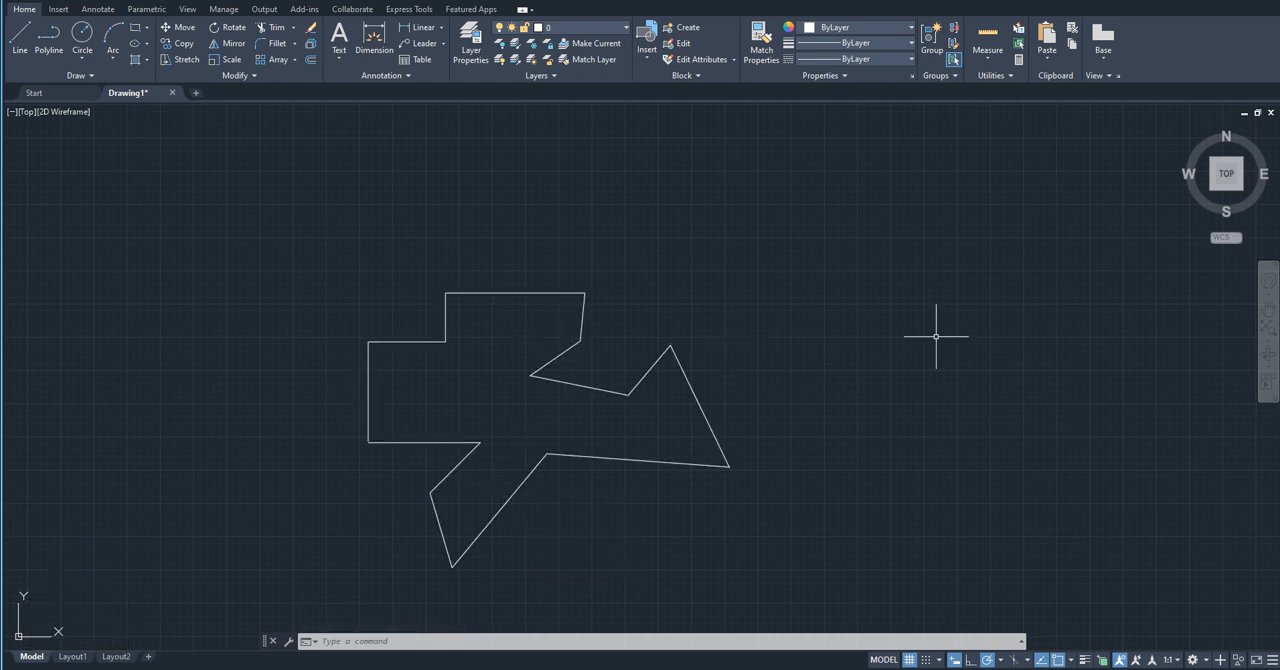
Step: Undo the last join of the outline's segments
{"action": "key", "text": "ctrl+z"}
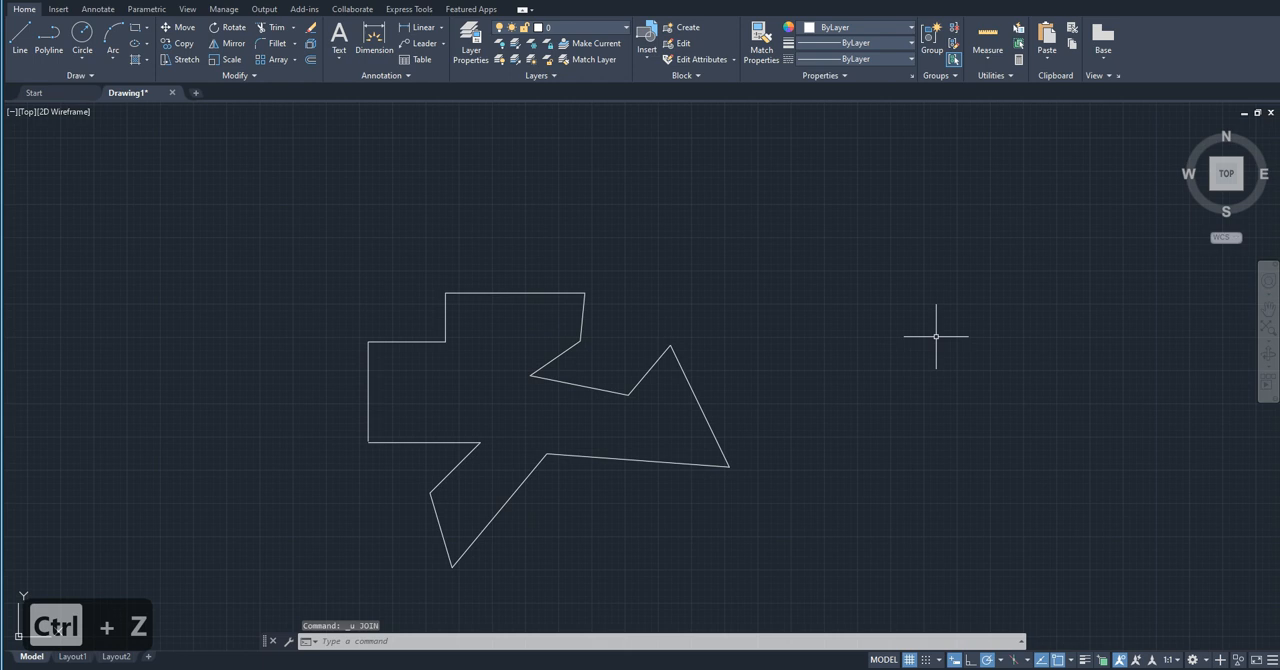
{"action": "scroll", "coordinate": [405, 513], "scroll_direction": "up", "scroll_amount": 2}
{"action": "scroll", "coordinate": [412, 512], "scroll_direction": "down", "scroll_amount": 2}
{"action": "scroll", "coordinate": [412, 512], "scroll_direction": "up", "scroll_amount": 2}
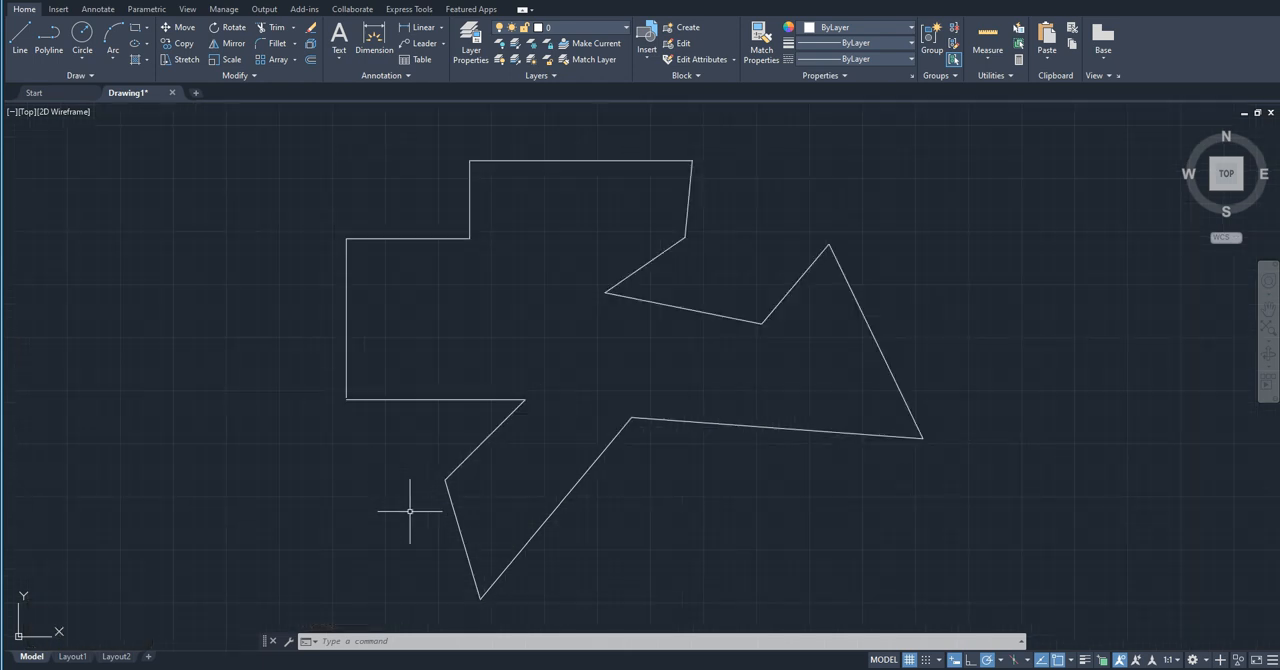
Step: Run PEDIT with the Multiple option on all the outline's segments and convert the lines to polylines
{"action": "type", "text": "pedi"}
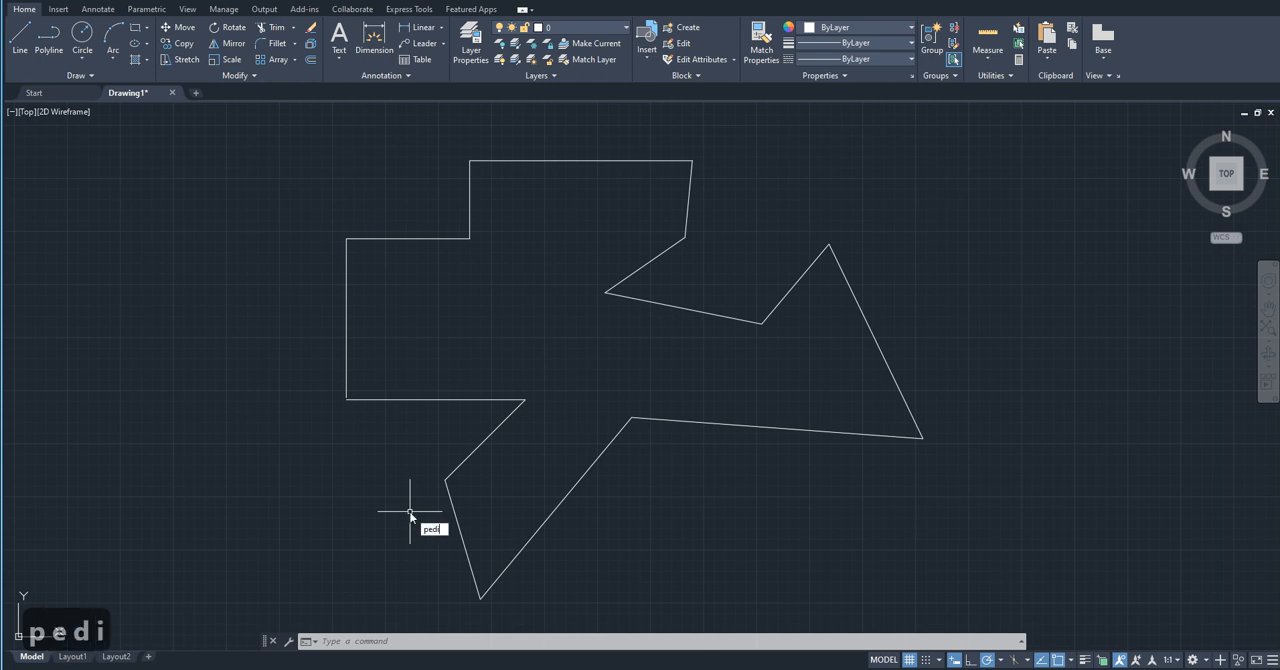
{"action": "type", "text": "t"}
{"action": "key", "text": "Return"}
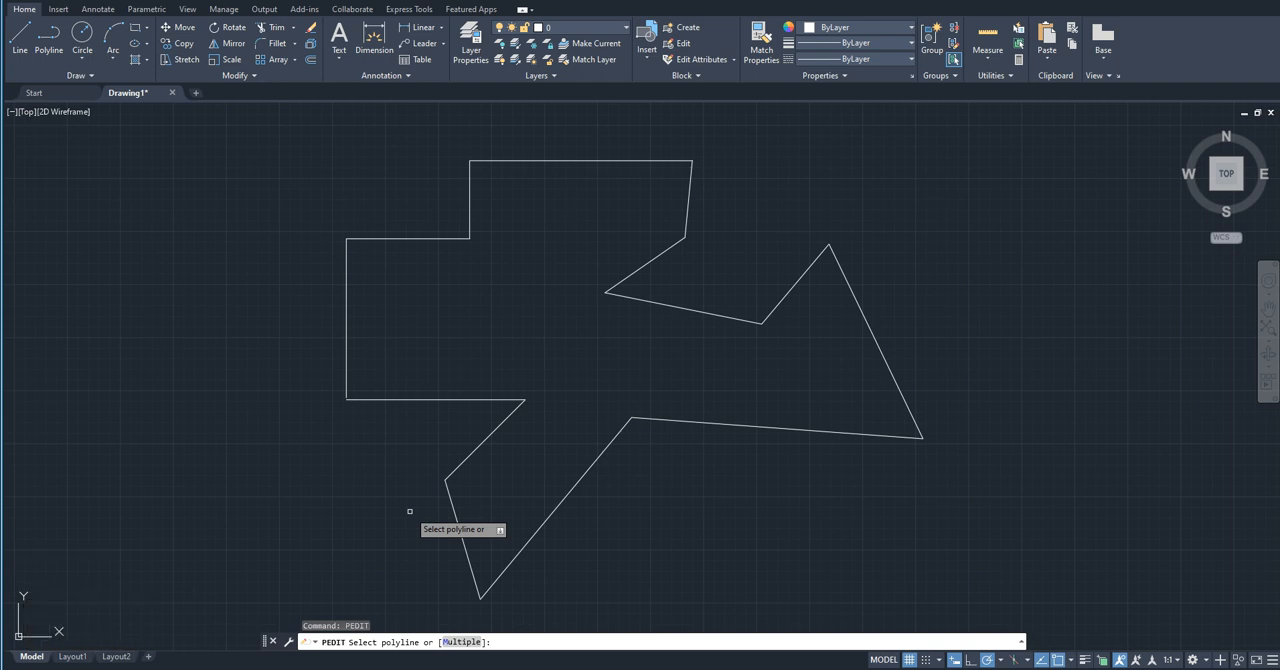
{"action": "type", "text": "m"}
{"action": "key", "text": "Return"}
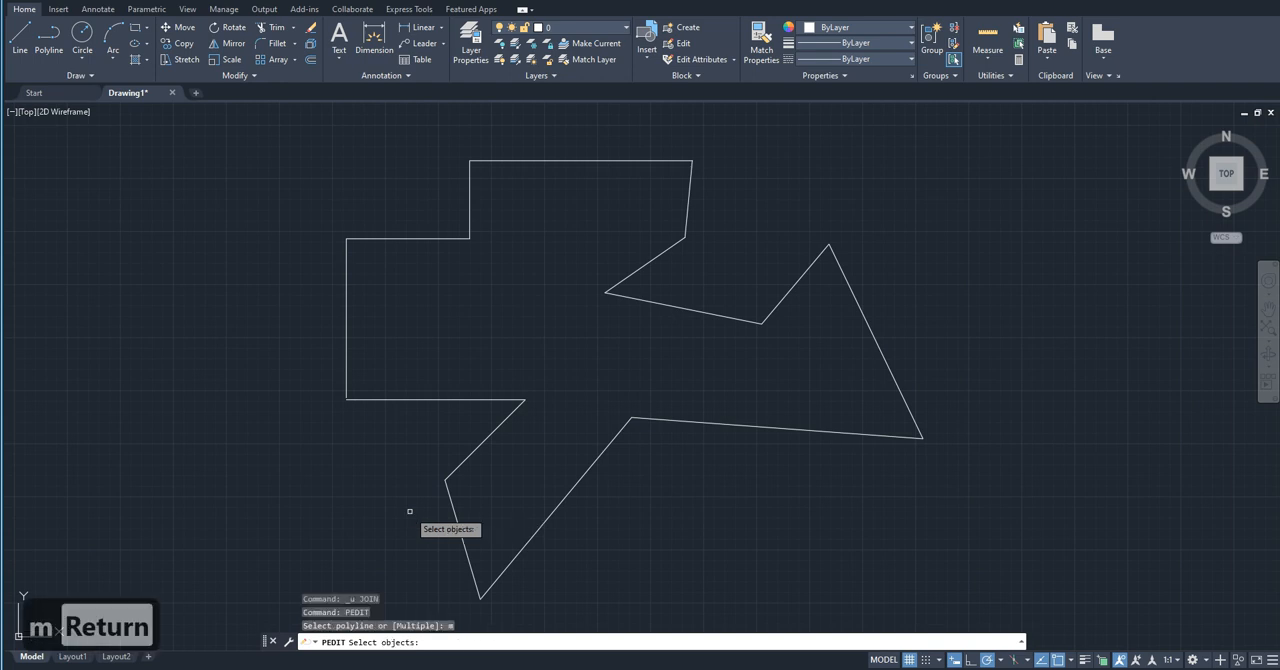
{"action": "left_click", "coordinate": [958, 568]}
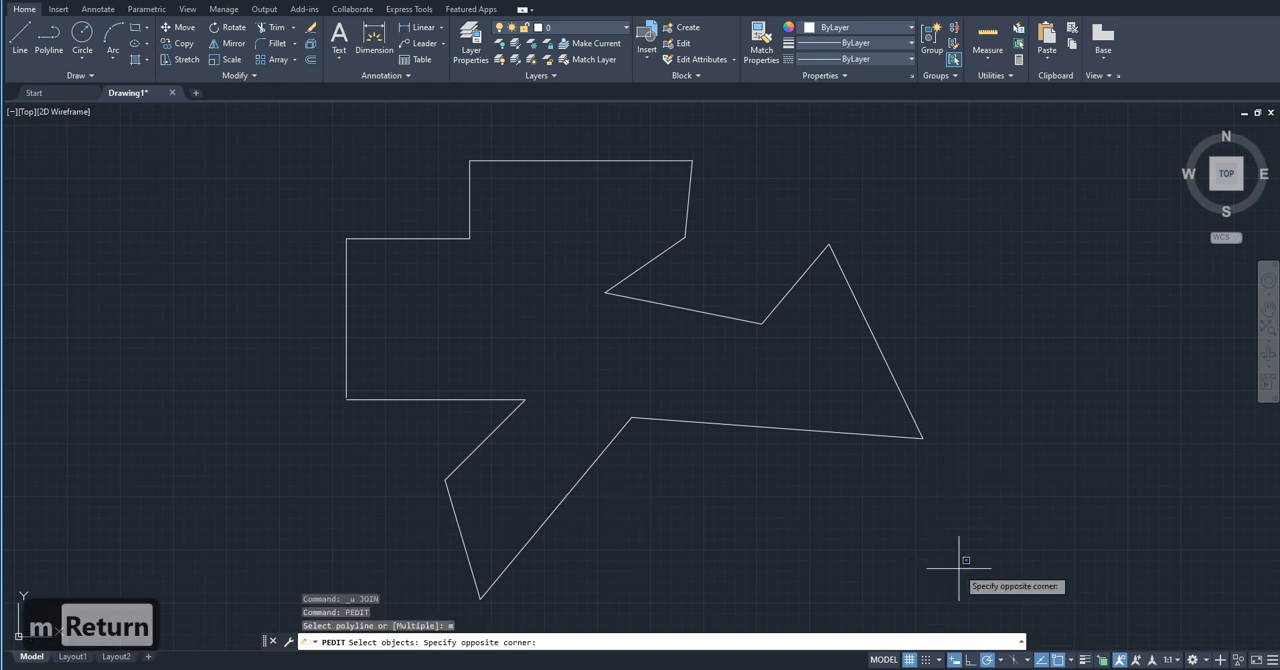
{"action": "left_click", "coordinate": [267, 146]}
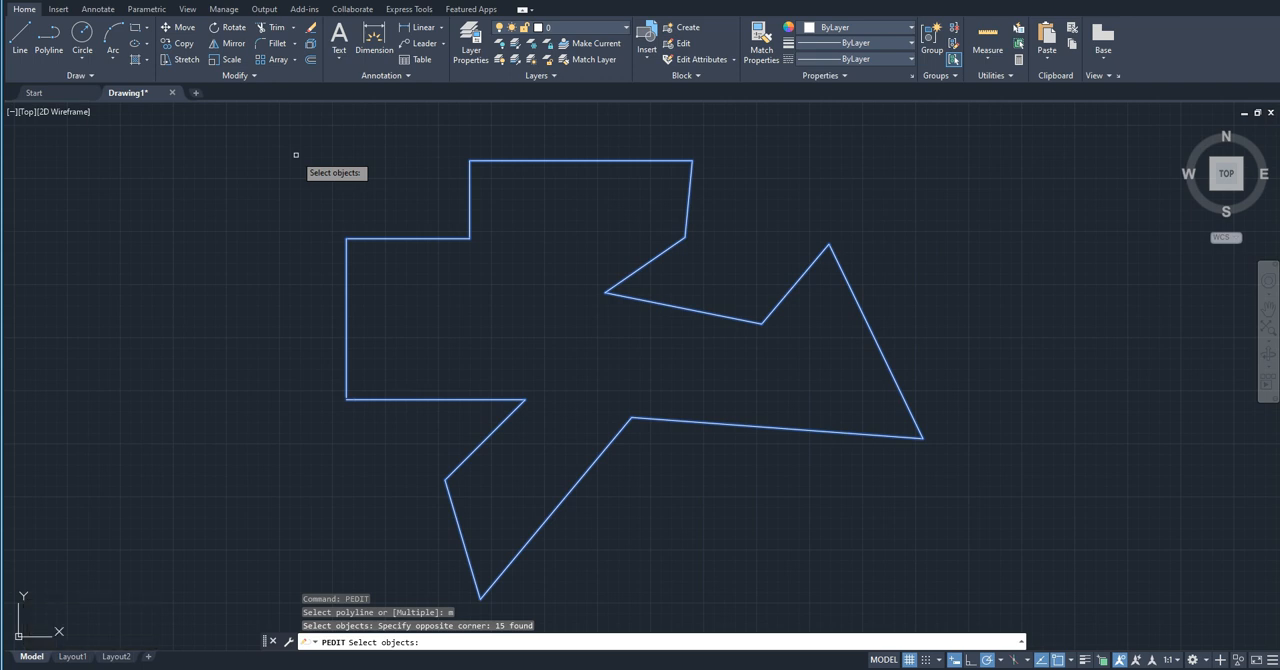
{"action": "key", "text": "Return"}
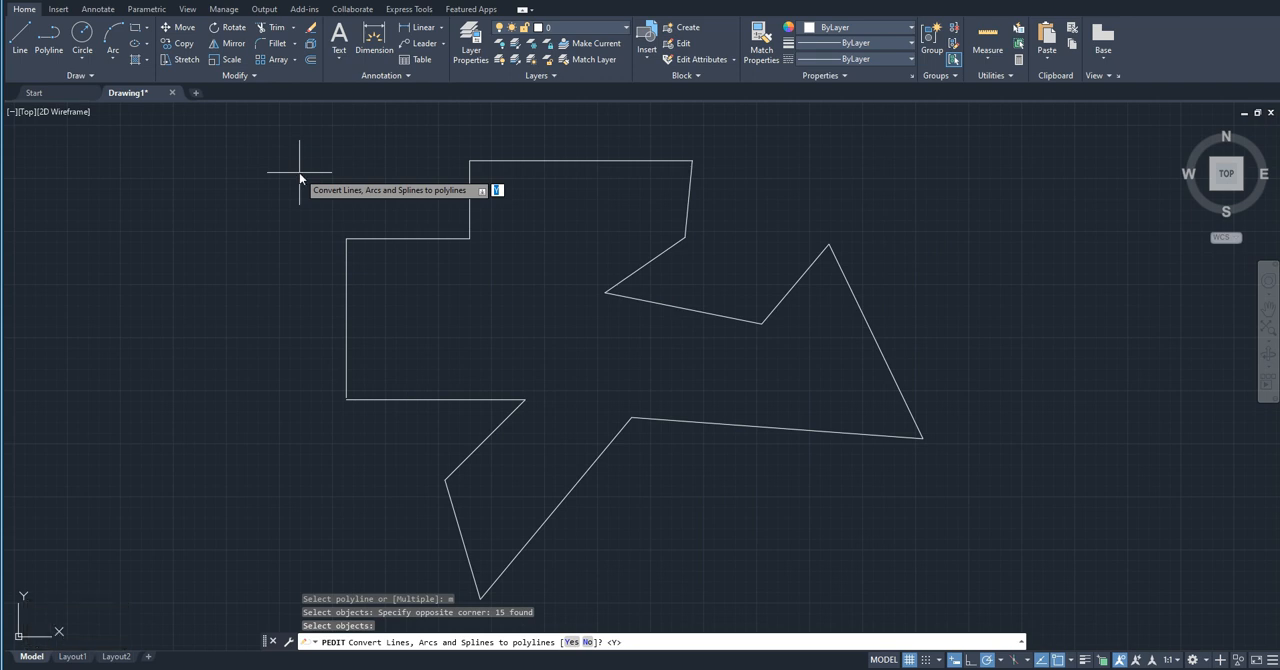
{"action": "type", "text": "y"}
{"action": "key", "text": "Return"}
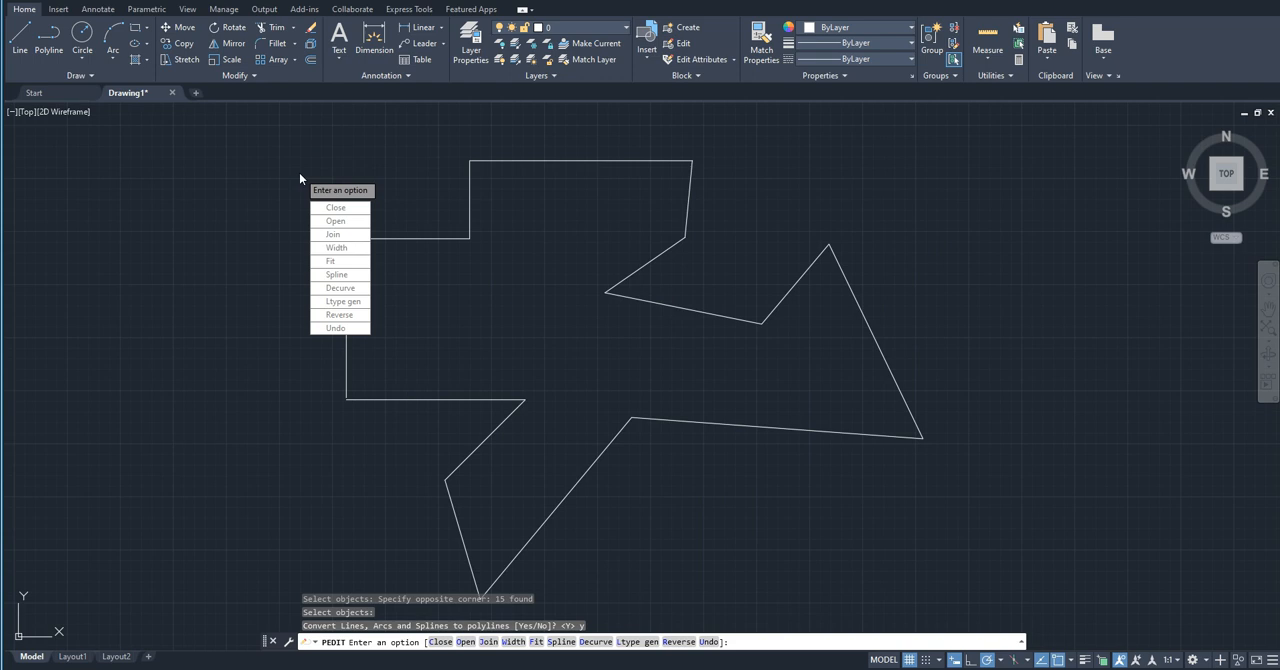
Step: Join the converted segments into one polyline with a fuzz distance of 0.0000 and finish PEDIT
{"action": "type", "text": "j"}
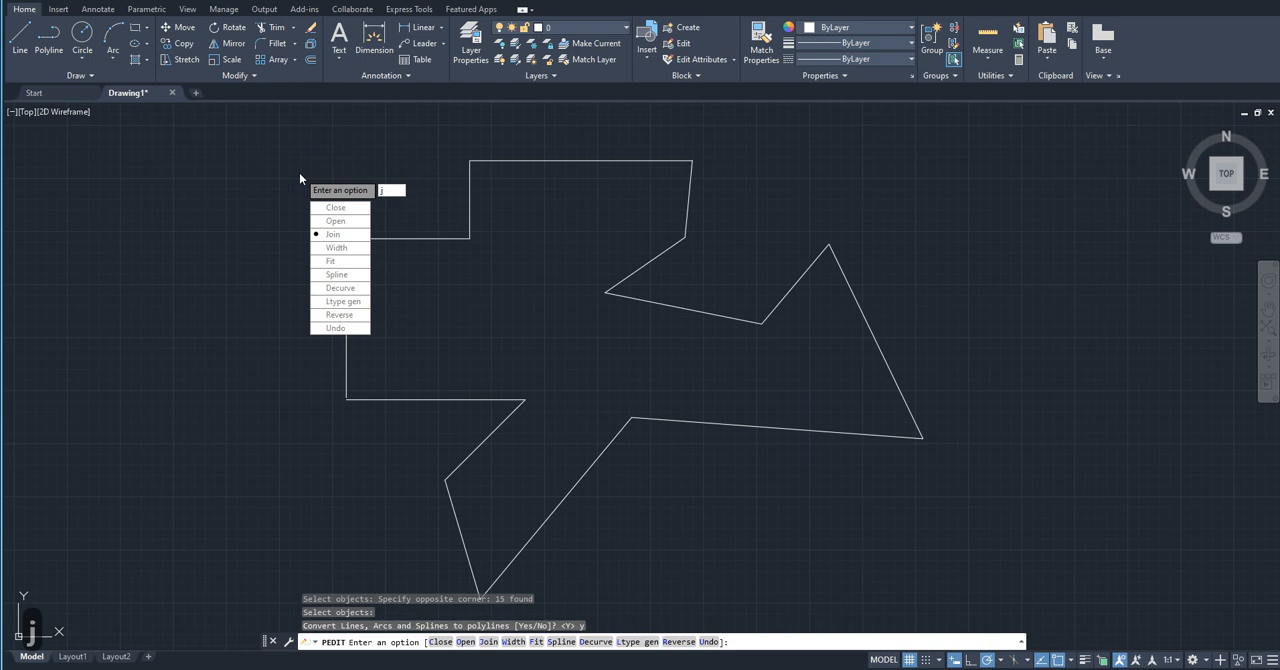
{"action": "key", "text": "Return"}
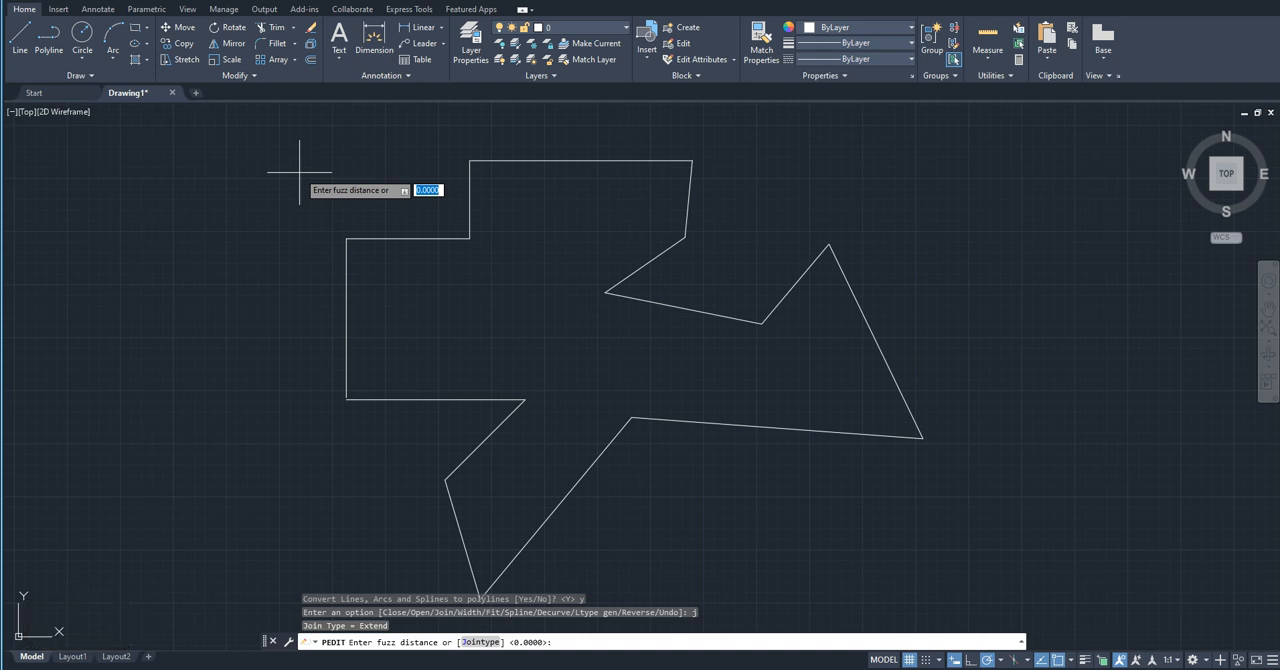
{"action": "key", "text": "Return"}
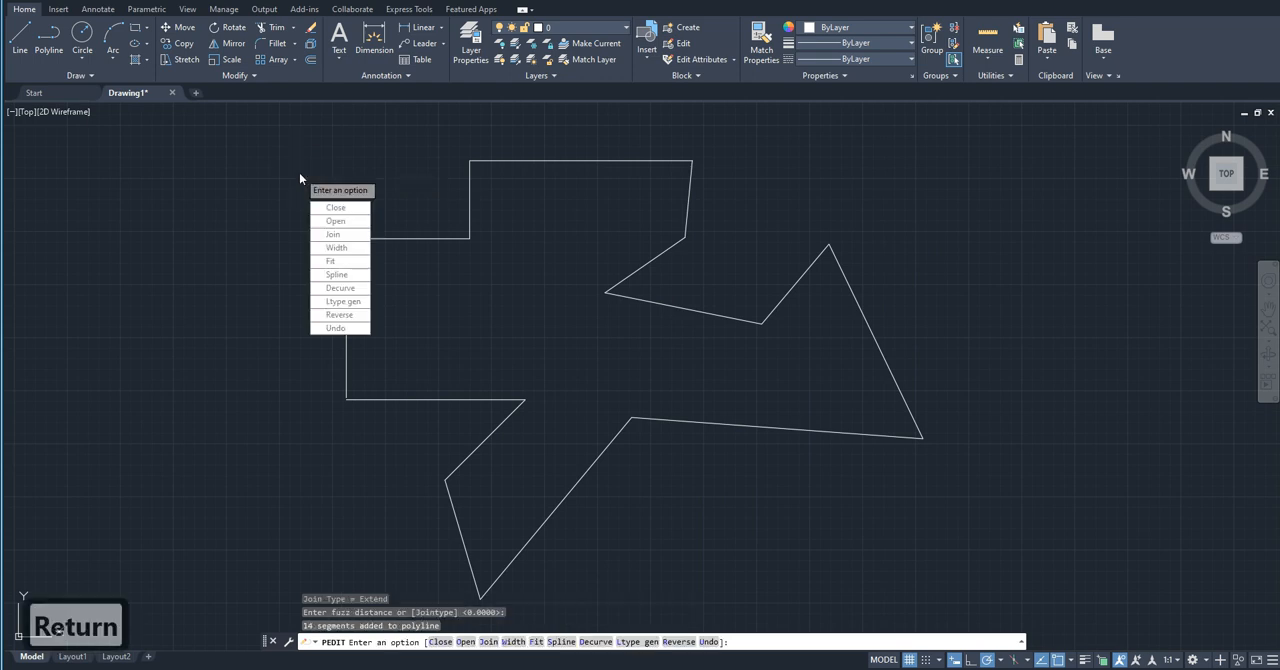
{"action": "key", "text": "Return"}
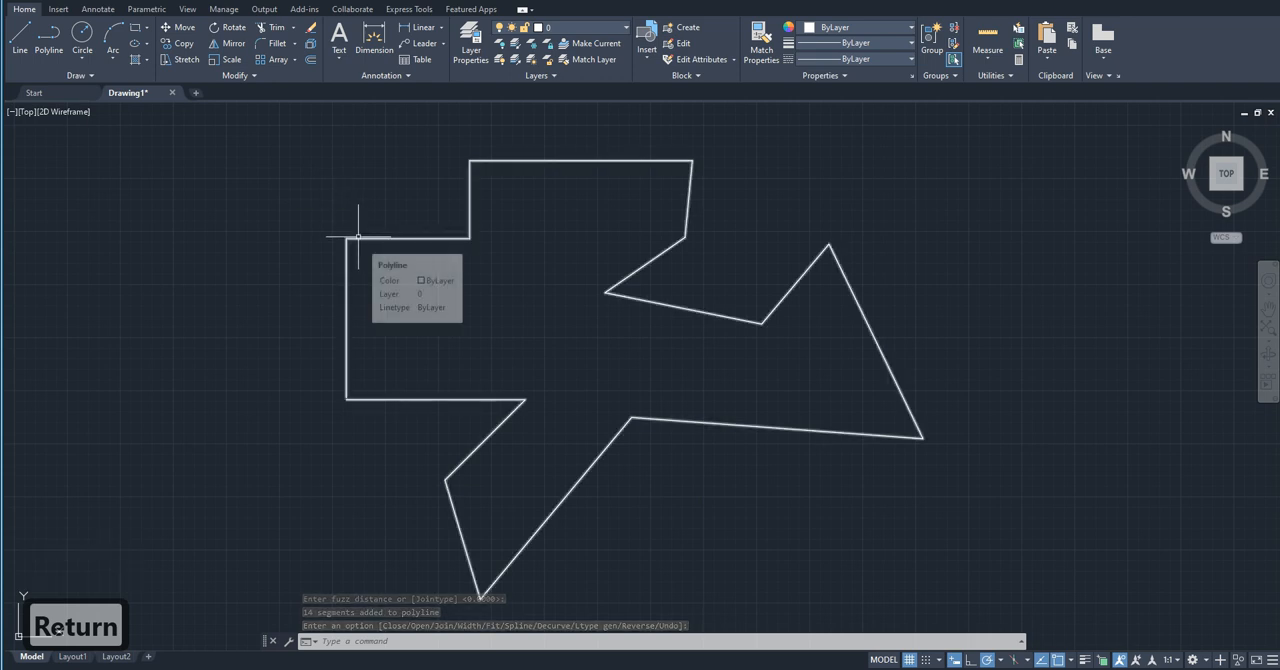
Step: Delete the joined irregular polyline from the drawing
{"action": "scroll", "coordinate": [460, 477], "scroll_direction": "down", "scroll_amount": 4}
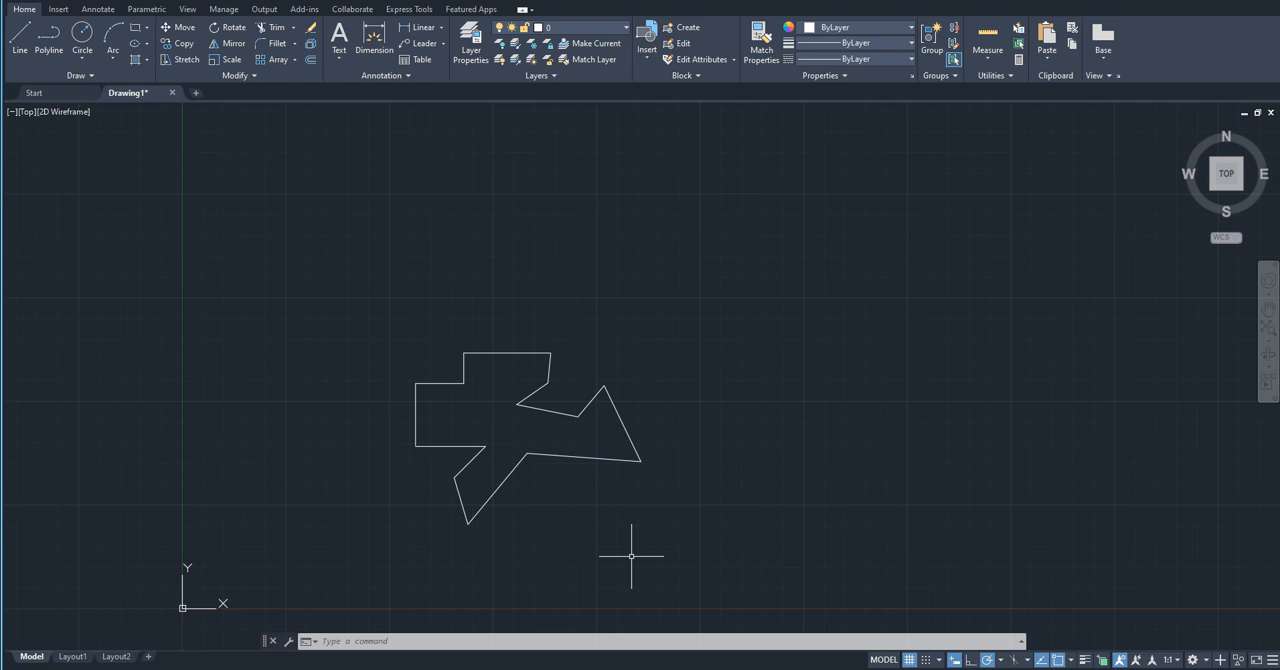
{"action": "scroll", "coordinate": [631, 556], "scroll_direction": "up", "scroll_amount": 2}
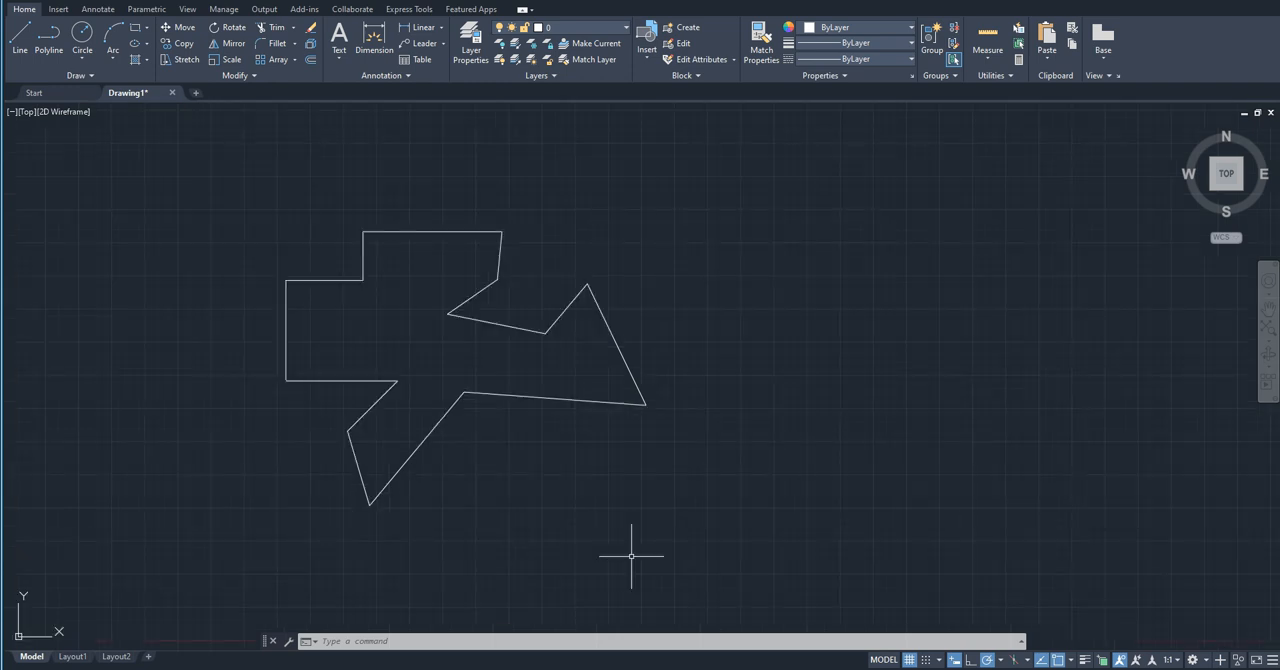
{"action": "middle_click_drag", "start_coordinate": [650, 358], "coordinate": [761, 480]}
{"action": "scroll", "coordinate": [686, 432], "scroll_direction": "down", "scroll_amount": 2}
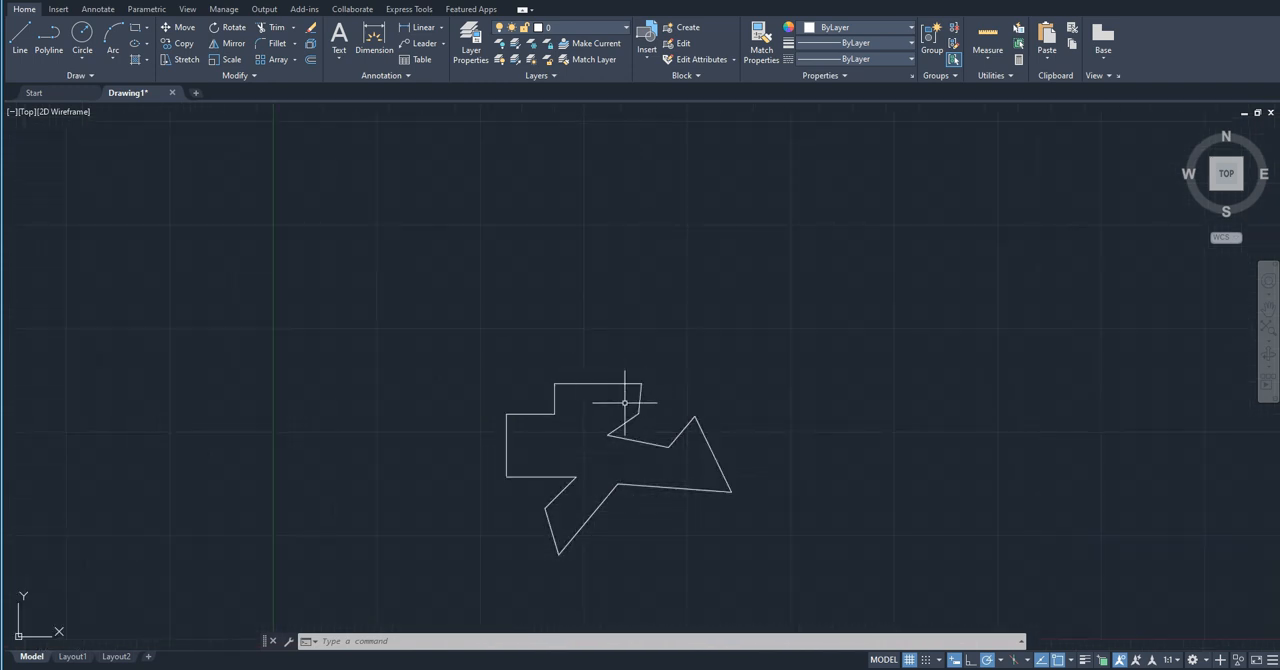
{"action": "left_click", "coordinate": [727, 570]}
{"action": "left_click", "coordinate": [480, 358]}
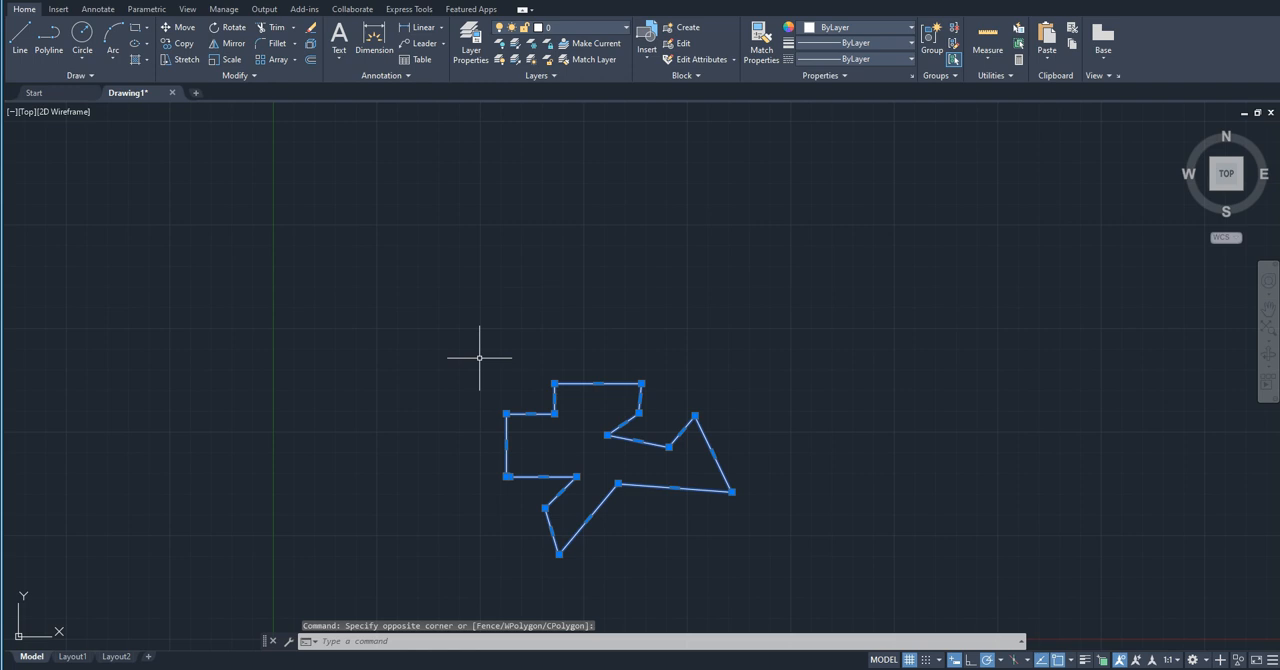
{"action": "key", "text": "Delete"}
Step: Draw four connected 900-unit lines running up, right, down and right, starting from a point in the empty drawing area
{"action": "scroll", "coordinate": [383, 463], "scroll_direction": "up", "scroll_amount": 3}
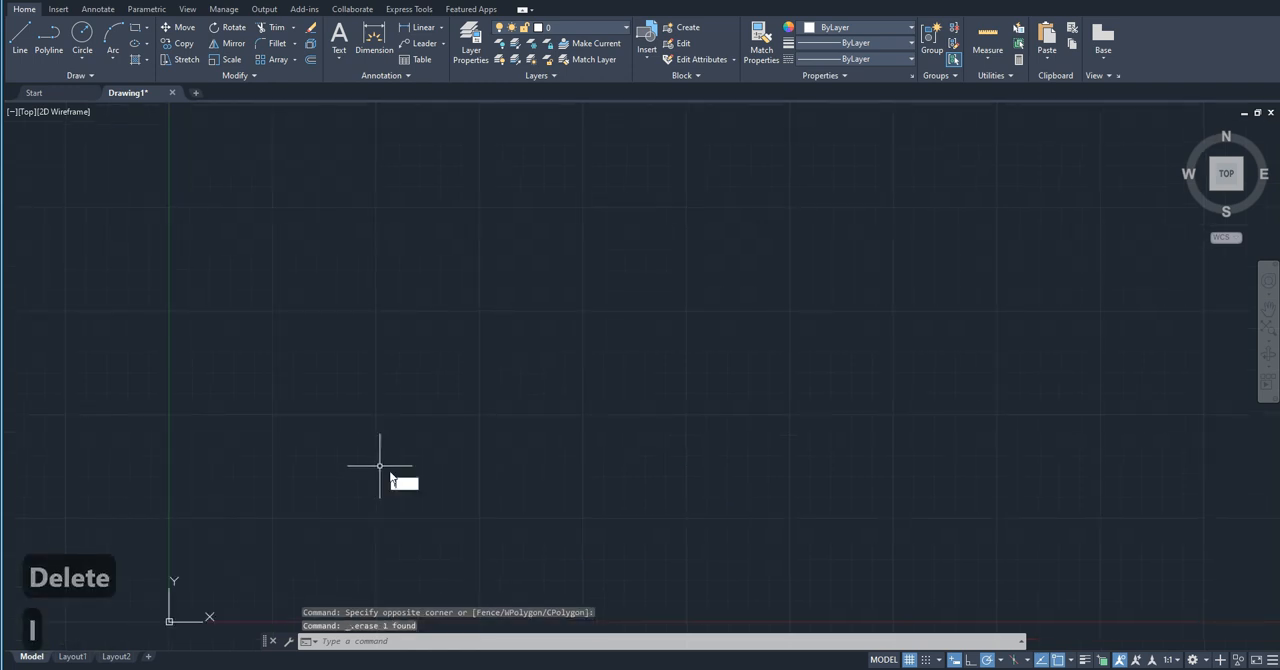
{"action": "key", "text": "Return"}
{"action": "left_click", "coordinate": [391, 525]}
{"action": "scroll", "coordinate": [391, 525], "scroll_direction": "up", "scroll_amount": 2}
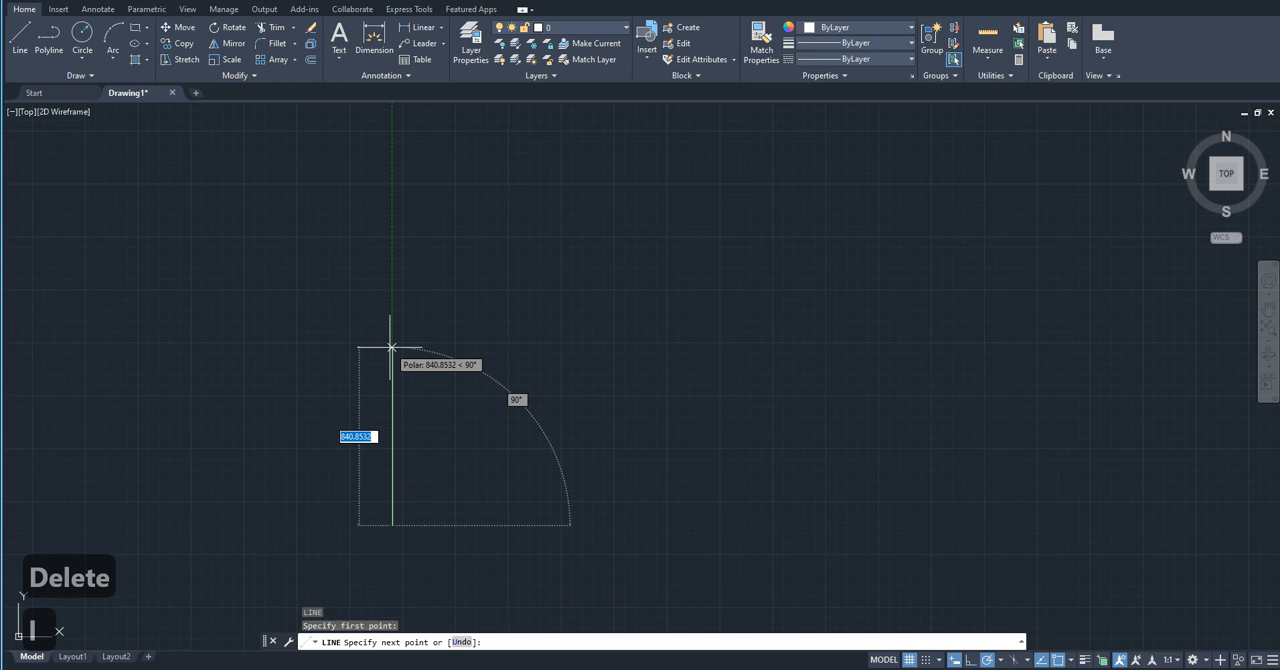
{"action": "type", "text": "900"}
{"action": "key", "text": "Return"}
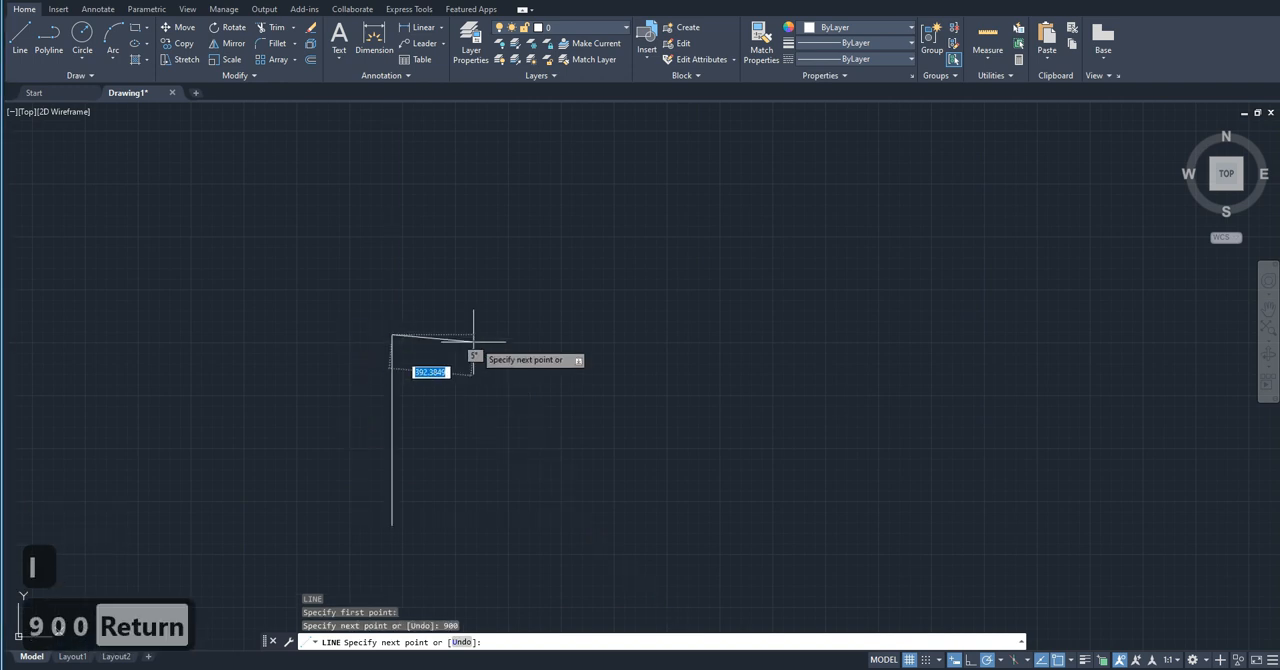
{"action": "type", "text": "900"}
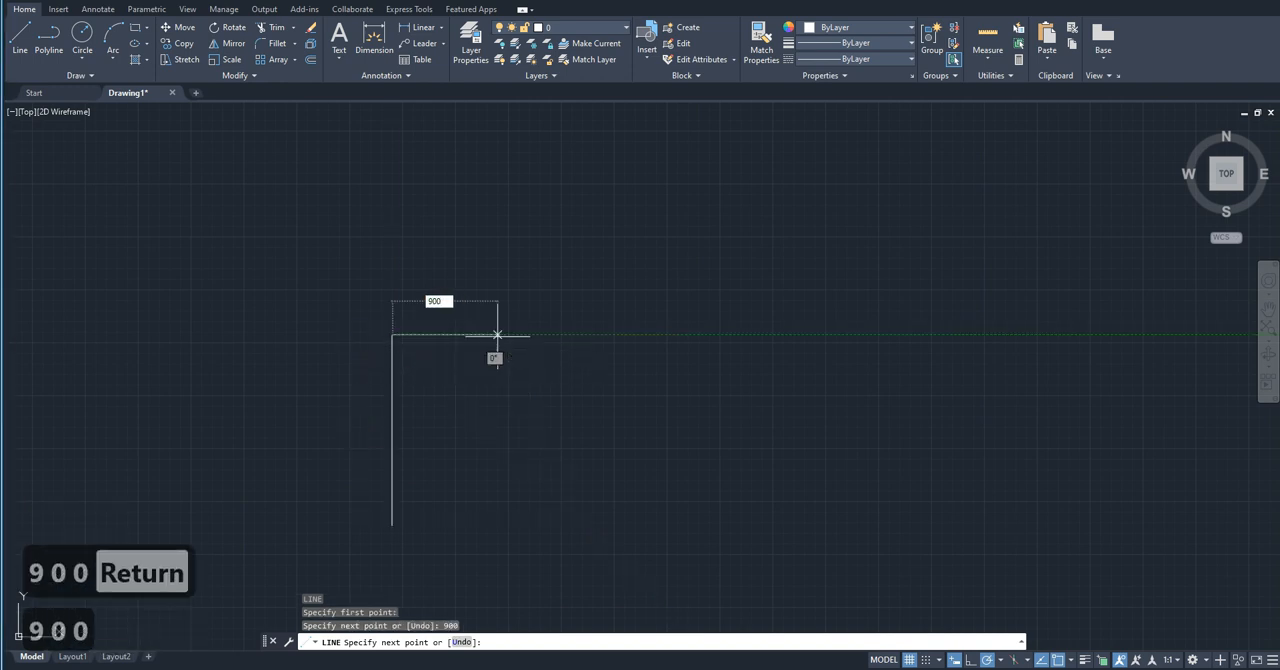
{"action": "key", "text": "Return"}
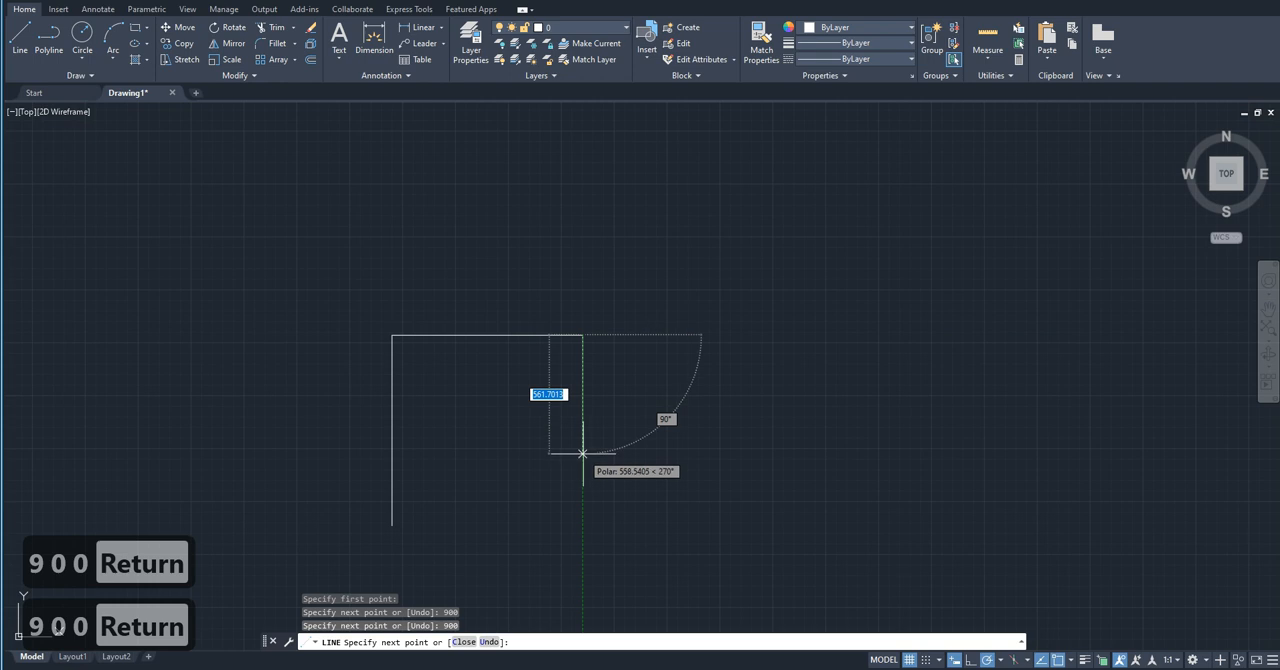
{"action": "type", "text": "900"}
{"action": "key", "text": "Return"}
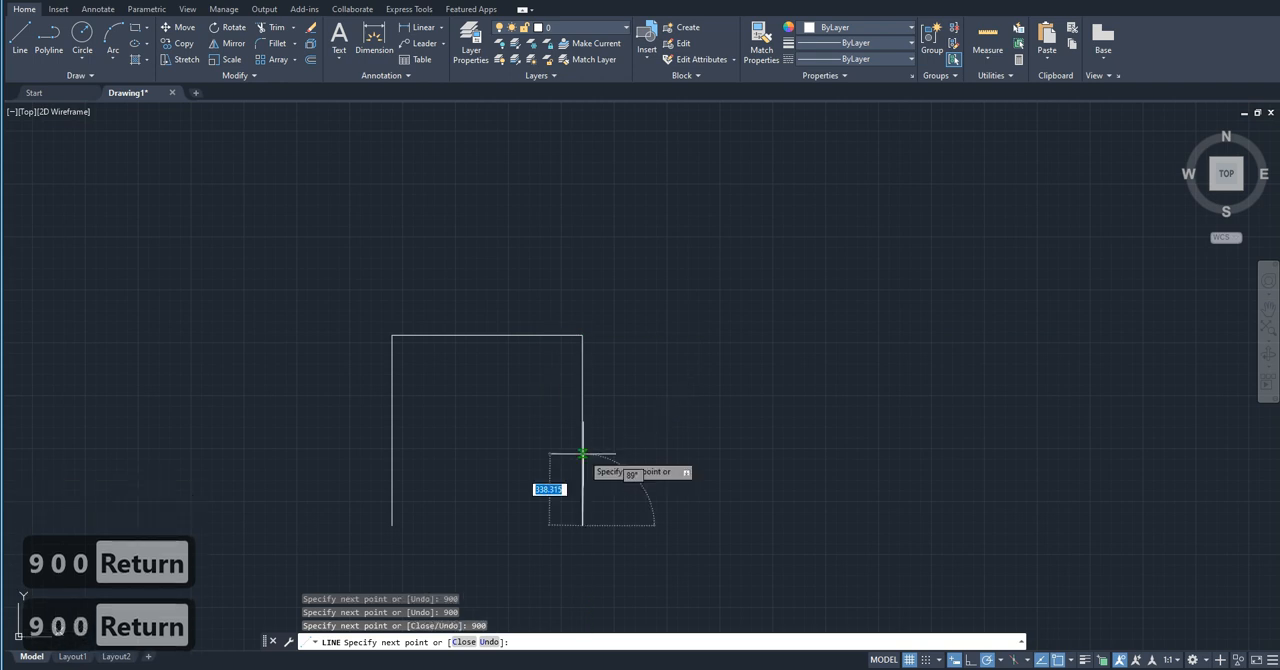
{"action": "type", "text": "900"}
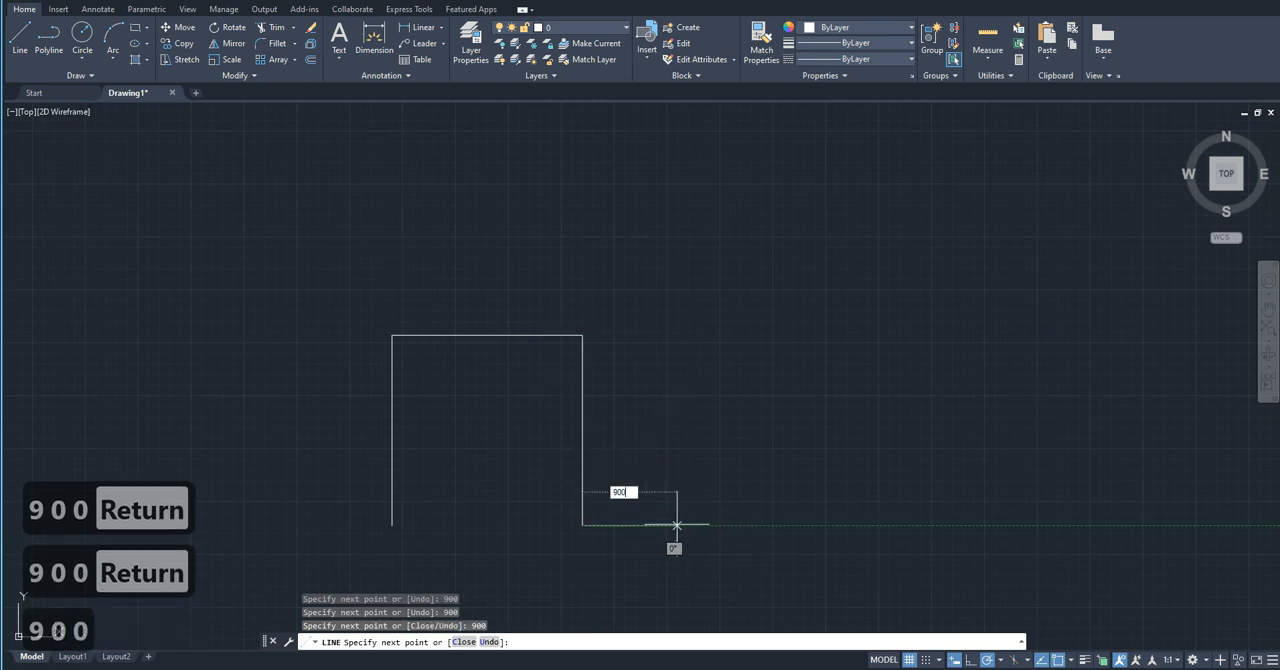
{"action": "key", "text": "Return"}
{"action": "key", "text": "Escape"}
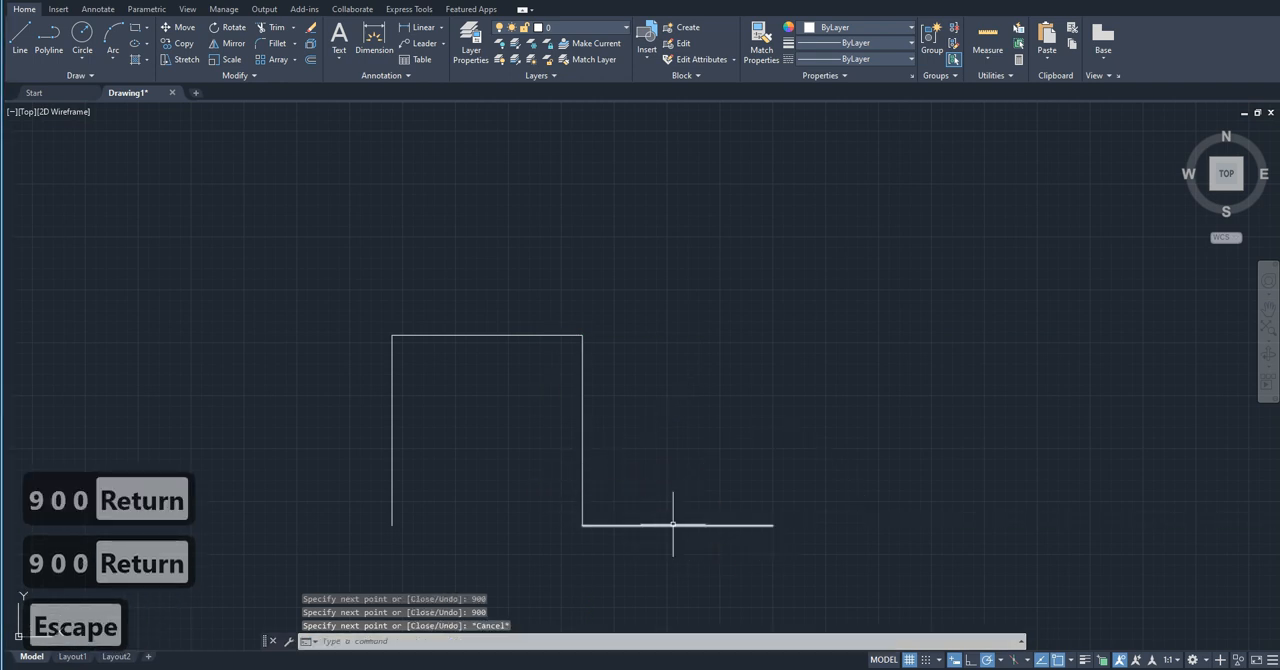
Step: Move the upper horizontal line straight up by 100 units, away from the two vertical lines
{"action": "left_click", "coordinate": [504, 359]}
{"action": "left_click", "coordinate": [475, 281]}
{"action": "type", "text": "m"}
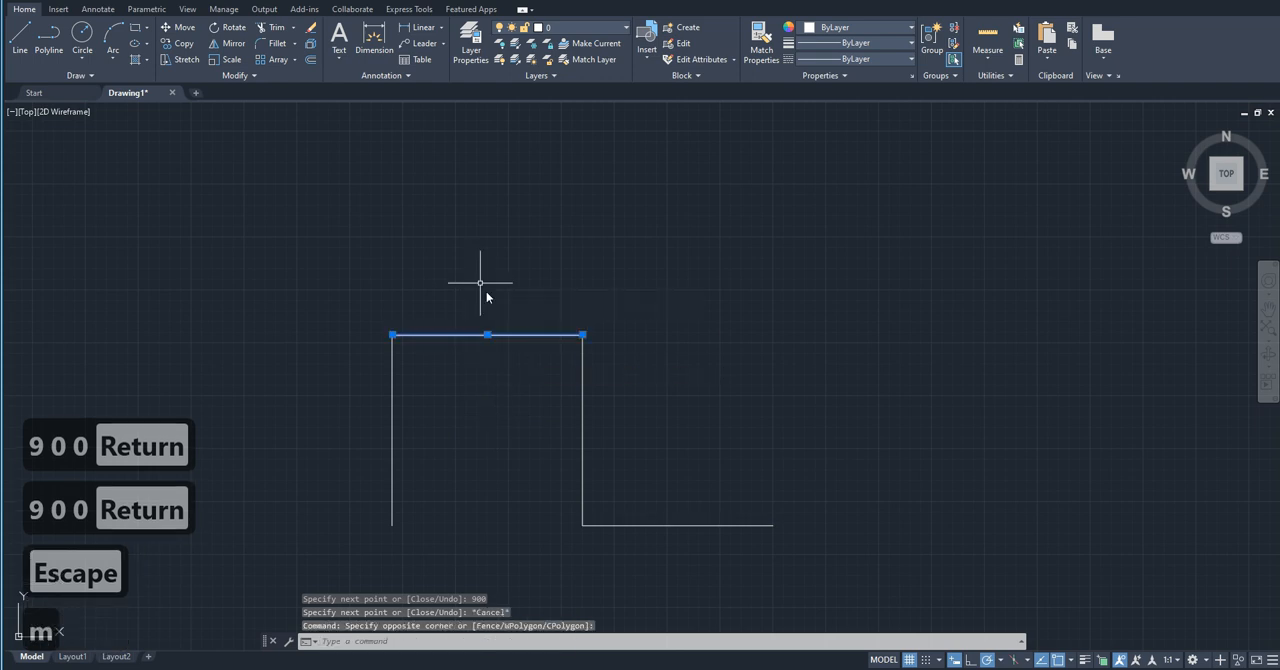
{"action": "key", "text": "Return"}
{"action": "left_click", "coordinate": [666, 375]}
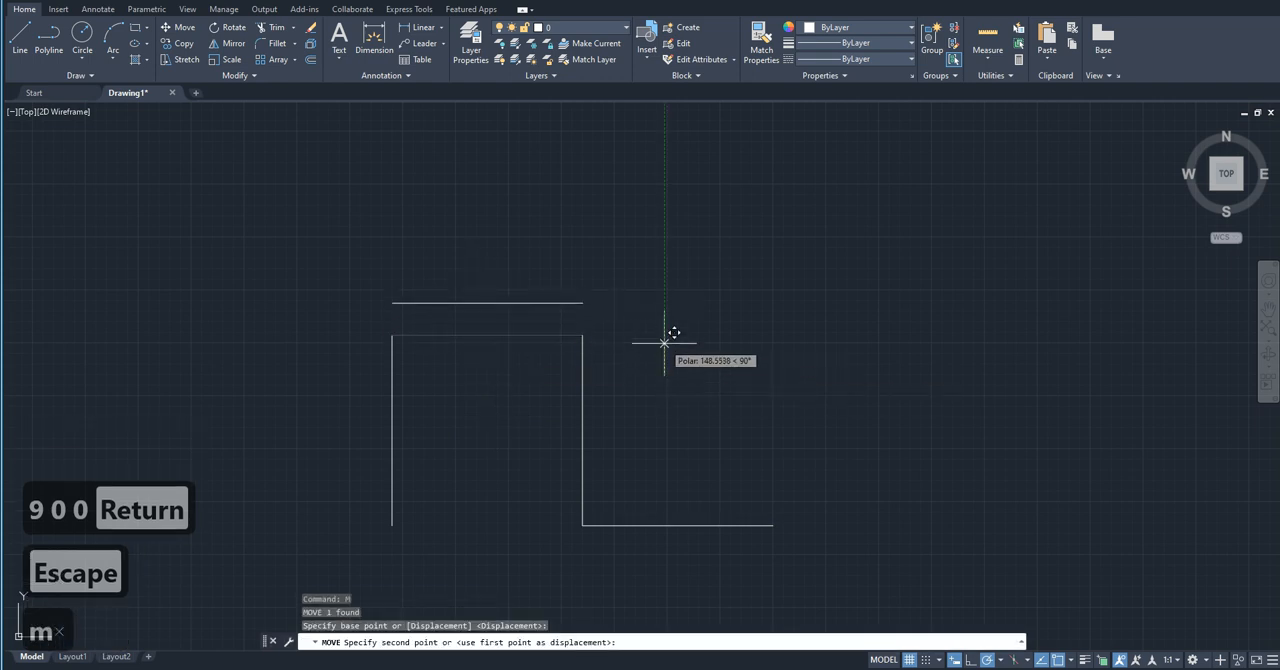
{"action": "type", "text": "100"}
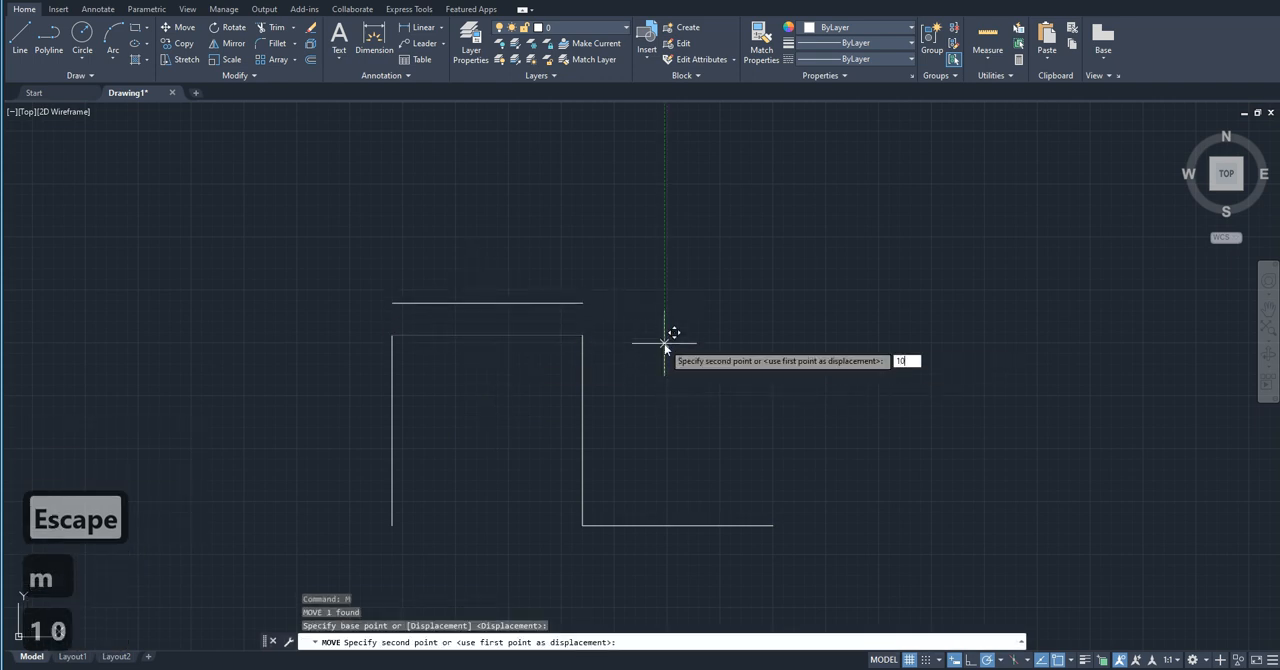
{"action": "key", "text": "Return"}
Step: Move the lower horizontal line 150 units to the right, away from the end of the vertical line
{"action": "left_click", "coordinate": [698, 536]}
{"action": "left_click", "coordinate": [680, 446]}
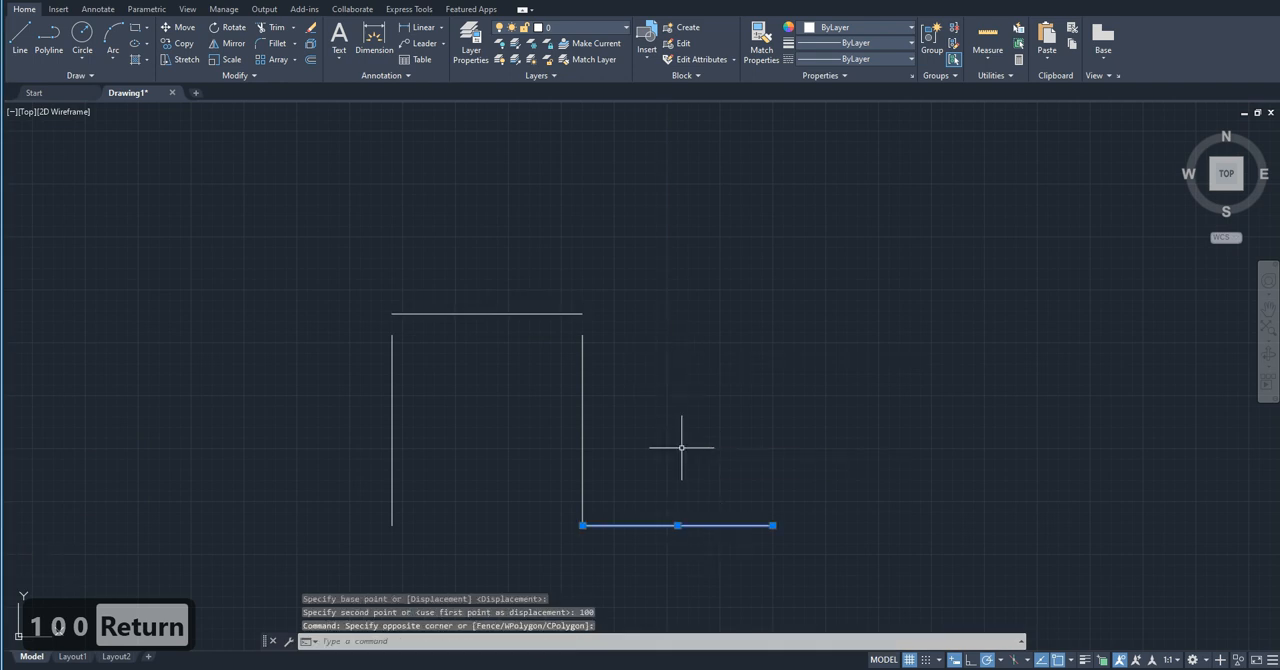
{"action": "type", "text": "m"}
{"action": "key", "text": "Return"}
{"action": "left_click", "coordinate": [681, 446]}
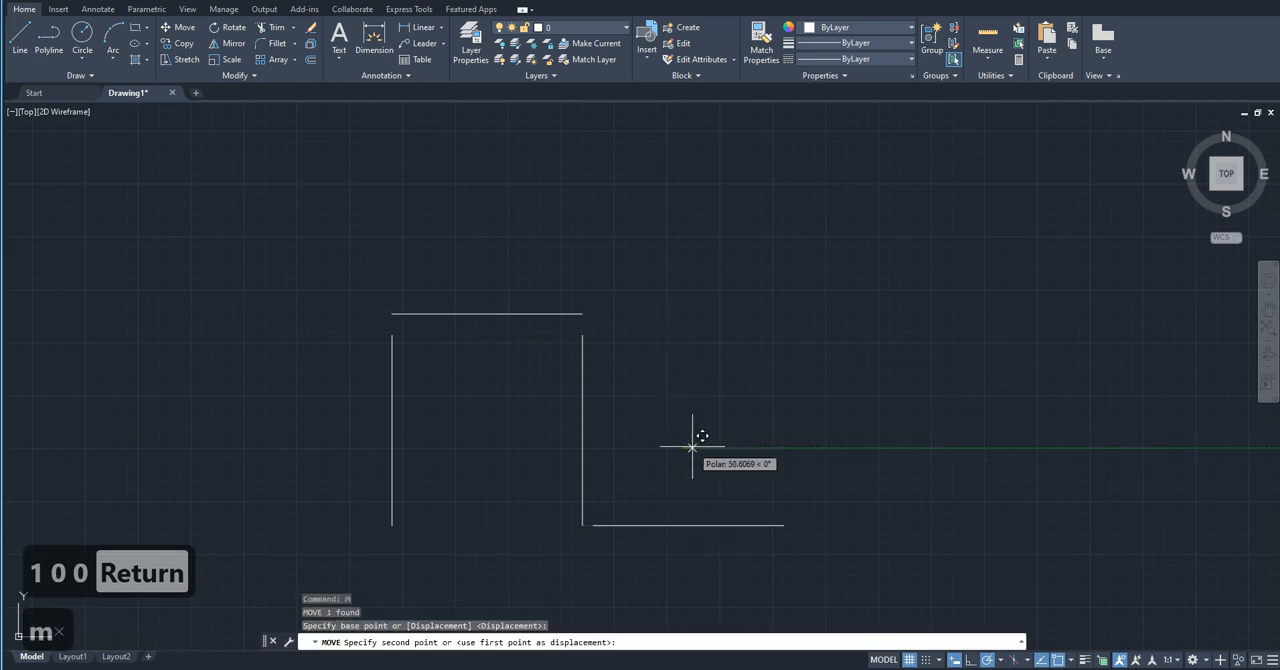
{"action": "type", "text": "150"}
{"action": "key", "text": "Return"}
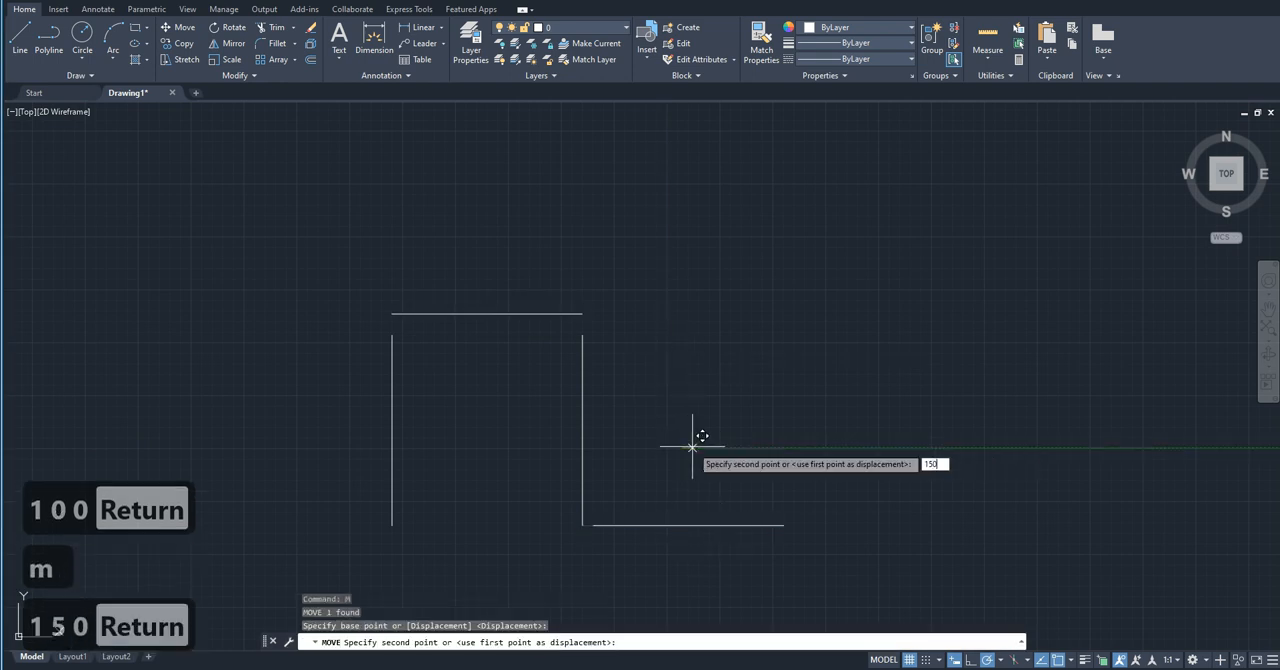
{"action": "key", "text": "Escape"}
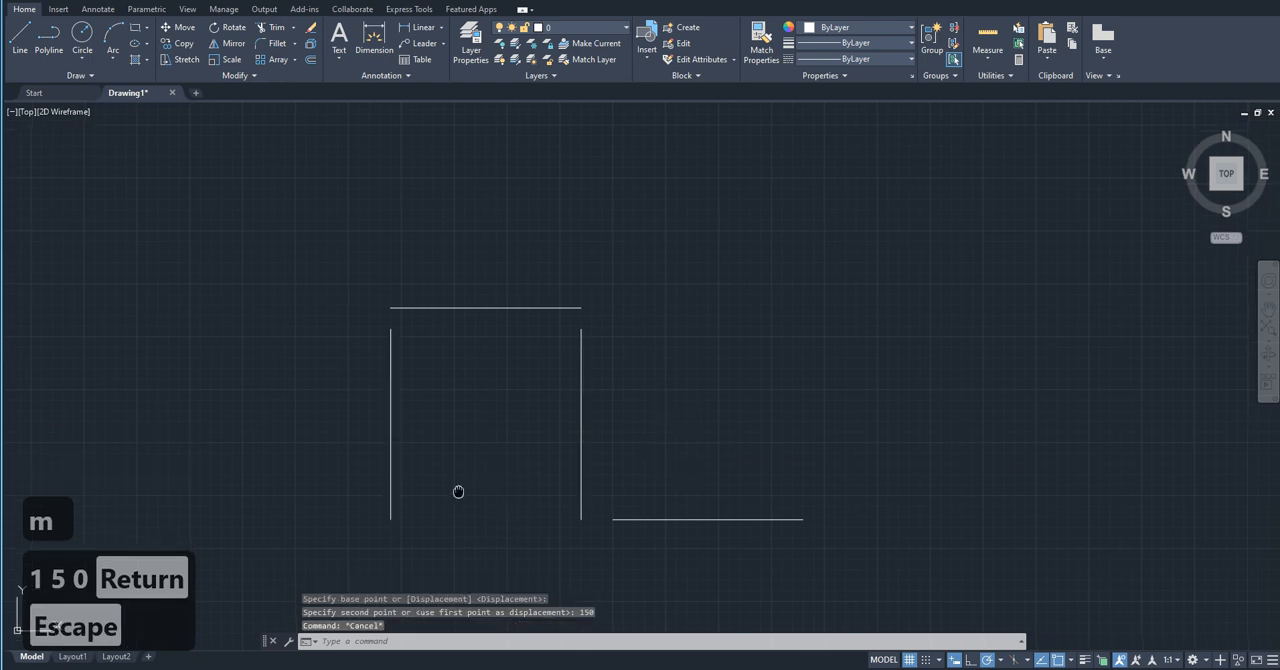
Step: Dimension the vertical gap between the left vertical line's upper end and the upper horizontal line with DIM
{"action": "middle_click_drag", "start_coordinate": [457, 494], "coordinate": [460, 471]}
{"action": "type", "text": "dim"}
{"action": "key", "text": "space"}
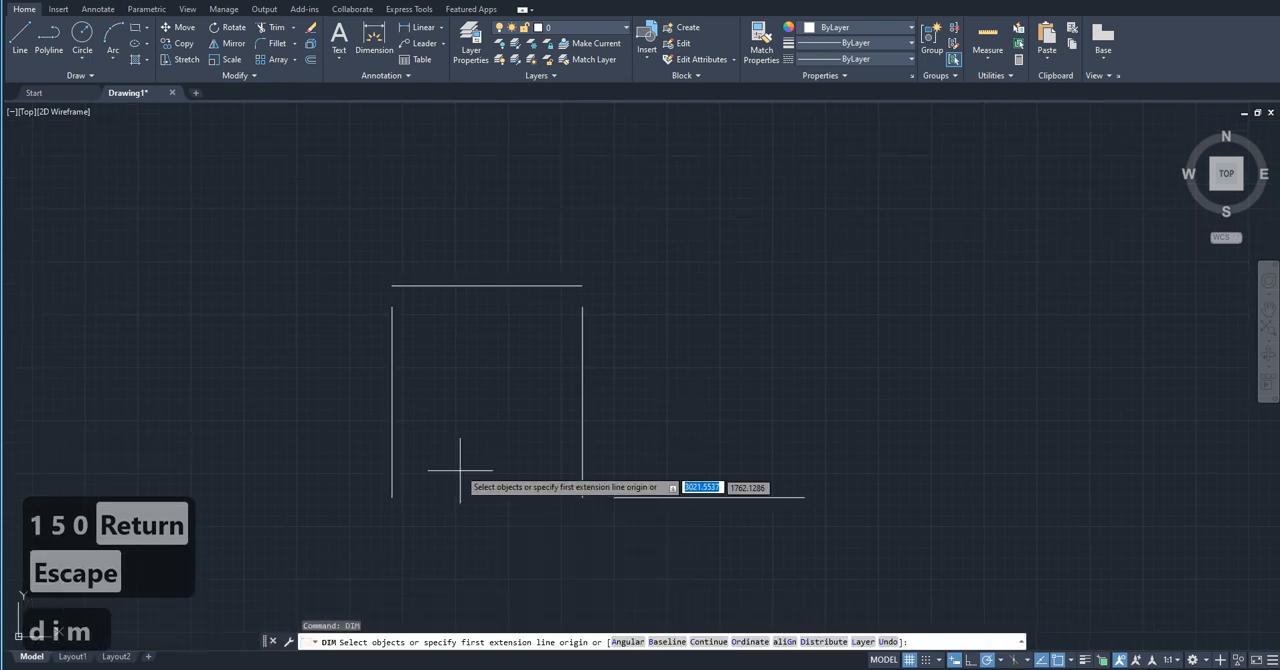
{"action": "left_click", "coordinate": [391, 308]}
{"action": "left_click", "coordinate": [391, 286]}
{"action": "left_click", "coordinate": [381, 296]}
{"action": "key", "text": "Escape"}
Step: Dimension the vertical gap between the upper horizontal line's right end and the right vertical line
{"action": "key", "text": "space"}
{"action": "left_click", "coordinate": [582, 286]}
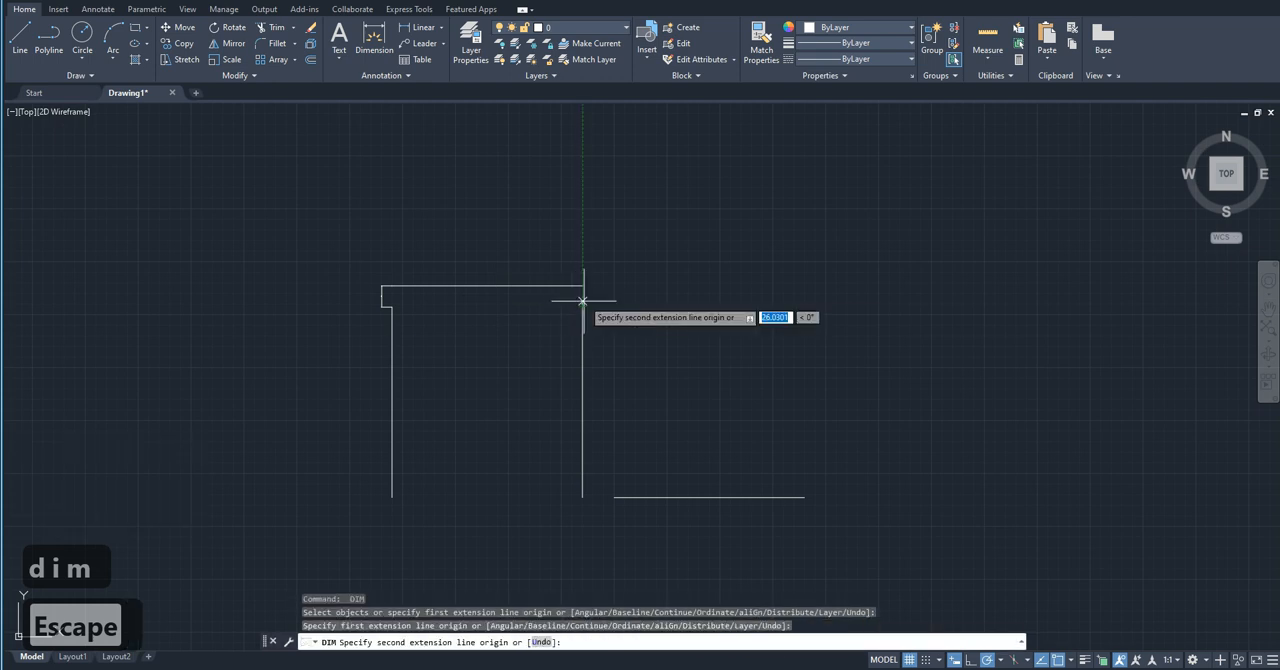
{"action": "left_click", "coordinate": [582, 307]}
{"action": "left_click", "coordinate": [593, 282]}
{"action": "key", "text": "space"}
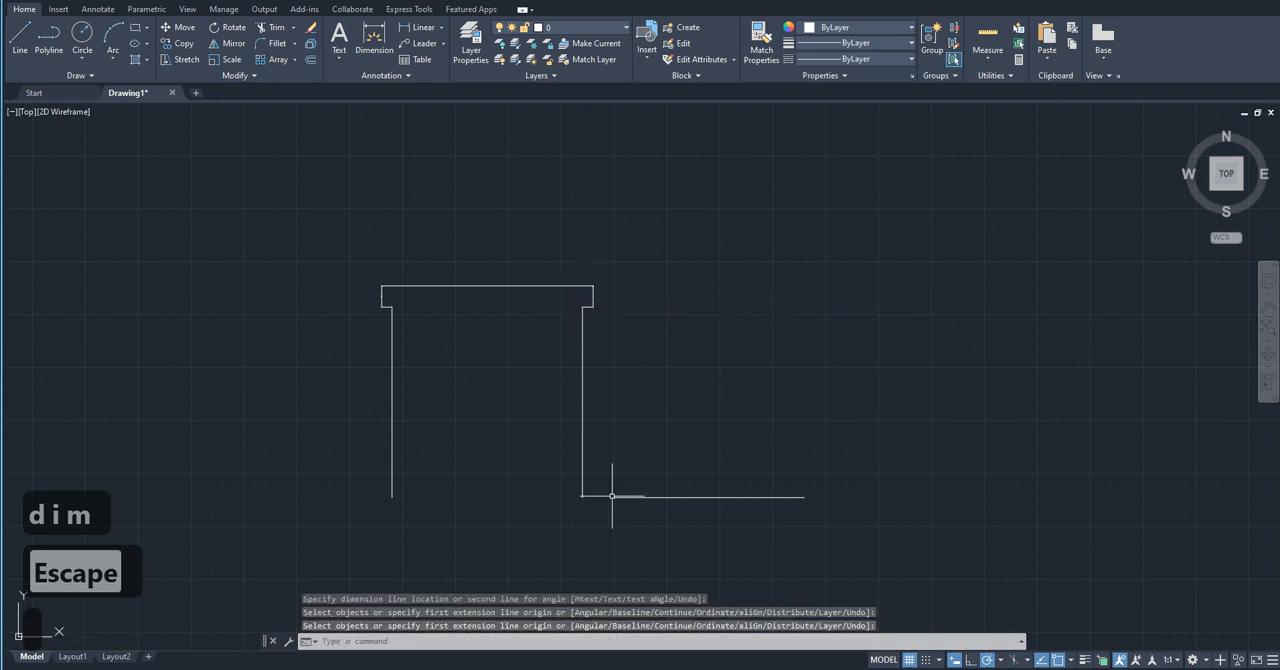
Step: Dimension the horizontal gap between the right vertical line's lower end and the lower horizontal line
{"action": "key", "text": "space"}
{"action": "left_click", "coordinate": [582, 497]}
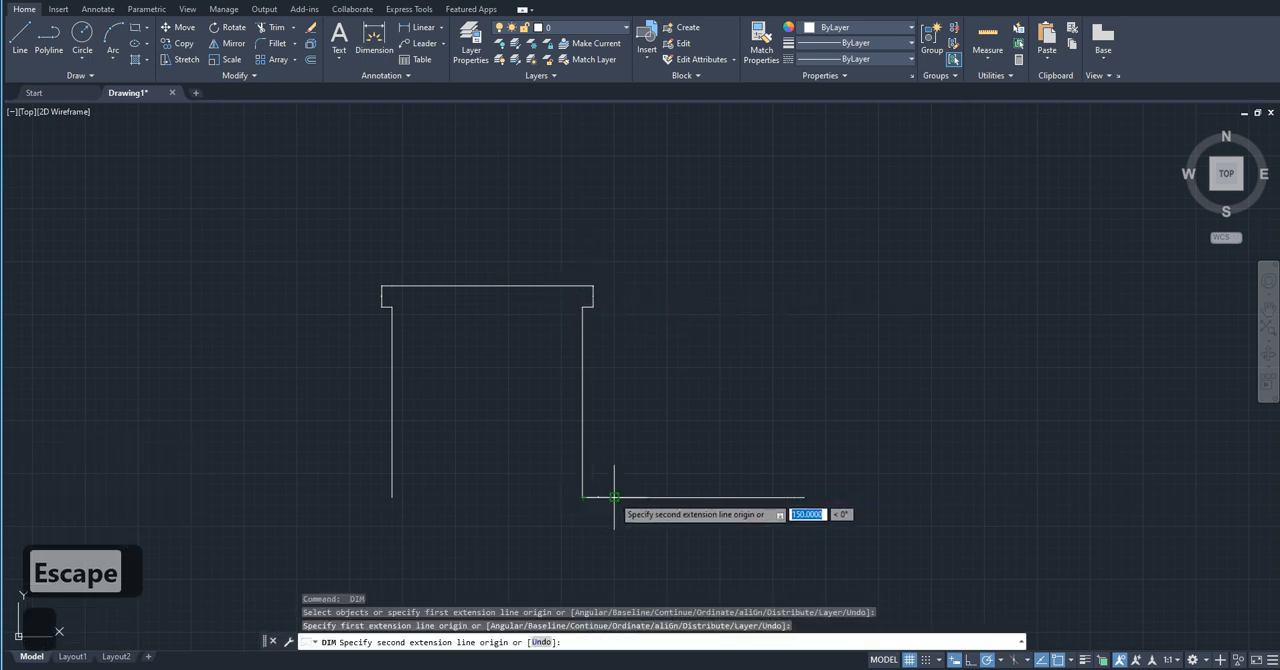
{"action": "left_click", "coordinate": [612, 500]}
{"action": "left_click", "coordinate": [617, 505]}
{"action": "key", "text": "Escape"}
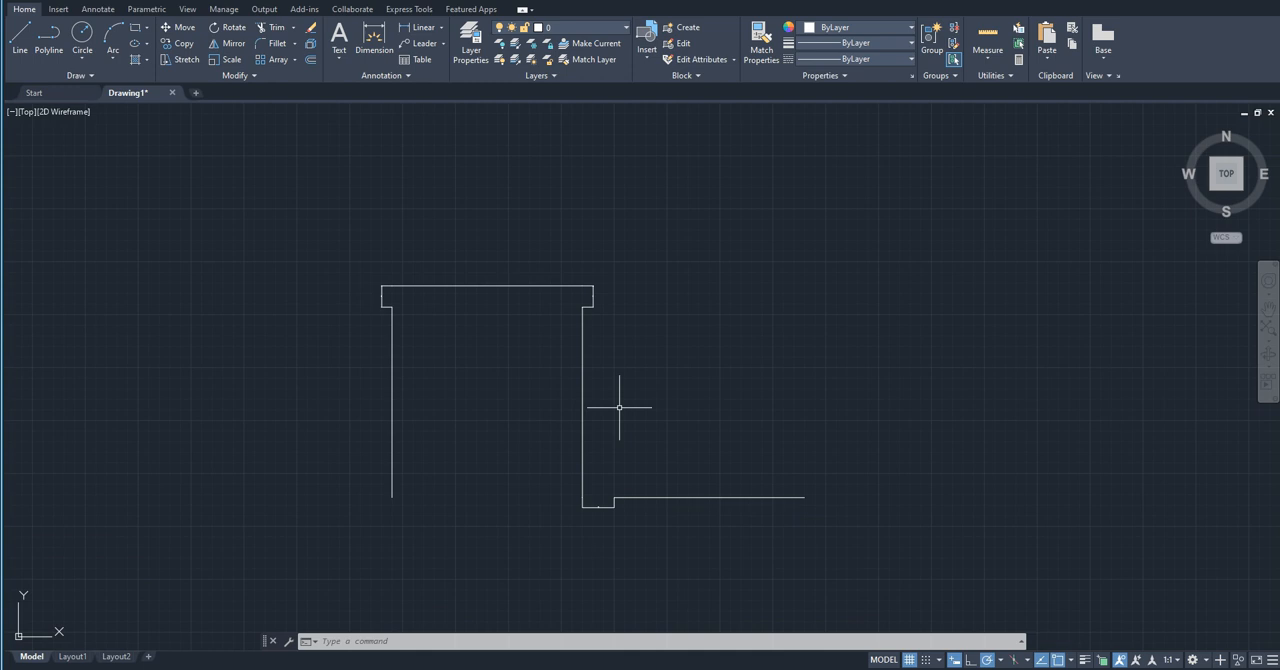
Step: Modify the ISO-25 dimension style with DIMSTYLE to use a text height of 100
{"action": "type", "text": "dimsty"}
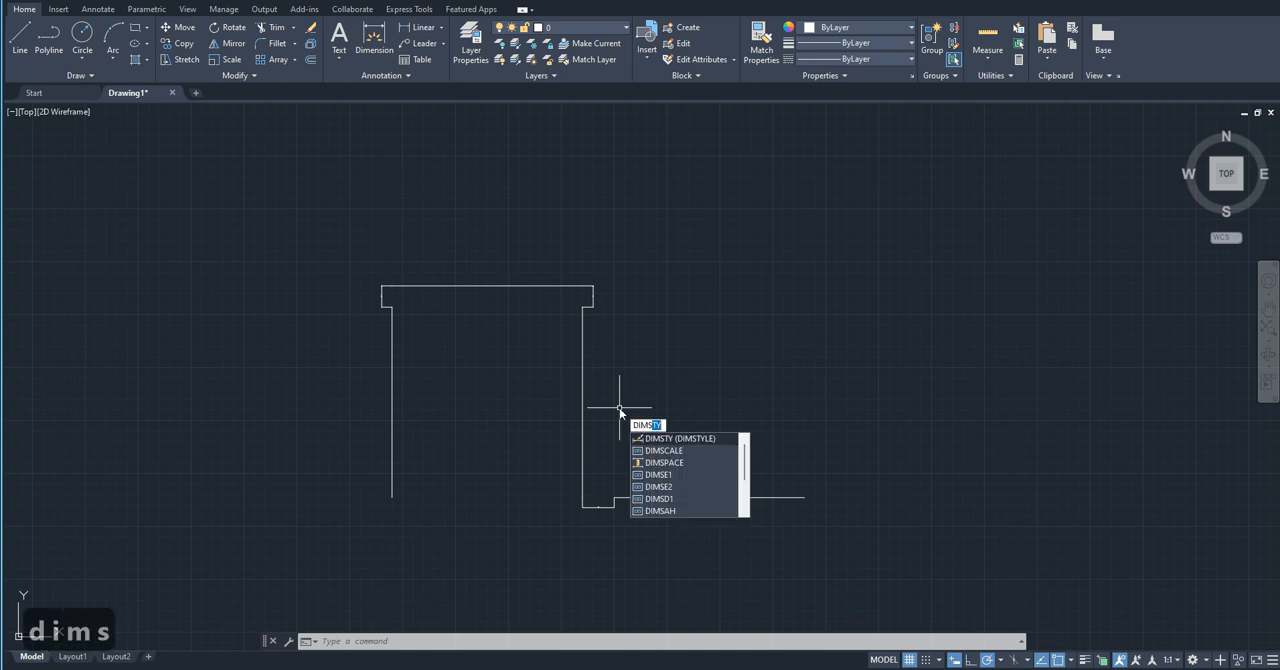
{"action": "type", "text": "le"}
{"action": "key", "text": "Return"}
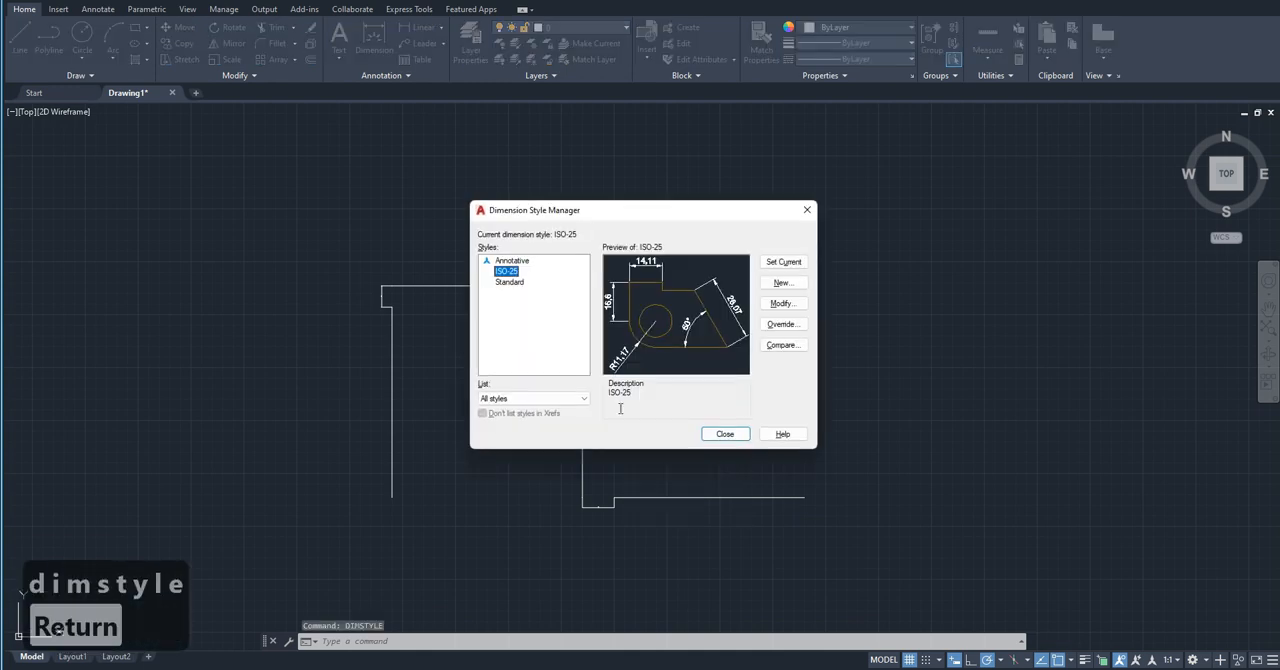
{"action": "left_click", "coordinate": [766, 305]}
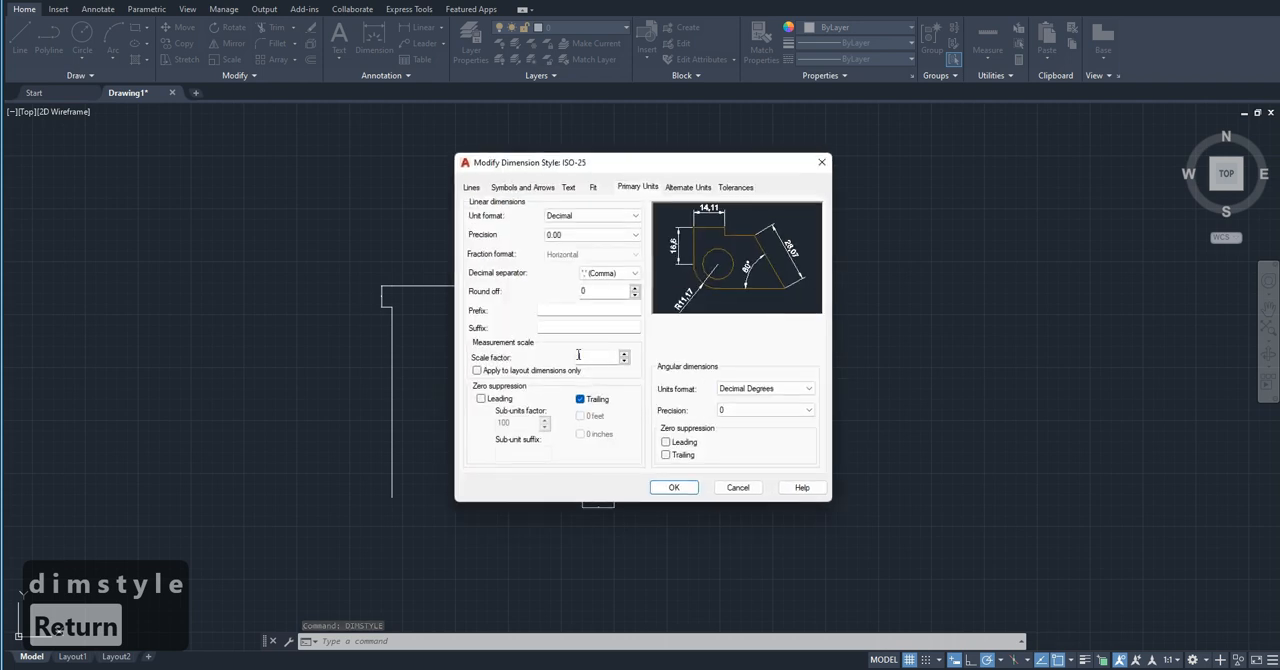
{"action": "left_click", "coordinate": [821, 162]}
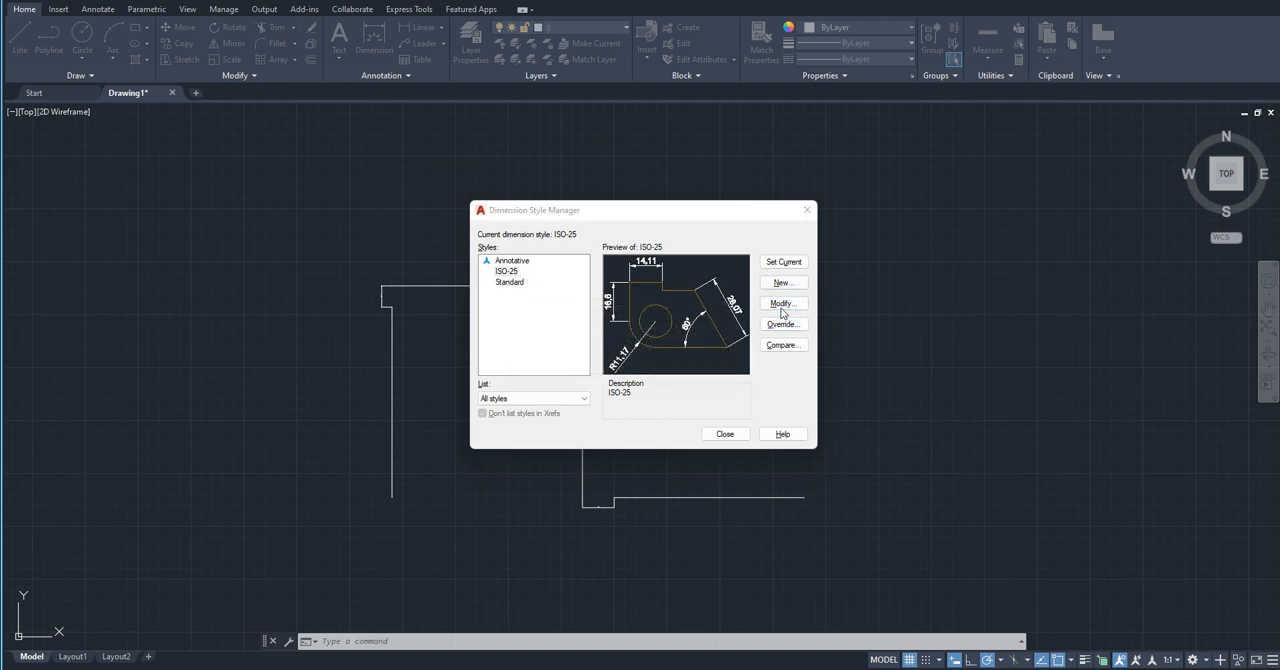
{"action": "left_click", "coordinate": [786, 305]}
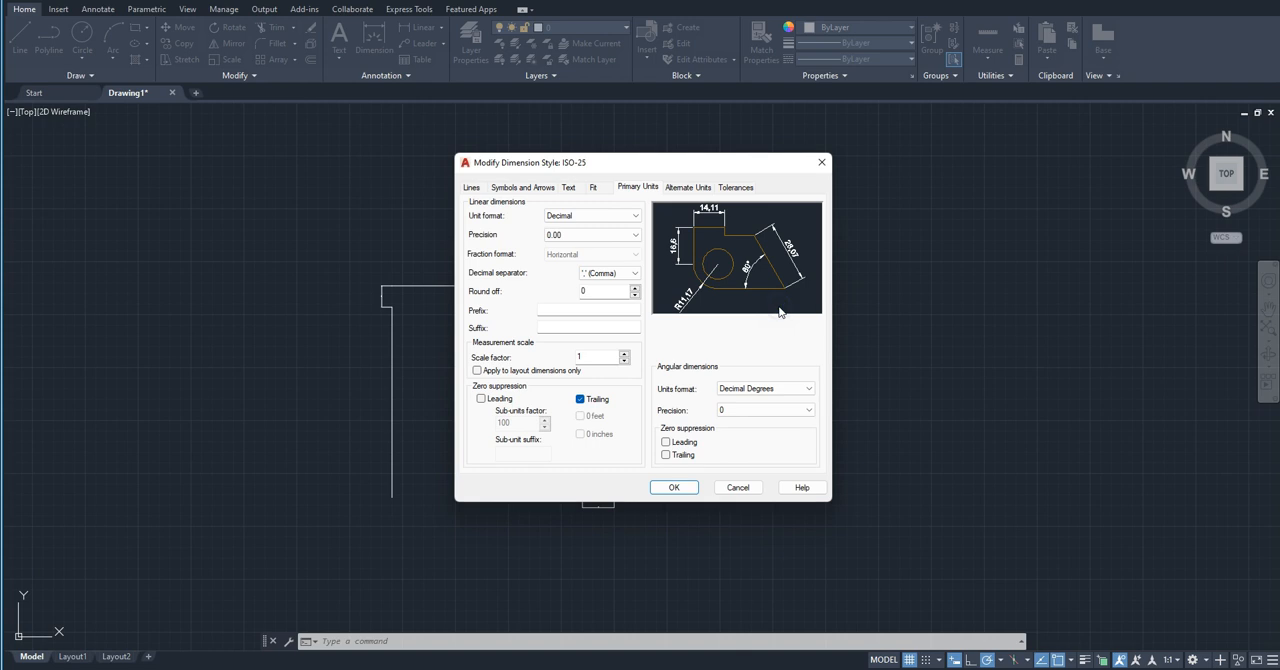
{"action": "left_click", "coordinate": [571, 187]}
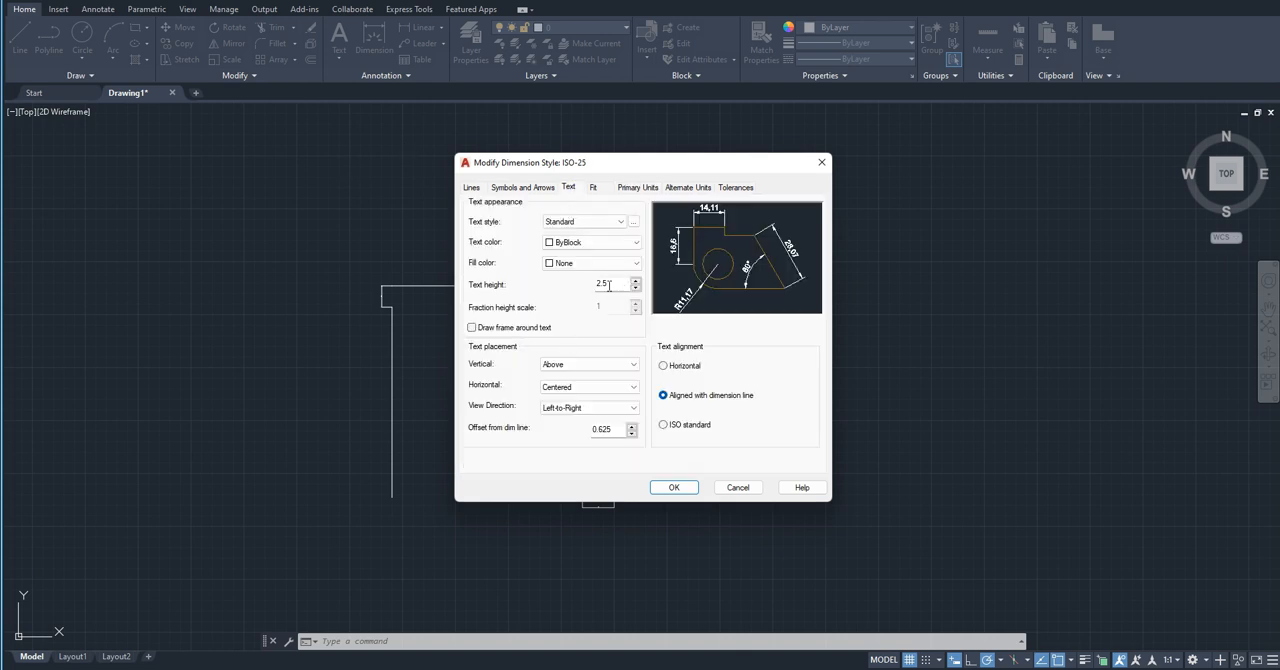
{"action": "type", "text": "100"}
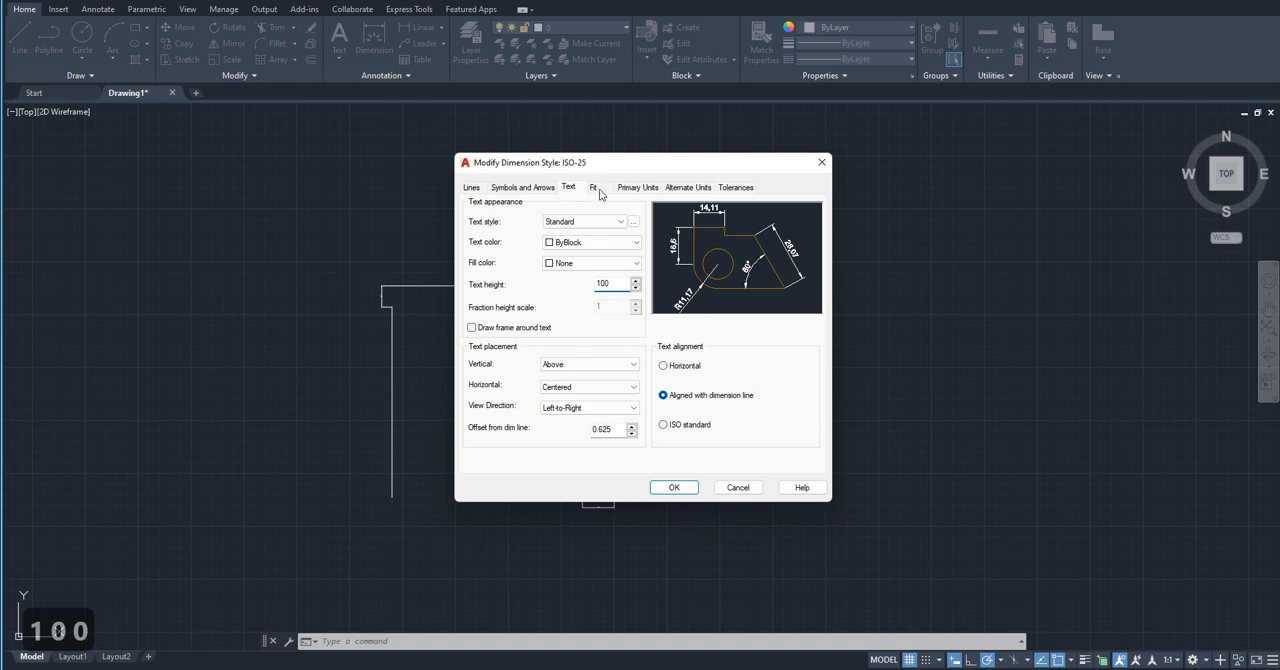
Step: Set the ISO-25 style's arrow size to 50, apply the changes and close the Dimension Style Manager
{"action": "left_click", "coordinate": [542, 187]}
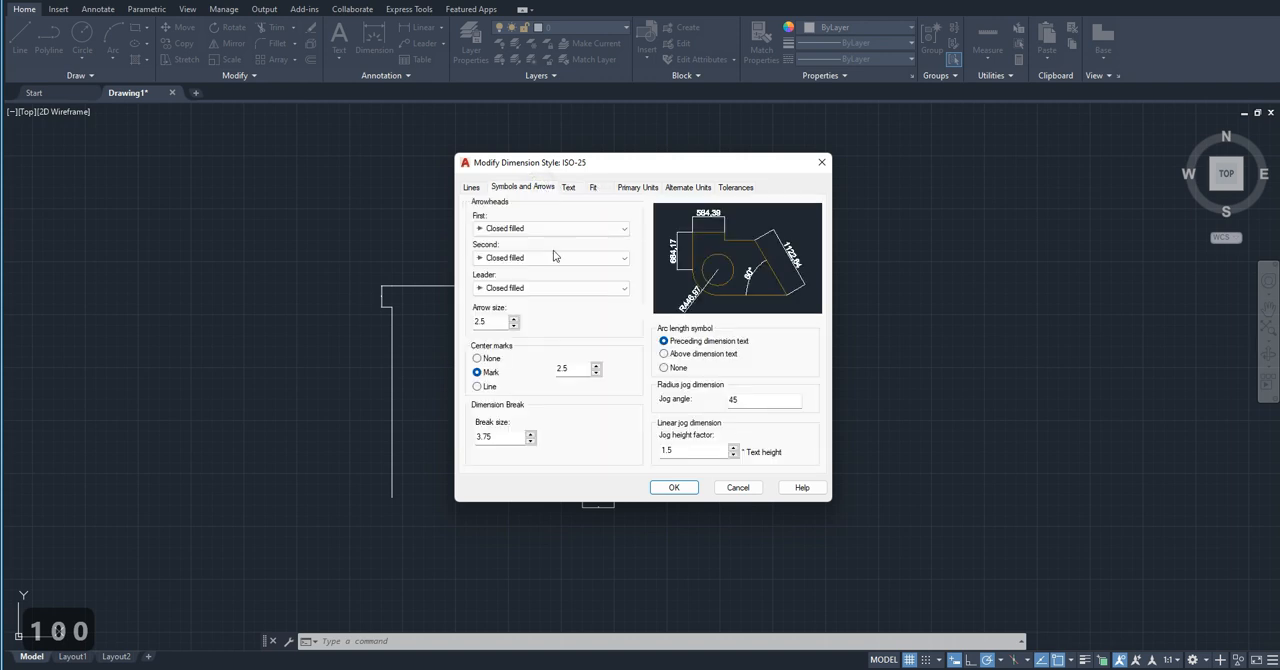
{"action": "left_click_drag", "start_coordinate": [494, 322], "coordinate": [448, 320]}
{"action": "type", "text": "50"}
{"action": "left_click", "coordinate": [672, 489]}
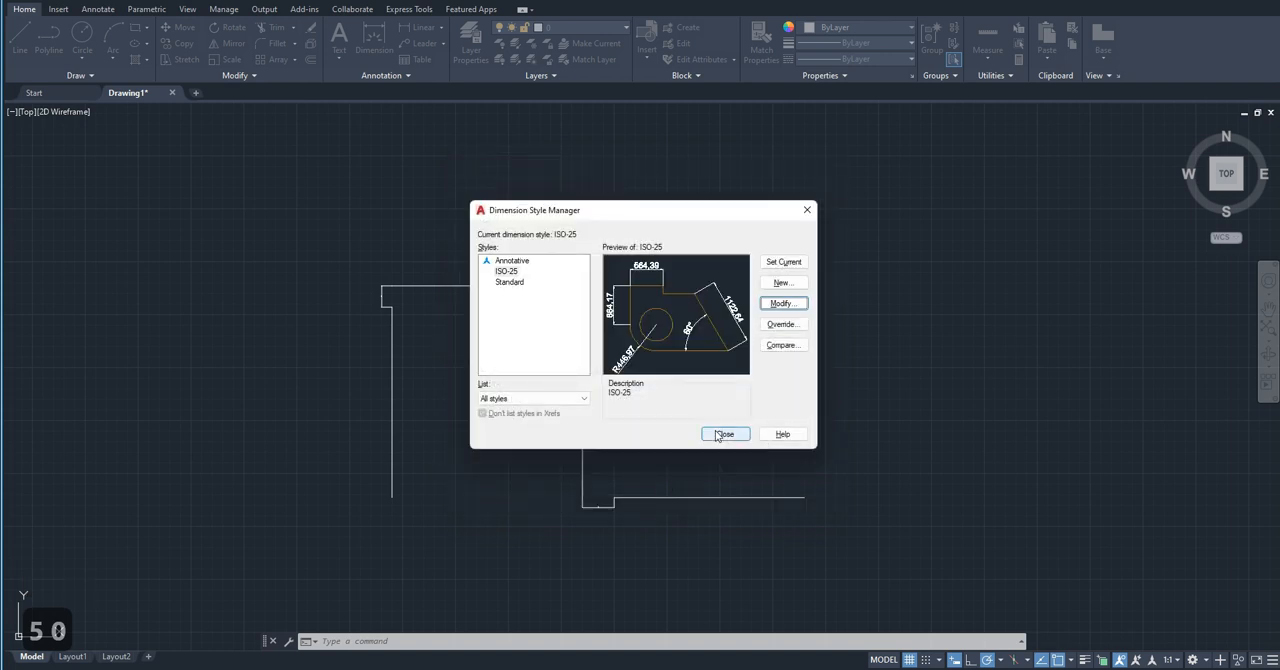
{"action": "left_click", "coordinate": [718, 434]}
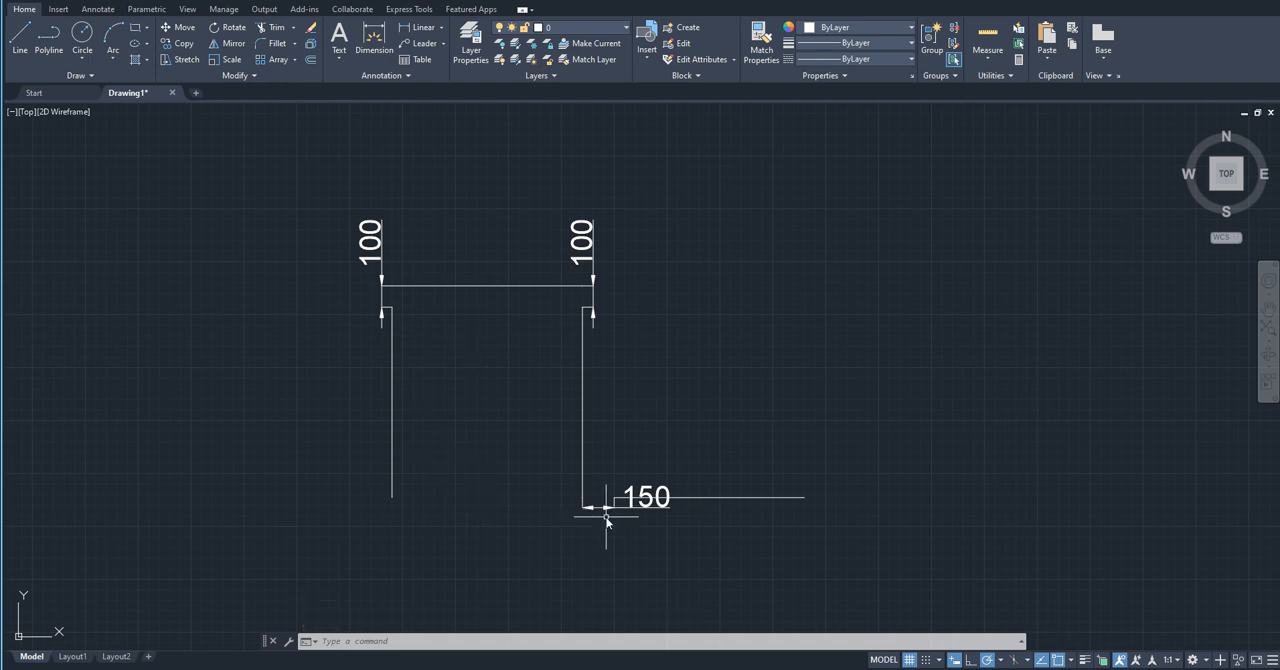
Step: Modify the ISO-25 dimension style with DIMSTYLE to use a text height of 50
{"action": "type", "text": "dimst"}
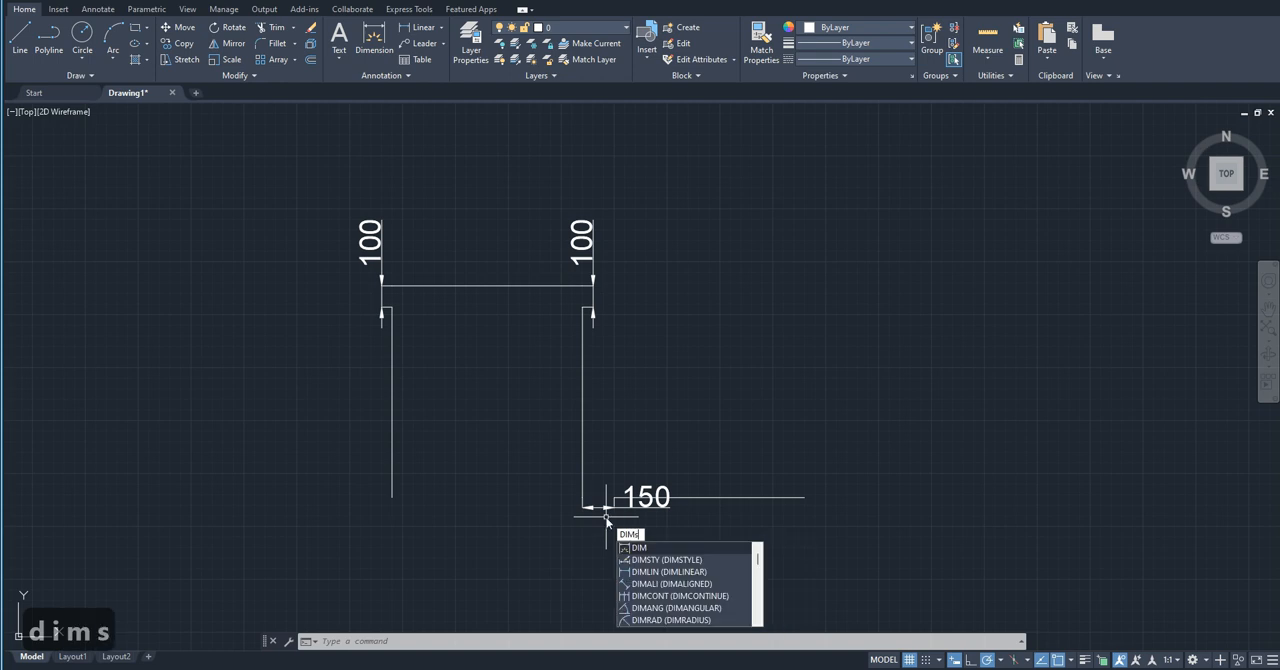
{"action": "key", "text": "Return"}
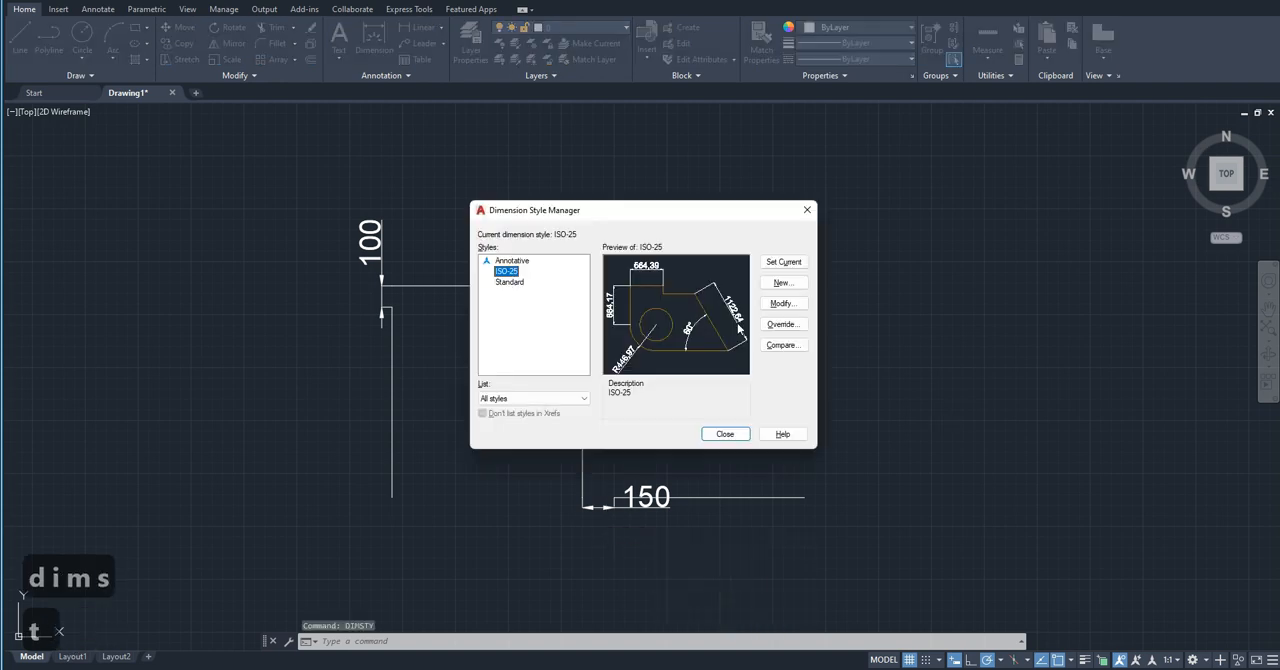
{"action": "left_click", "coordinate": [776, 303]}
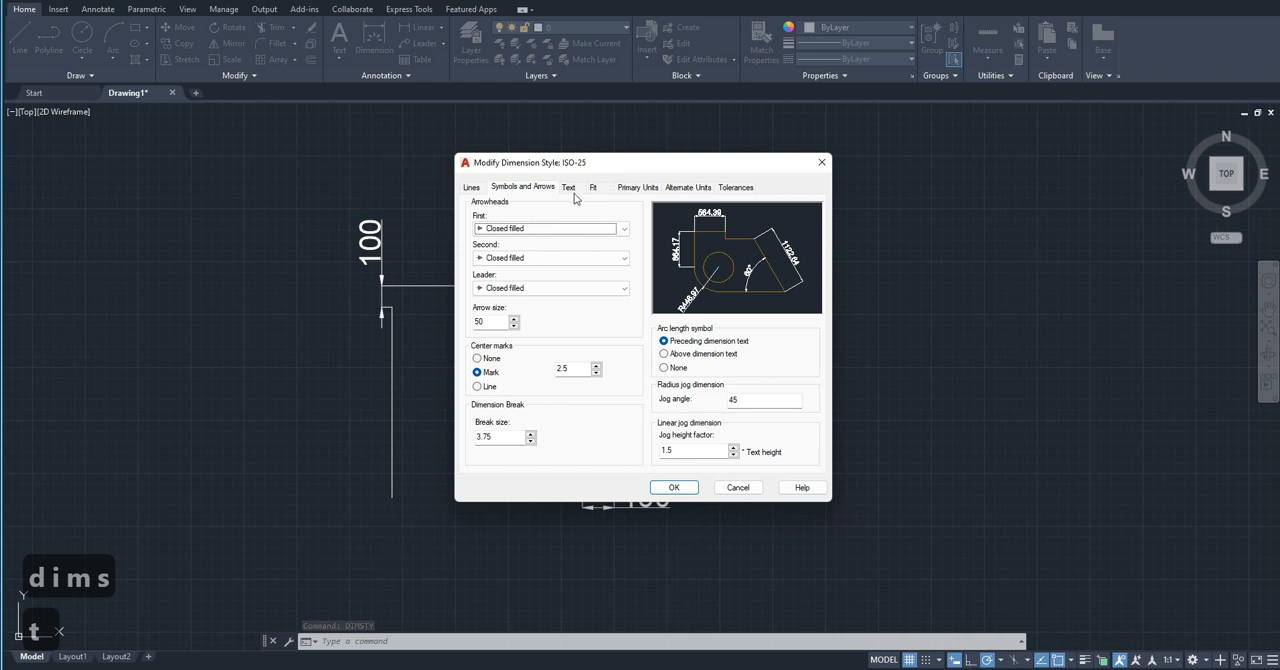
{"action": "left_click", "coordinate": [568, 188]}
{"action": "left_click_drag", "start_coordinate": [612, 289], "coordinate": [565, 286]}
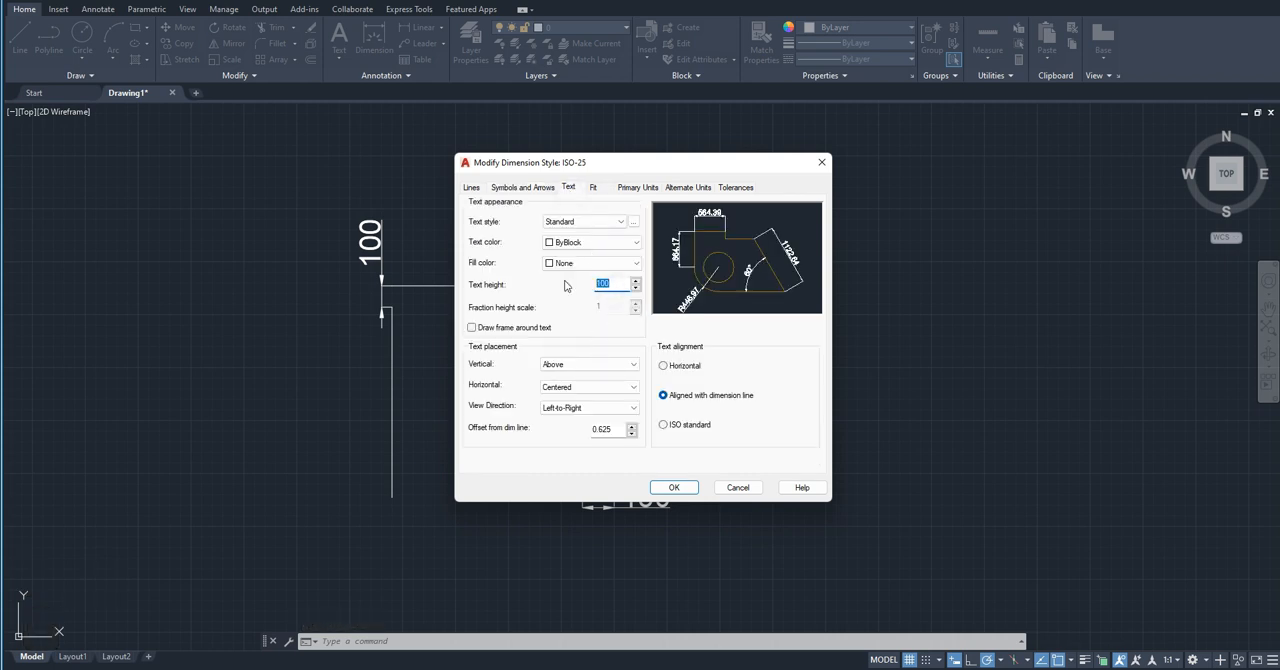
{"action": "type", "text": "50"}
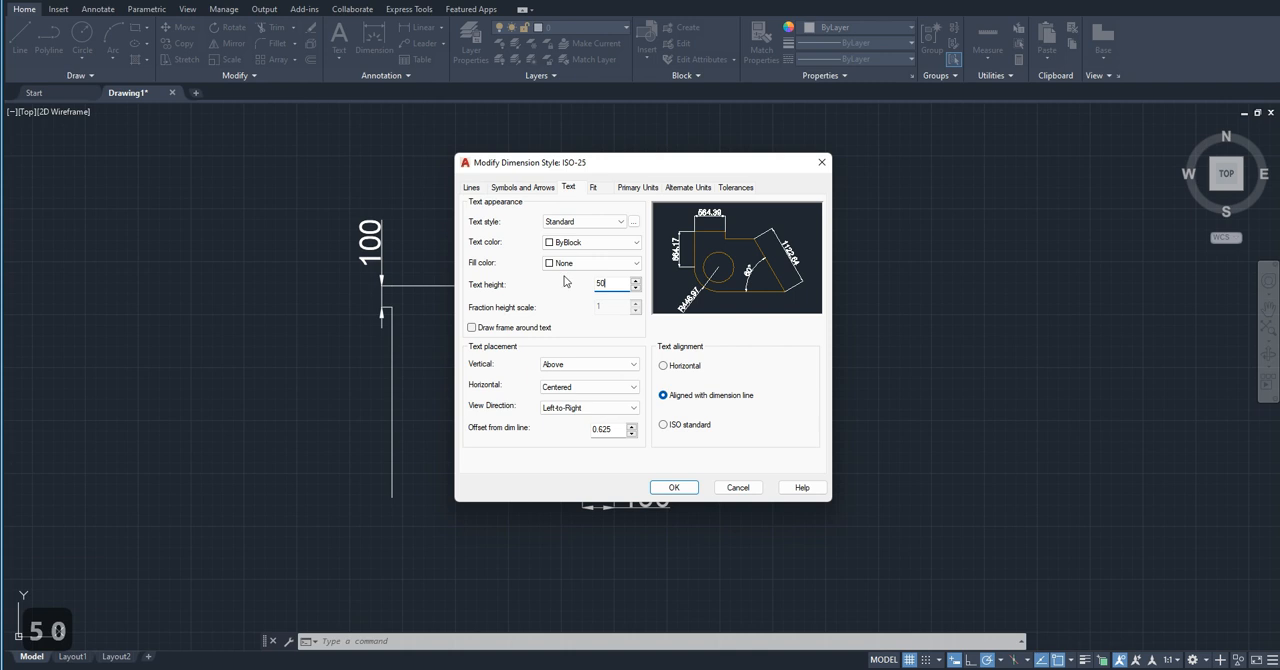
Step: Set the ISO-25 style's arrow size to 25, apply the changes and close the Dimension Style Manager
{"action": "left_click", "coordinate": [522, 188]}
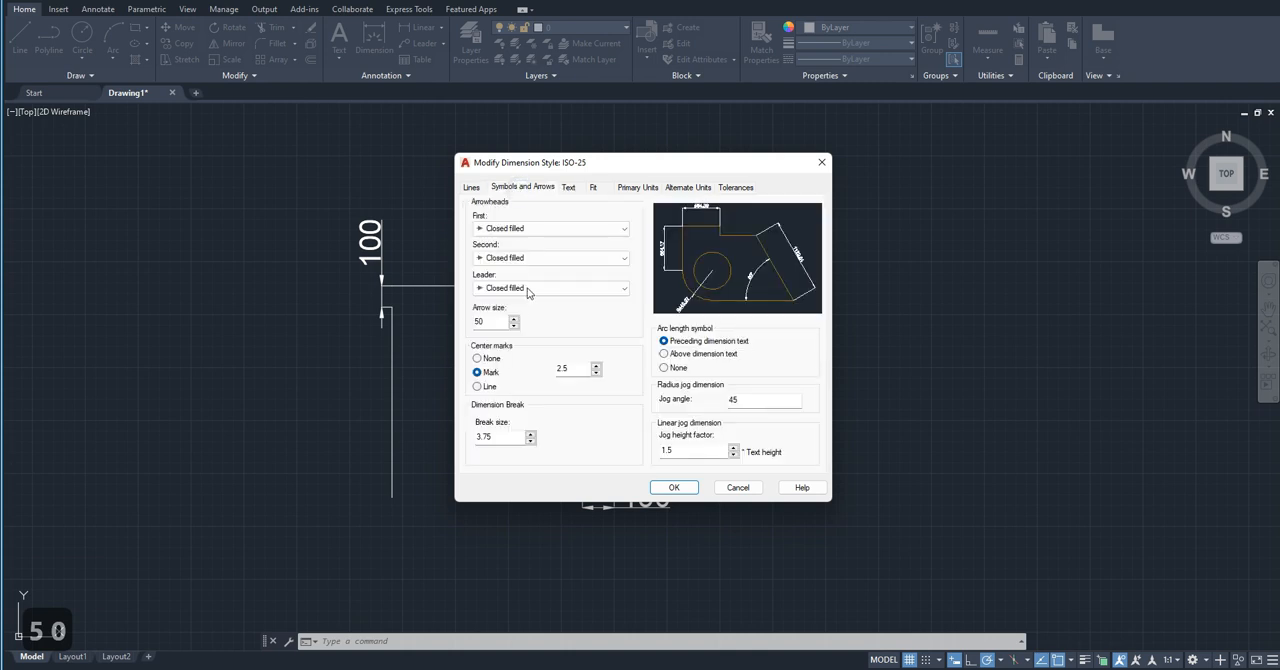
{"action": "type", "text": "25"}
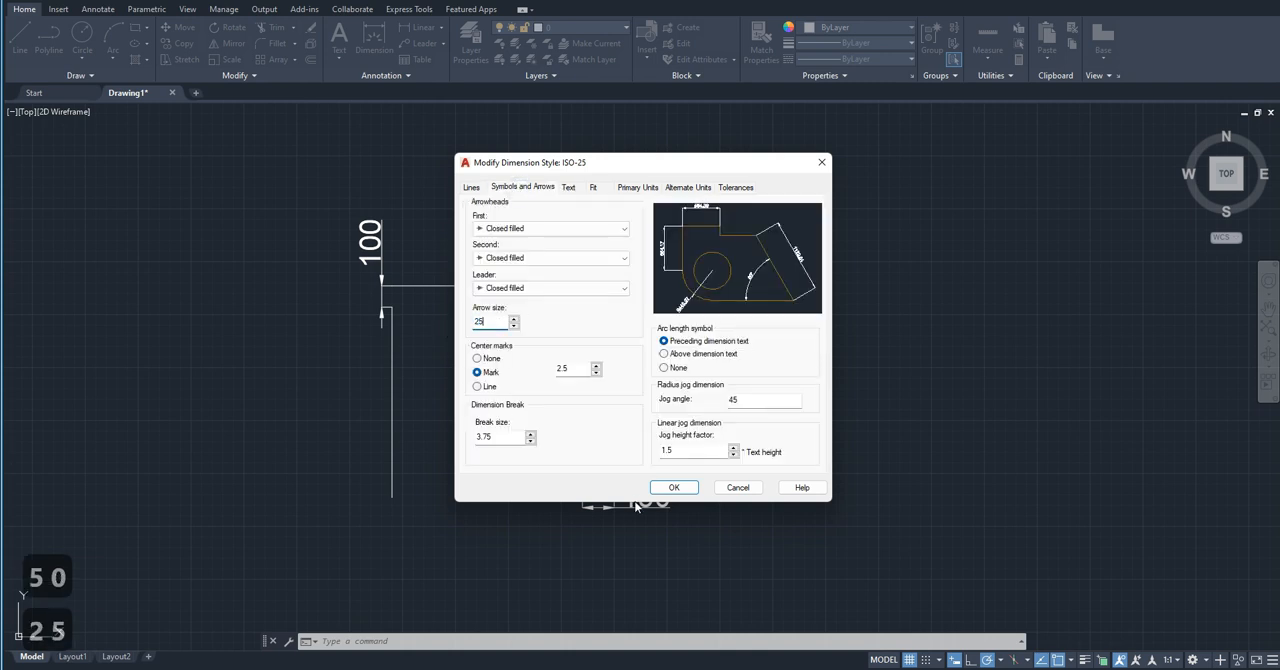
{"action": "left_click", "coordinate": [672, 487]}
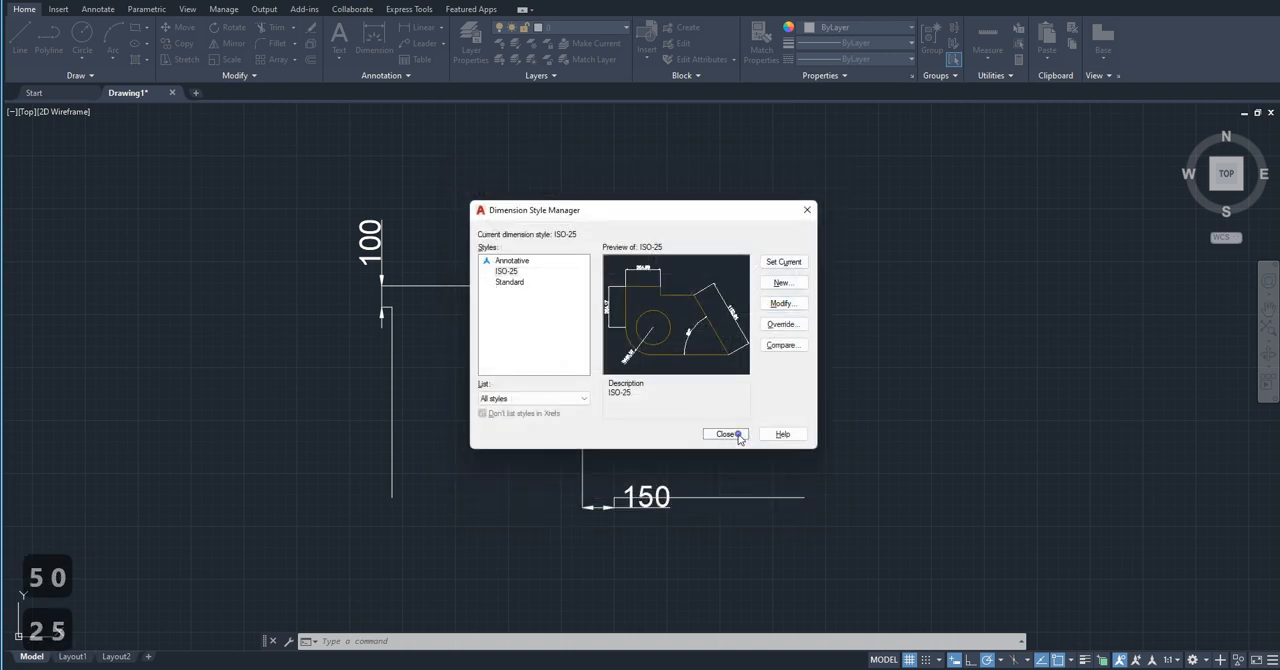
{"action": "left_click", "coordinate": [737, 433]}
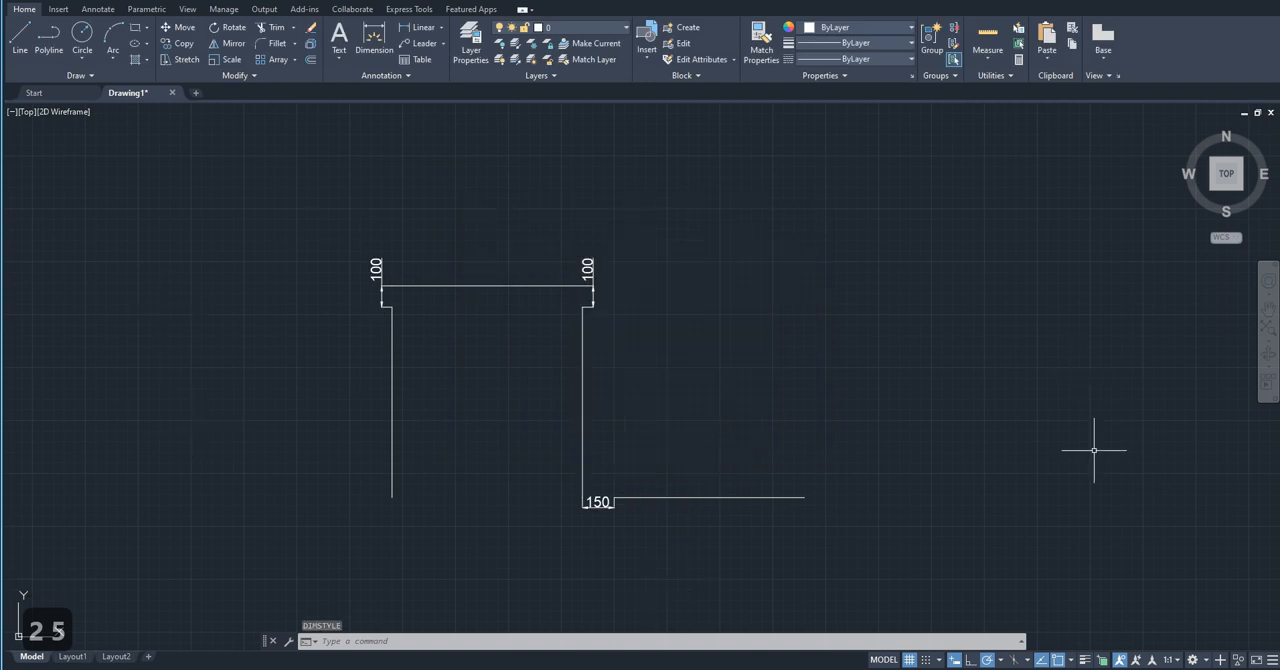
{"action": "middle_click_drag", "start_coordinate": [466, 402], "coordinate": [374, 406]}
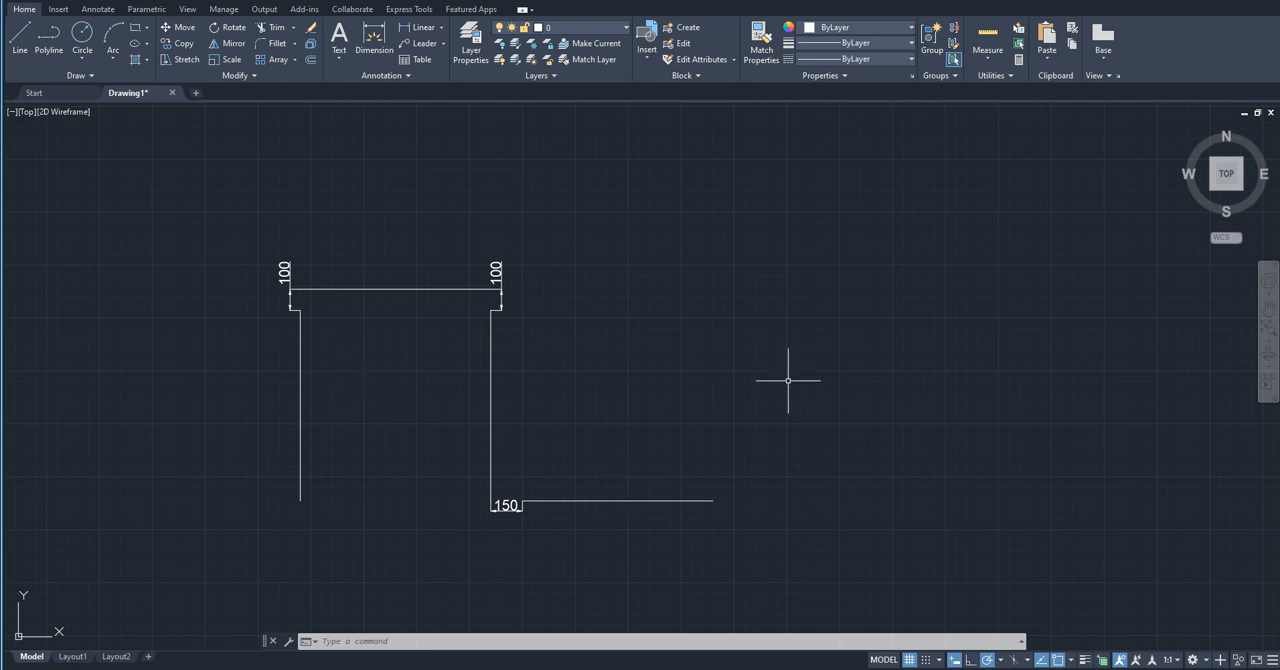
{"action": "middle_click_drag", "start_coordinate": [335, 392], "coordinate": [337, 372]}
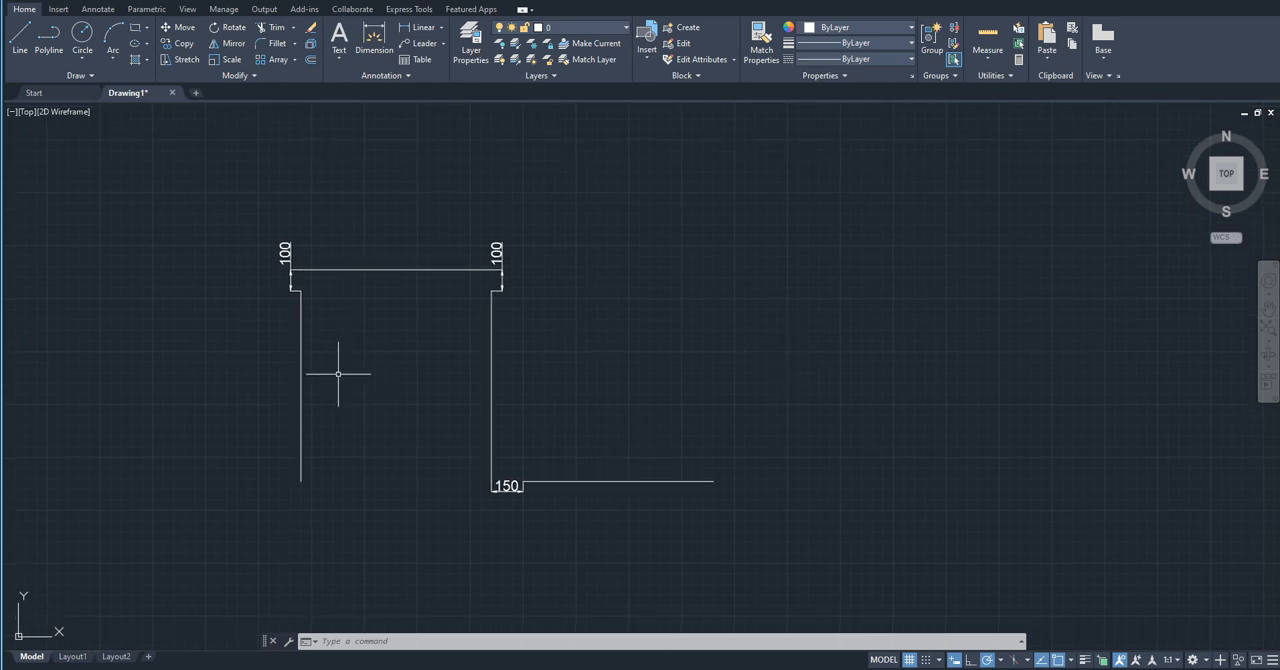
{"action": "type", "text": "ped"}
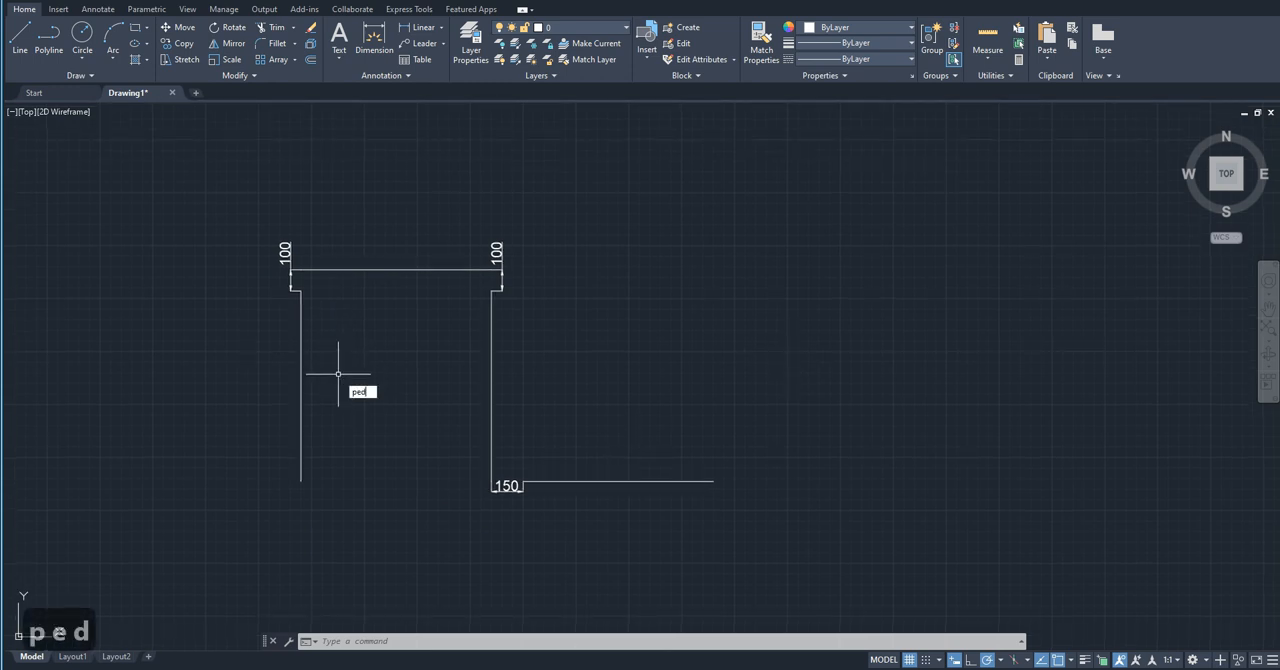
{"action": "key", "text": "Return"}
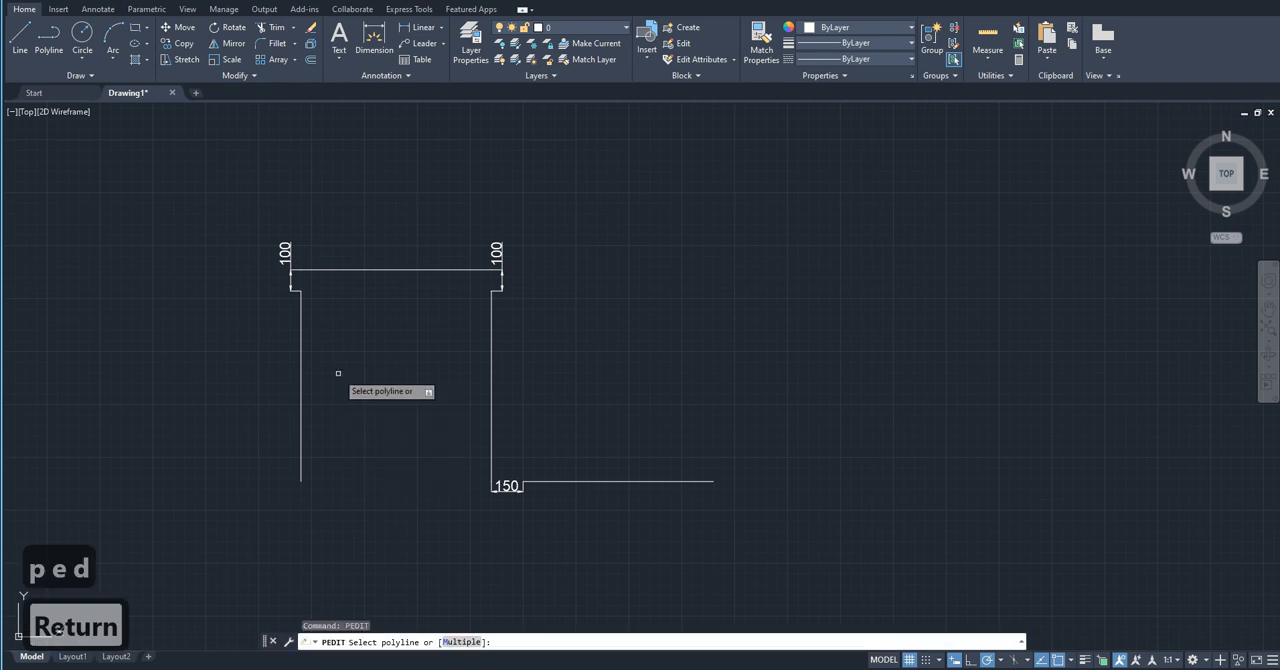
{"action": "left_click", "coordinate": [301, 378]}
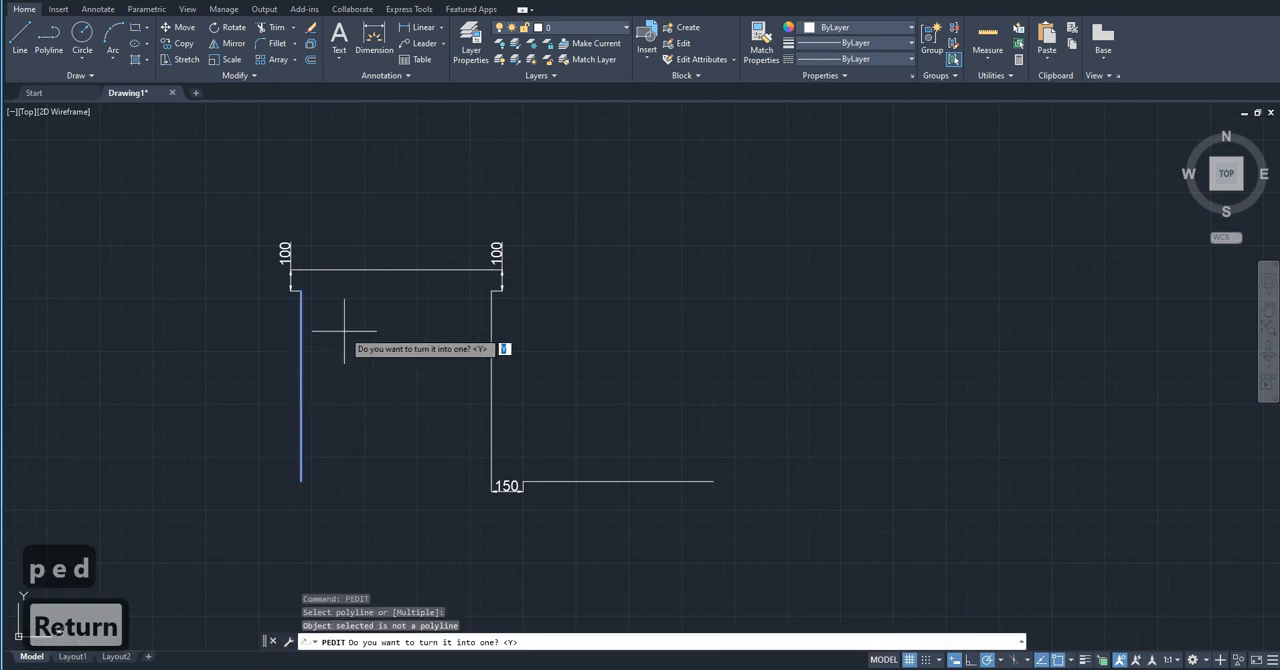
{"action": "key", "text": "Escape"}
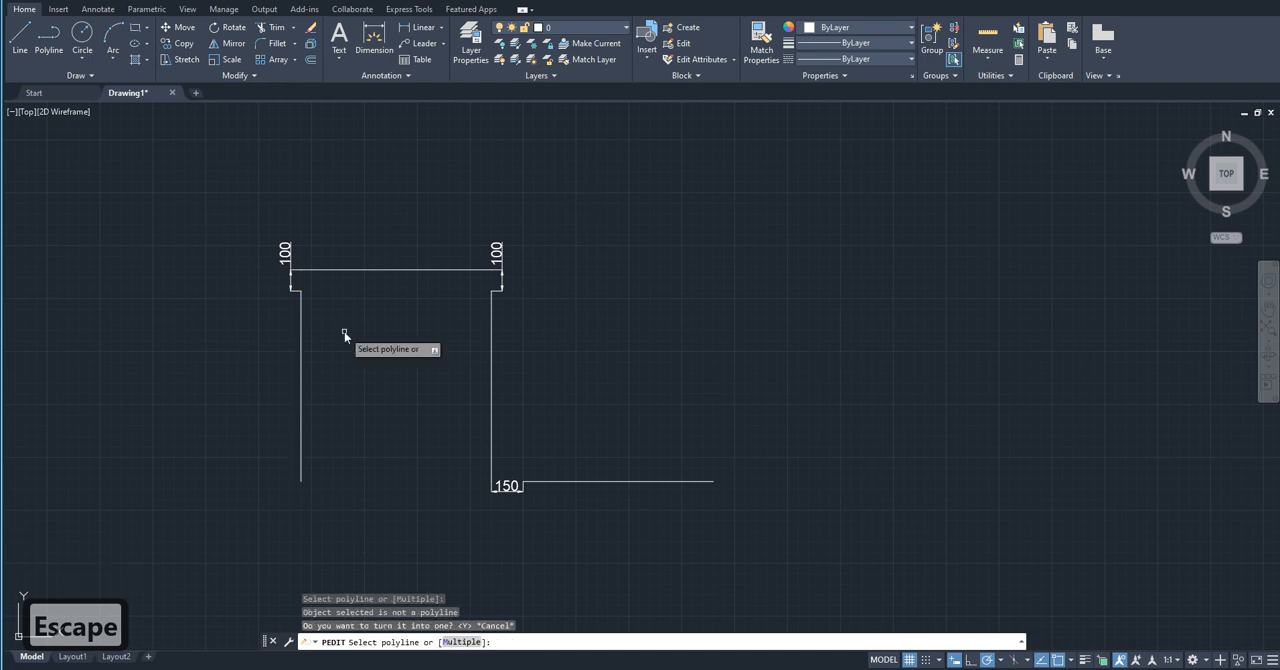
Step: Use PEDIT with the Multiple option to convert the two vertical and two horizontal lines to polylines
{"action": "type", "text": "pedi"}
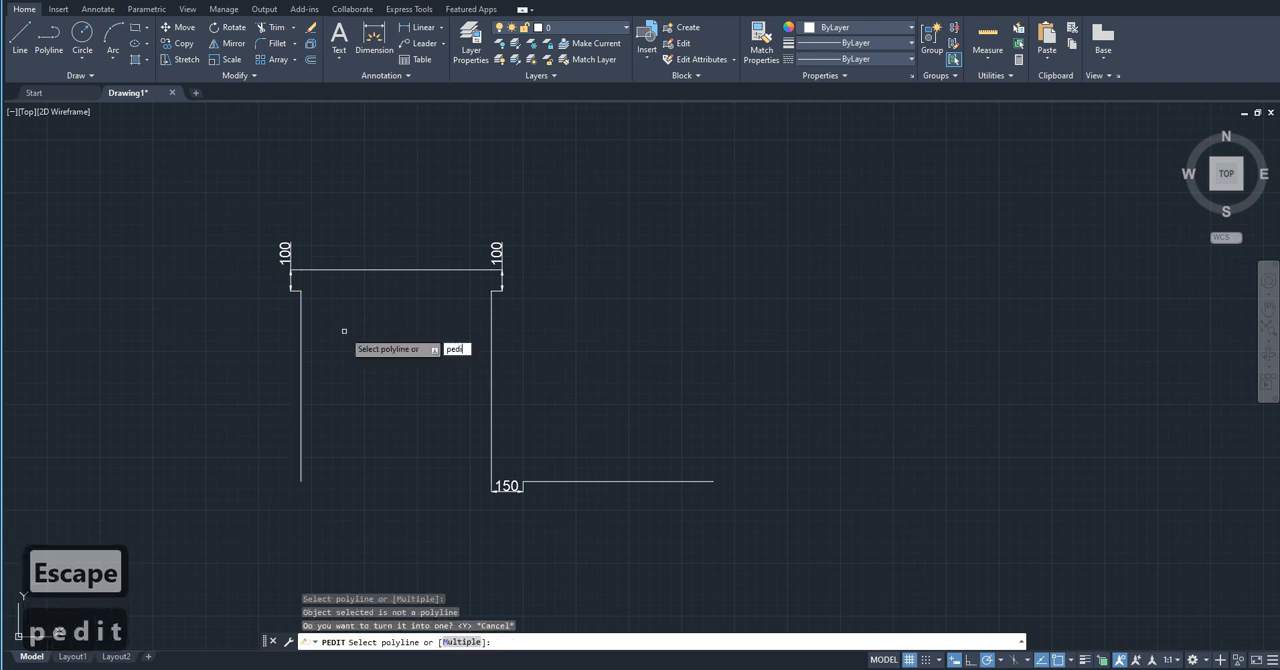
{"action": "type", "text": "t"}
{"action": "key", "text": "Return"}
{"action": "type", "text": "m"}
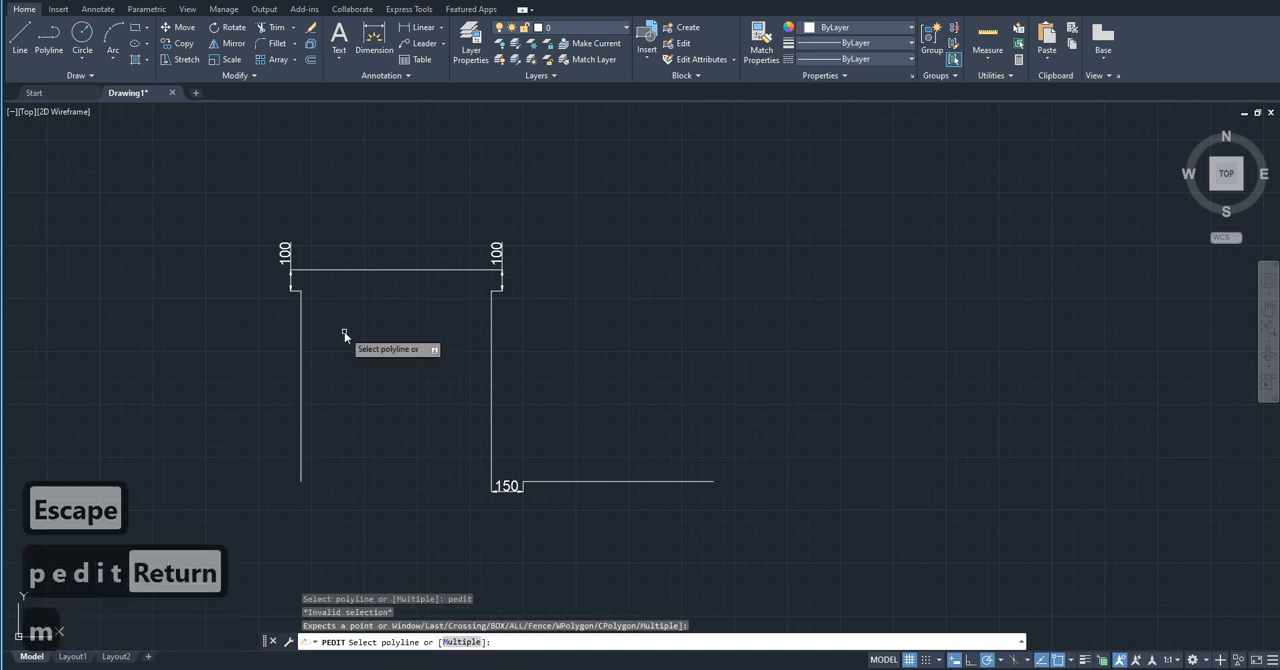
{"action": "key", "text": "Return"}
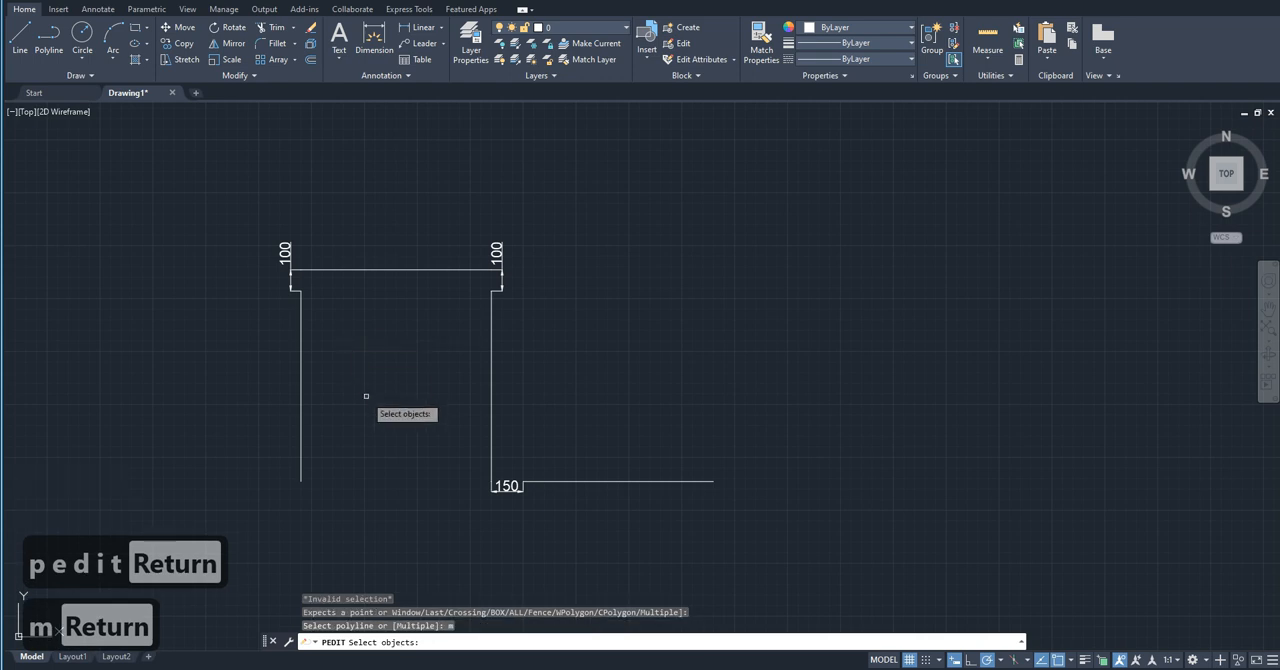
{"action": "left_click", "coordinate": [586, 391]}
{"action": "left_click", "coordinate": [253, 390]}
{"action": "left_click", "coordinate": [369, 334]}
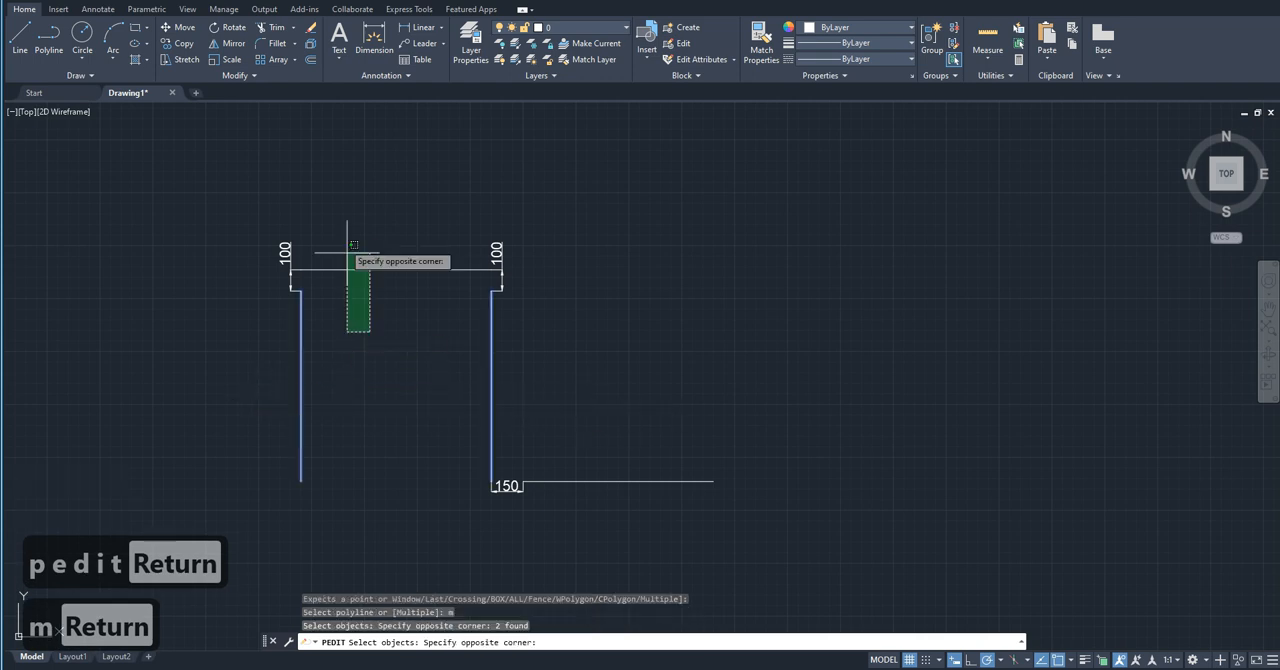
{"action": "left_click", "coordinate": [343, 255]}
{"action": "left_click", "coordinate": [615, 463]}
{"action": "left_click", "coordinate": [606, 495]}
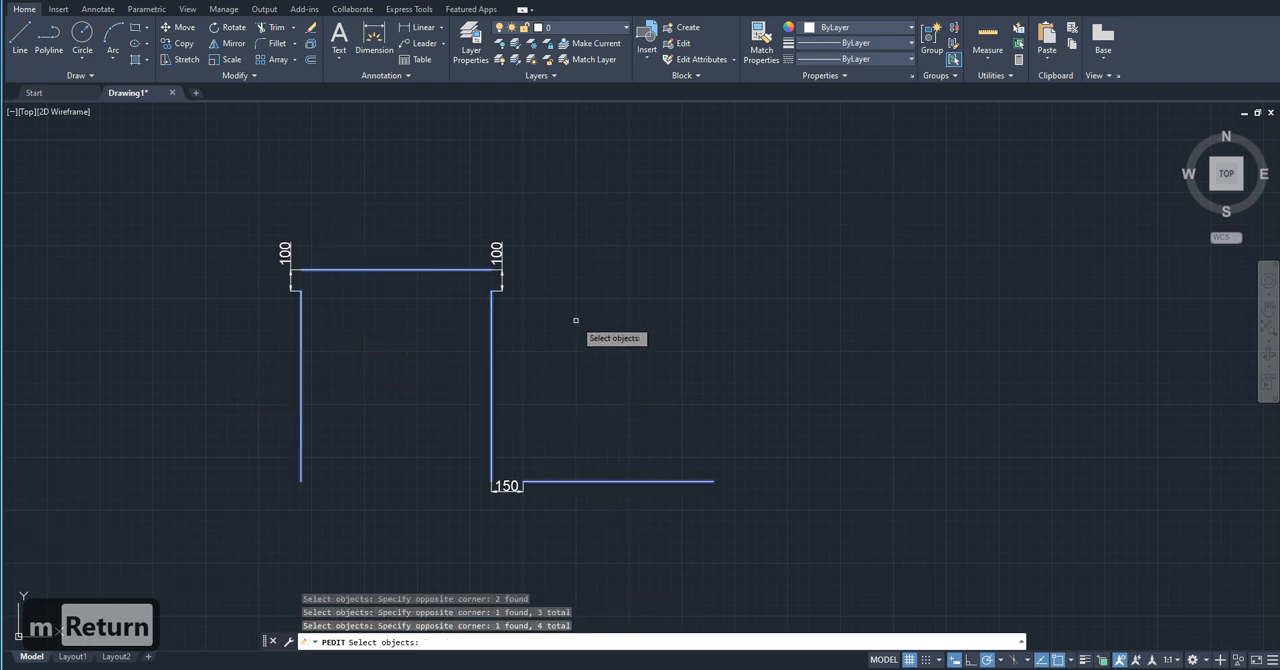
{"action": "key", "text": "Return"}
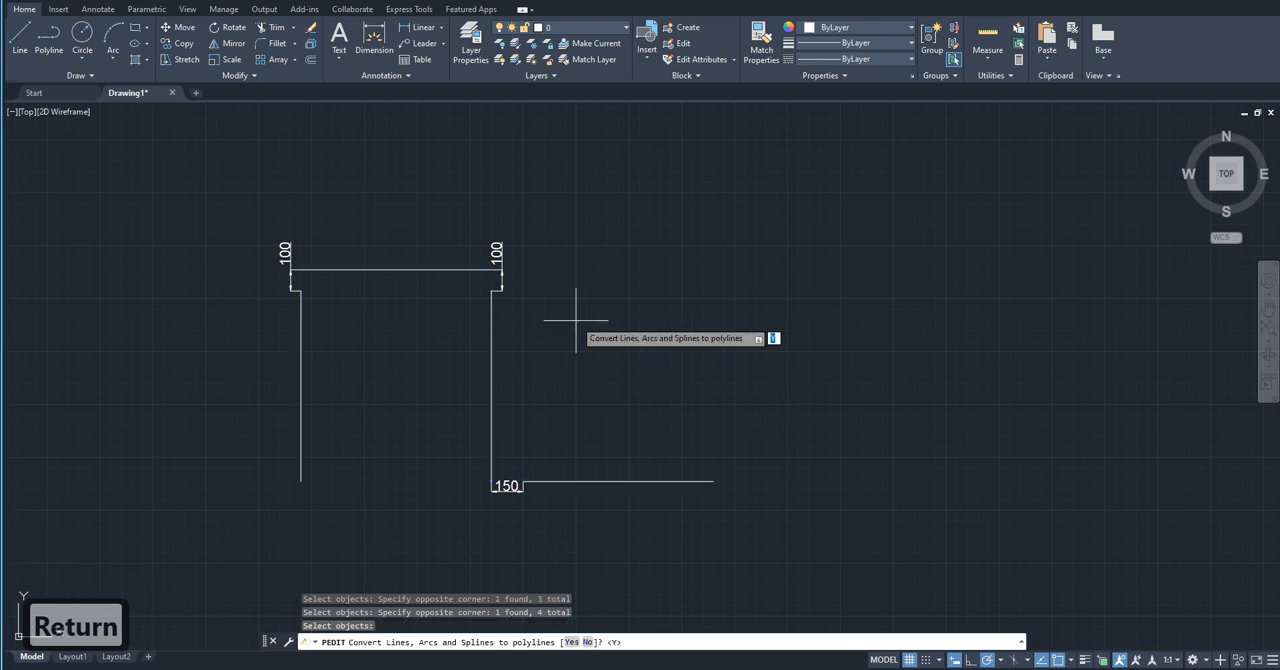
{"action": "key", "text": "Return"}
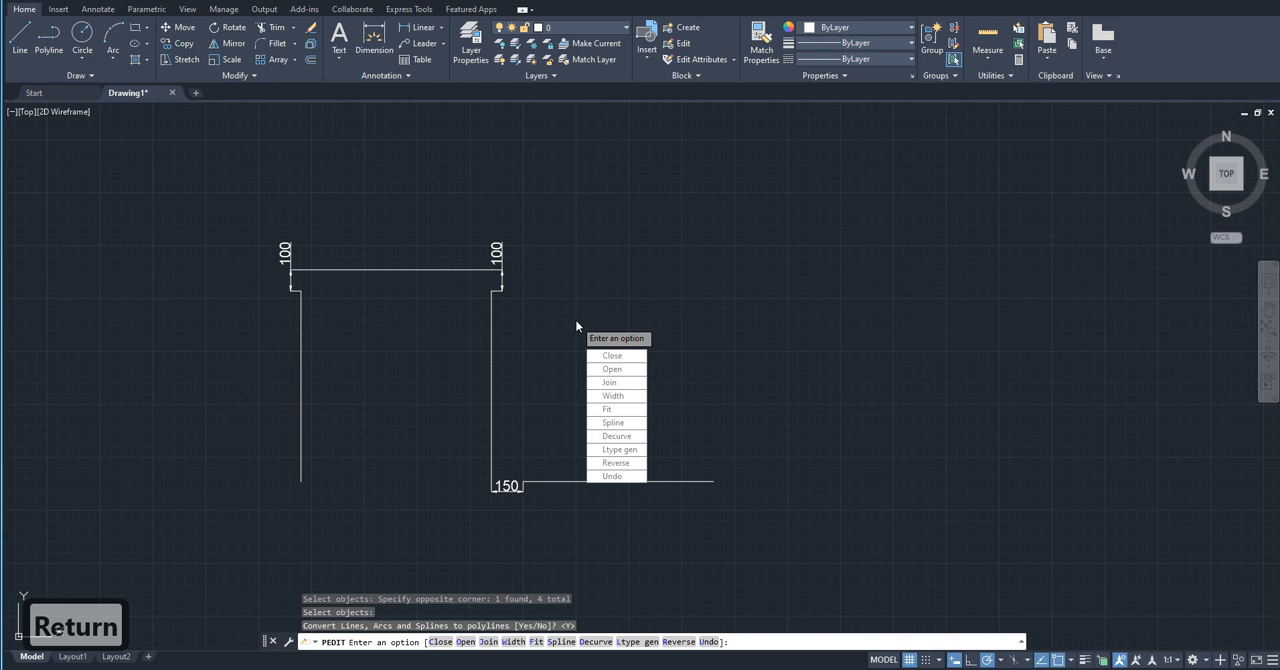
Step: Join the converted polylines with a fuzz distance of 100, end PEDIT and select the joined polyline
{"action": "type", "text": "j"}
{"action": "key", "text": "Return"}
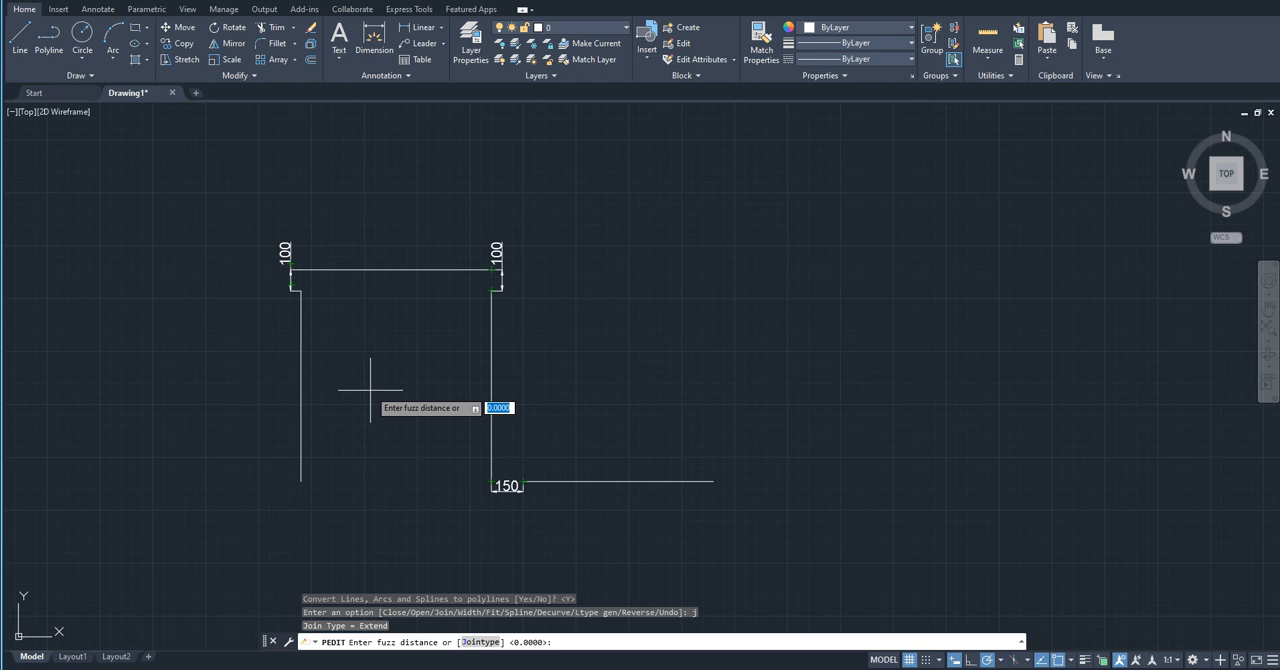
{"action": "type", "text": "100"}
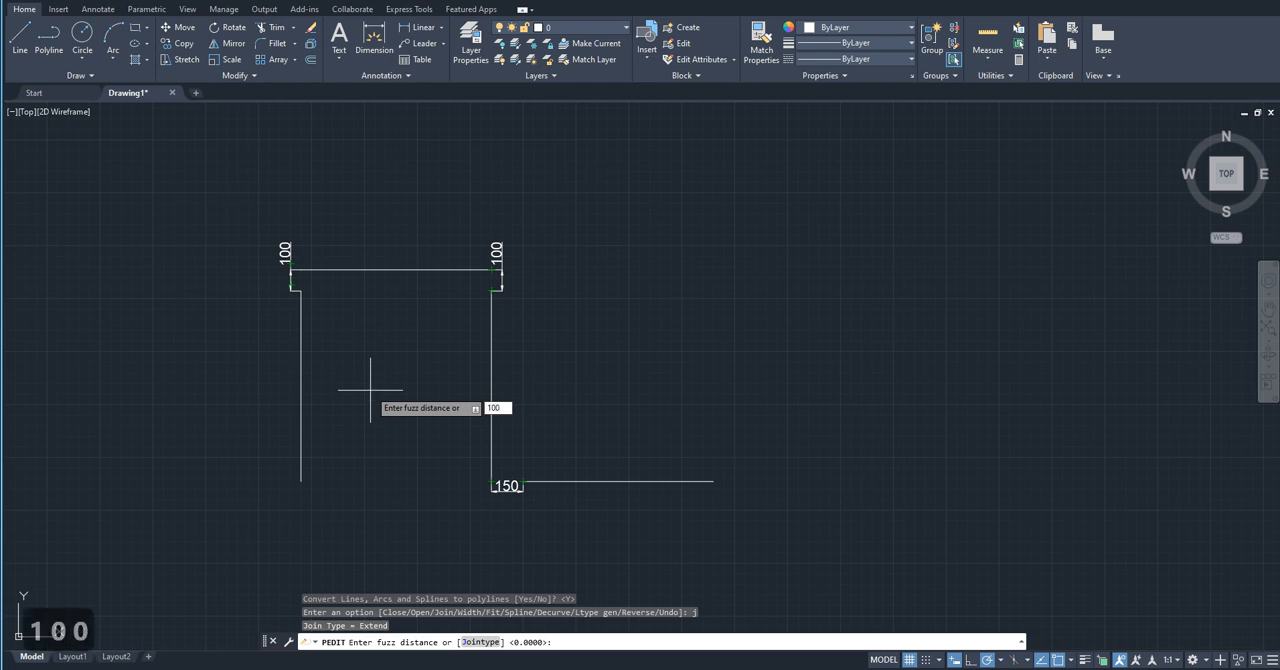
{"action": "key", "text": "Return"}
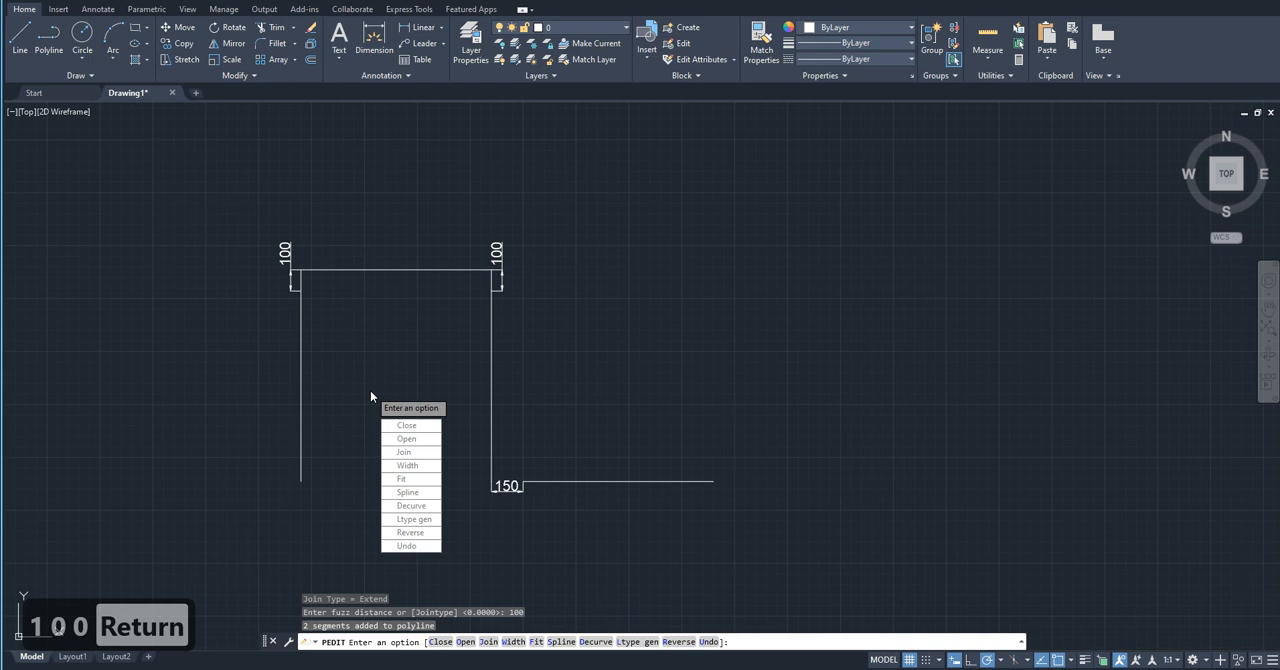
{"action": "key", "text": "Return"}
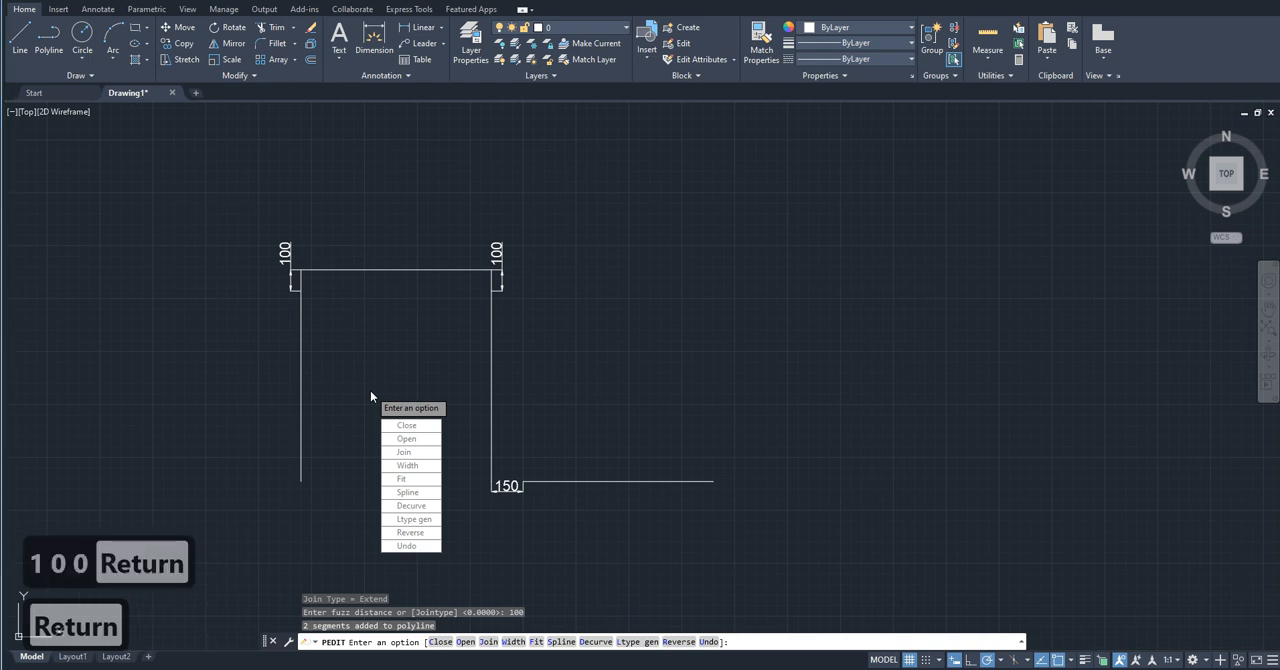
{"action": "left_click", "coordinate": [310, 376]}
{"action": "left_click", "coordinate": [301, 383]}
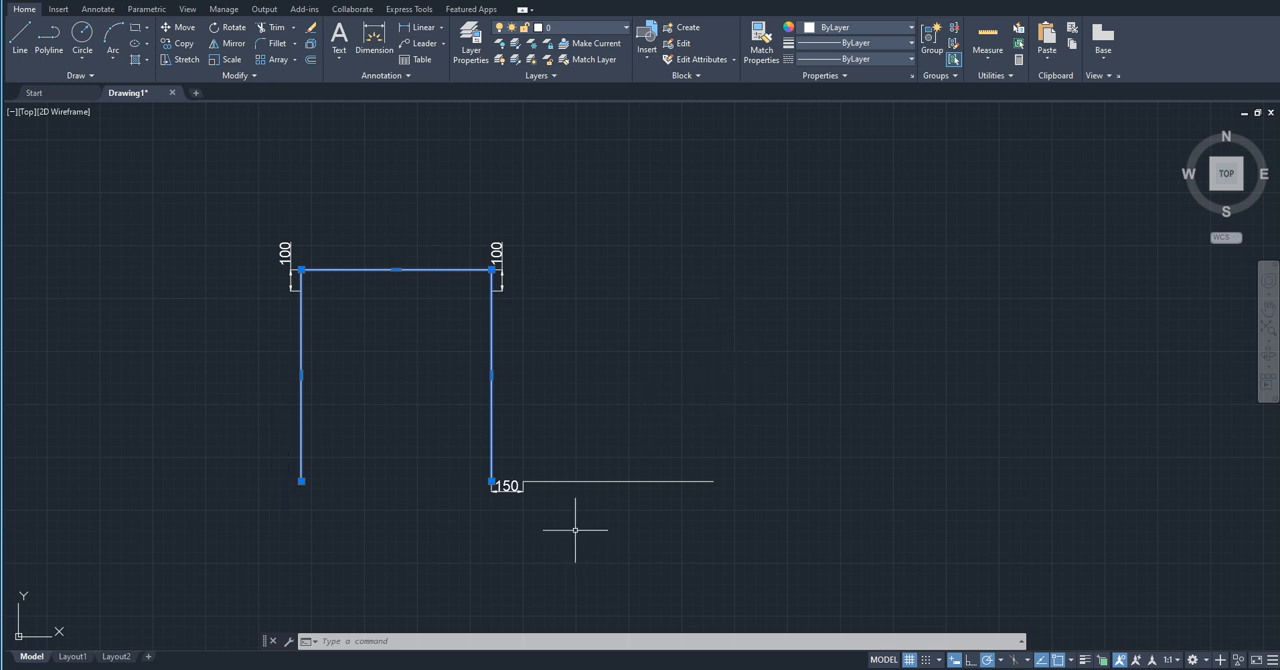
Step: Erase the joined polyline, the separate lower horizontal line and all gap dimensions from the drawing
{"action": "scroll", "coordinate": [296, 465], "scroll_direction": "down", "scroll_amount": 6}
{"action": "scroll", "coordinate": [296, 465], "scroll_direction": "up", "scroll_amount": 5}
{"action": "mouse_move", "coordinate": [296, 466]}
{"action": "middle_mouse_down"}
{"action": "mouse_move", "coordinate": [394, 400]}
{"action": "mouse_move", "coordinate": [452, 452]}
{"action": "mouse_move", "coordinate": [412, 418]}
{"action": "middle_mouse_up"}
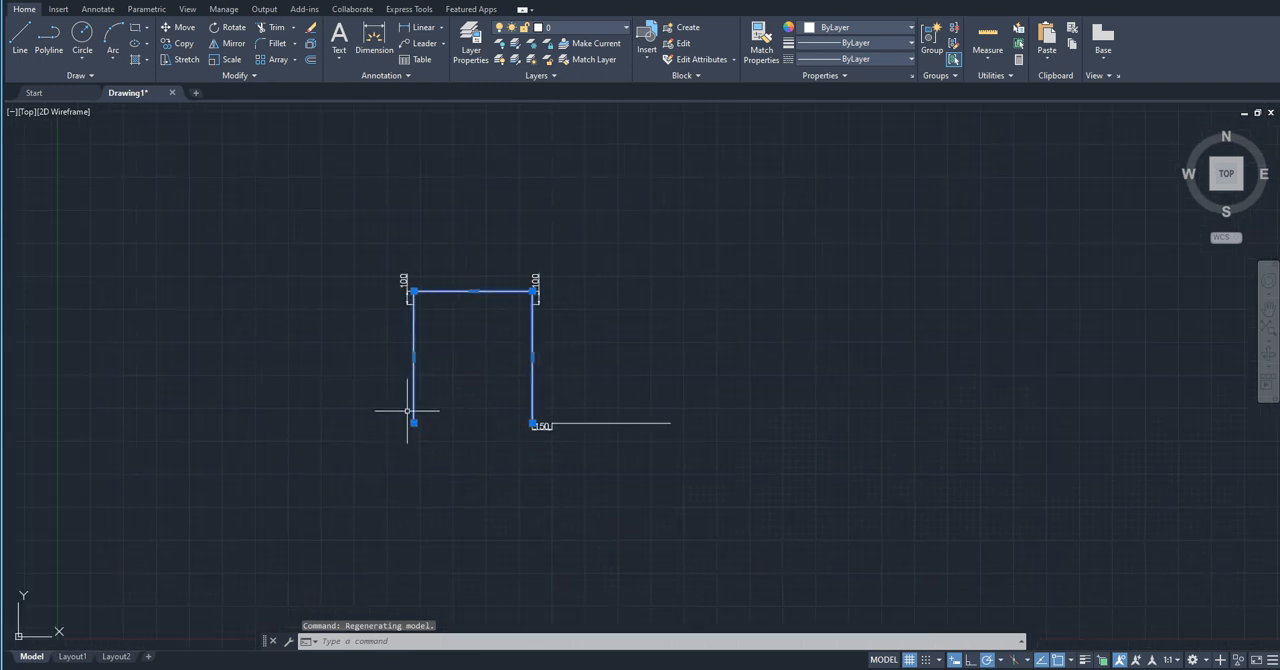
{"action": "left_click", "coordinate": [590, 456]}
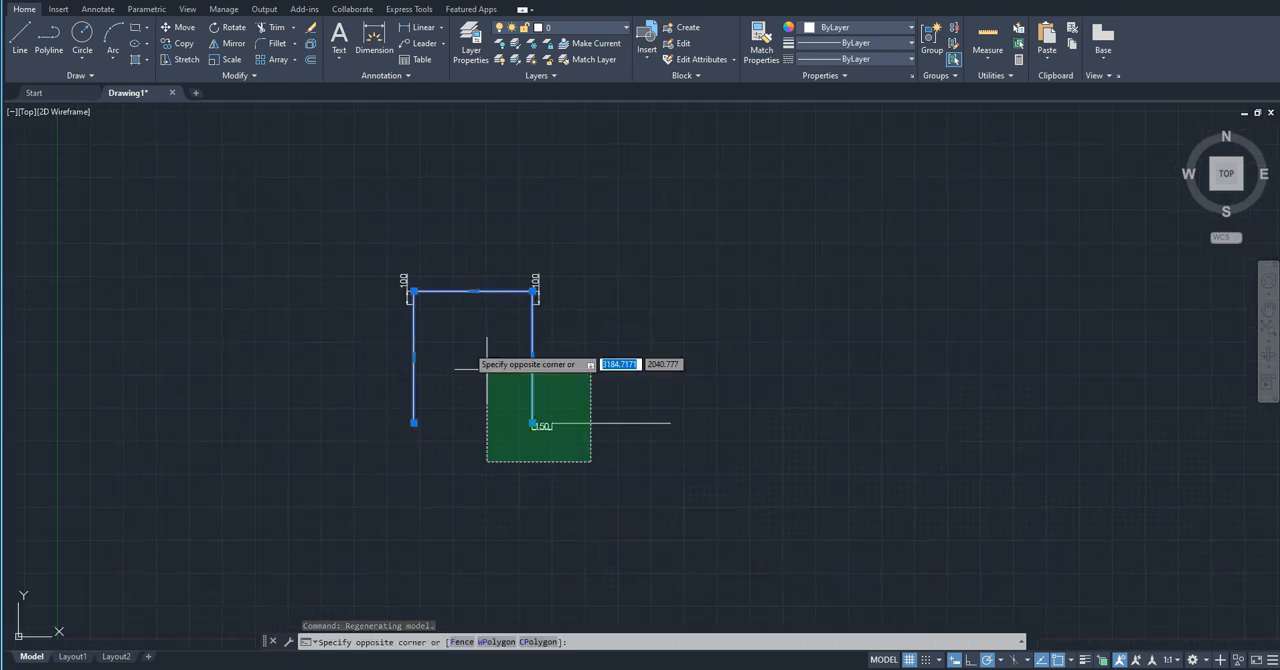
{"action": "left_click", "coordinate": [380, 232]}
{"action": "key", "text": "Delete"}
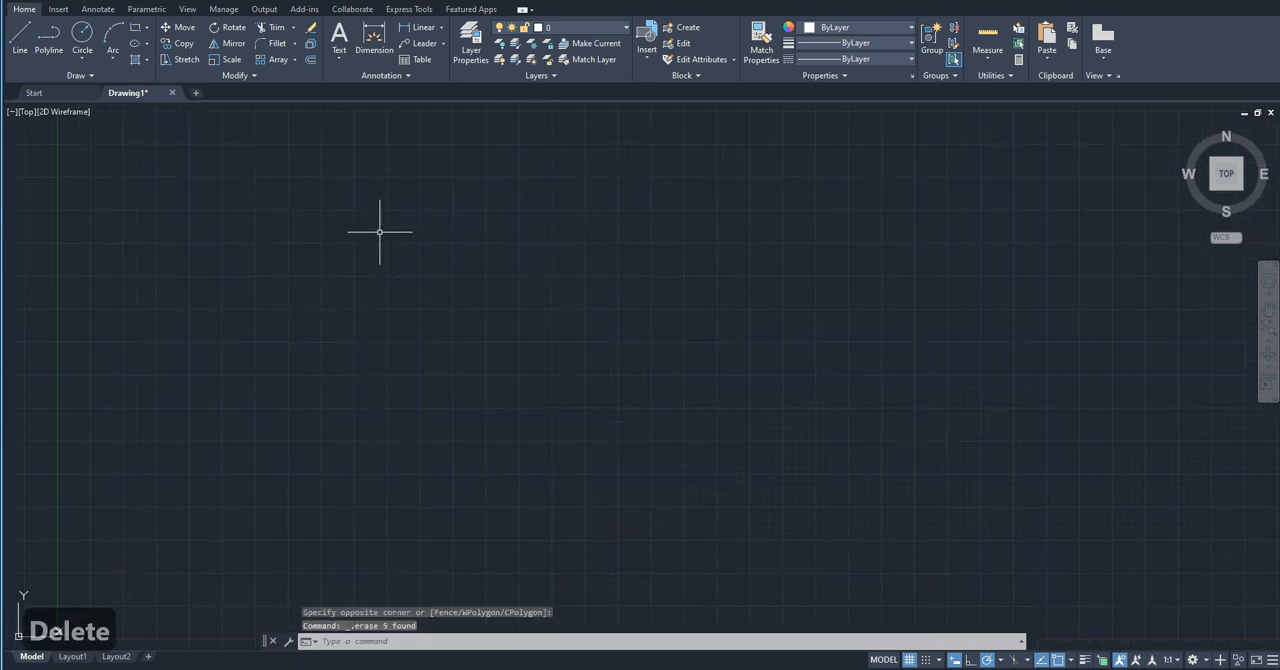
{"action": "mouse_move", "coordinate": [294, 523]}
{"action": "middle_mouse_down"}
{"action": "mouse_move", "coordinate": [317, 480]}
{"action": "mouse_move", "coordinate": [314, 438]}
{"action": "middle_mouse_up"}
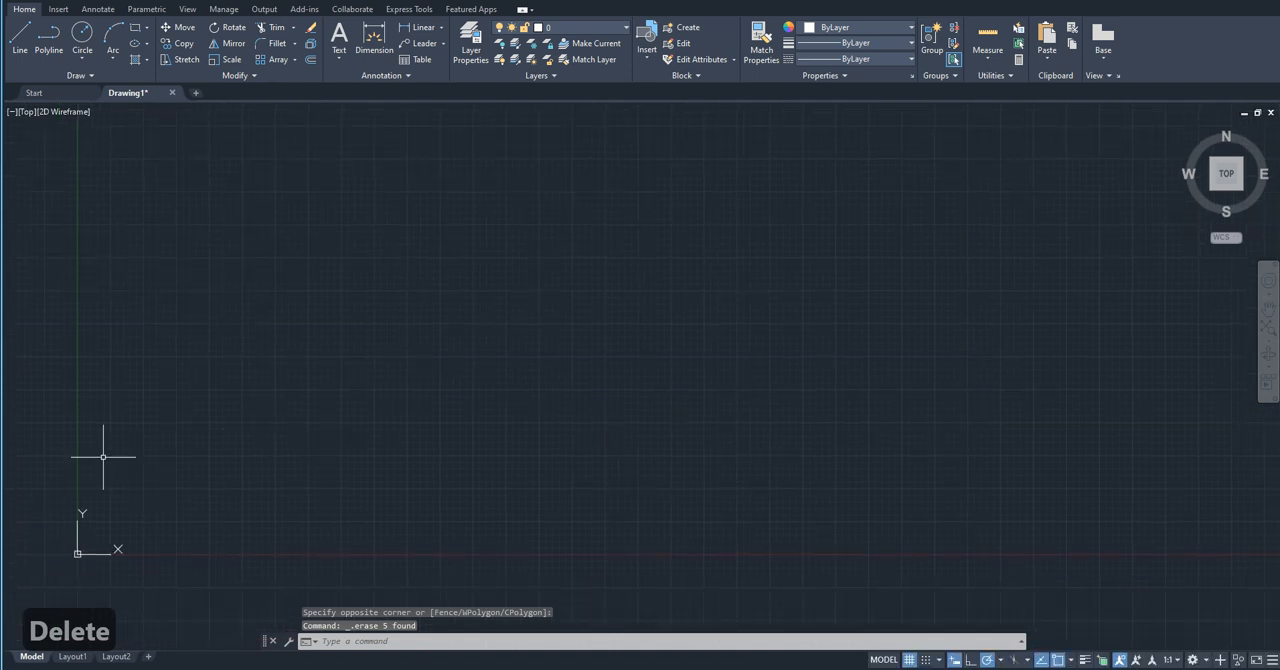
{"action": "scroll", "coordinate": [29, 570], "scroll_direction": "up", "scroll_amount": 4}
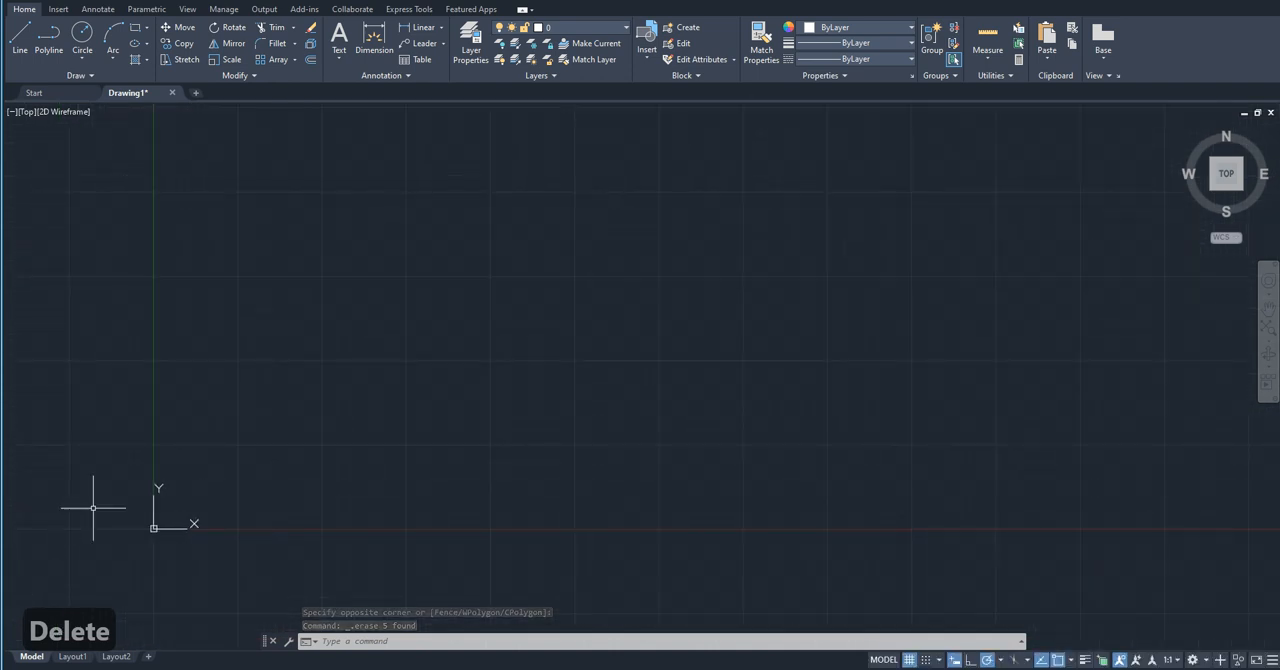
{"action": "scroll", "coordinate": [254, 497], "scroll_direction": "up", "scroll_amount": 2}
{"action": "scroll", "coordinate": [254, 497], "scroll_direction": "down", "scroll_amount": 10}
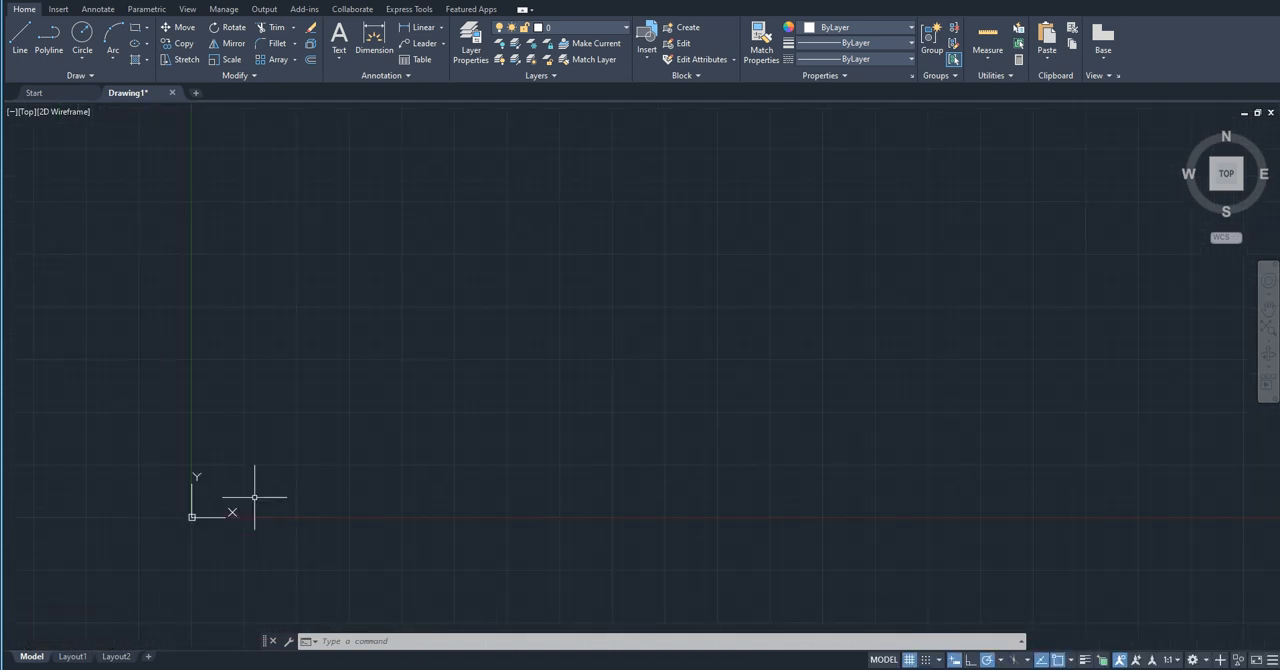
{"action": "scroll", "coordinate": [254, 497], "scroll_direction": "down", "scroll_amount": 5}
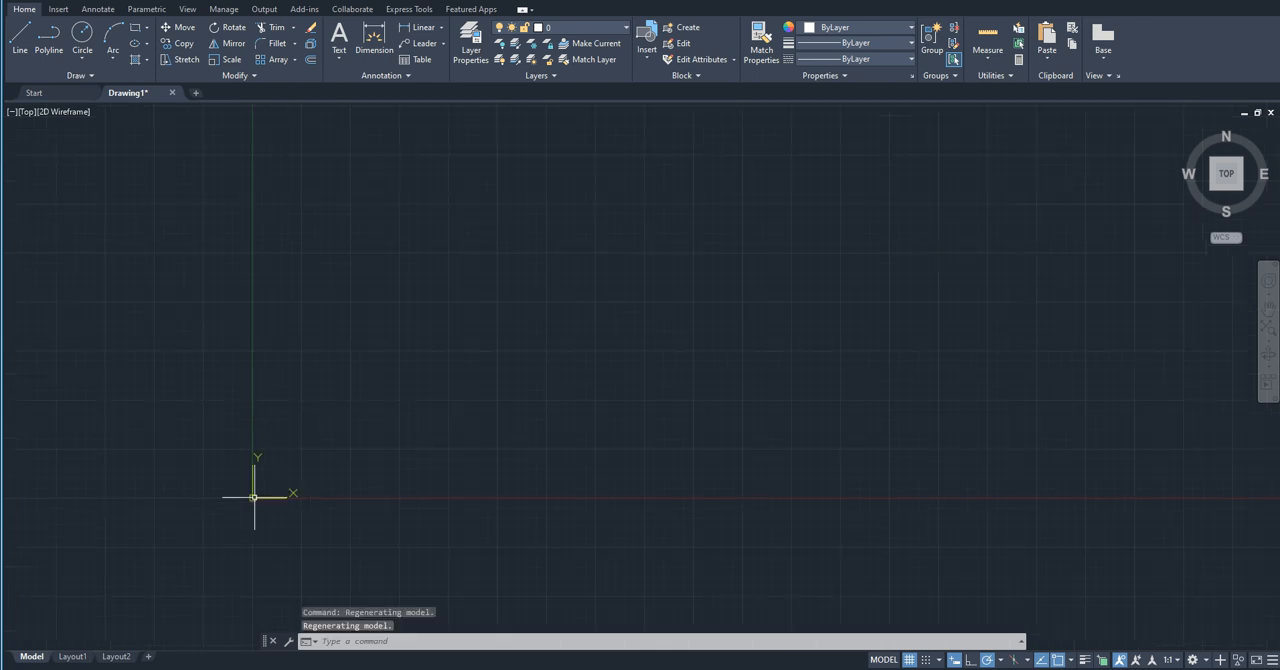
{"action": "scroll", "coordinate": [279, 476], "scroll_direction": "up", "scroll_amount": 4}
{"action": "scroll", "coordinate": [279, 476], "scroll_direction": "up", "scroll_amount": 4}
{"action": "middle_click_drag", "start_coordinate": [193, 537], "coordinate": [255, 475]}
{"action": "scroll", "coordinate": [227, 538], "scroll_direction": "up", "scroll_amount": 2}
{"action": "scroll", "coordinate": [227, 538], "scroll_direction": "up", "scroll_amount": 2}
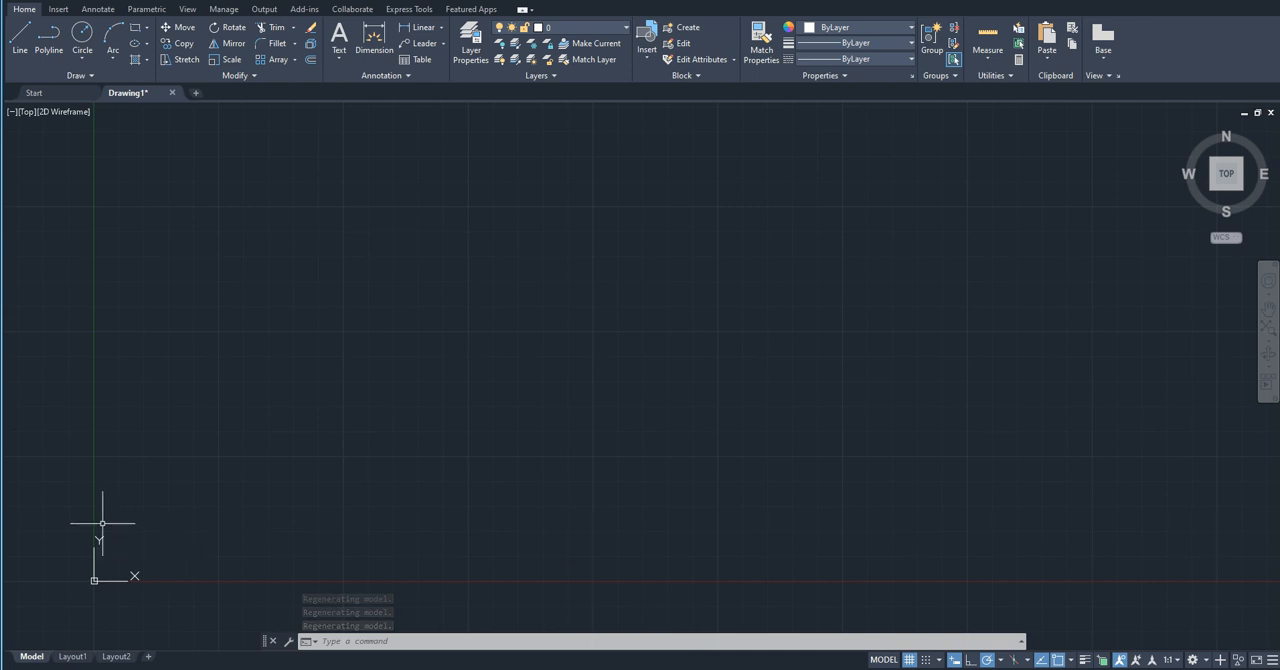
{"action": "scroll", "coordinate": [128, 534], "scroll_direction": "up", "scroll_amount": 4}
{"action": "middle_click_drag", "start_coordinate": [128, 534], "coordinate": [338, 438]}
{"action": "scroll", "coordinate": [303, 500], "scroll_direction": "up", "scroll_amount": 6}
{"action": "middle_click_drag", "start_coordinate": [265, 555], "coordinate": [504, 312]}
{"action": "middle_click_drag", "start_coordinate": [224, 505], "coordinate": [168, 262]}
{"action": "scroll", "coordinate": [176, 354], "scroll_direction": "up", "scroll_amount": 6}
{"action": "mouse_move", "coordinate": [110, 440]}
{"action": "middle_mouse_down"}
{"action": "mouse_move", "coordinate": [189, 411]}
{"action": "mouse_move", "coordinate": [341, 163]}
{"action": "middle_mouse_up"}
{"action": "scroll", "coordinate": [265, 249], "scroll_direction": "up", "scroll_amount": 3}
{"action": "scroll", "coordinate": [265, 249], "scroll_direction": "up", "scroll_amount": 4}
{"action": "mouse_move", "coordinate": [155, 373]}
{"action": "middle_mouse_down"}
{"action": "mouse_move", "coordinate": [174, 420]}
{"action": "mouse_move", "coordinate": [217, 443]}
{"action": "middle_mouse_up"}
{"action": "scroll", "coordinate": [299, 432], "scroll_direction": "up", "scroll_amount": 2}
{"action": "scroll", "coordinate": [347, 376], "scroll_direction": "down", "scroll_amount": 2}
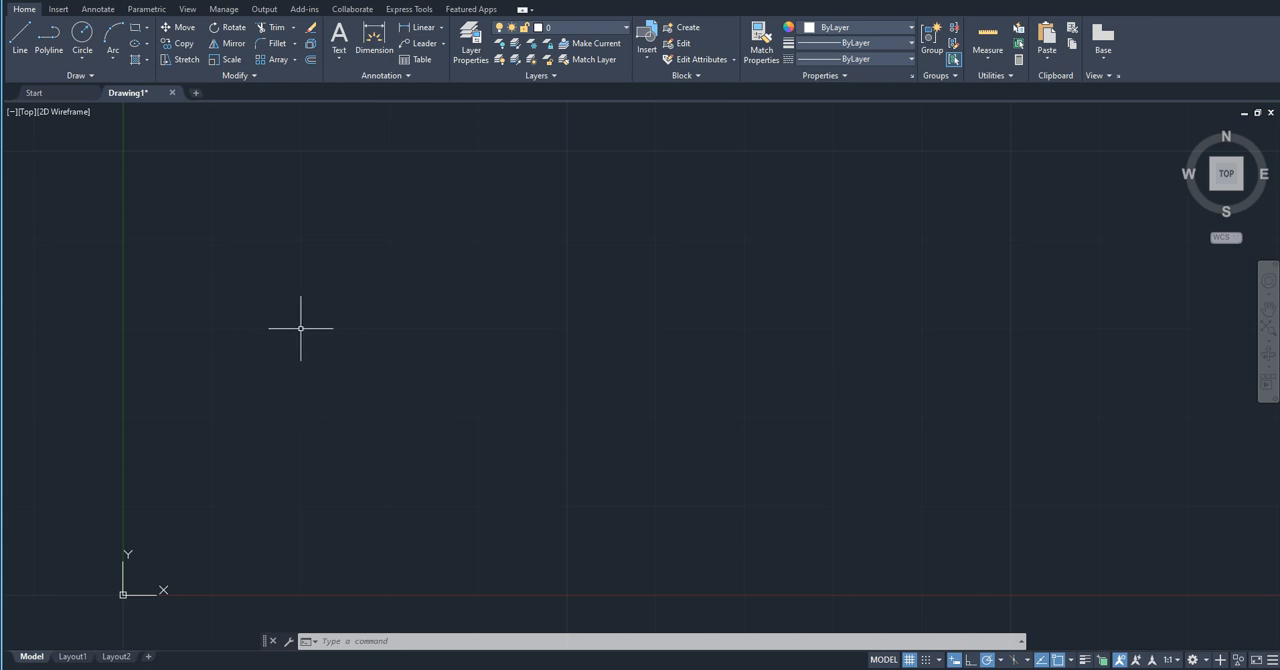
{"action": "mouse_move", "coordinate": [390, 323]}
{"action": "middle_mouse_down"}
{"action": "mouse_move", "coordinate": [360, 343]}
{"action": "mouse_move", "coordinate": [320, 340]}
{"action": "middle_mouse_up"}
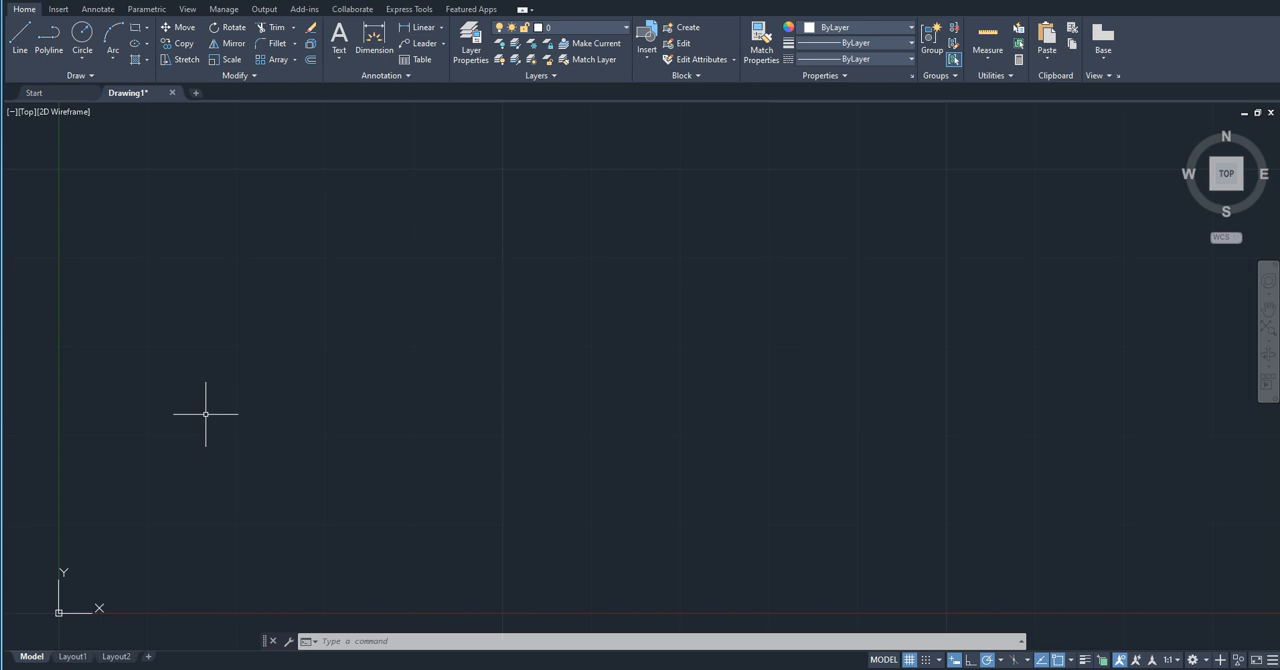
{"action": "scroll", "coordinate": [338, 511], "scroll_direction": "down", "scroll_amount": 4}
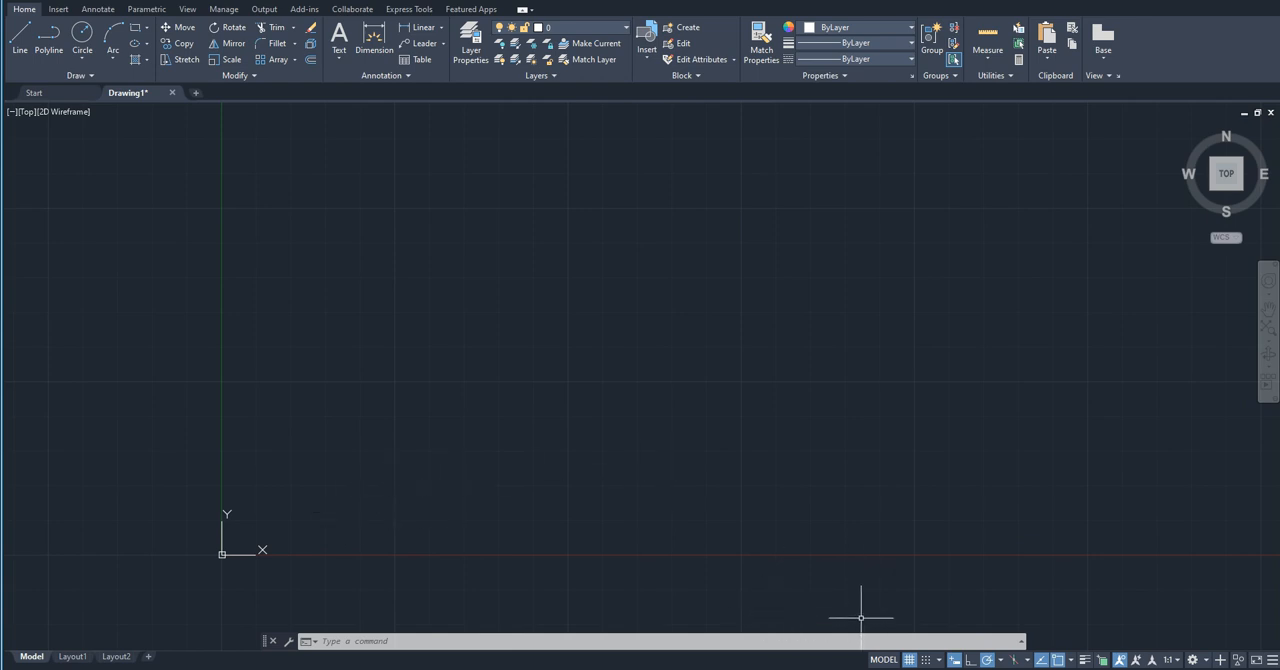
Step: Turn on snap in the Drafting Settings and accept the settings
{"action": "left_click", "coordinate": [940, 660]}
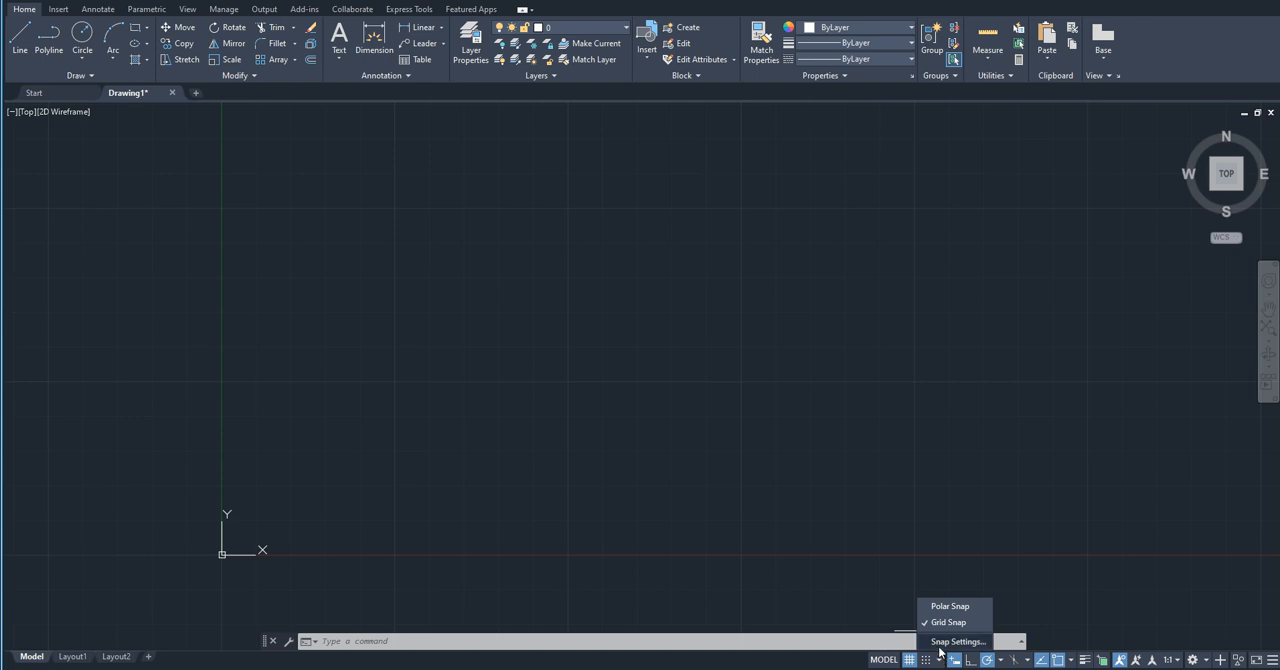
{"action": "left_click", "coordinate": [940, 647]}
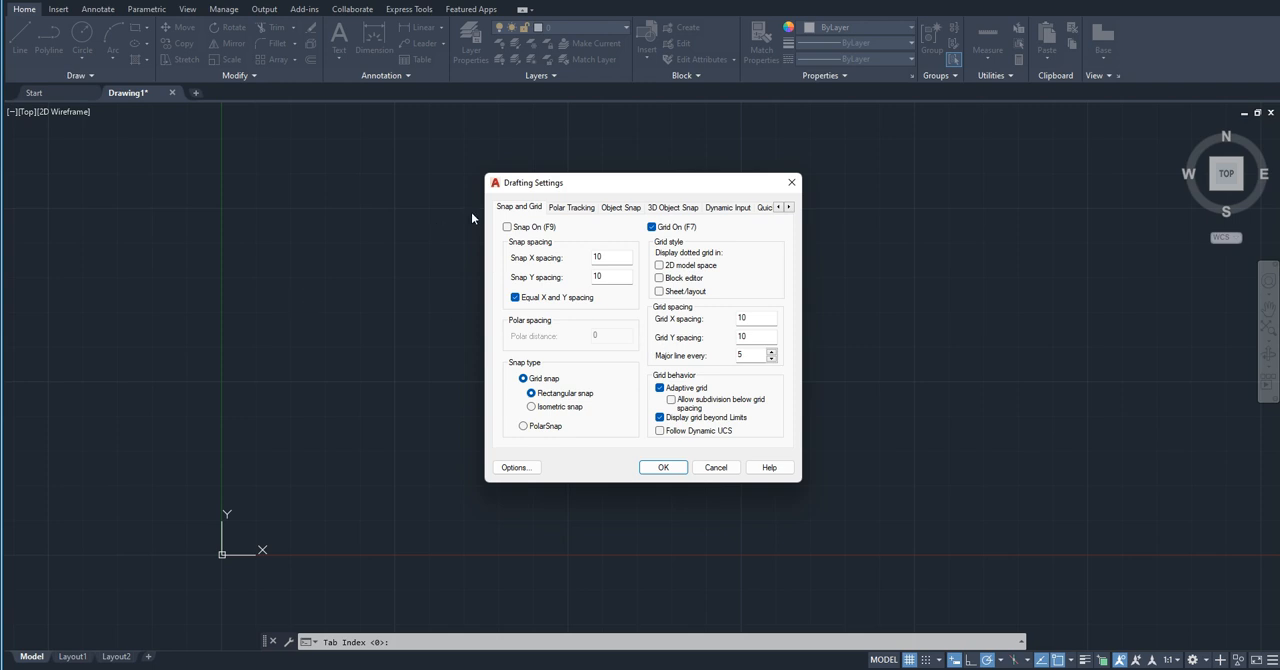
{"action": "left_click", "coordinate": [507, 228]}
{"action": "left_click", "coordinate": [661, 467]}
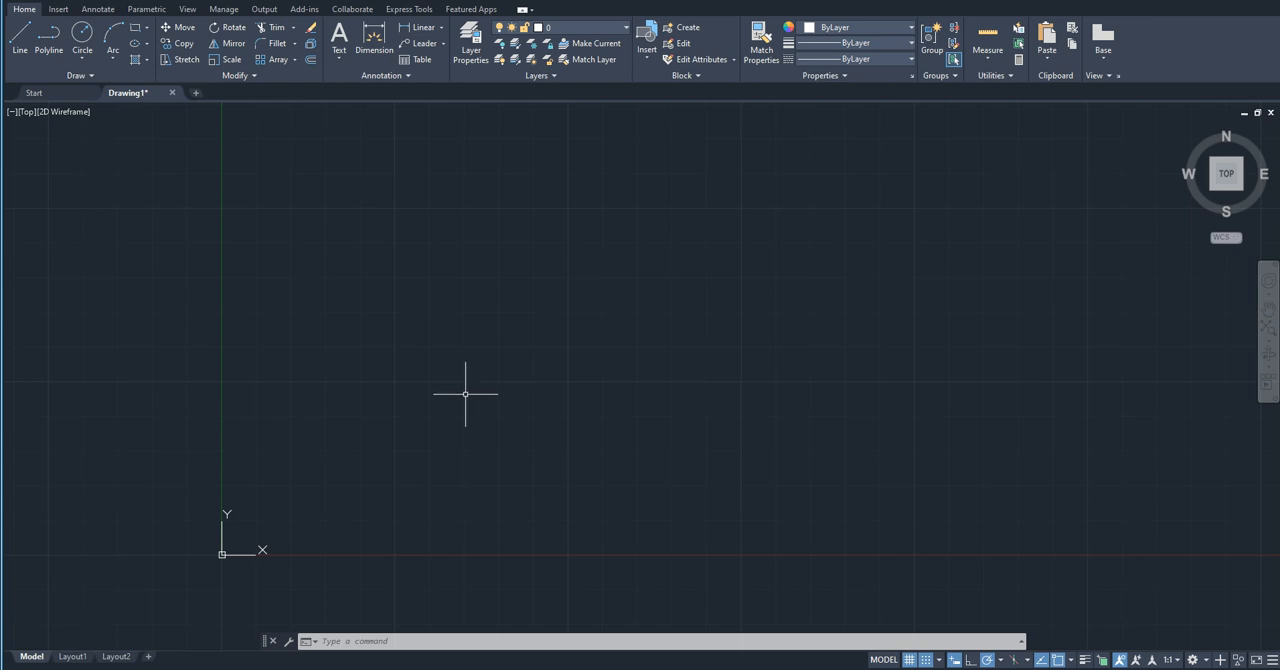
Step: Draw a horizontal line 750 units long along the X axis, starting from point 50,0
{"action": "left_click", "coordinate": [18, 45]}
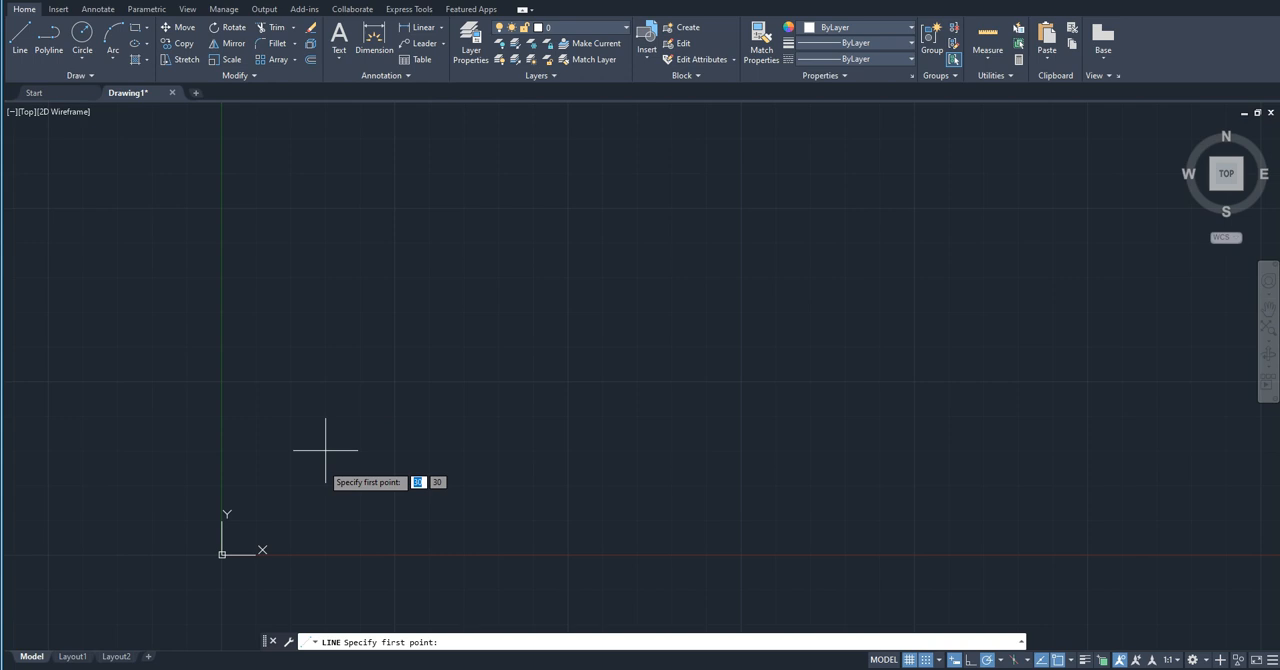
{"action": "mouse_move", "coordinate": [325, 450]}
{"action": "middle_mouse_down"}
{"action": "mouse_move", "coordinate": [311, 489]}
{"action": "mouse_move", "coordinate": [134, 606]}
{"action": "mouse_move", "coordinate": [167, 510]}
{"action": "mouse_move", "coordinate": [194, 531]}
{"action": "mouse_move", "coordinate": [109, 494]}
{"action": "middle_mouse_up"}
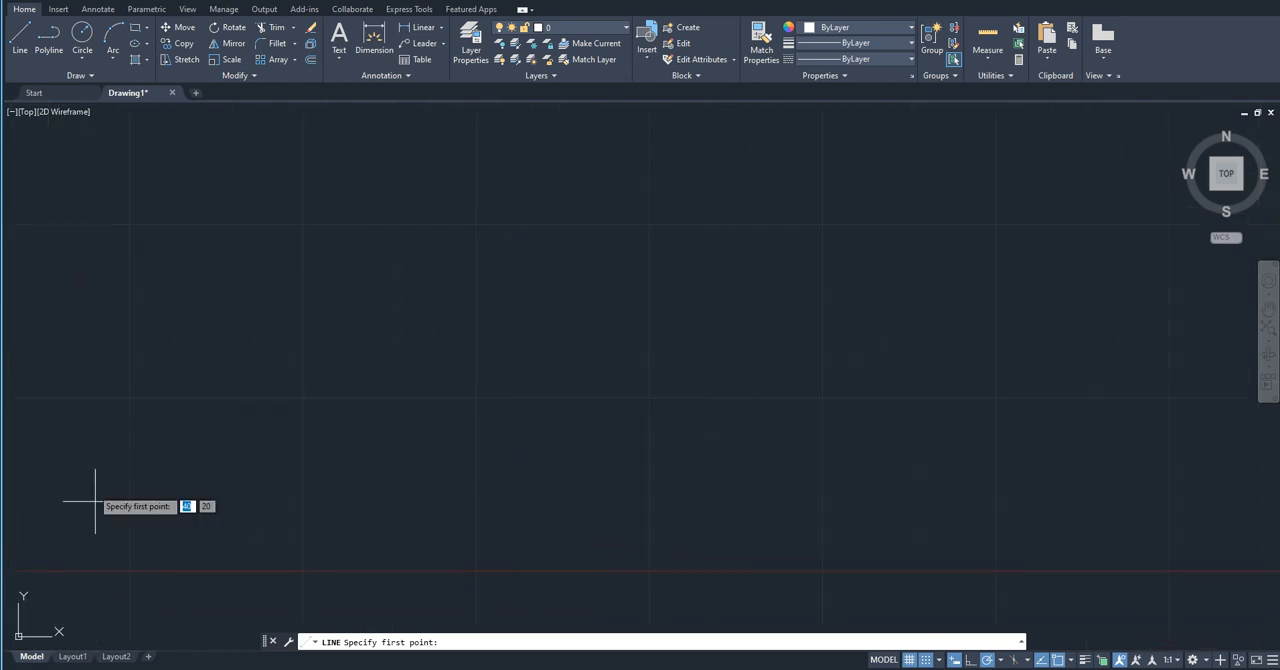
{"action": "left_click", "coordinate": [130, 572]}
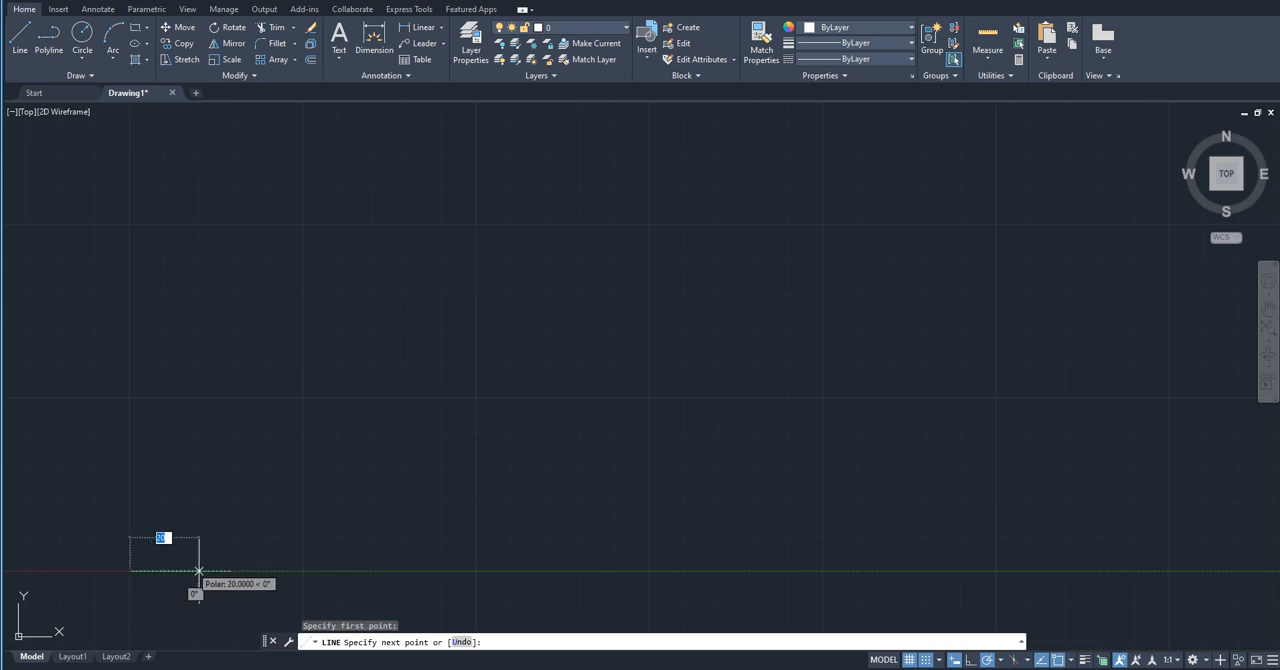
{"action": "left_click", "coordinate": [303, 571]}
{"action": "middle_click_drag", "start_coordinate": [303, 571], "coordinate": [222, 569]}
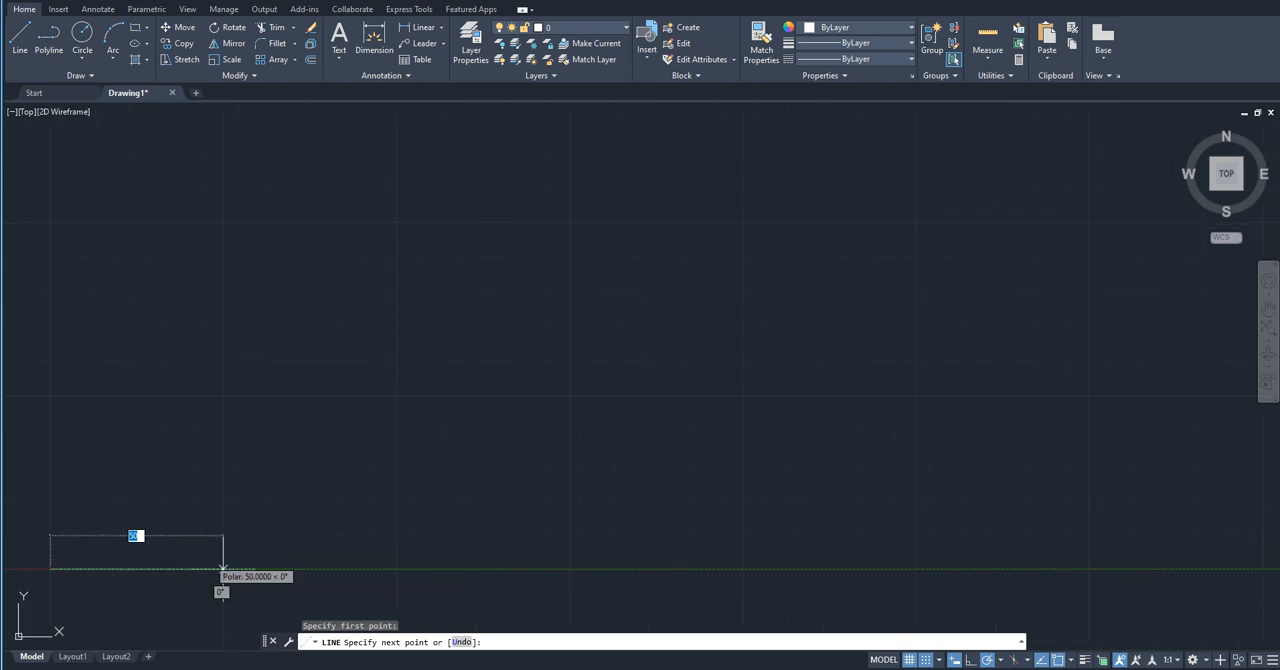
{"action": "scroll", "coordinate": [222, 569], "scroll_direction": "down", "scroll_amount": 4}
{"action": "scroll", "coordinate": [580, 536], "scroll_direction": "down", "scroll_amount": 2}
{"action": "middle_click_drag", "start_coordinate": [565, 537], "coordinate": [373, 561]}
{"action": "scroll", "coordinate": [373, 561], "scroll_direction": "down", "scroll_amount": 2}
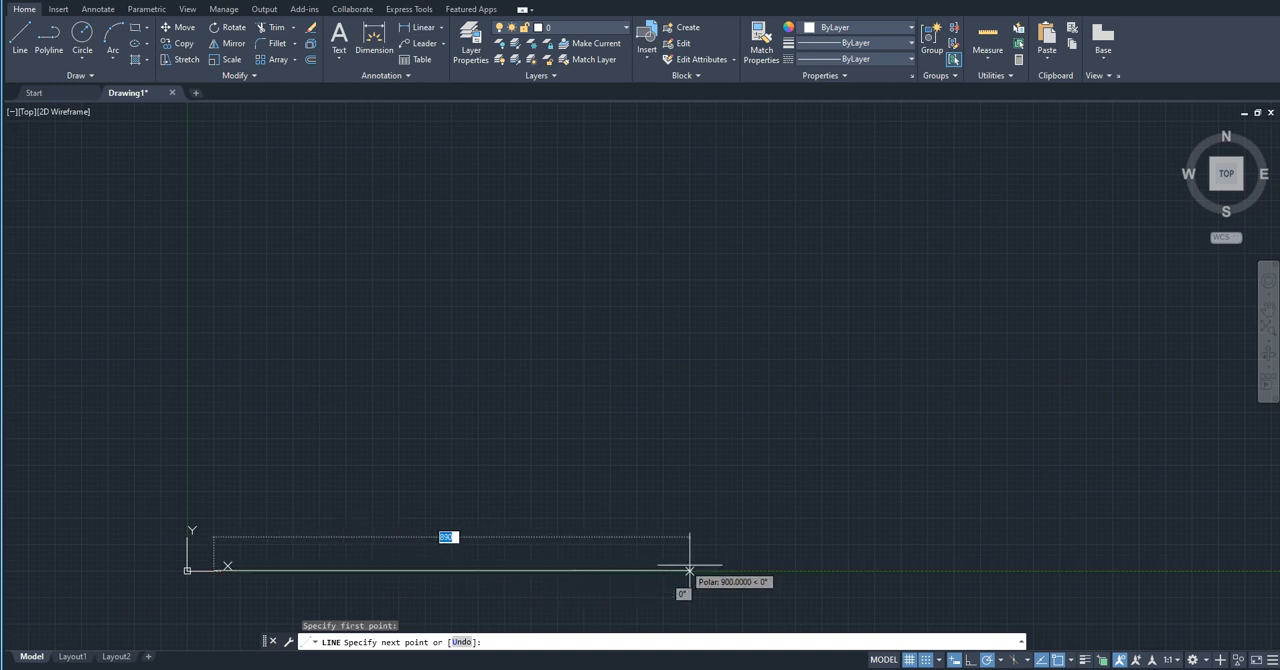
{"action": "left_click", "coordinate": [611, 571]}
Step: Continue the line 2000 units up, 750 units left and 2000 units down to its start point, completing the outer frame
{"action": "scroll", "coordinate": [111, 580], "scroll_direction": "down", "scroll_amount": 4}
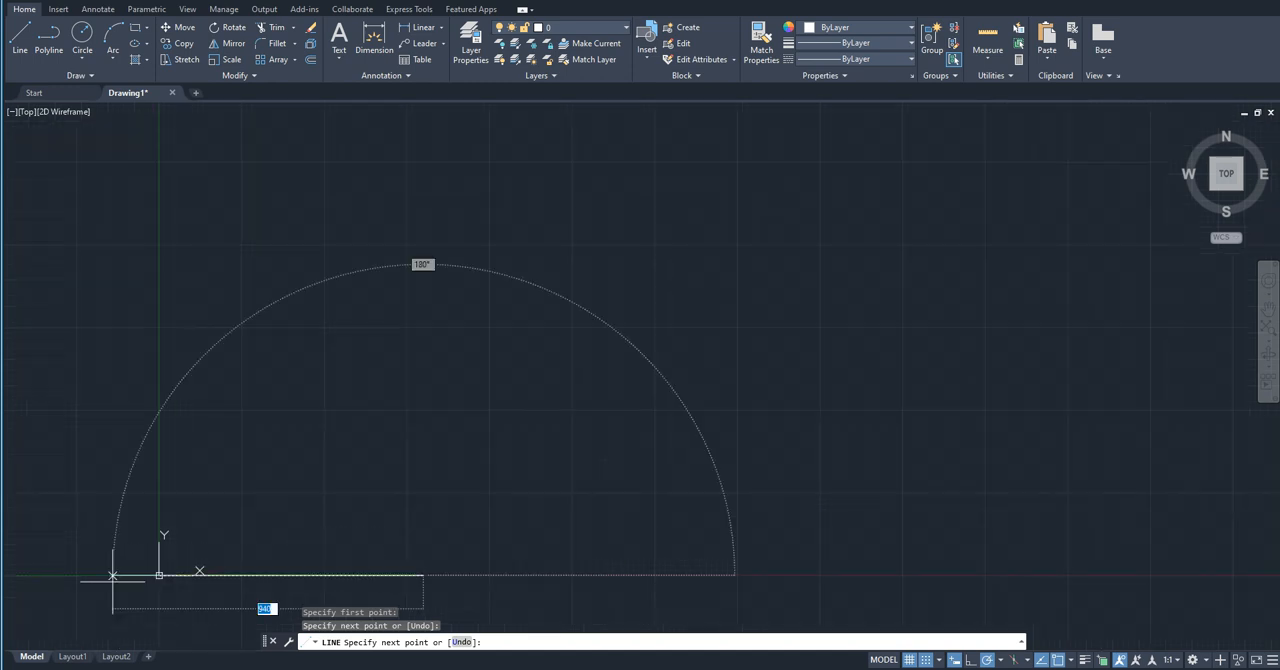
{"action": "middle_click_drag", "start_coordinate": [217, 538], "coordinate": [197, 563]}
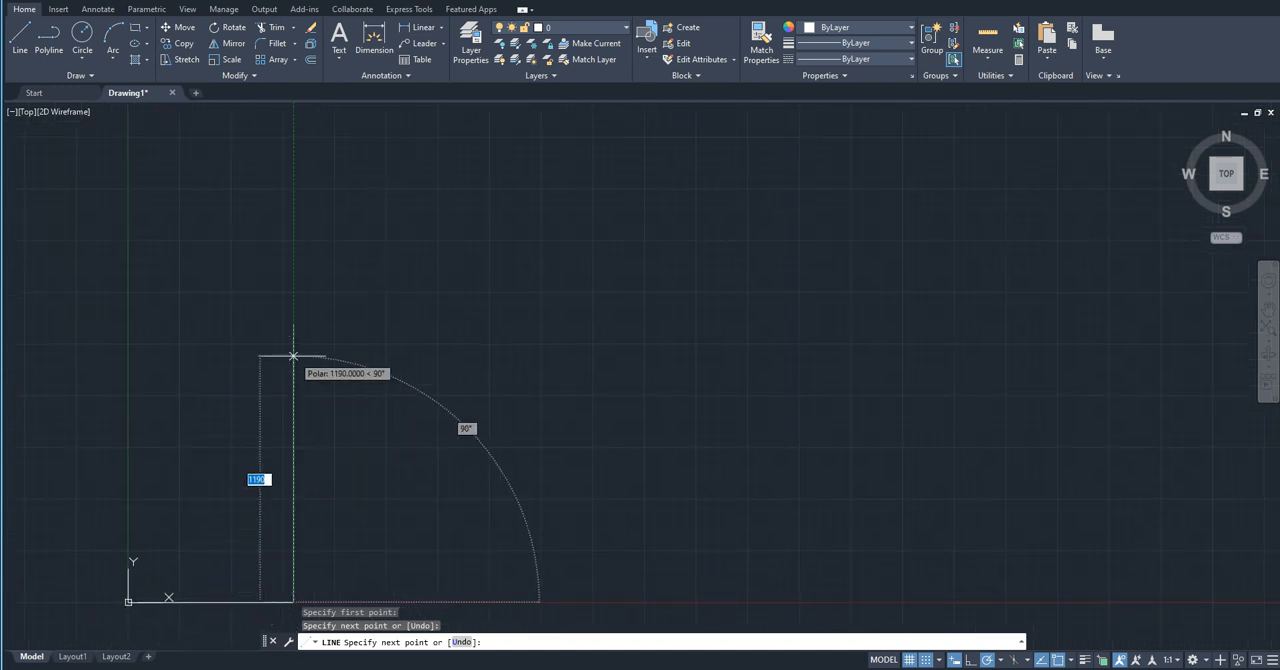
{"action": "left_click", "coordinate": [293, 188]}
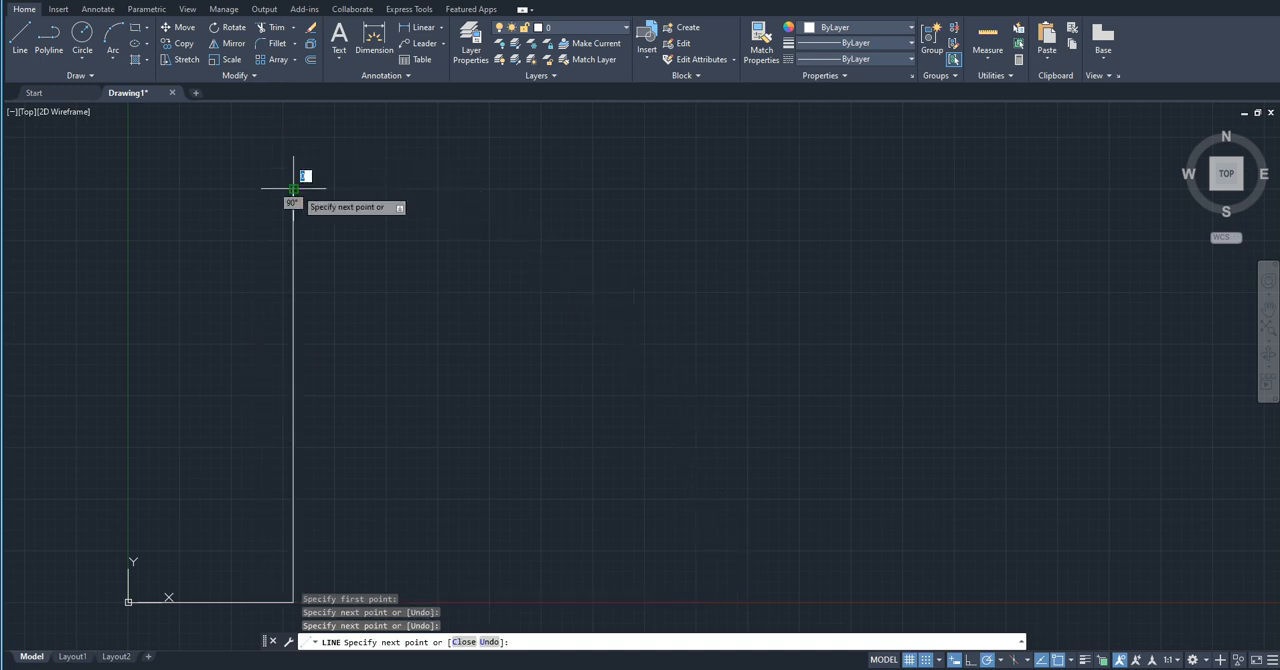
{"action": "left_click", "coordinate": [138, 188]}
{"action": "scroll", "coordinate": [138, 588], "scroll_direction": "up", "scroll_amount": 4}
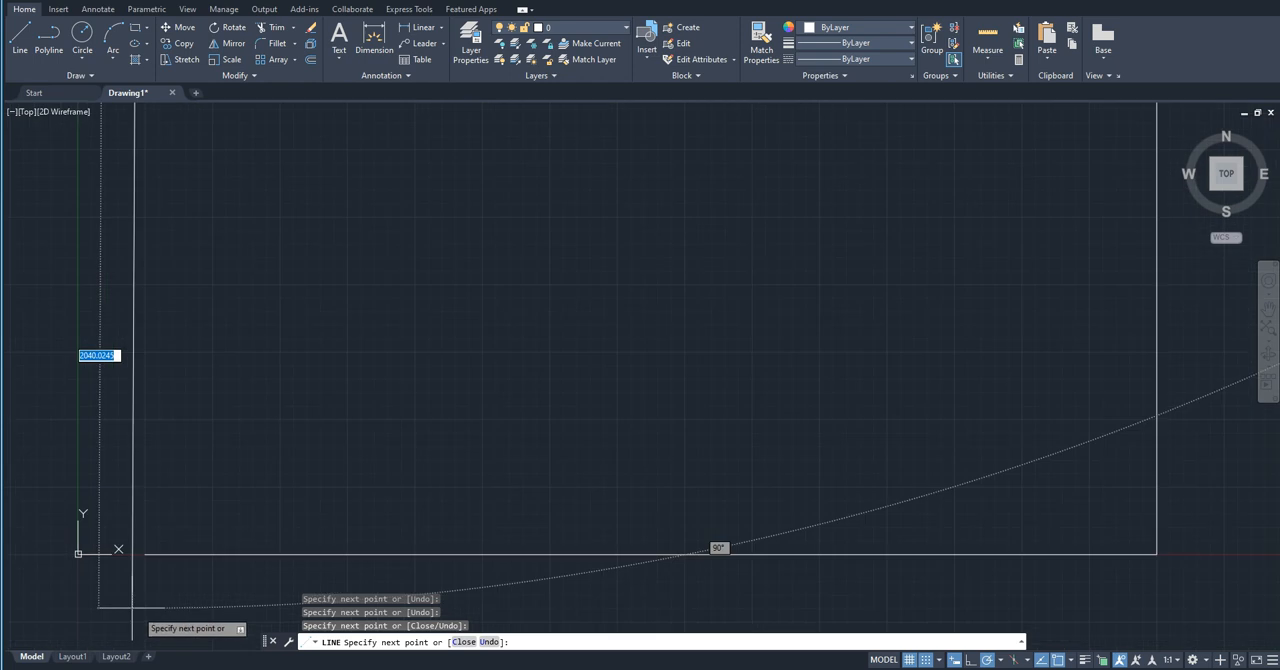
{"action": "left_click", "coordinate": [145, 553]}
{"action": "scroll", "coordinate": [160, 570], "scroll_direction": "down", "scroll_amount": 8}
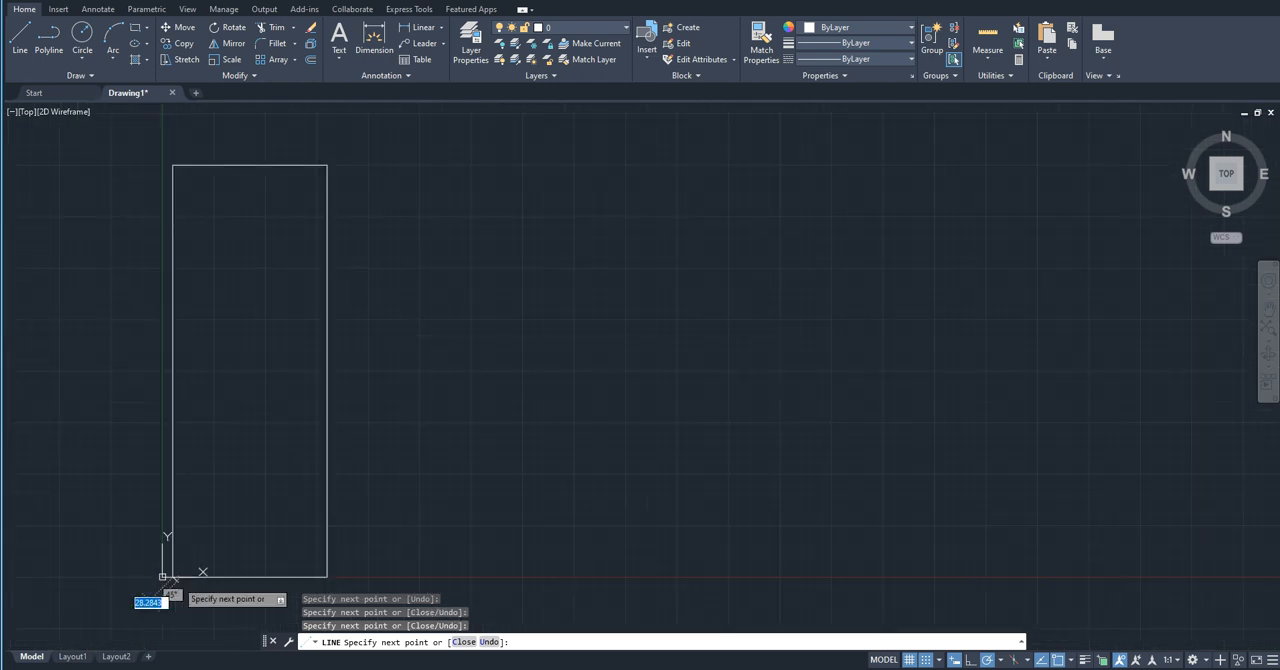
{"action": "key", "text": "Escape"}
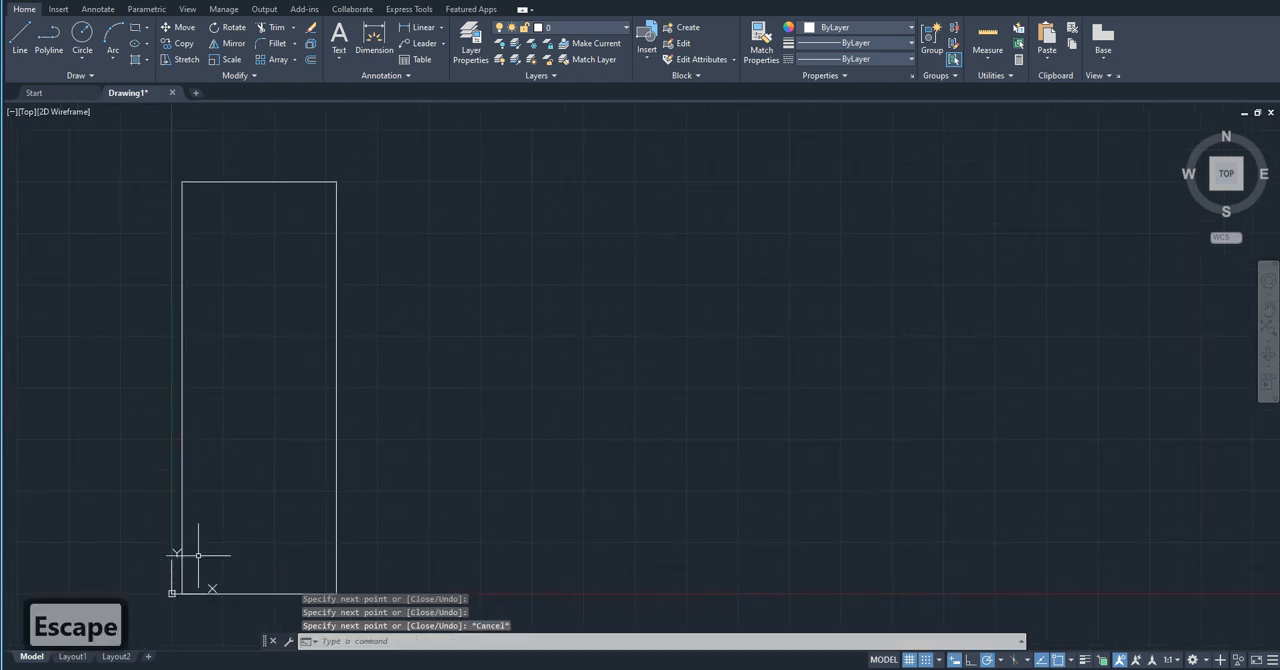
Step: Draw an inner rectangle 710 by 1980 units, inset 20 units from the frame's top and sides and reaching its bottom edge
{"action": "middle_click_drag", "start_coordinate": [245, 400], "coordinate": [182, 426]}
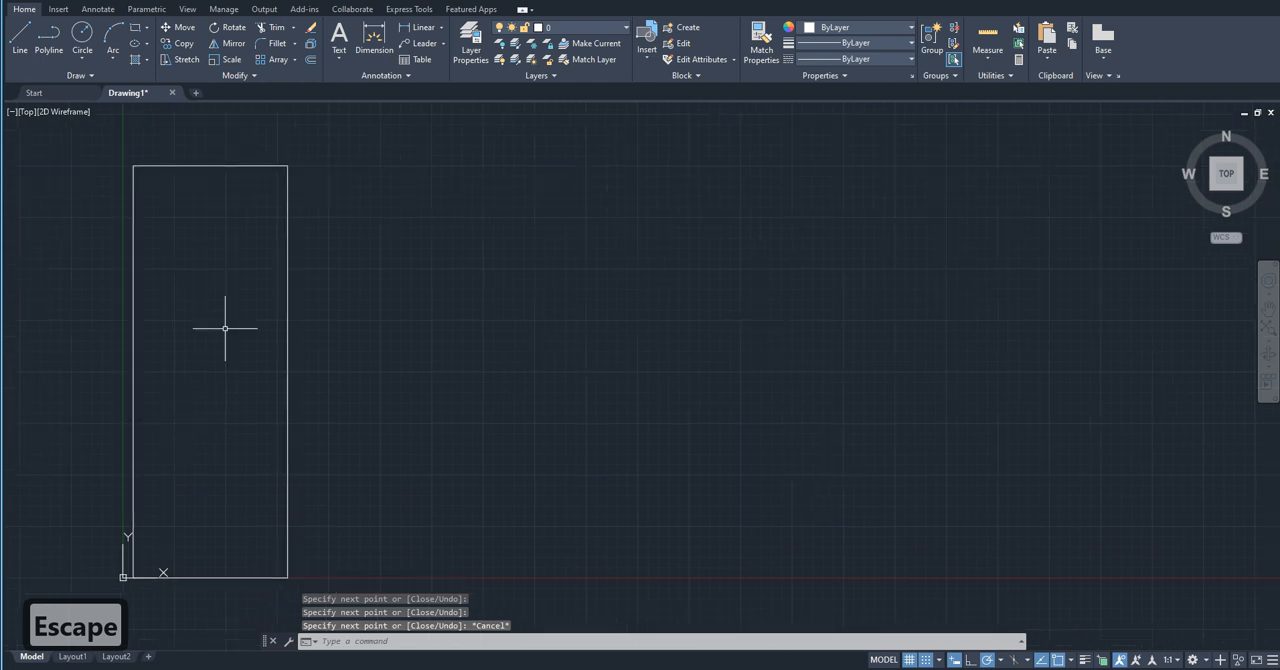
{"action": "scroll", "coordinate": [208, 166], "scroll_direction": "up", "scroll_amount": 5}
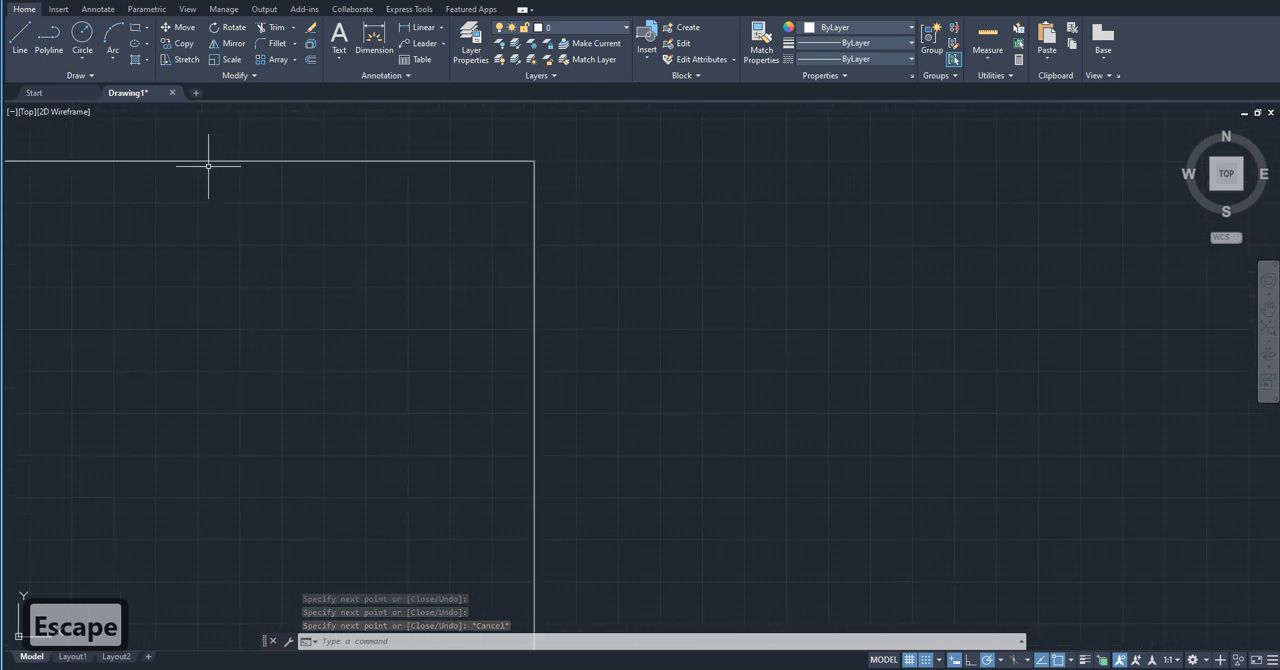
{"action": "scroll", "coordinate": [521, 156], "scroll_direction": "up", "scroll_amount": 4}
{"action": "scroll", "coordinate": [575, 194], "scroll_direction": "up", "scroll_amount": 4}
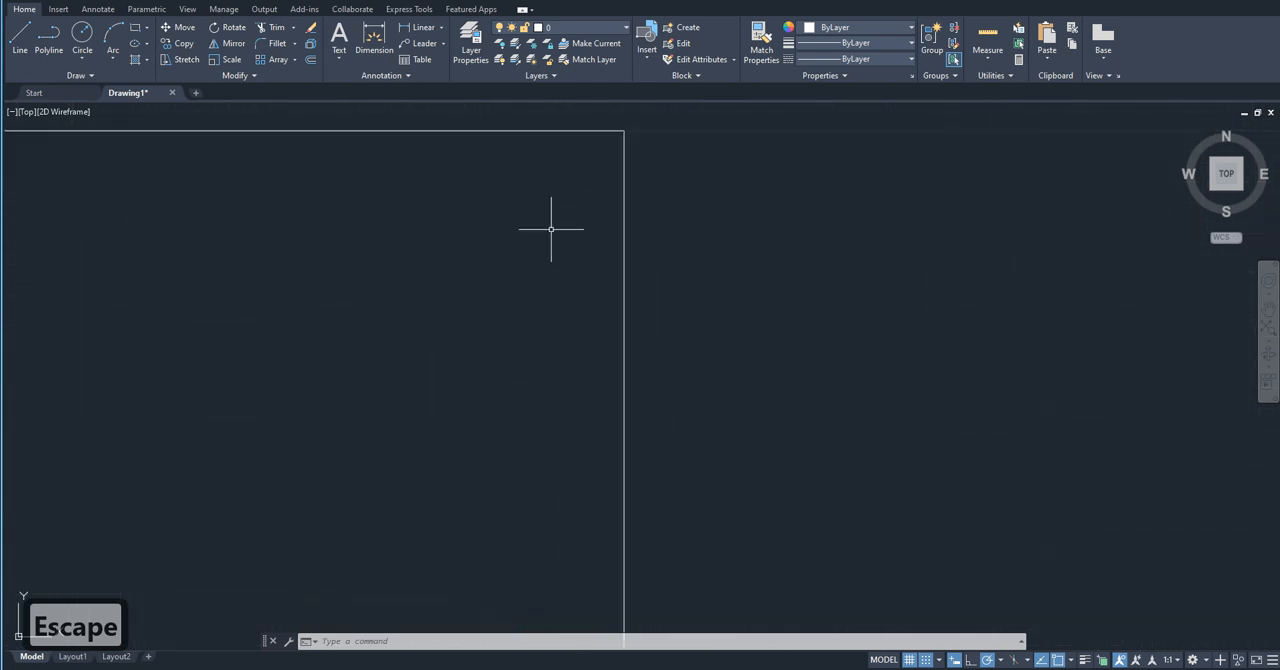
{"action": "type", "text": "rec"}
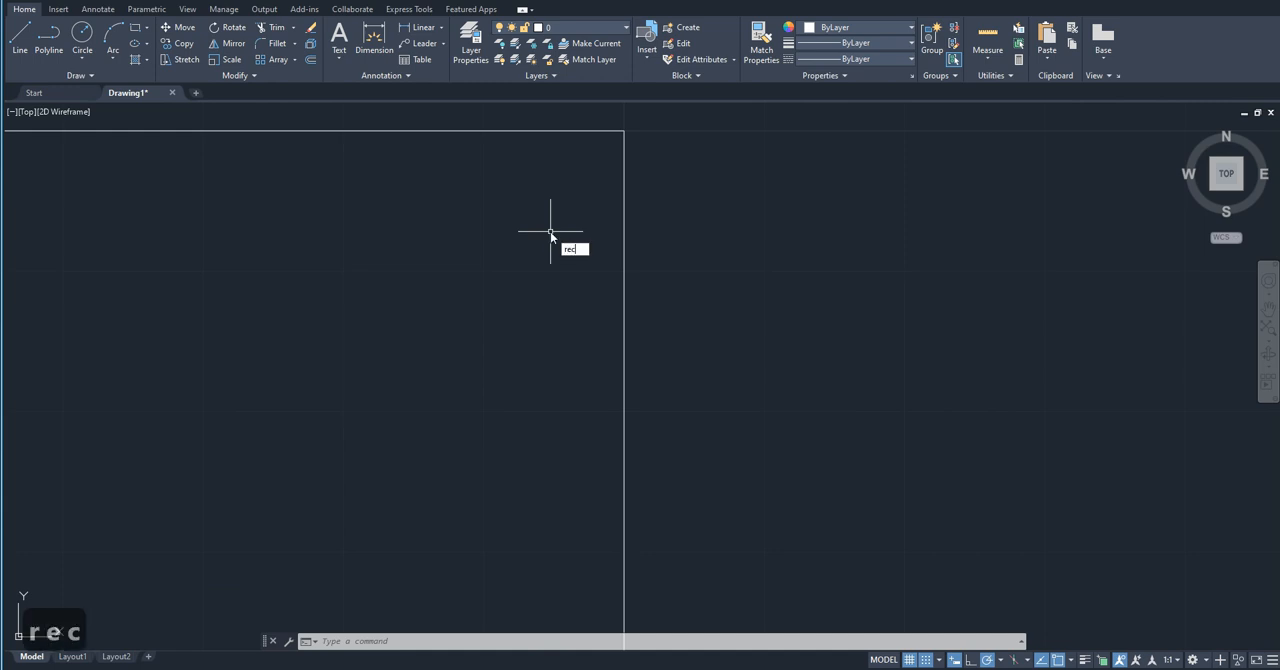
{"action": "key", "text": "Return"}
{"action": "scroll", "coordinate": [422, 343], "scroll_direction": "down", "scroll_amount": 1}
{"action": "left_click", "coordinate": [422, 343]}
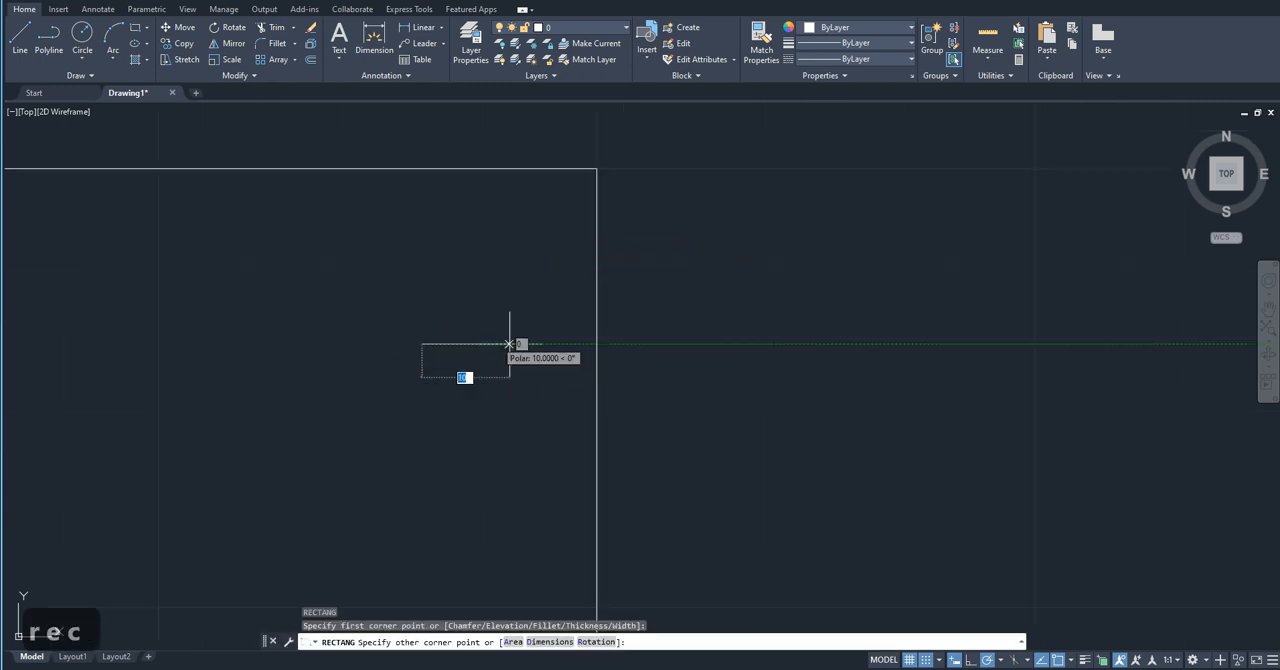
{"action": "scroll", "coordinate": [520, 160], "scroll_direction": "down", "scroll_amount": 4}
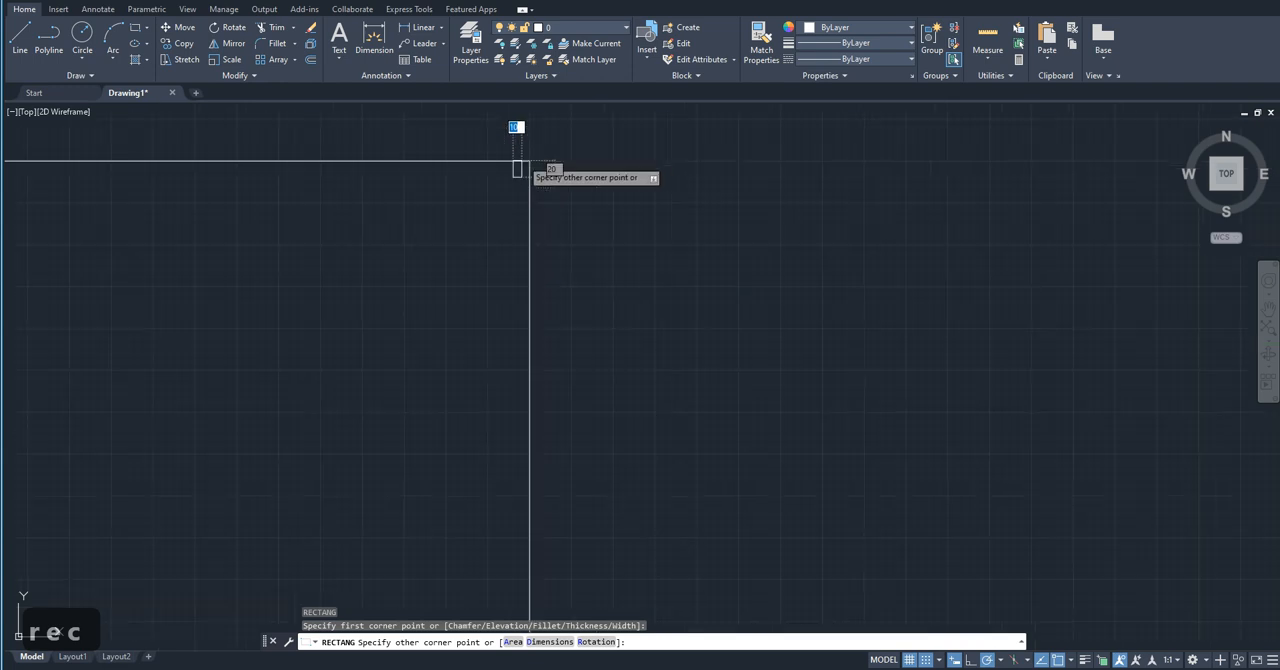
{"action": "scroll", "coordinate": [402, 566], "scroll_direction": "up", "scroll_amount": 5}
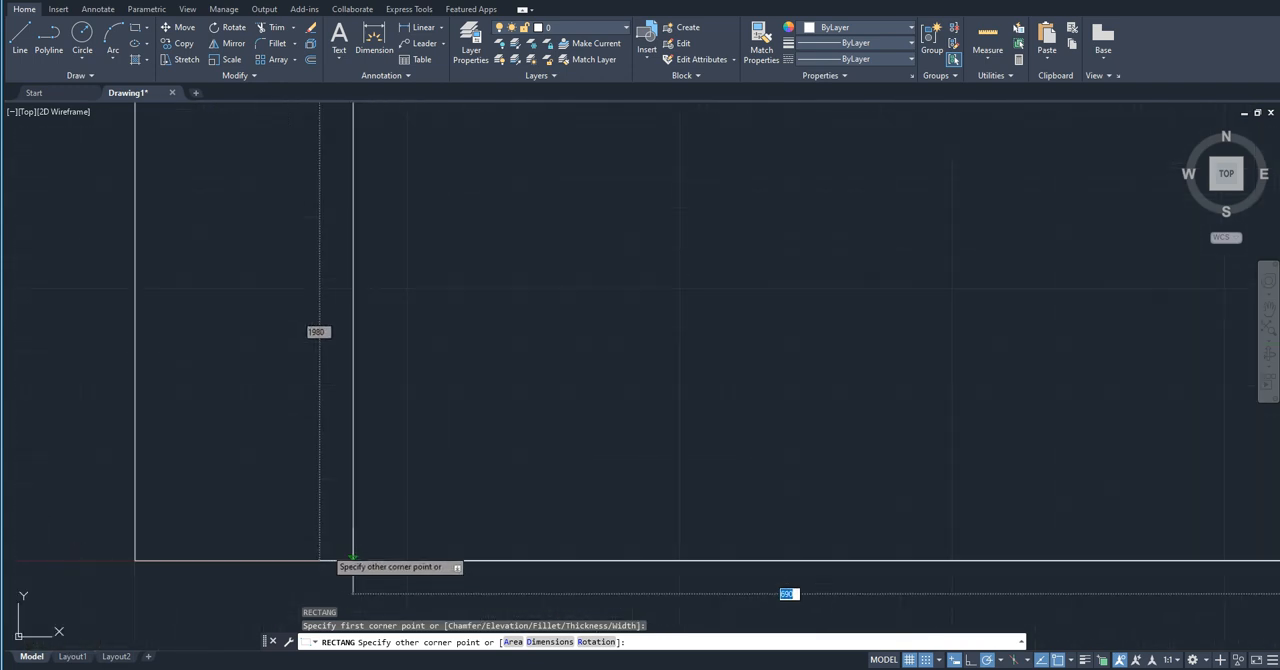
{"action": "left_click", "coordinate": [250, 558]}
Step: Draw a rectangular upper panel 650 wide and 300 high from point 100,1950, set 30 units inside the inner rectangle's top and sides
{"action": "scroll", "coordinate": [250, 558], "scroll_direction": "down", "scroll_amount": 5}
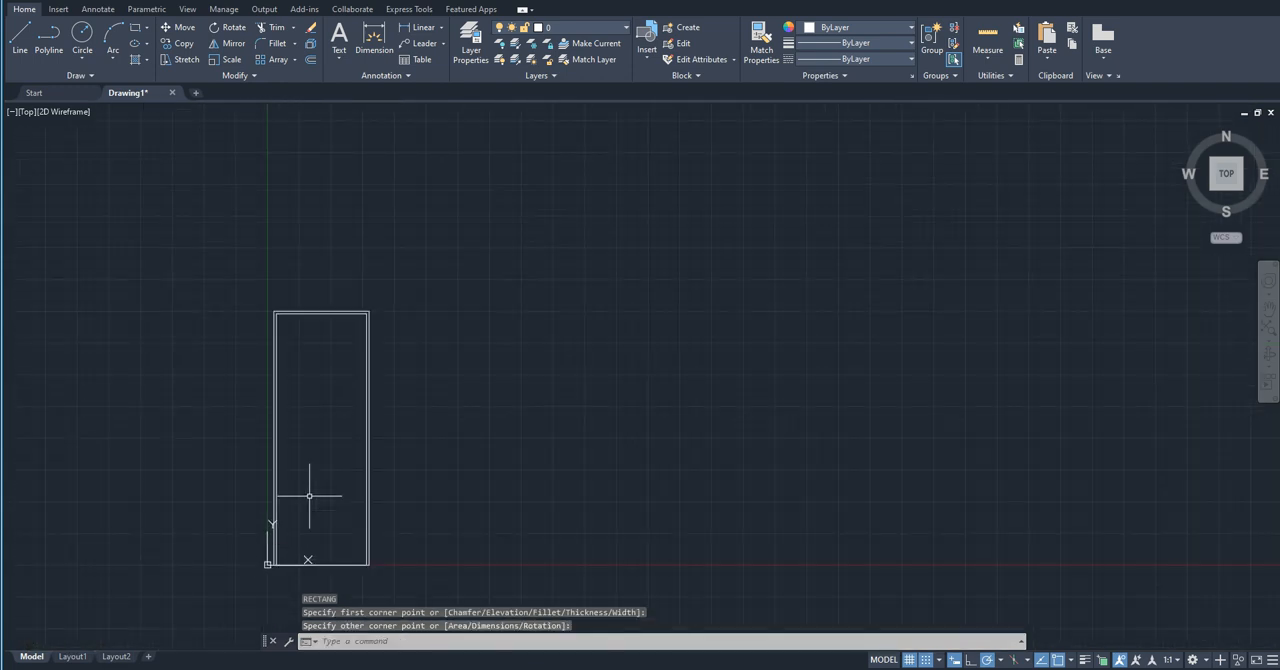
{"action": "scroll", "coordinate": [306, 320], "scroll_direction": "up", "scroll_amount": 2}
{"action": "middle_click_drag", "start_coordinate": [301, 426], "coordinate": [266, 364]}
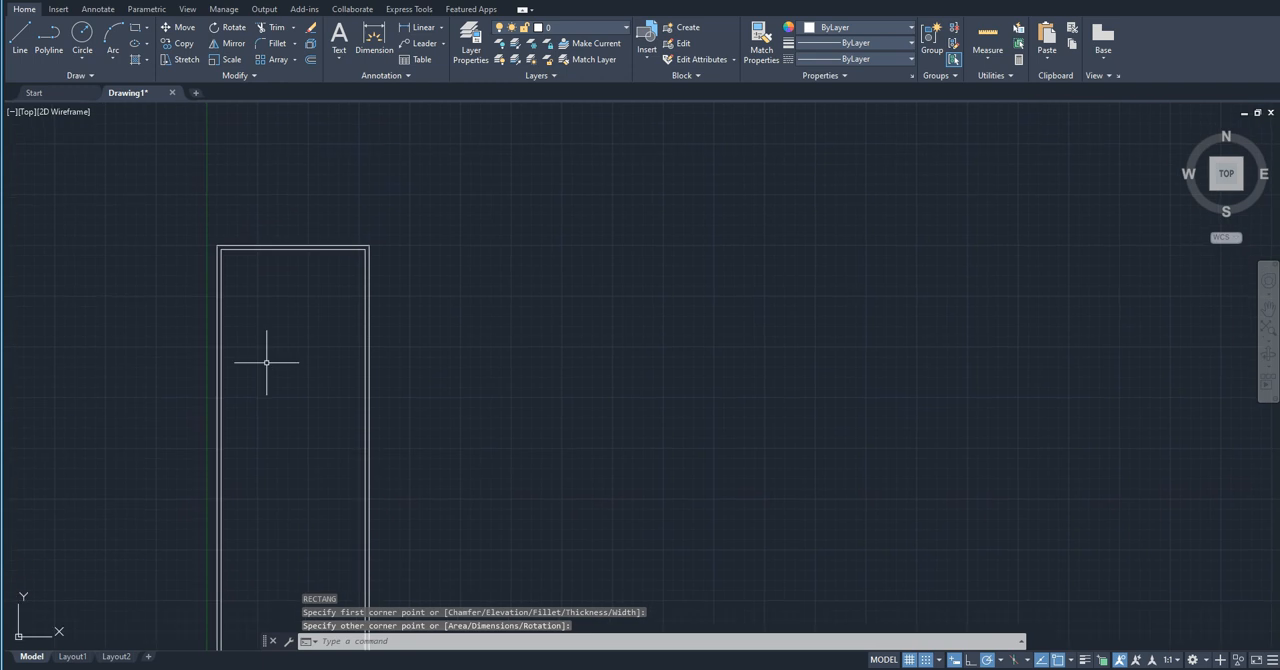
{"action": "type", "text": "rec"}
{"action": "key", "text": "Return"}
{"action": "scroll", "coordinate": [240, 260], "scroll_direction": "up", "scroll_amount": 8}
{"action": "scroll", "coordinate": [149, 171], "scroll_direction": "up", "scroll_amount": 3}
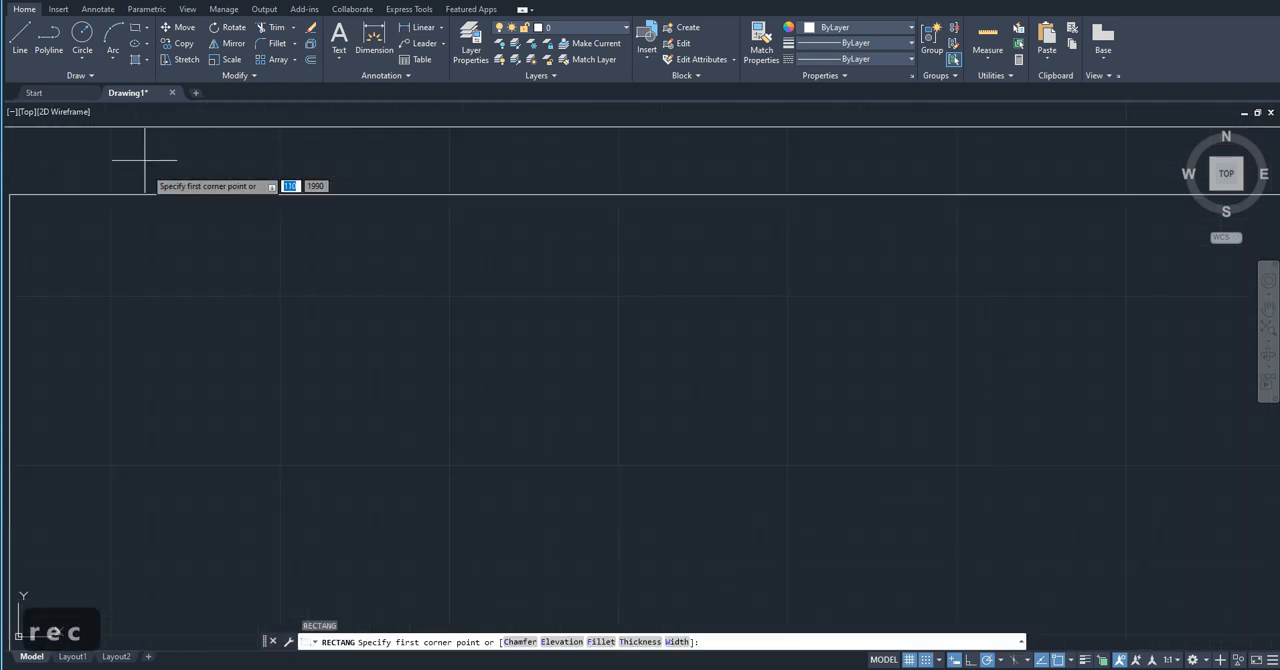
{"action": "scroll", "coordinate": [30, 296], "scroll_direction": "up", "scroll_amount": 3}
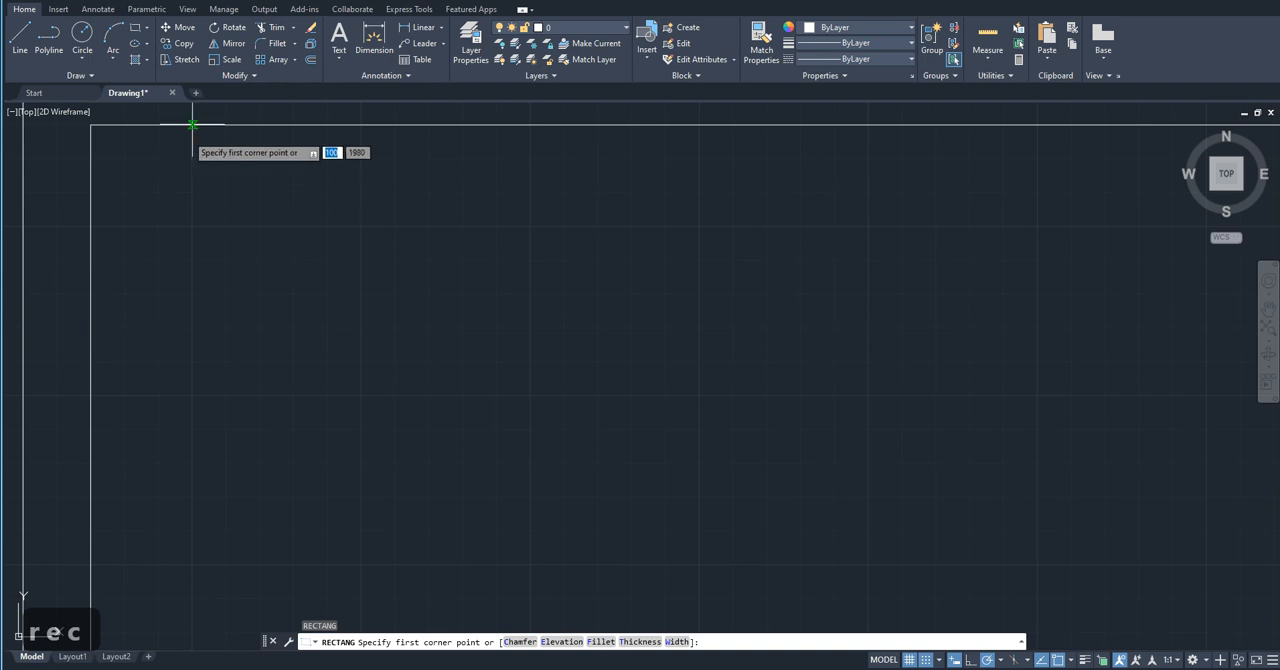
{"action": "left_click", "coordinate": [193, 226]}
{"action": "scroll", "coordinate": [134, 271], "scroll_direction": "down", "scroll_amount": 4}
{"action": "middle_click_drag", "start_coordinate": [476, 422], "coordinate": [317, 348]}
{"action": "scroll", "coordinate": [454, 383], "scroll_direction": "down", "scroll_amount": 3}
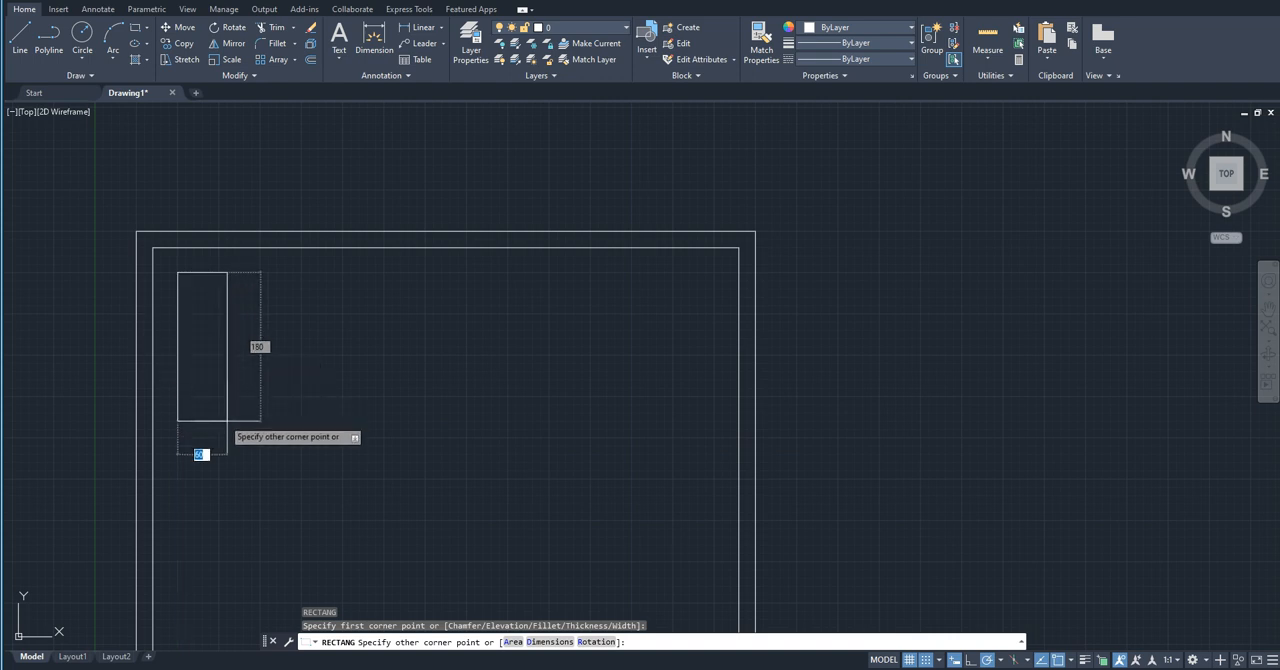
{"action": "scroll", "coordinate": [214, 428], "scroll_direction": "down", "scroll_amount": 5}
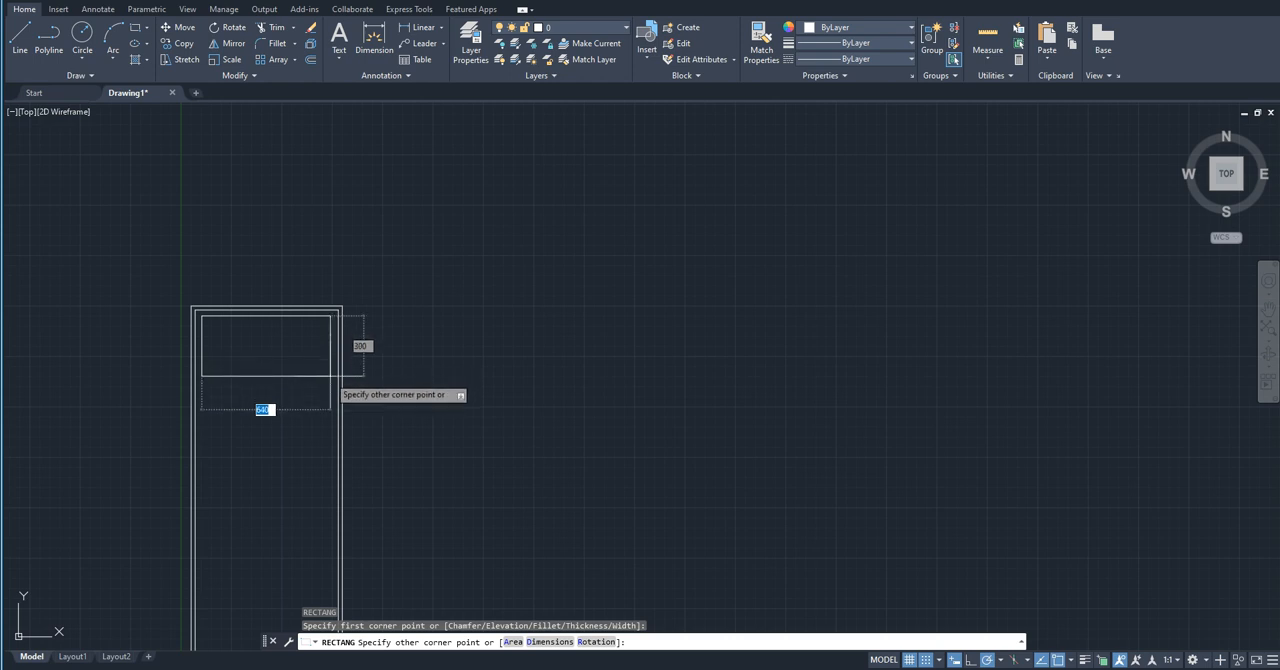
{"action": "scroll", "coordinate": [330, 376], "scroll_direction": "up", "scroll_amount": 5}
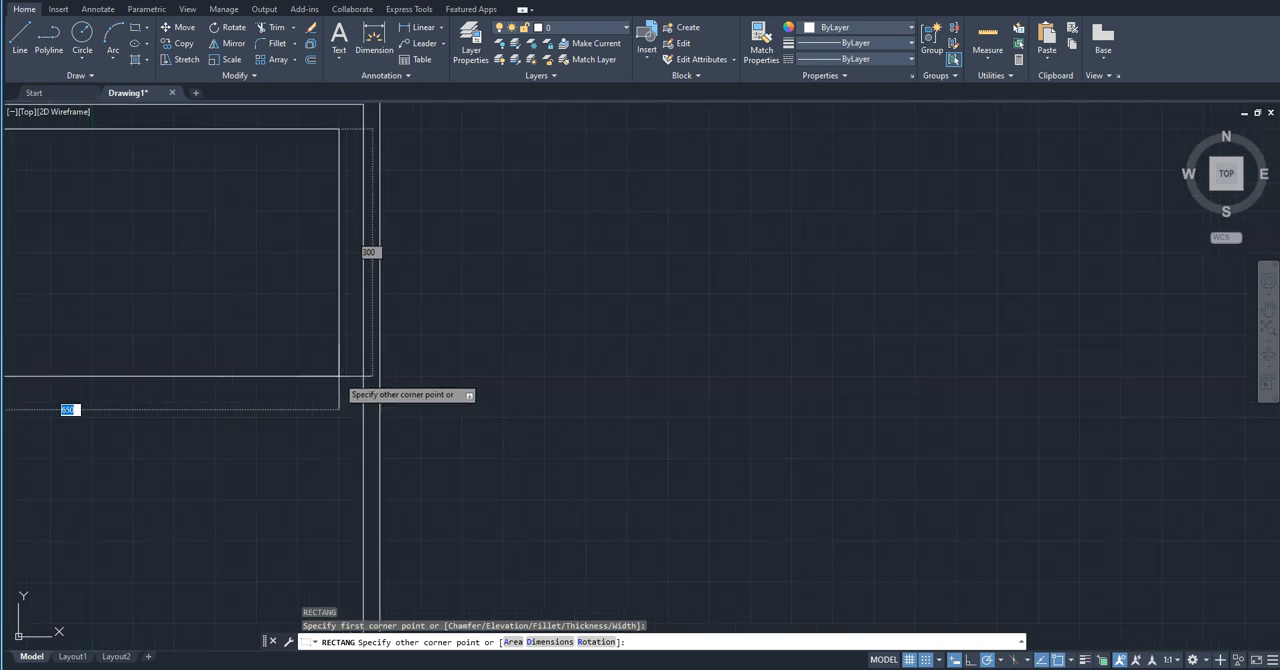
{"action": "left_click", "coordinate": [339, 377]}
Step: Draw a rectangular lower panel 650 wide and 1620 high, starting 30 units below the upper panel and reaching the frame's bottom edge
{"action": "scroll", "coordinate": [254, 277], "scroll_direction": "down", "scroll_amount": 4}
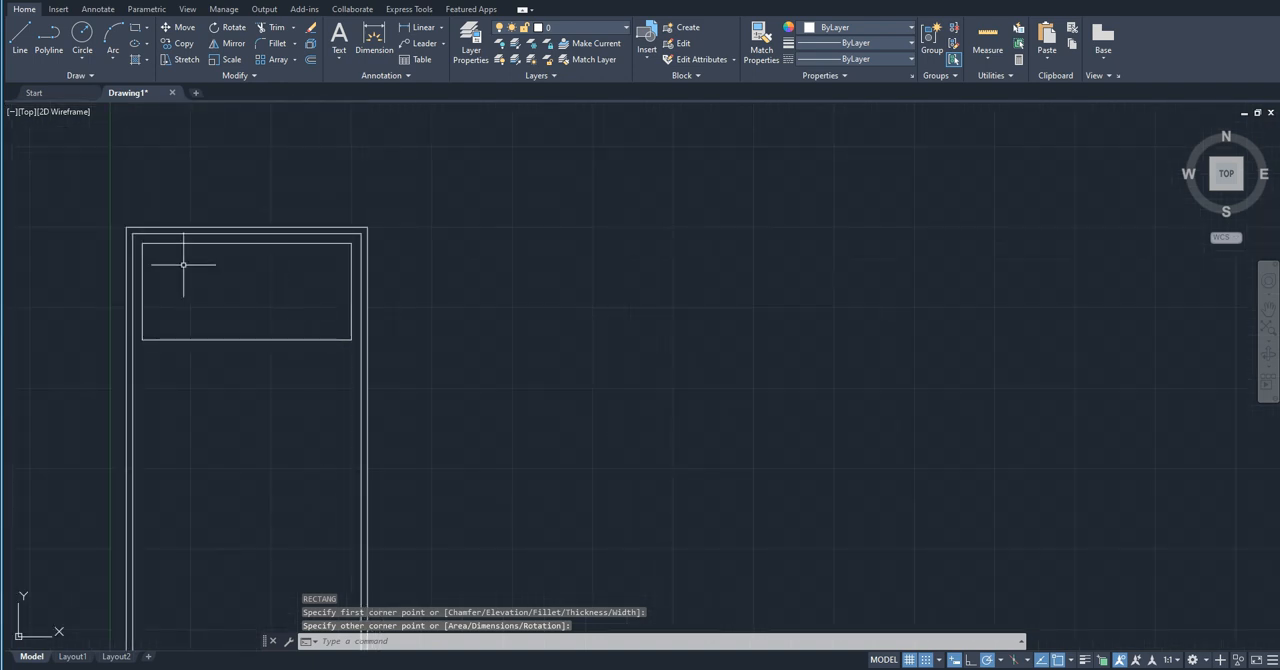
{"action": "scroll", "coordinate": [150, 258], "scroll_direction": "up", "scroll_amount": 2}
{"action": "mouse_move", "coordinate": [307, 415]}
{"action": "middle_mouse_down"}
{"action": "mouse_move", "coordinate": [246, 374]}
{"action": "mouse_move", "coordinate": [243, 313]}
{"action": "middle_mouse_up"}
{"action": "type", "text": "rec"}
{"action": "key", "text": "Return"}
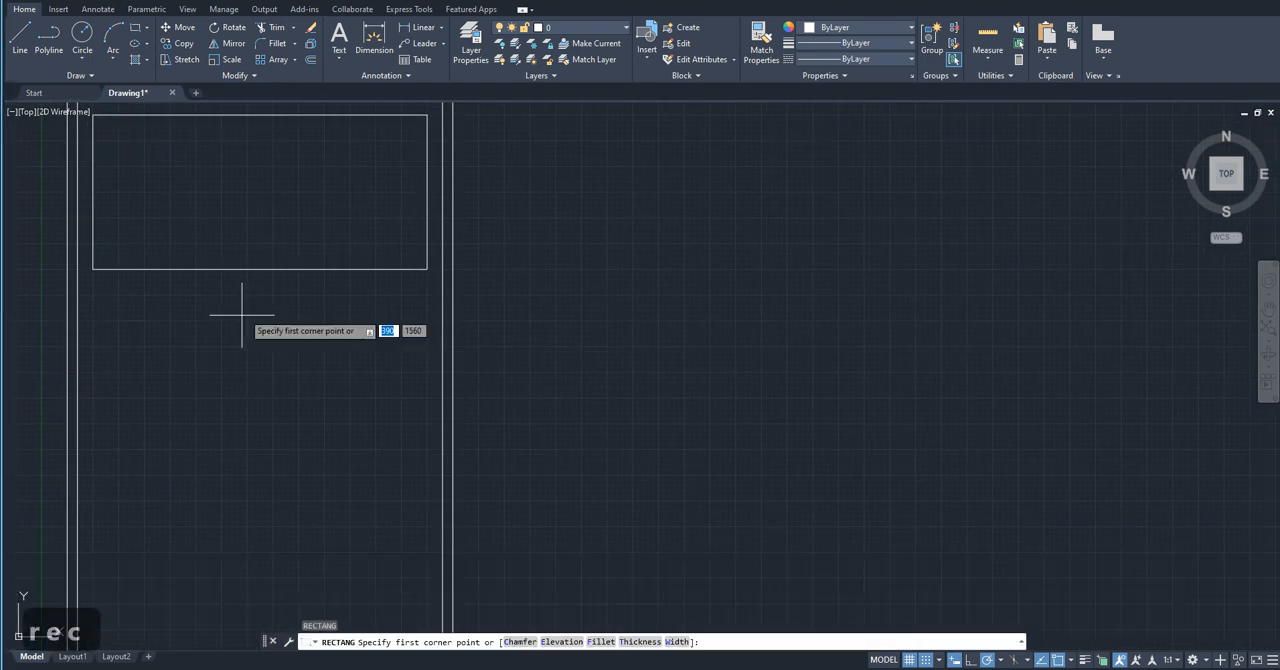
{"action": "scroll", "coordinate": [103, 281], "scroll_direction": "up", "scroll_amount": 3}
{"action": "mouse_move", "coordinate": [94, 271]}
{"action": "middle_mouse_down"}
{"action": "mouse_move", "coordinate": [169, 281]}
{"action": "mouse_move", "coordinate": [168, 262]}
{"action": "middle_mouse_up"}
{"action": "left_click", "coordinate": [138, 311]}
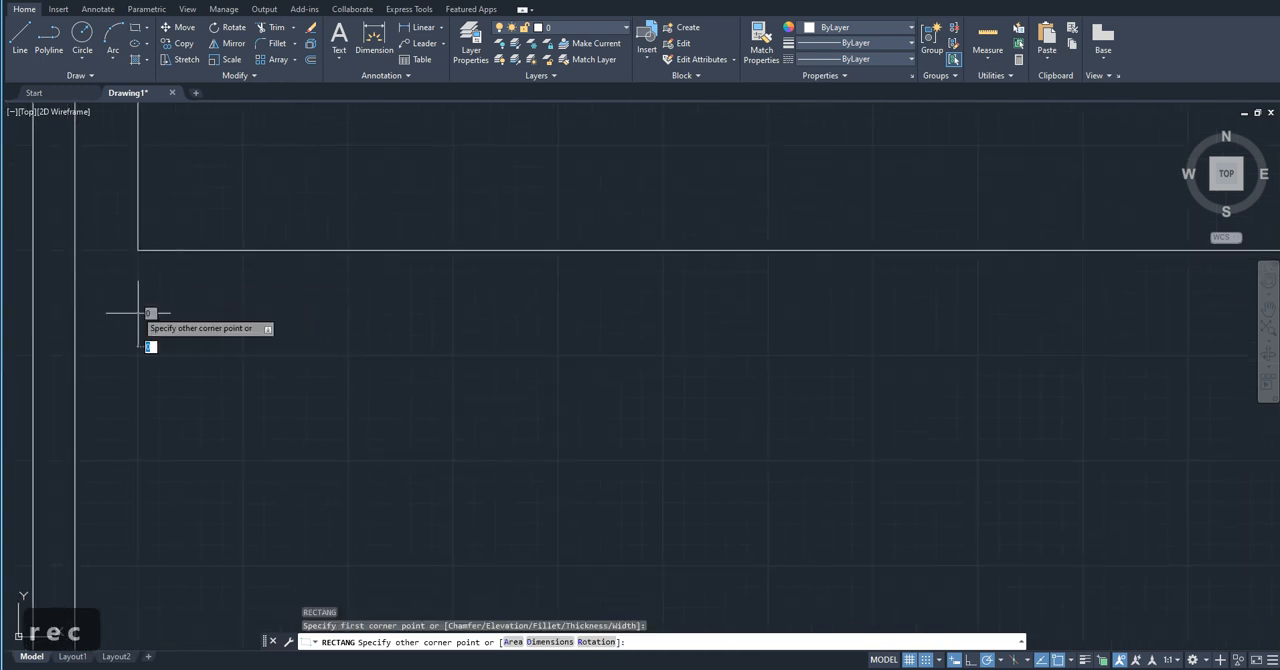
{"action": "scroll", "coordinate": [105, 200], "scroll_direction": "down", "scroll_amount": 5}
{"action": "scroll", "coordinate": [245, 478], "scroll_direction": "up", "scroll_amount": 3}
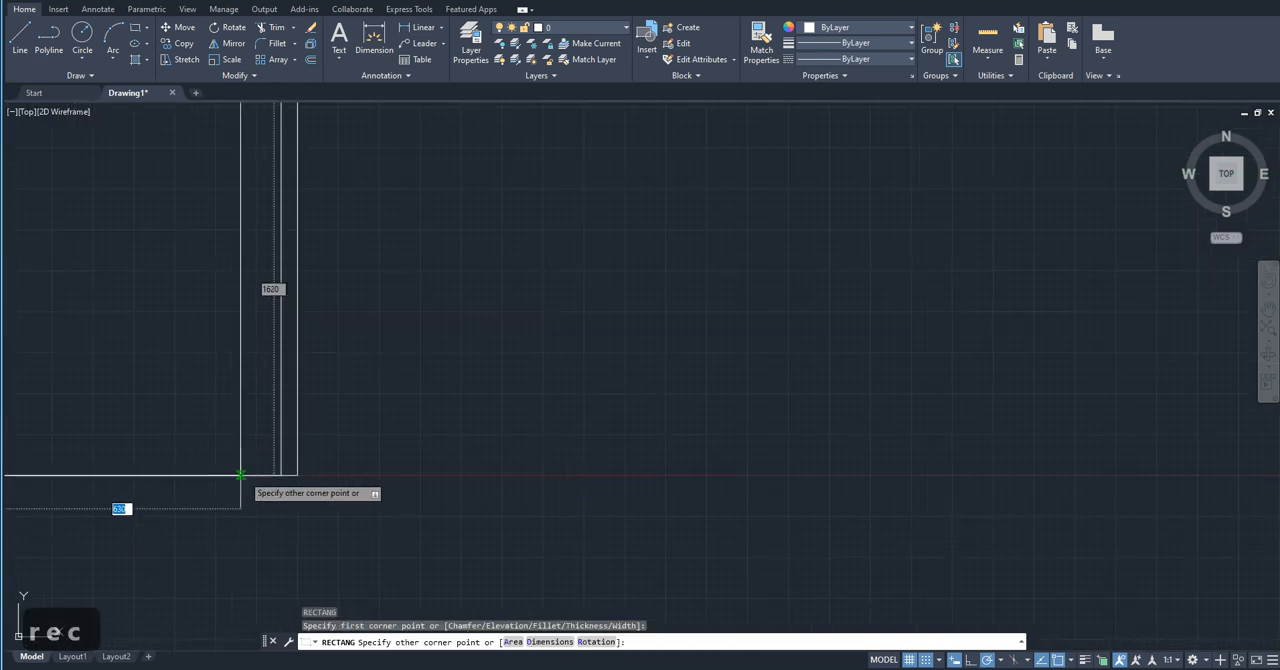
{"action": "left_click", "coordinate": [260, 484]}
{"action": "scroll", "coordinate": [260, 484], "scroll_direction": "down", "scroll_amount": 3}
{"action": "scroll", "coordinate": [245, 423], "scroll_direction": "up", "scroll_amount": 1}
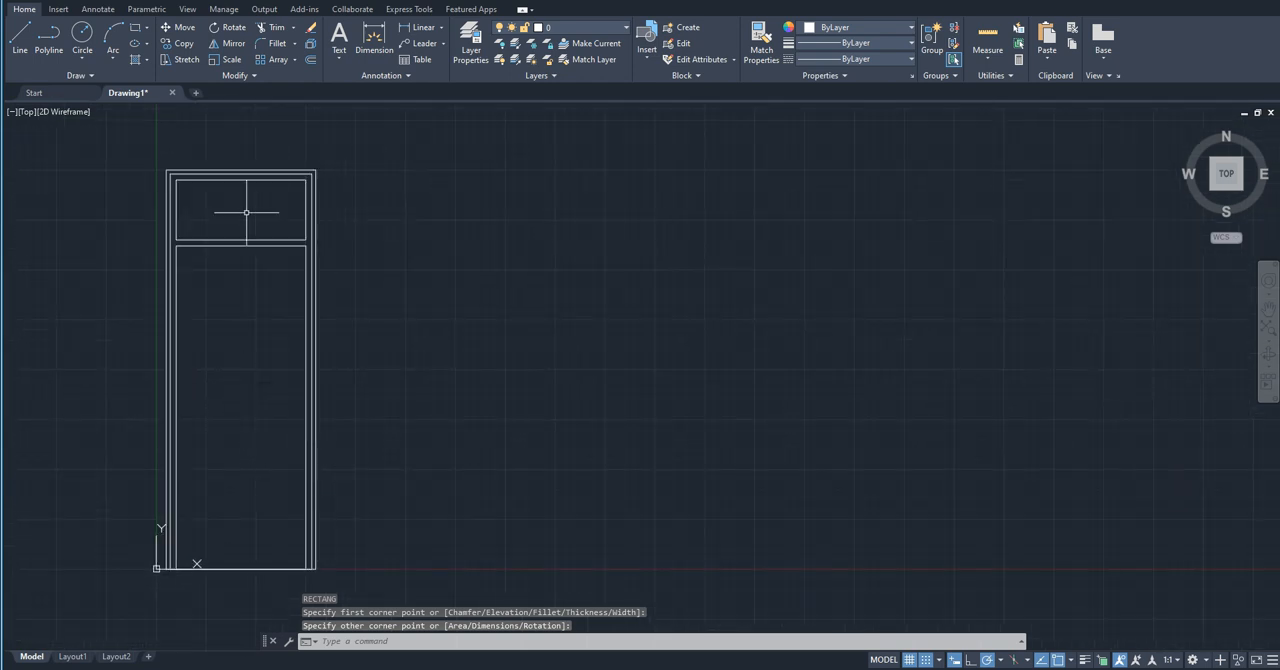
Step: Draw a rectangle inside the lower panel from point 120,1600 to the panel's bottom-right corner
{"action": "middle_click_drag", "start_coordinate": [228, 284], "coordinate": [201, 287]}
{"action": "type", "text": "rec"}
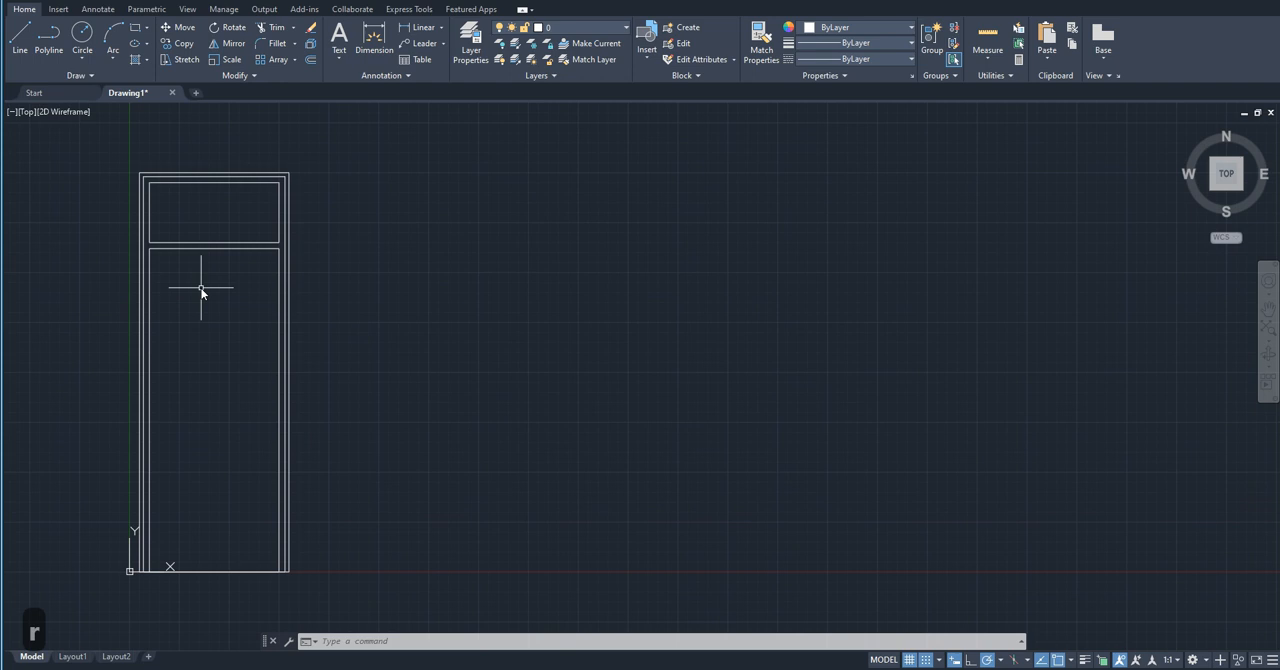
{"action": "key", "text": "Return"}
{"action": "scroll", "coordinate": [201, 288], "scroll_direction": "up", "scroll_amount": 5}
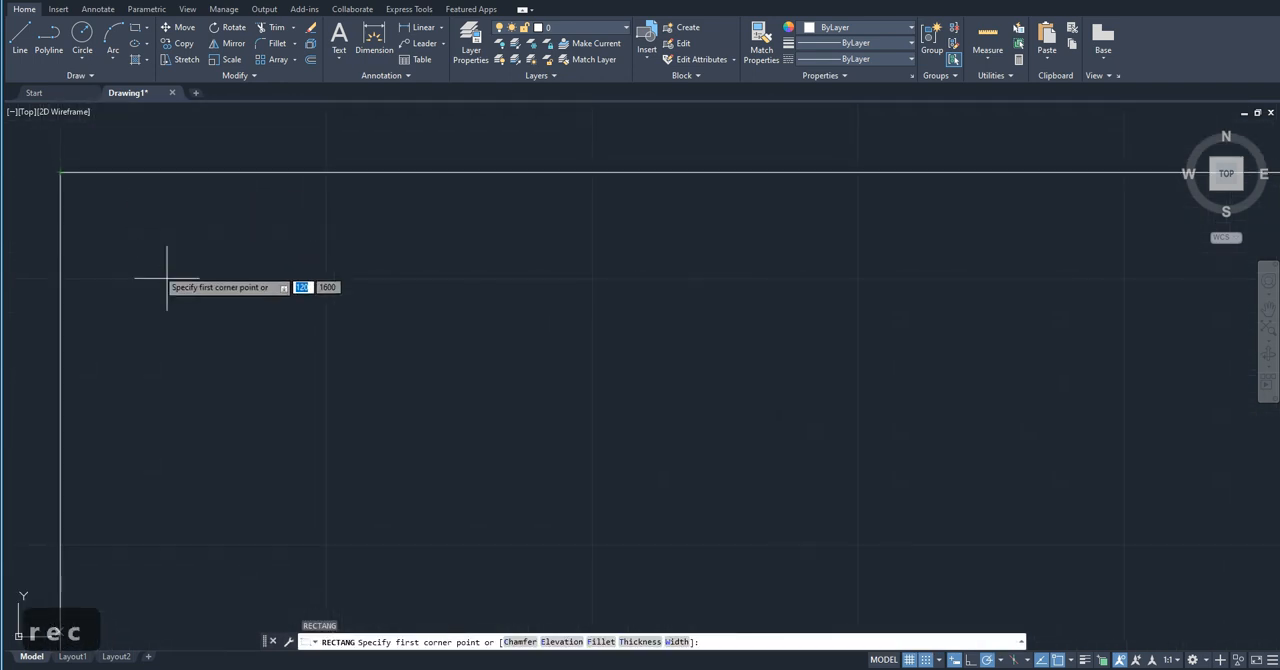
{"action": "left_click", "coordinate": [171, 282]}
{"action": "scroll", "coordinate": [173, 204], "scroll_direction": "down", "scroll_amount": 1}
{"action": "scroll", "coordinate": [343, 271], "scroll_direction": "up", "scroll_amount": 3}
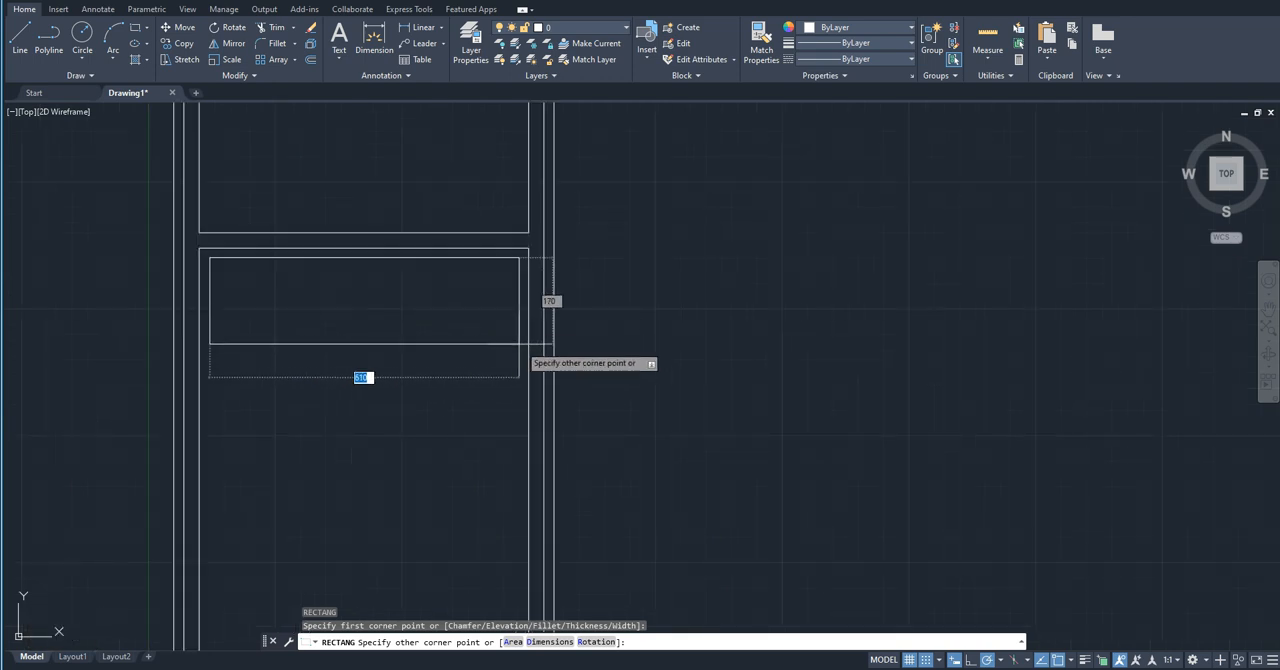
{"action": "middle_click_drag", "start_coordinate": [518, 351], "coordinate": [414, 194]}
{"action": "scroll", "coordinate": [414, 194], "scroll_direction": "down", "scroll_amount": 3}
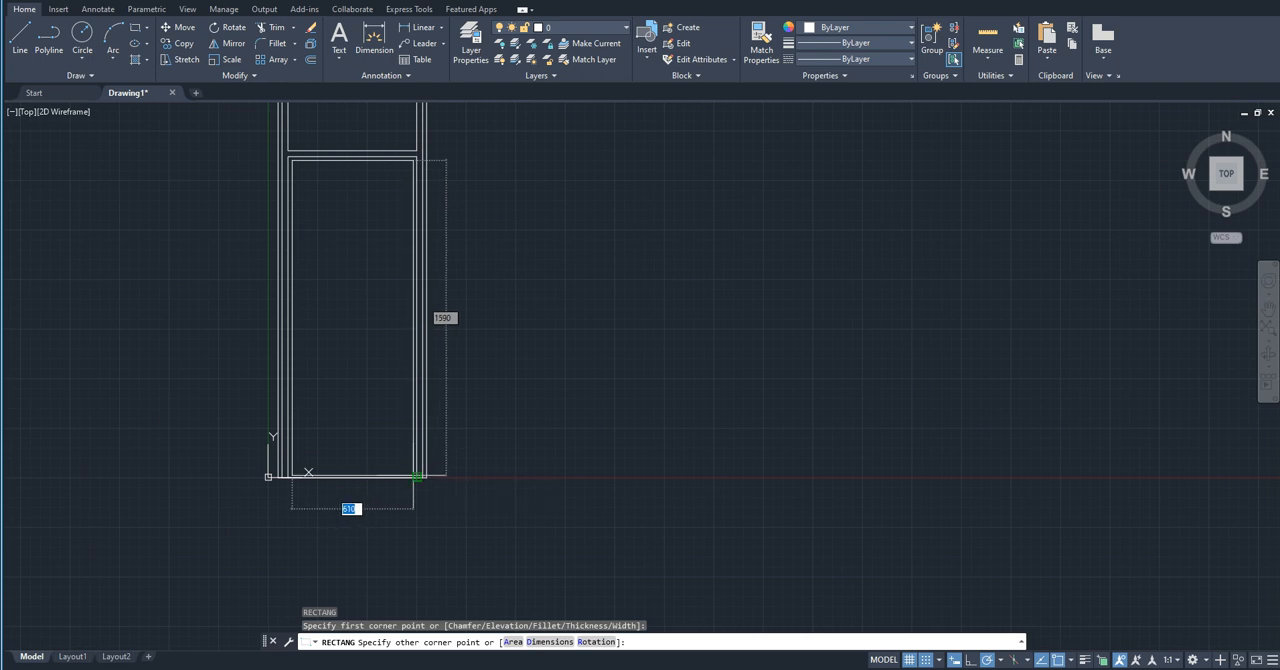
{"action": "left_click", "coordinate": [417, 476]}
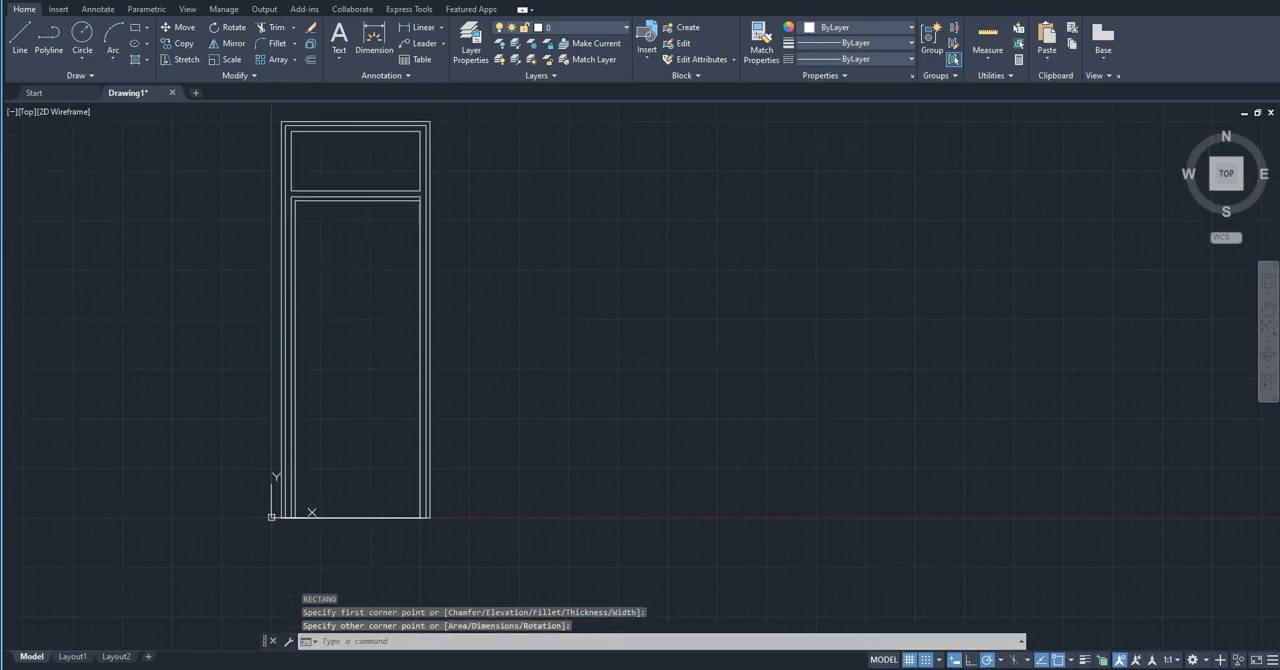
Step: Stretch the new rectangle's right edge 20 units inward so it is inset from the lower panel like the left edge
{"action": "left_click", "coordinate": [377, 201]}
{"action": "scroll", "coordinate": [420, 330], "scroll_direction": "up", "scroll_amount": 6}
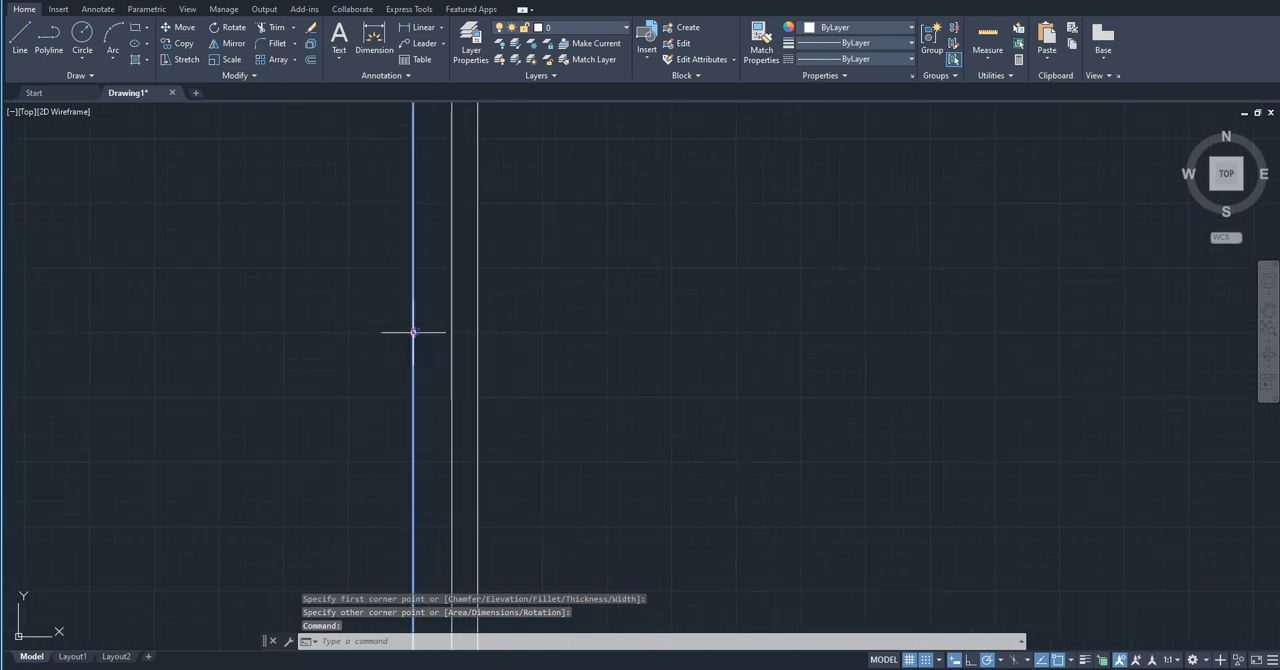
{"action": "left_click", "coordinate": [413, 332]}
{"action": "scroll", "coordinate": [380, 437], "scroll_direction": "down", "scroll_amount": 4}
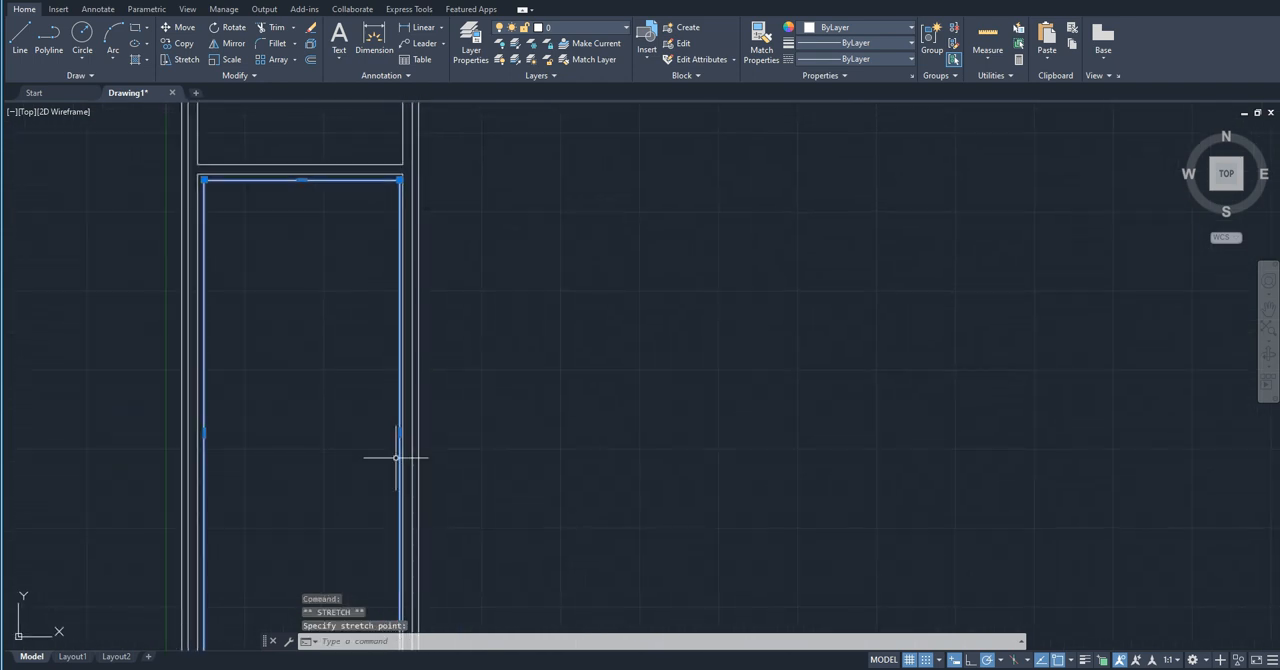
{"action": "scroll", "coordinate": [400, 440], "scroll_direction": "up", "scroll_amount": 6}
{"action": "left_click", "coordinate": [410, 434]}
{"action": "left_click", "coordinate": [390, 431]}
{"action": "scroll", "coordinate": [393, 434], "scroll_direction": "down", "scroll_amount": 6}
{"action": "middle_click_drag", "start_coordinate": [391, 447], "coordinate": [404, 547]}
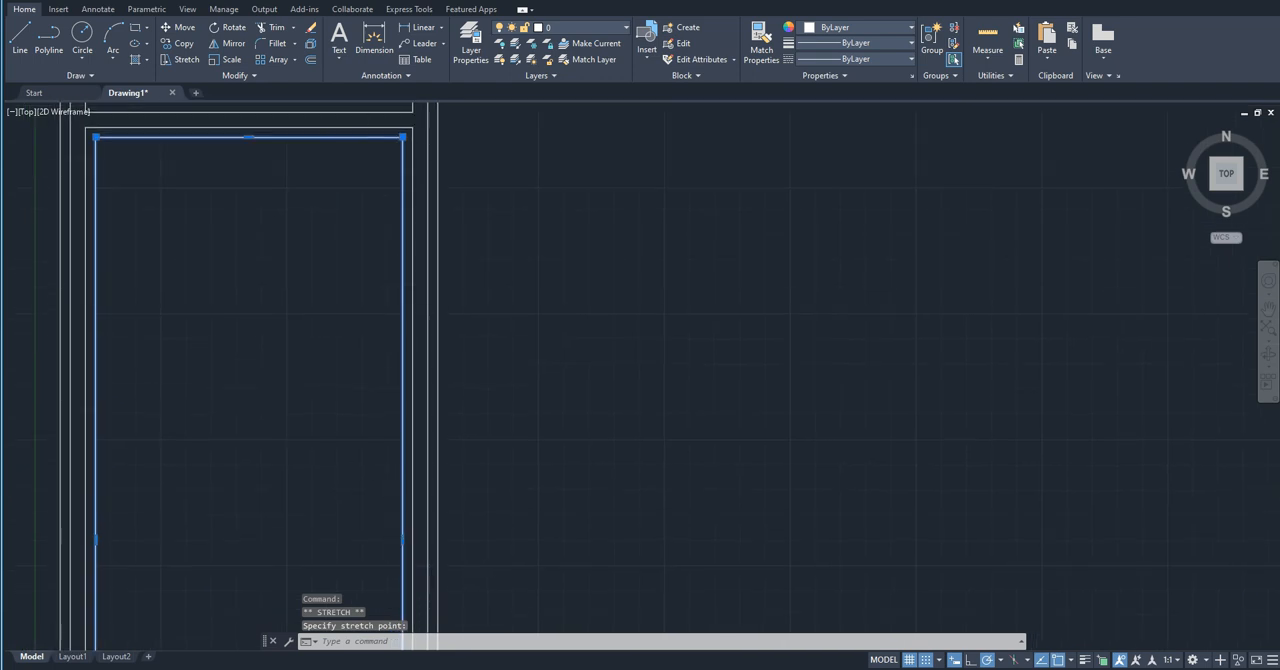
{"action": "scroll", "coordinate": [357, 129], "scroll_direction": "up", "scroll_amount": 4}
{"action": "key", "text": "Escape"}
{"action": "scroll", "coordinate": [457, 316], "scroll_direction": "down", "scroll_amount": 4}
{"action": "scroll", "coordinate": [457, 316], "scroll_direction": "down", "scroll_amount": 2}
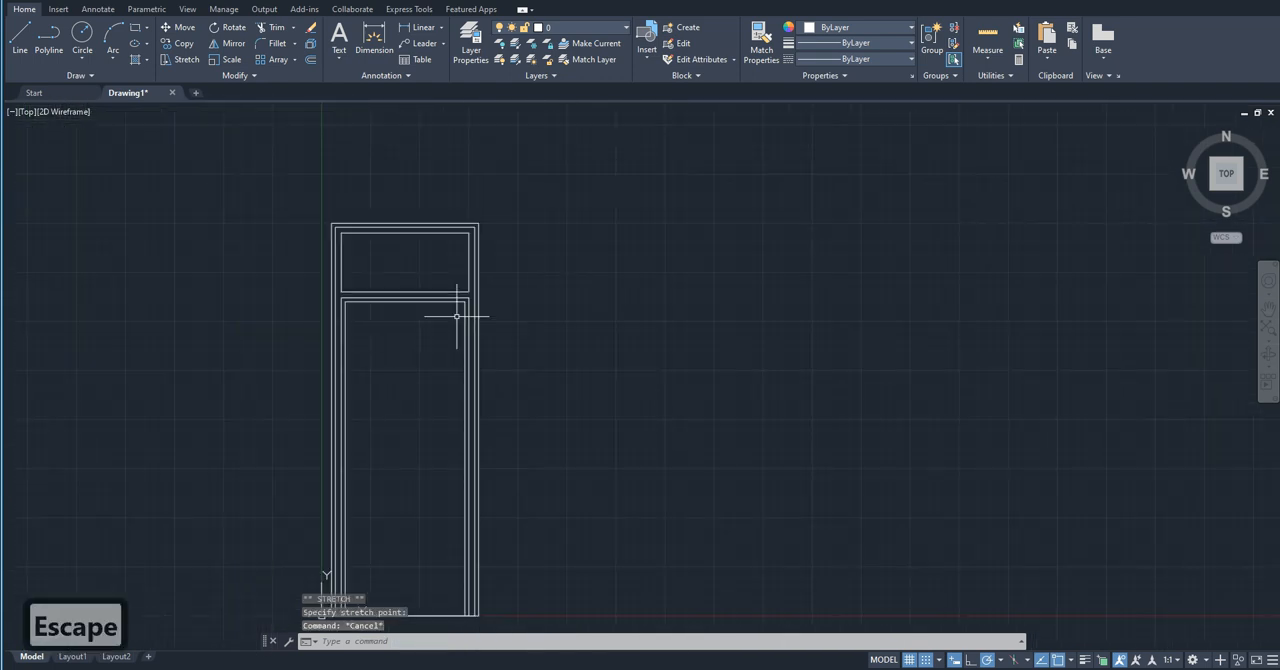
Step: Erase the entire door drawing and turn off snap mode
{"action": "middle_click_drag", "start_coordinate": [460, 394], "coordinate": [432, 295]}
{"action": "scroll", "coordinate": [432, 295], "scroll_direction": "down", "scroll_amount": 4}
{"action": "scroll", "coordinate": [432, 295], "scroll_direction": "up", "scroll_amount": 4}
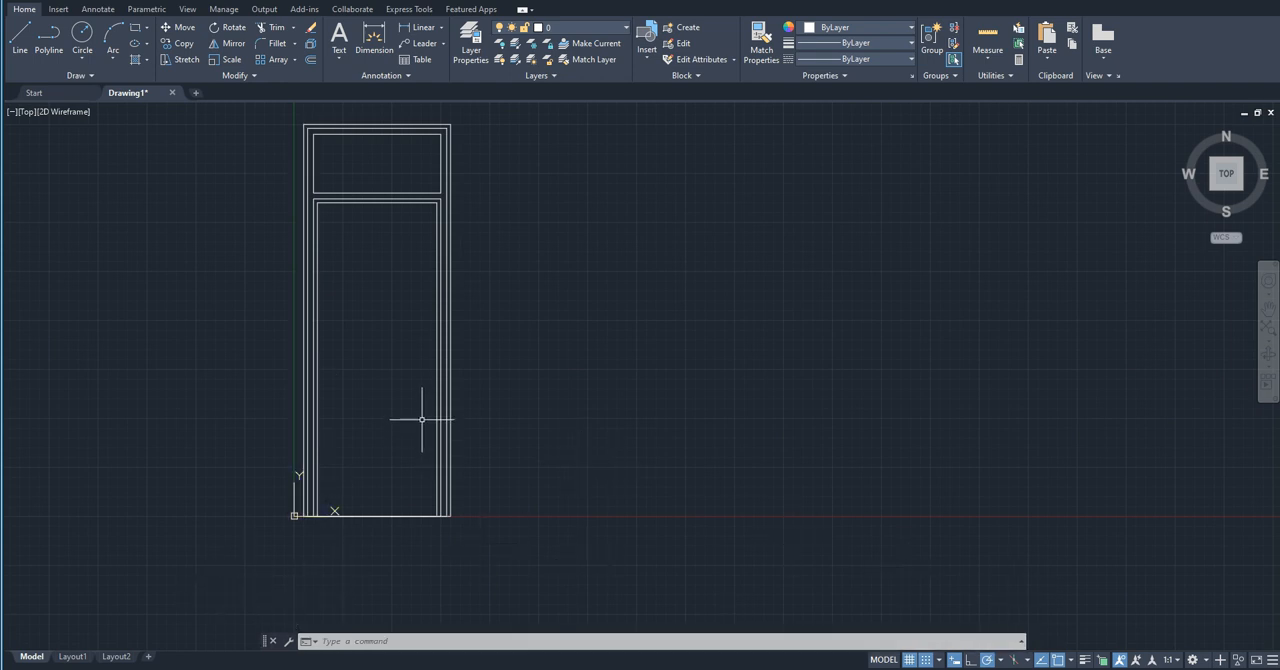
{"action": "left_click_drag", "start_coordinate": [518, 547], "coordinate": [223, 121]}
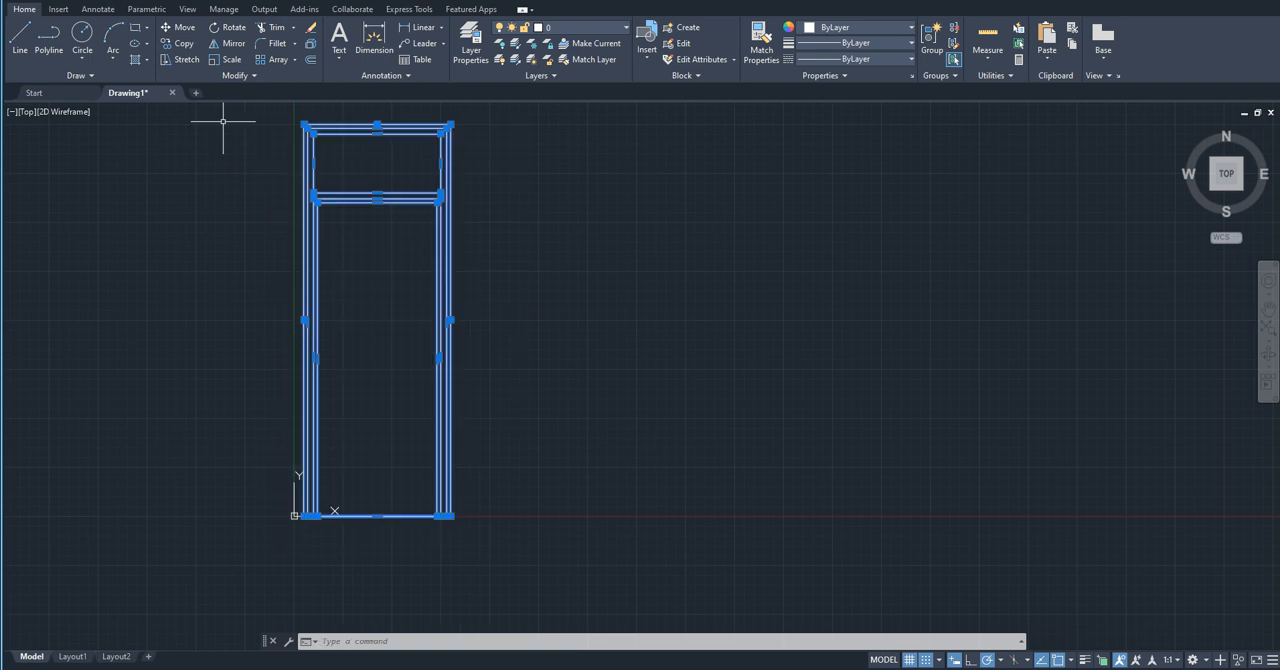
{"action": "key", "text": "Delete"}
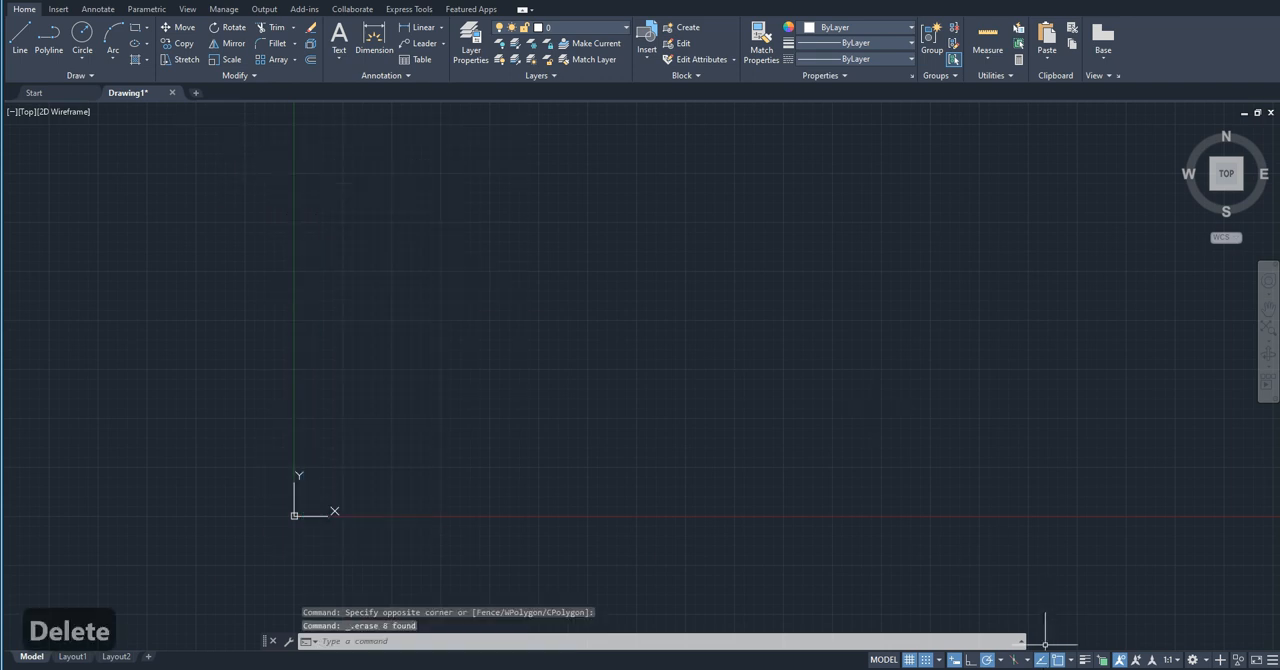
{"action": "left_click", "coordinate": [925, 661]}
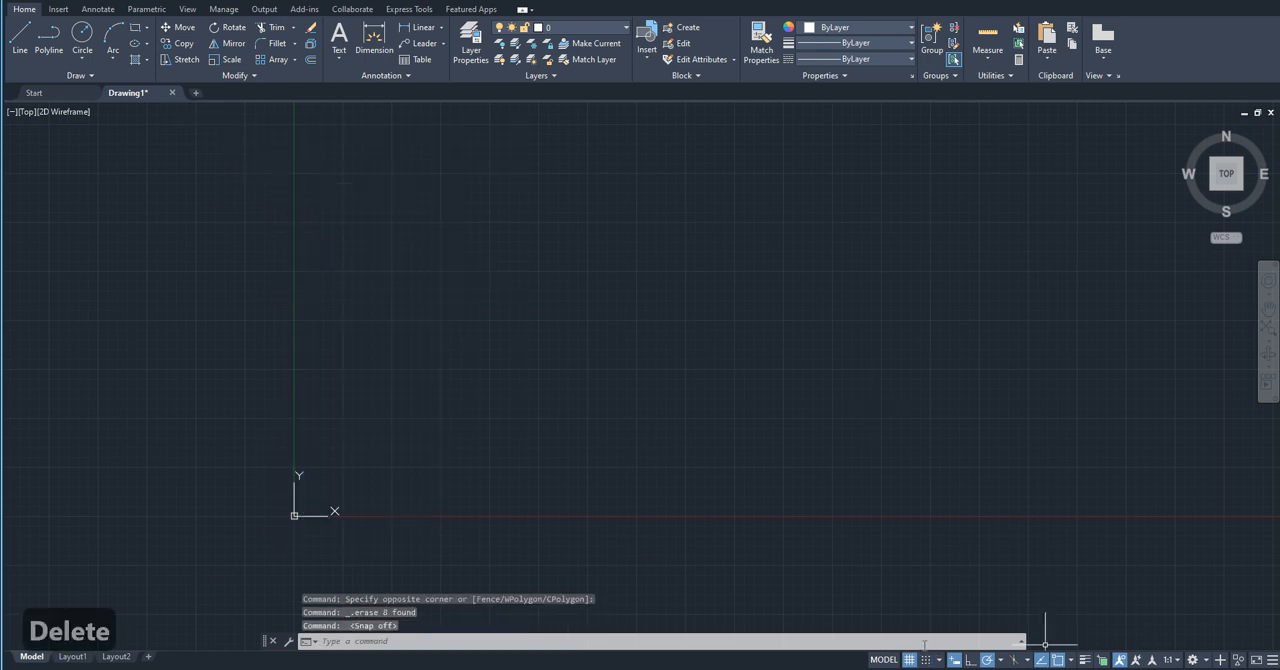
{"action": "middle_click_drag", "start_coordinate": [287, 488], "coordinate": [239, 525]}
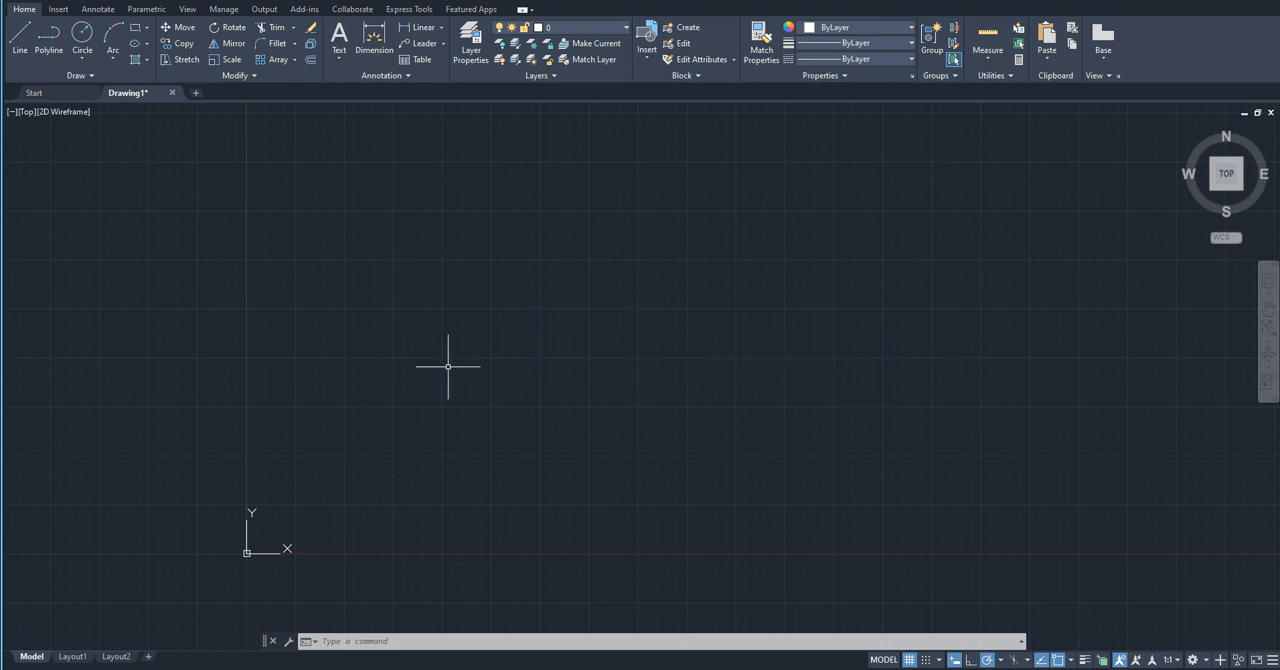
Step: In the drawing window color options for 2D model space, brighten the grid major lines to RGB 98,106,141
{"action": "right_click", "coordinate": [497, 349]}
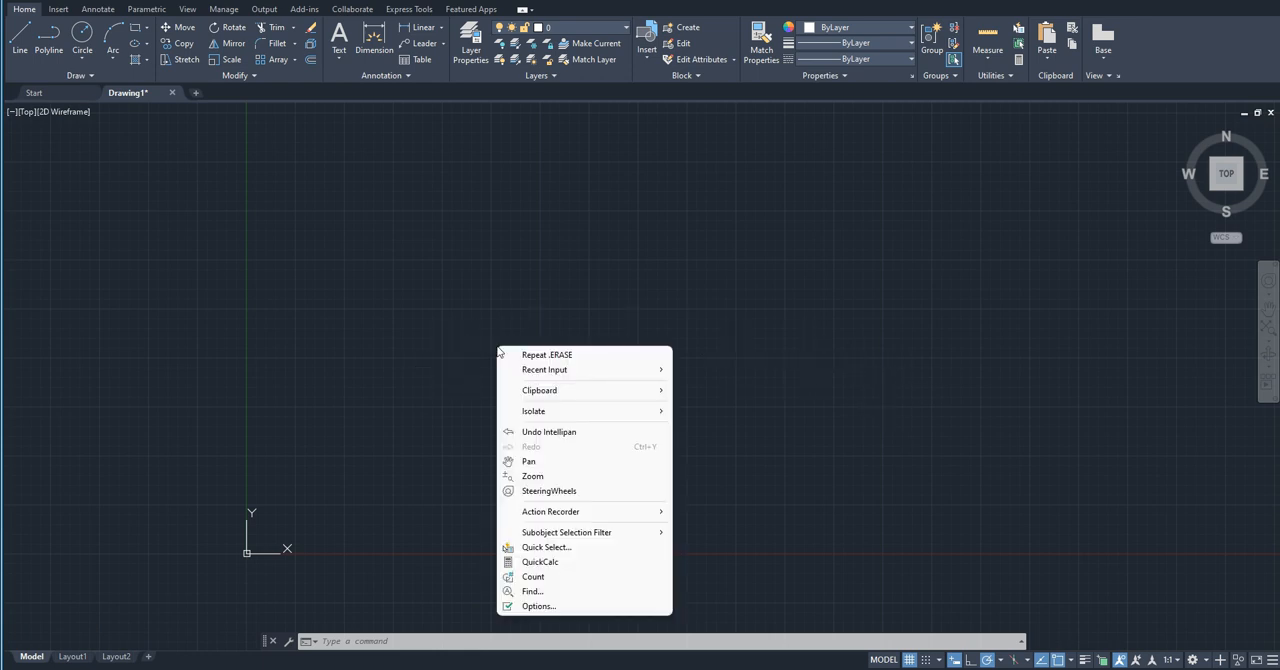
{"action": "left_click", "coordinate": [554, 607]}
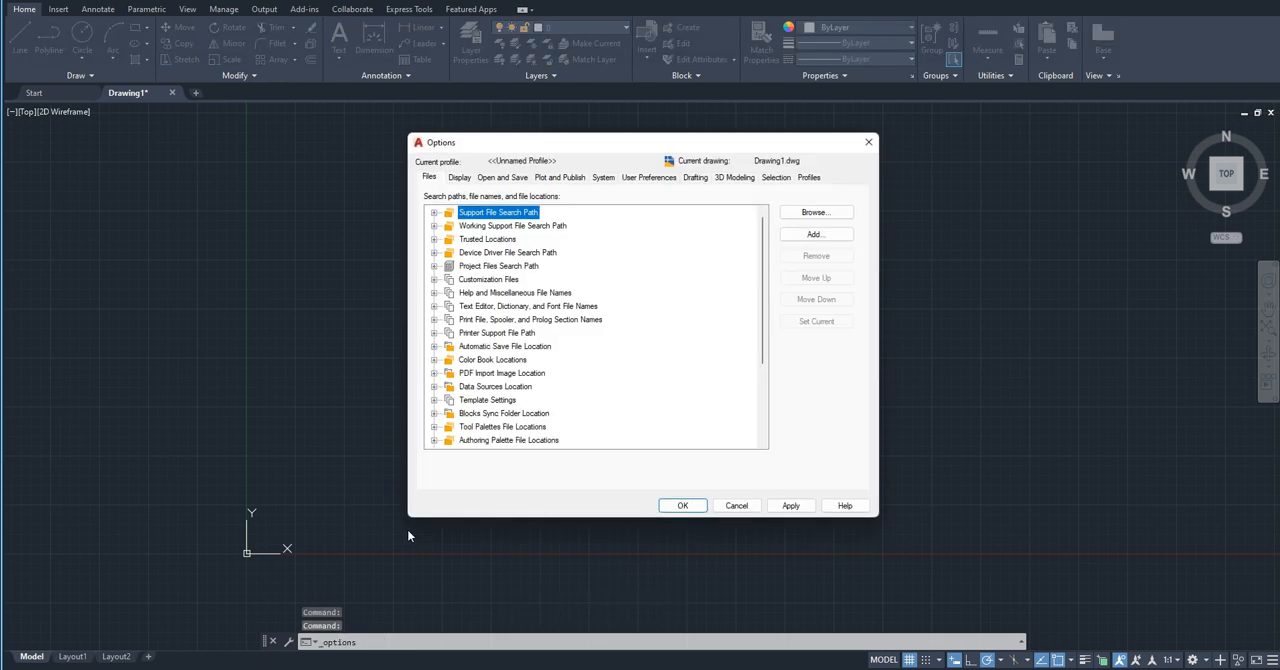
{"action": "left_click", "coordinate": [462, 178]}
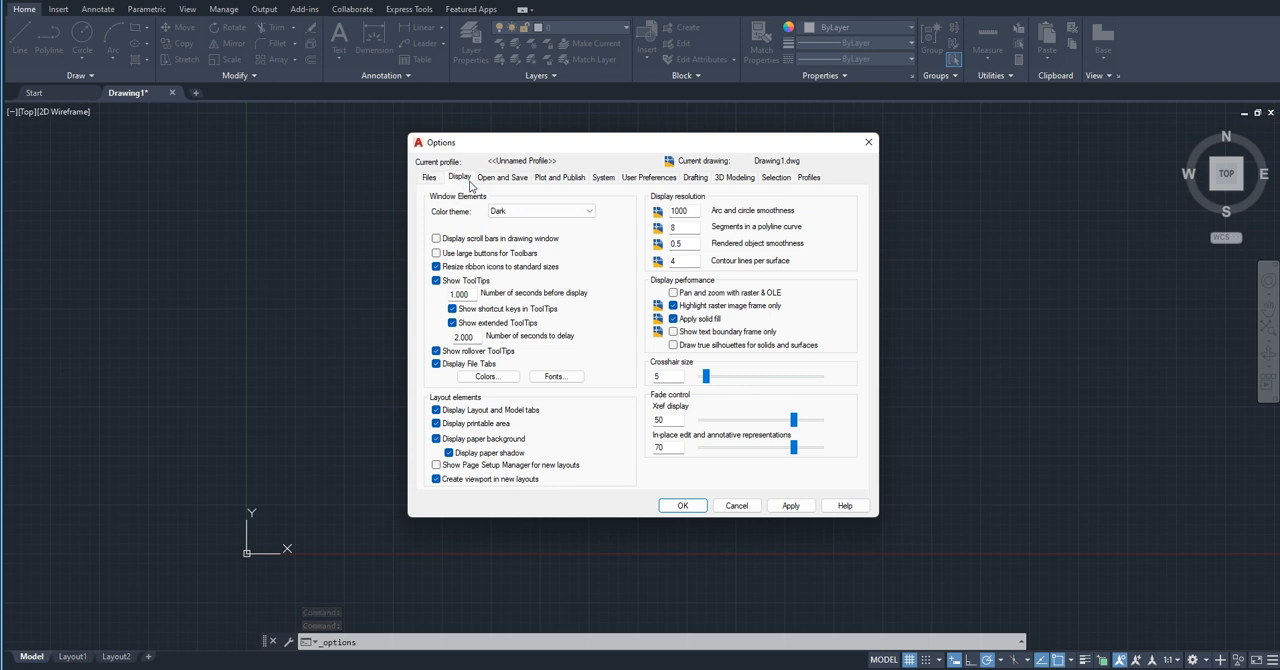
{"action": "left_click", "coordinate": [484, 376]}
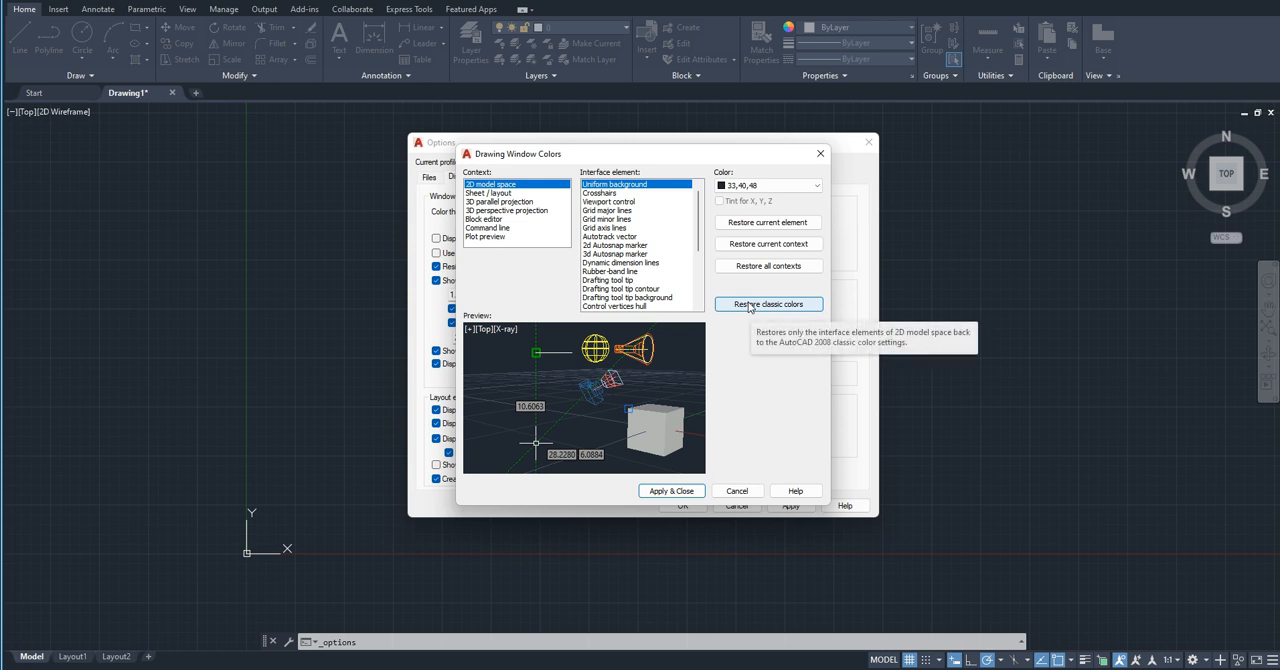
{"action": "left_click", "coordinate": [609, 211]}
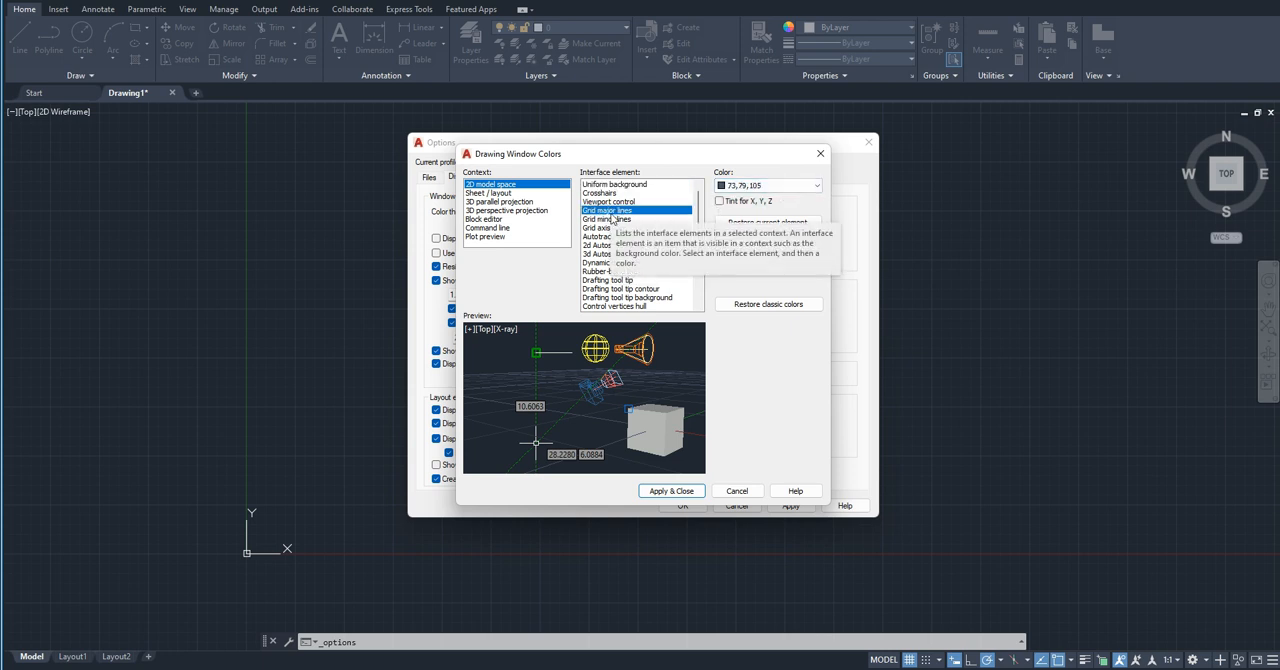
{"action": "left_click", "coordinate": [799, 187]}
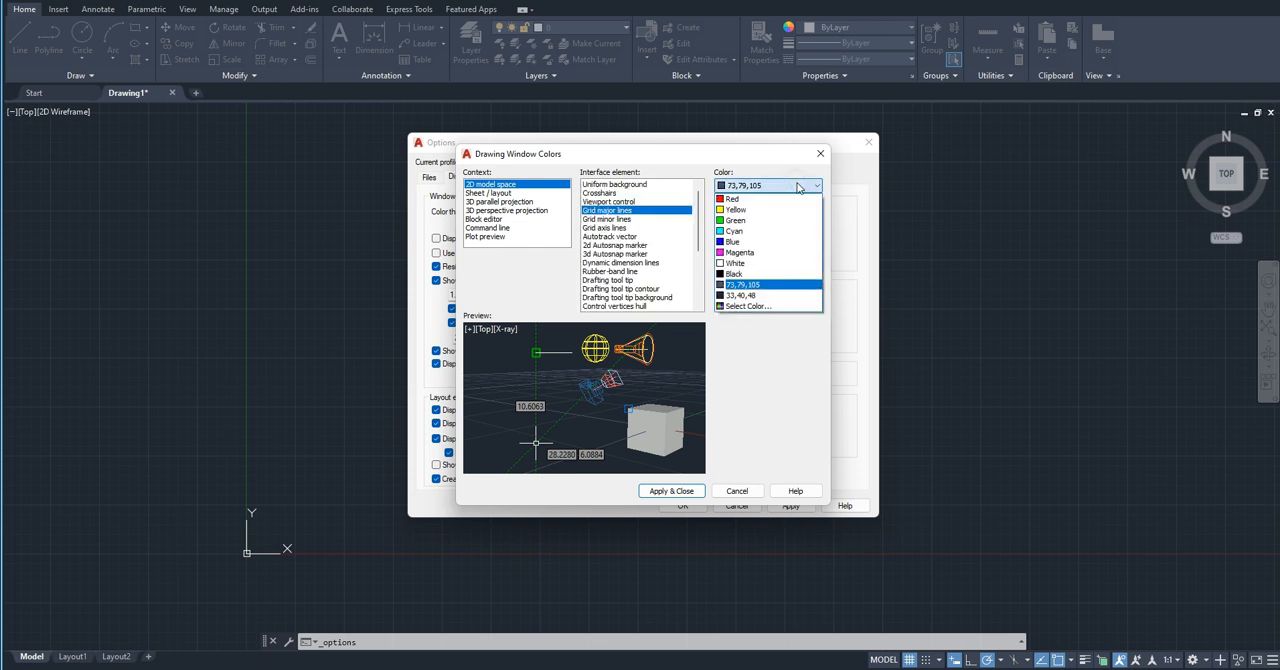
{"action": "left_click", "coordinate": [750, 306]}
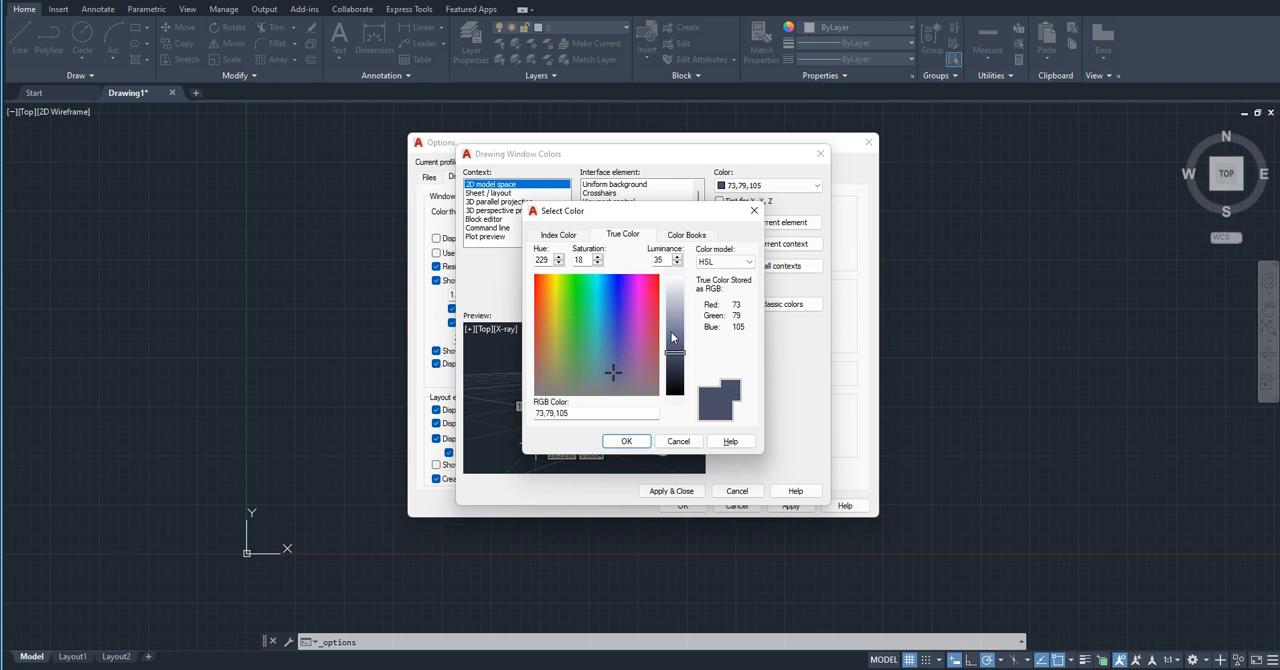
{"action": "left_click", "coordinate": [678, 340]}
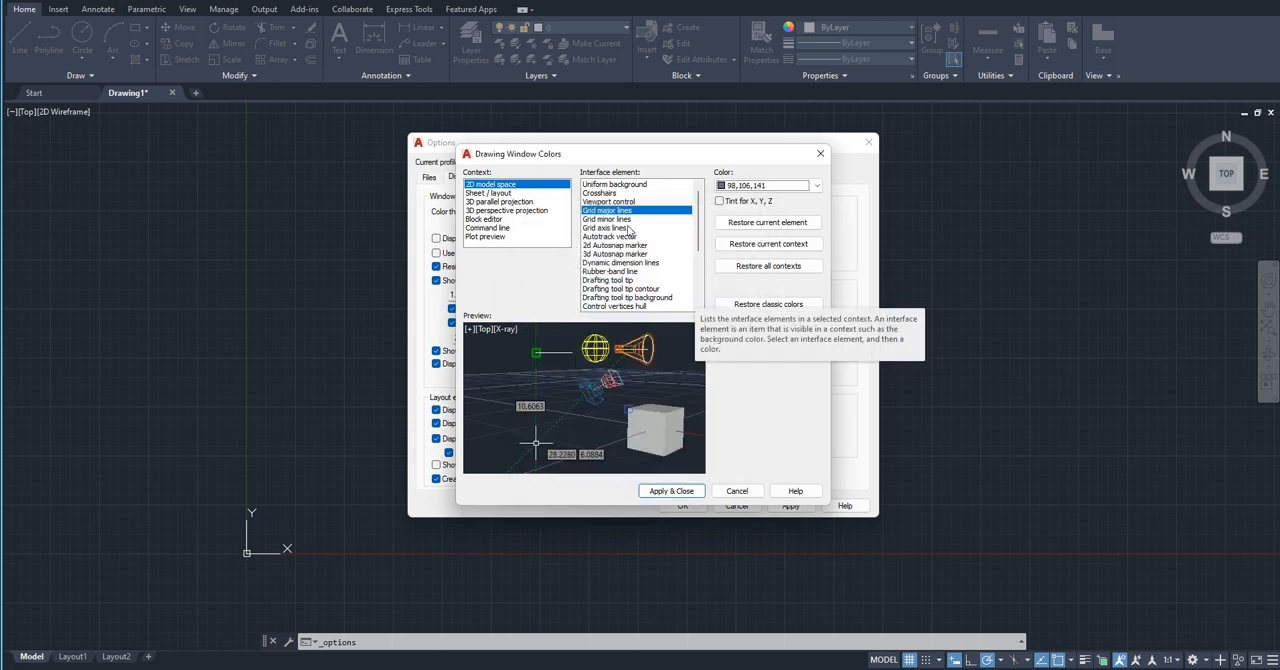
Step: Brighten the grid minor lines to RGB 96,106,138 and apply the new grid colors to the drawing window
{"action": "left_click", "coordinate": [616, 221]}
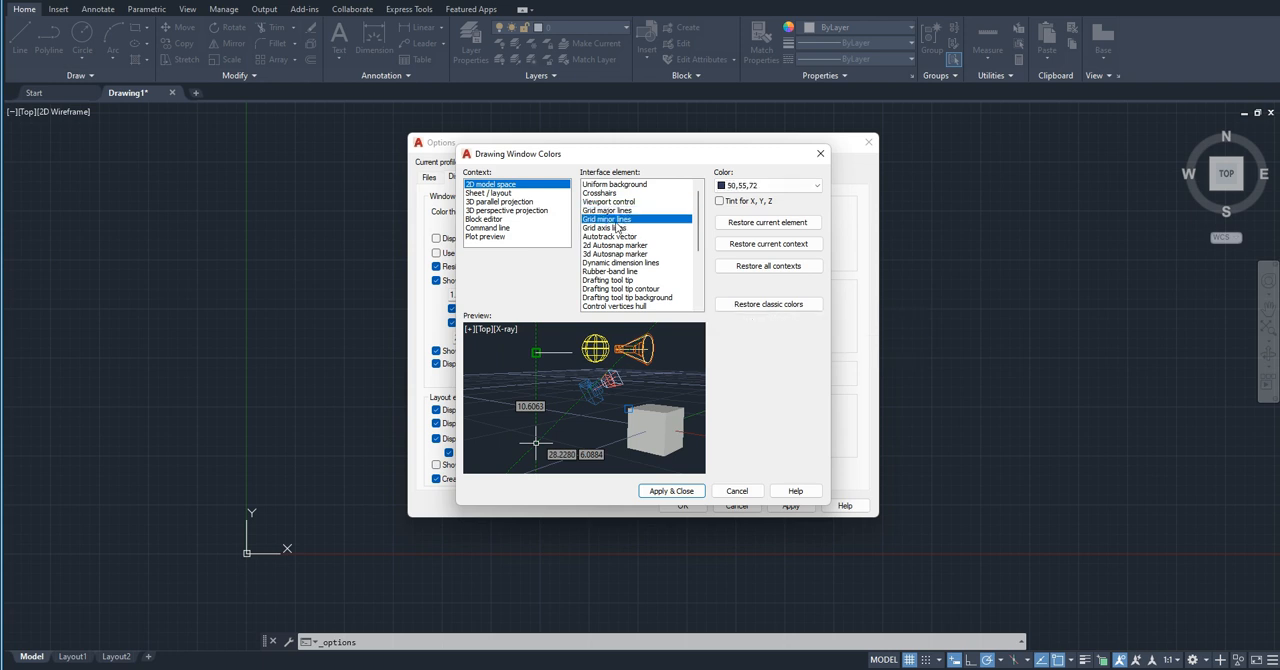
{"action": "left_click", "coordinate": [770, 185]}
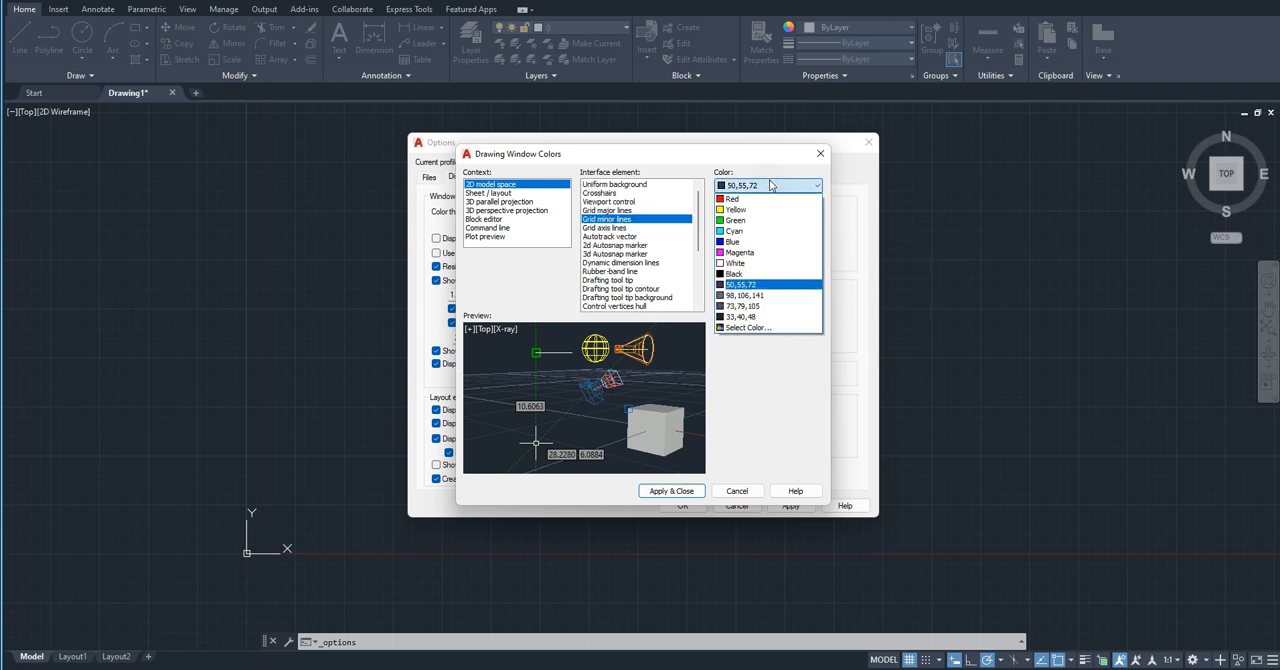
{"action": "left_click", "coordinate": [727, 328]}
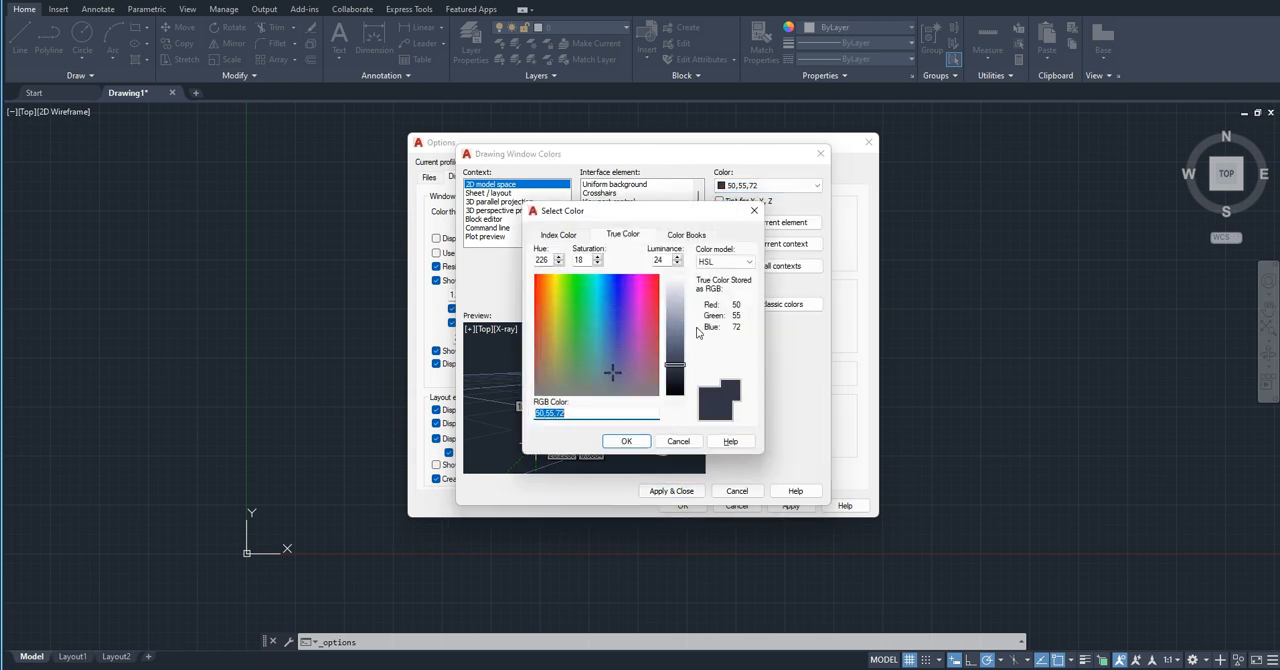
{"action": "left_click_drag", "start_coordinate": [675, 362], "coordinate": [673, 344]}
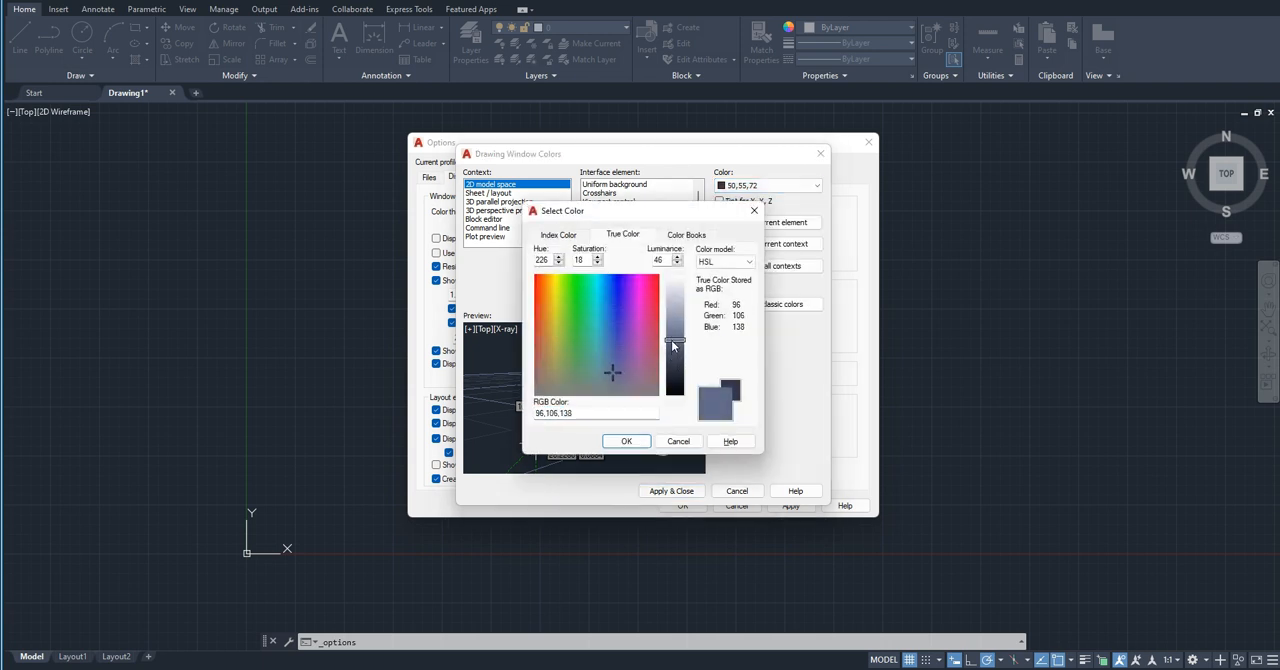
{"action": "left_click", "coordinate": [636, 443]}
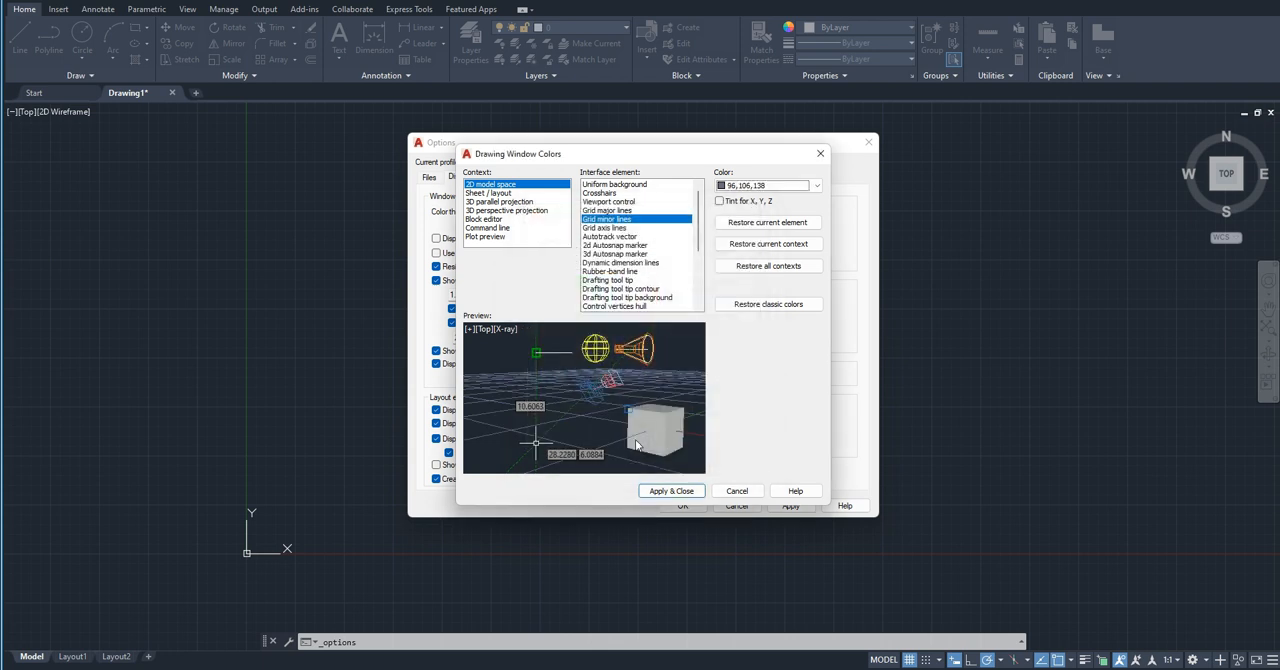
{"action": "left_click", "coordinate": [659, 489]}
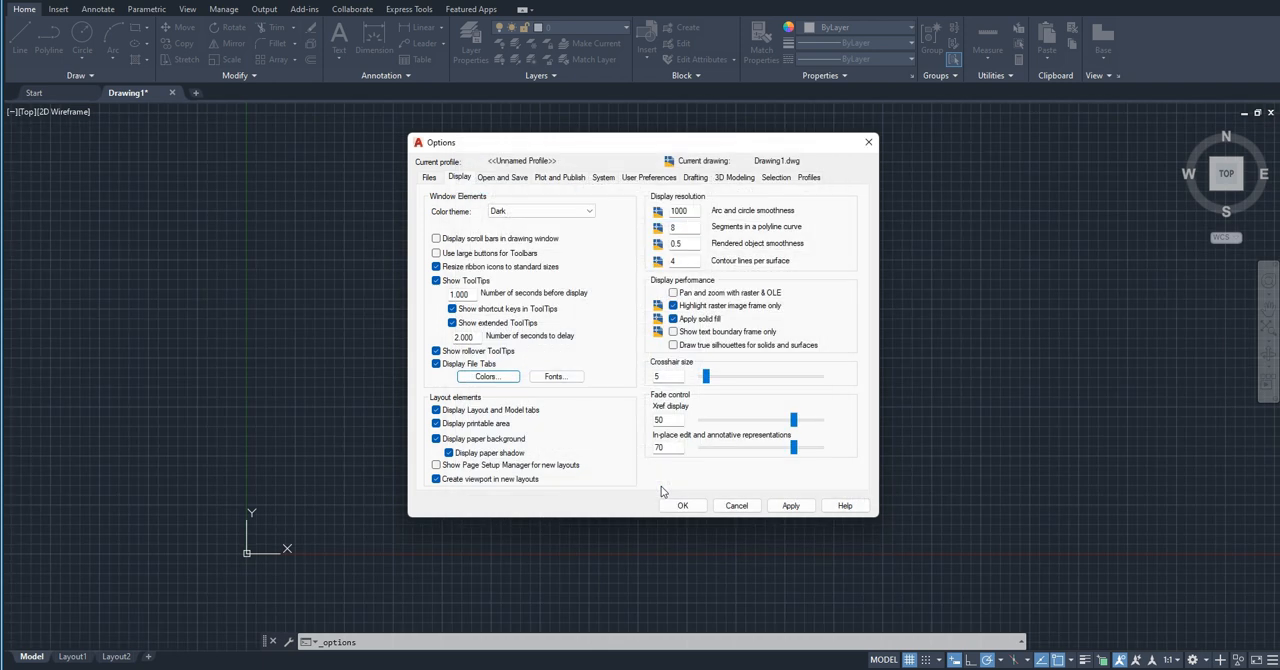
{"action": "left_click", "coordinate": [684, 506]}
{"action": "scroll", "coordinate": [342, 425], "scroll_direction": "down", "scroll_amount": 2}
{"action": "scroll", "coordinate": [341, 430], "scroll_direction": "up", "scroll_amount": 5}
{"action": "scroll", "coordinate": [343, 430], "scroll_direction": "down", "scroll_amount": 10}
{"action": "scroll", "coordinate": [353, 456], "scroll_direction": "up", "scroll_amount": 10}
{"action": "scroll", "coordinate": [353, 457], "scroll_direction": "down", "scroll_amount": 8}
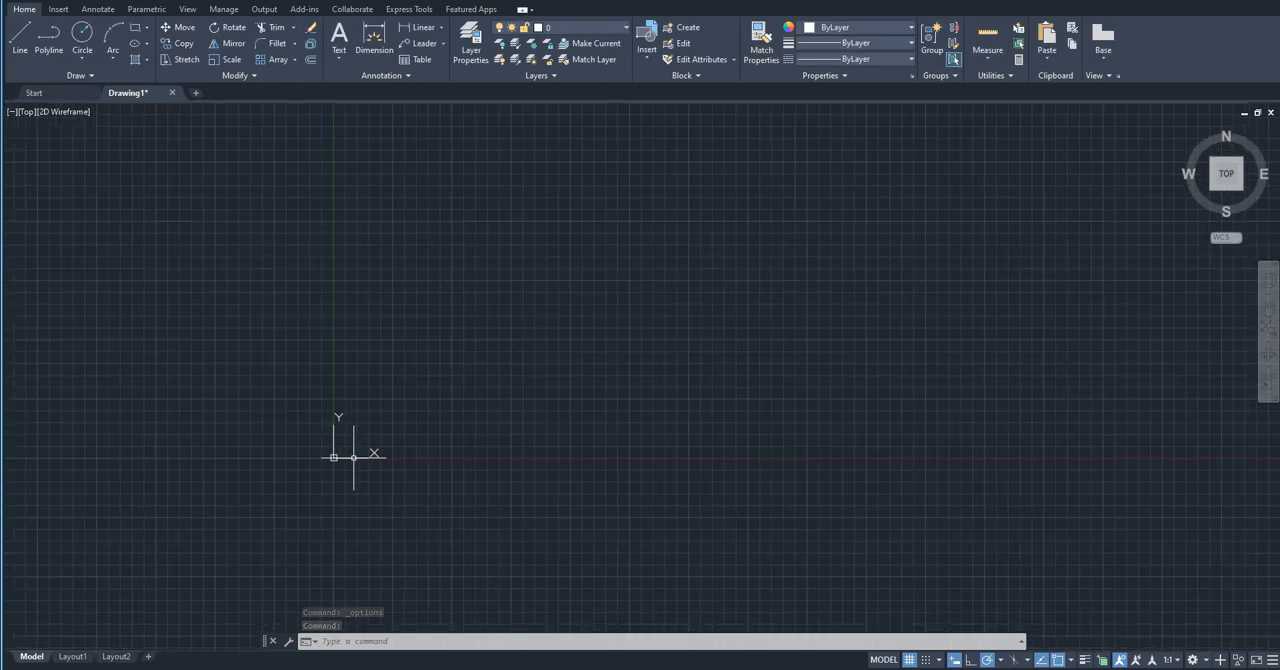
{"action": "scroll", "coordinate": [355, 440], "scroll_direction": "up", "scroll_amount": 3}
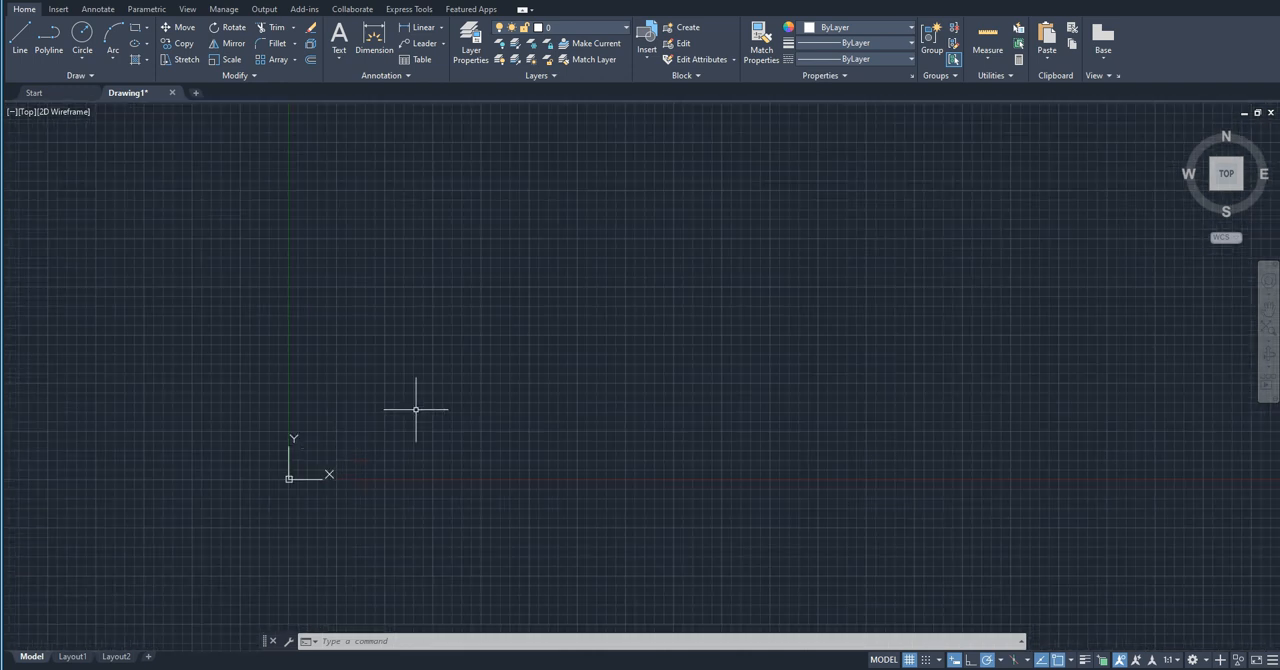
Step: In the drawing window colors for 2D model space, set the grid major lines to 33,40,48
{"action": "scroll", "coordinate": [490, 300], "scroll_direction": "up", "scroll_amount": 2}
{"action": "scroll", "coordinate": [430, 352], "scroll_direction": "up", "scroll_amount": 2}
{"action": "right_click", "coordinate": [466, 318]}
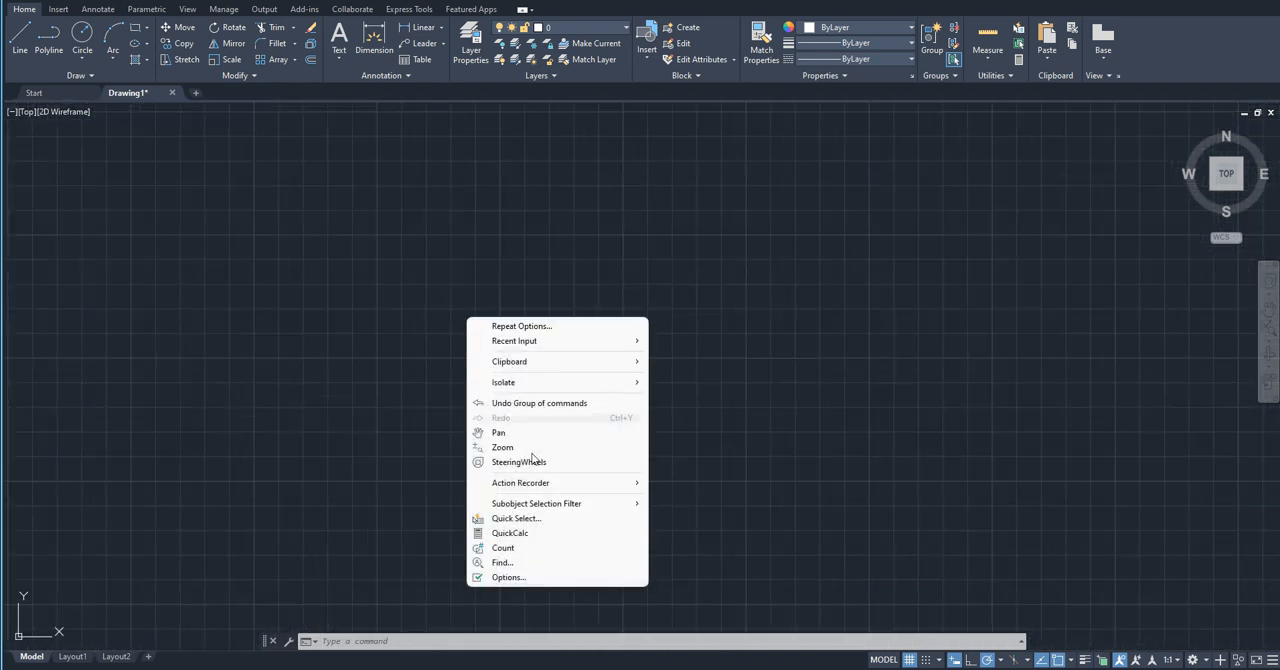
{"action": "left_click", "coordinate": [586, 577]}
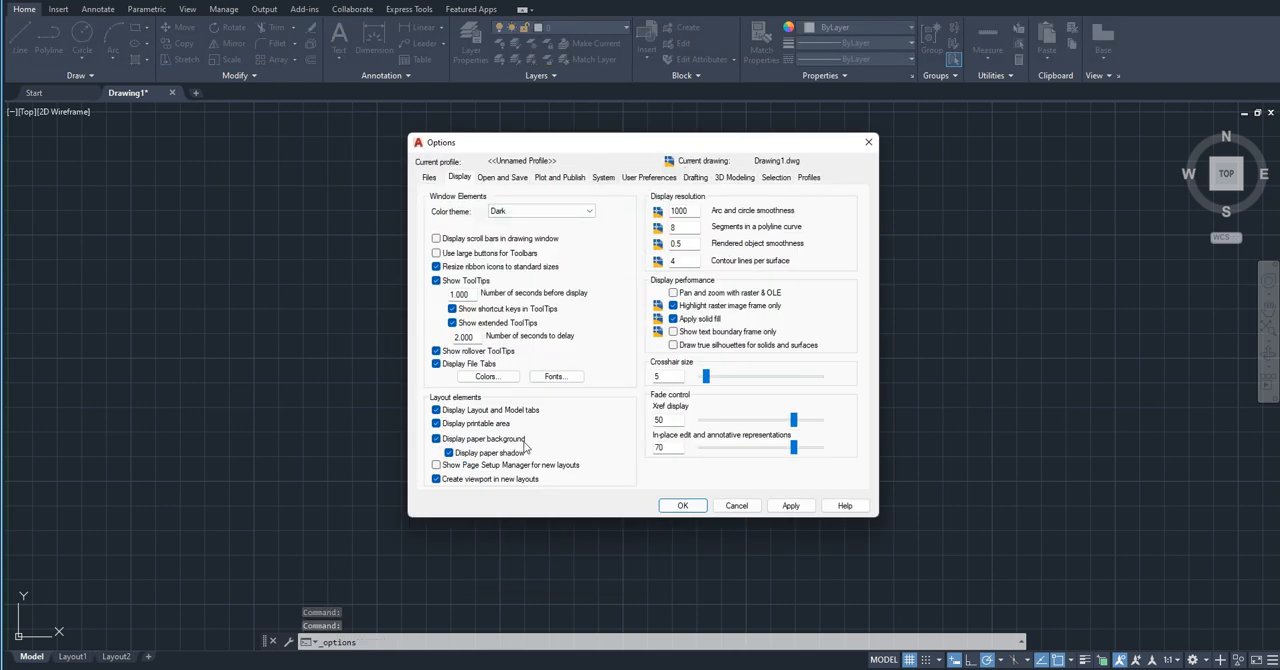
{"action": "left_click", "coordinate": [486, 377]}
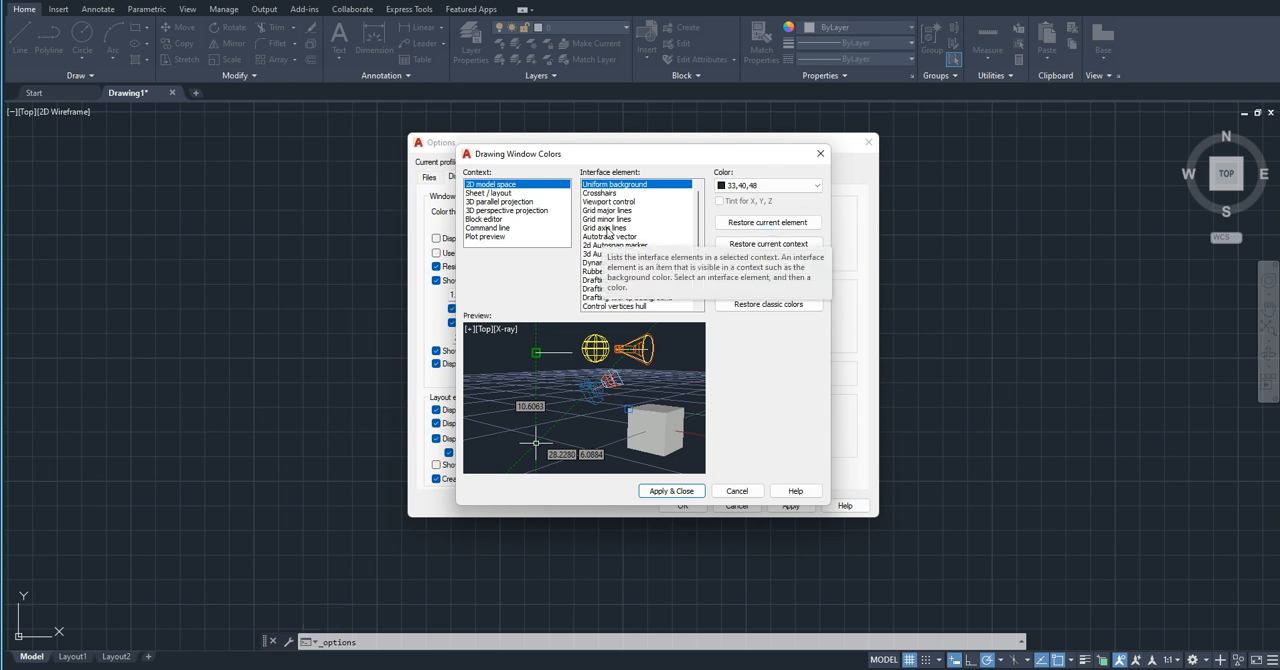
{"action": "left_click", "coordinate": [610, 211]}
{"action": "left_click", "coordinate": [805, 185]}
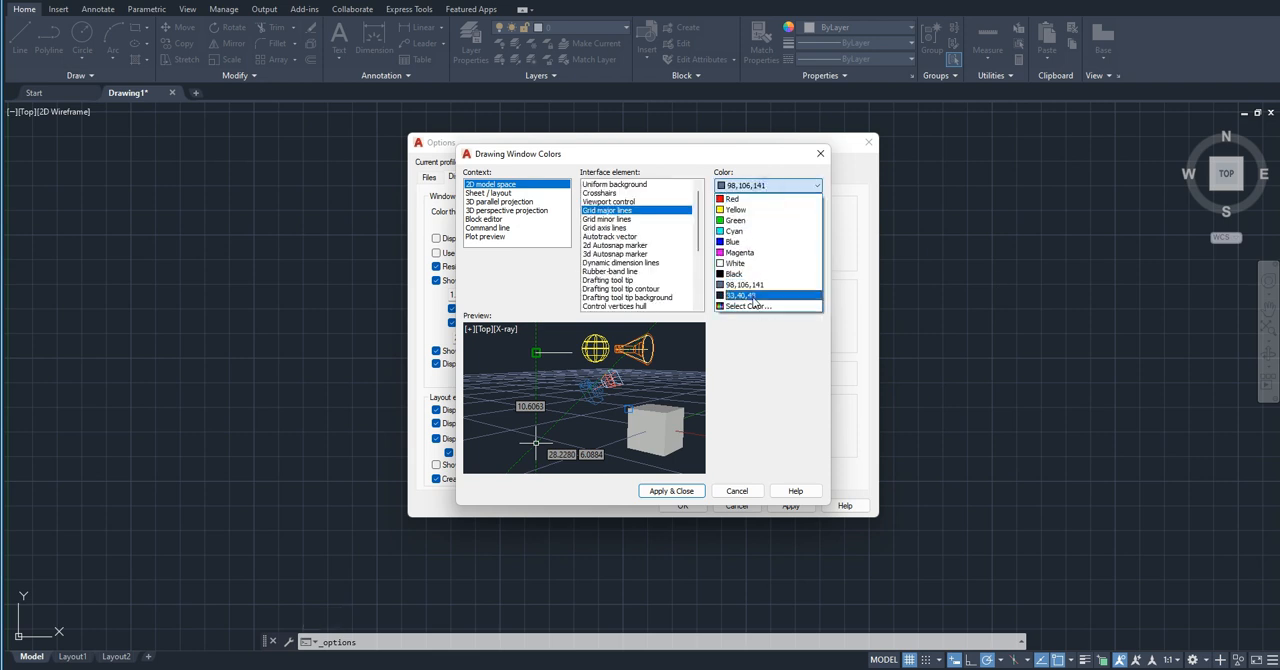
{"action": "left_click", "coordinate": [760, 296]}
Step: Set the grid major lines to the lighter custom color 118,139,162 and apply it to the drawing window
{"action": "left_click", "coordinate": [786, 186]}
{"action": "left_click", "coordinate": [752, 309]}
{"action": "left_click_drag", "start_coordinate": [675, 370], "coordinate": [677, 340]}
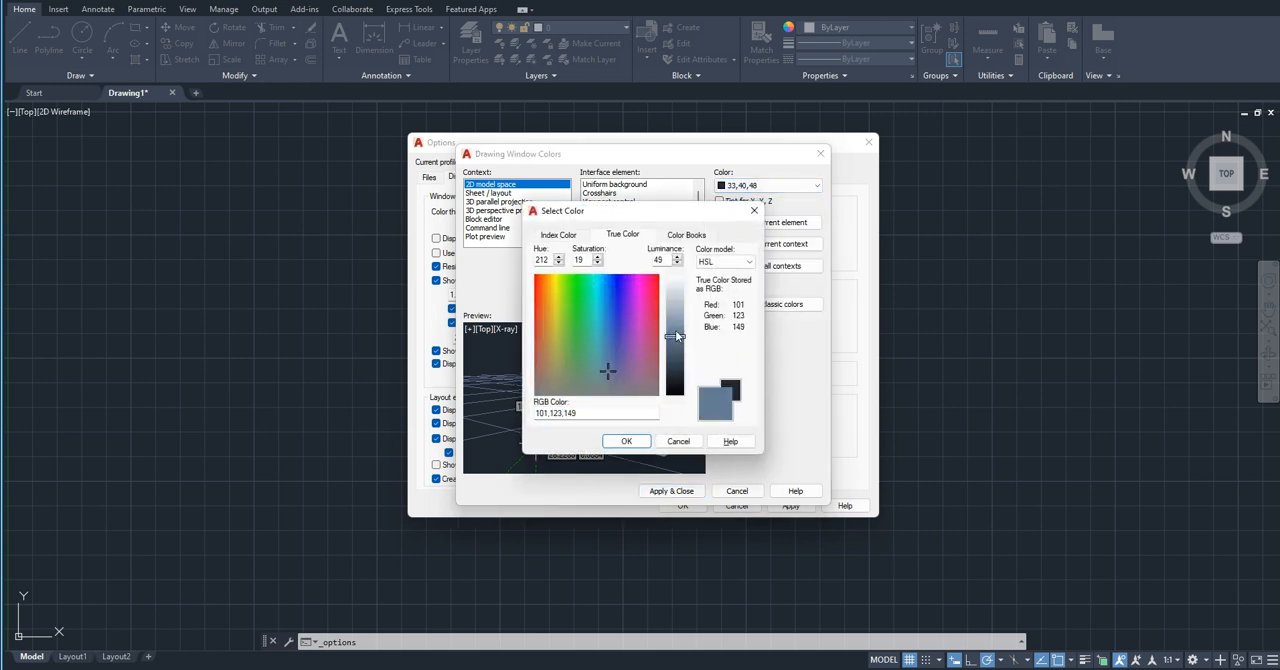
{"action": "left_click", "coordinate": [626, 441]}
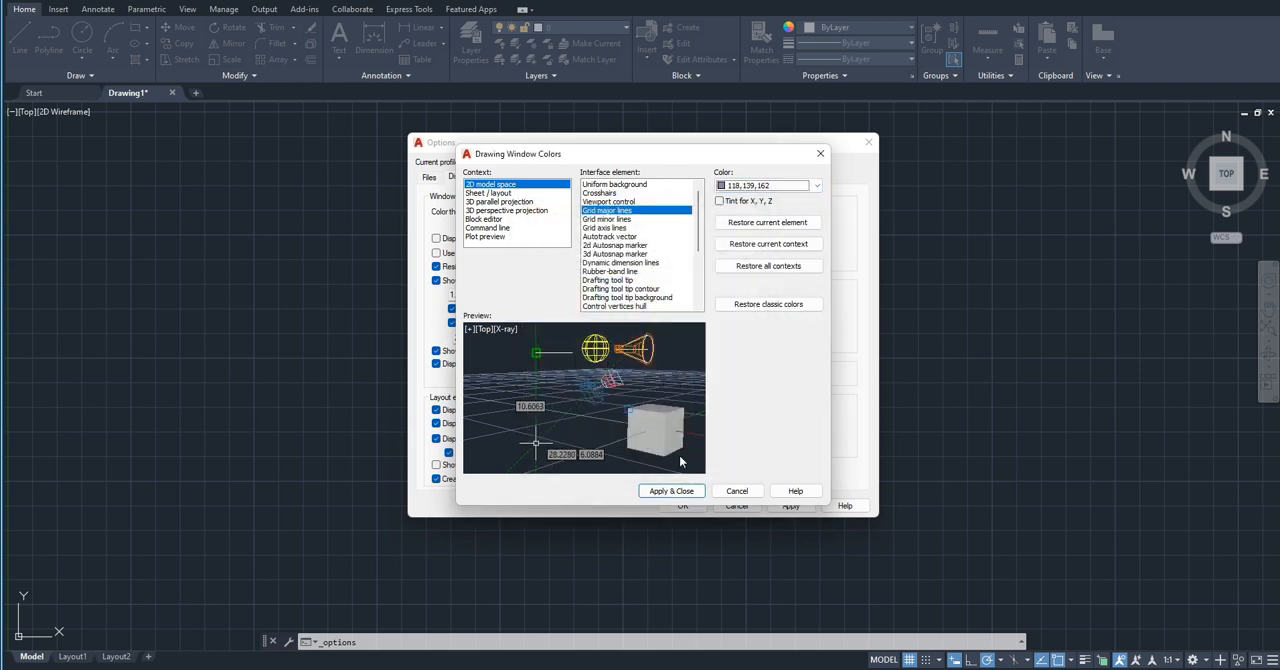
{"action": "left_click", "coordinate": [671, 491]}
{"action": "left_click", "coordinate": [683, 505]}
Step: Restore the classic colors for the 2D model space context and apply them to the drawing window
{"action": "scroll", "coordinate": [581, 468], "scroll_direction": "down", "scroll_amount": 6}
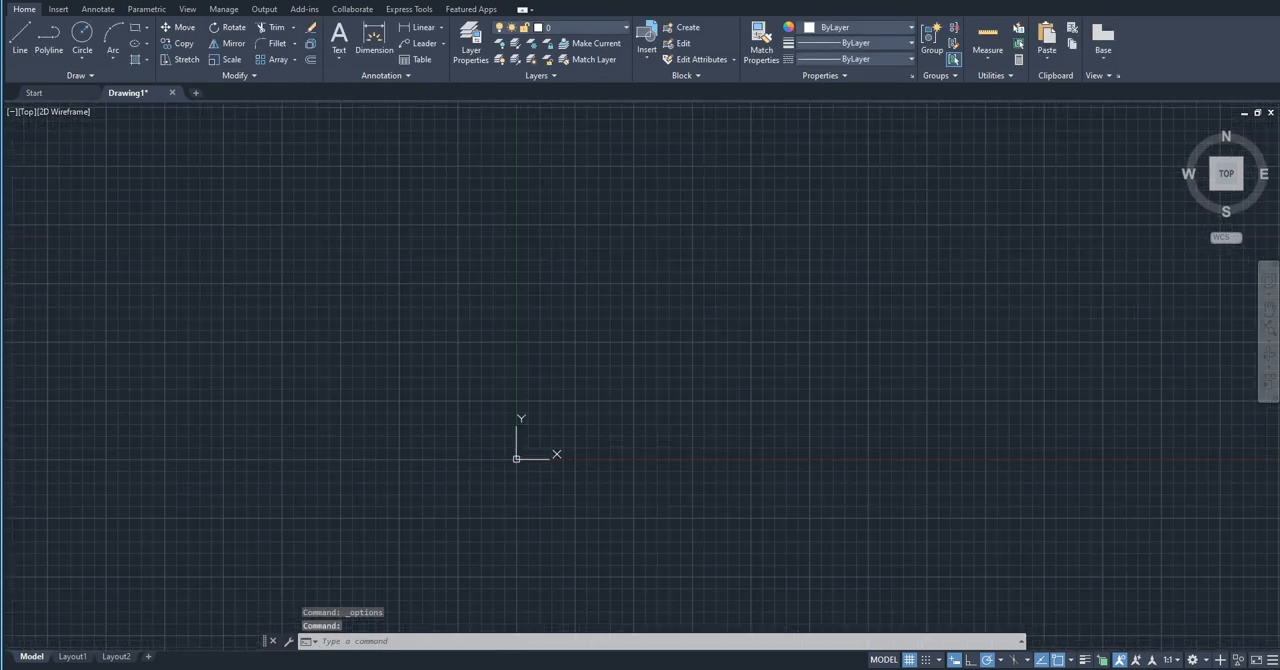
{"action": "scroll", "coordinate": [579, 397], "scroll_direction": "down", "scroll_amount": 4}
{"action": "middle_click_drag", "start_coordinate": [622, 361], "coordinate": [273, 471]}
{"action": "scroll", "coordinate": [210, 492], "scroll_direction": "up", "scroll_amount": 5}
{"action": "scroll", "coordinate": [386, 188], "scroll_direction": "down", "scroll_amount": 3}
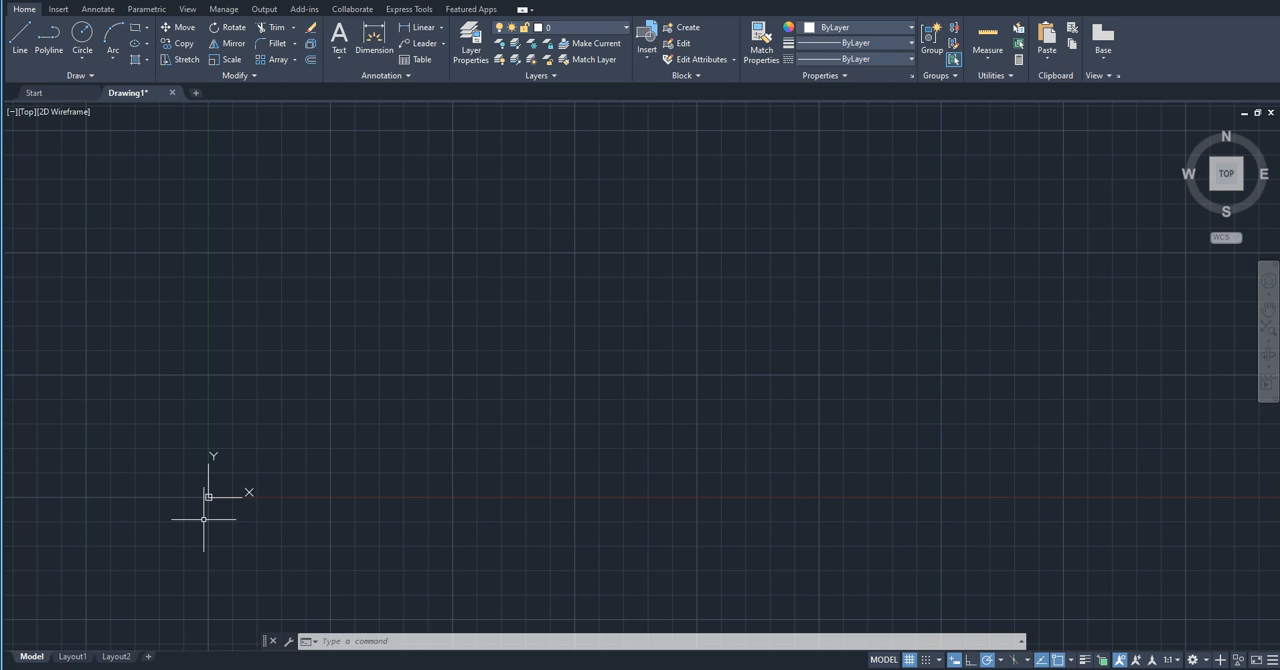
{"action": "right_click", "coordinate": [351, 350]}
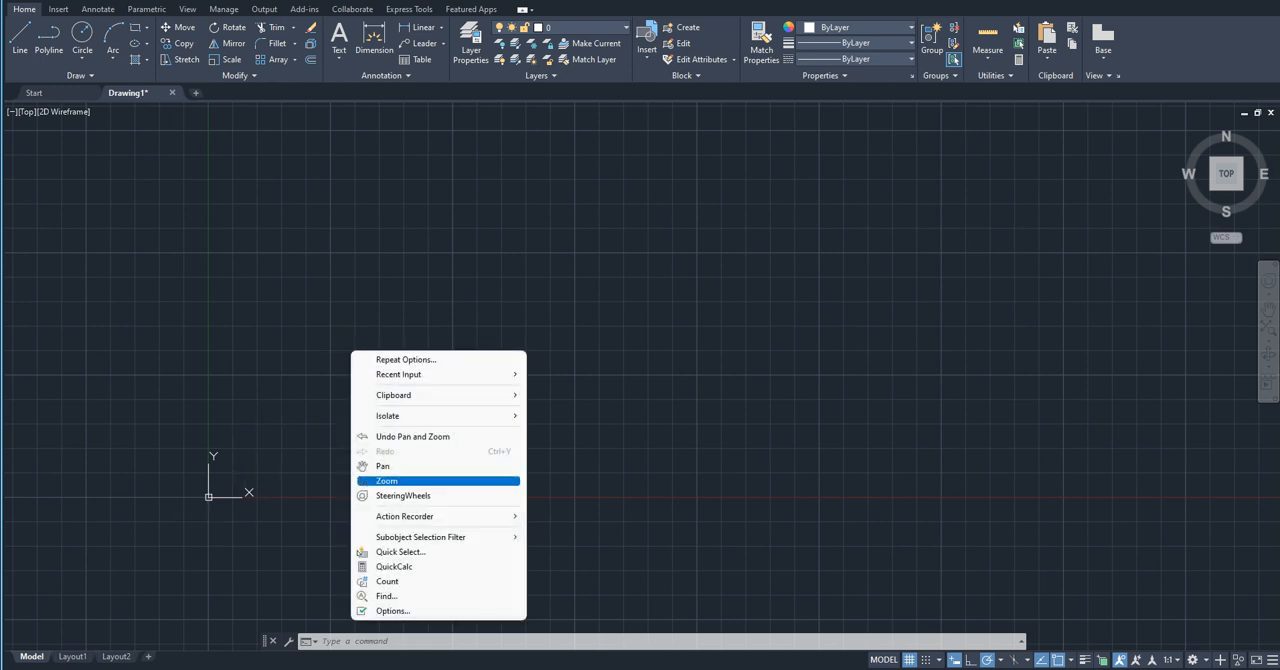
{"action": "left_click", "coordinate": [412, 610]}
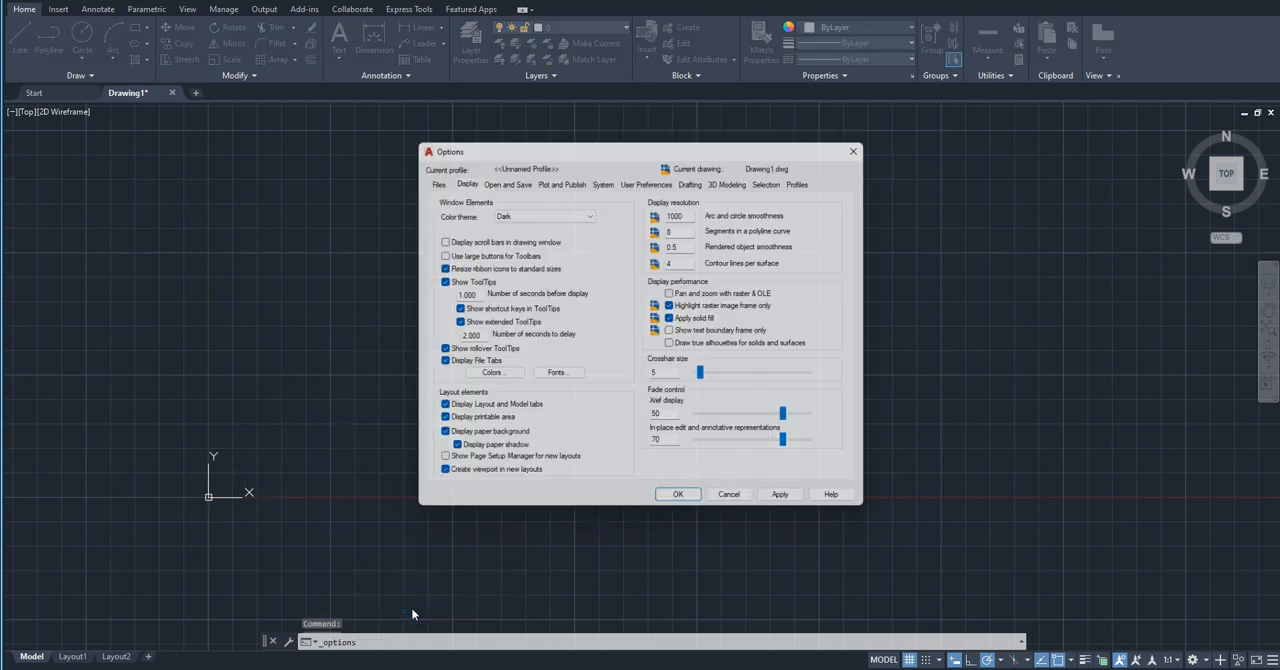
{"action": "left_click", "coordinate": [487, 376]}
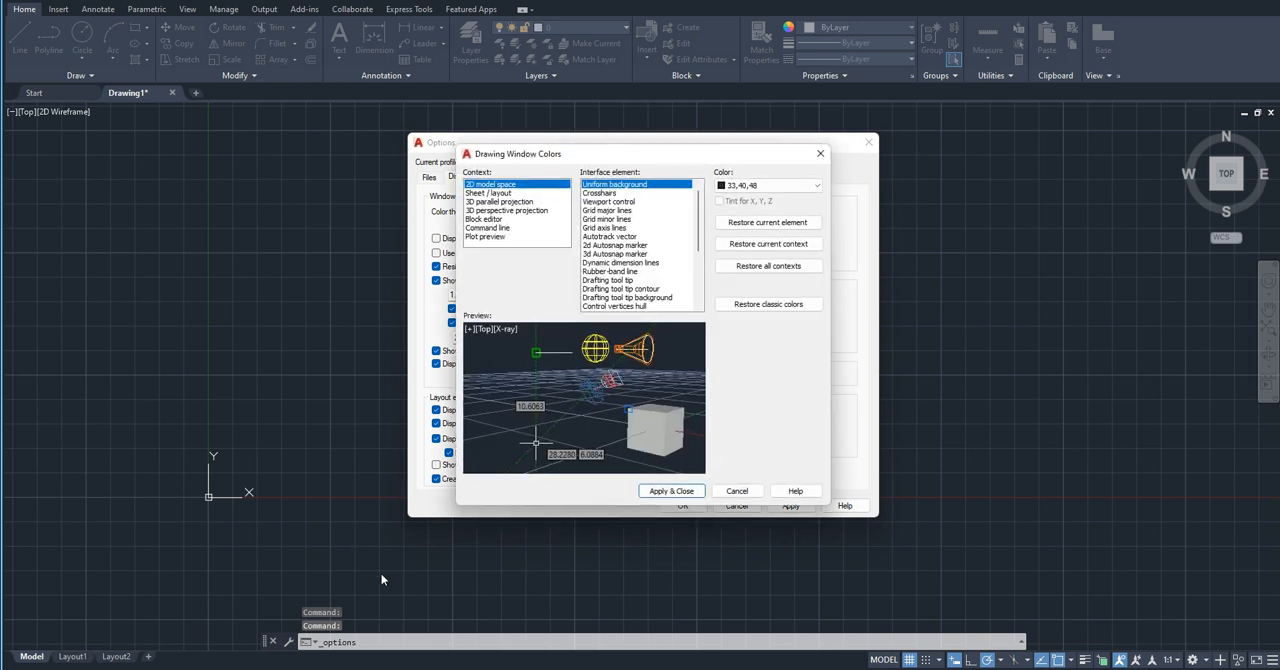
{"action": "left_click", "coordinate": [786, 306]}
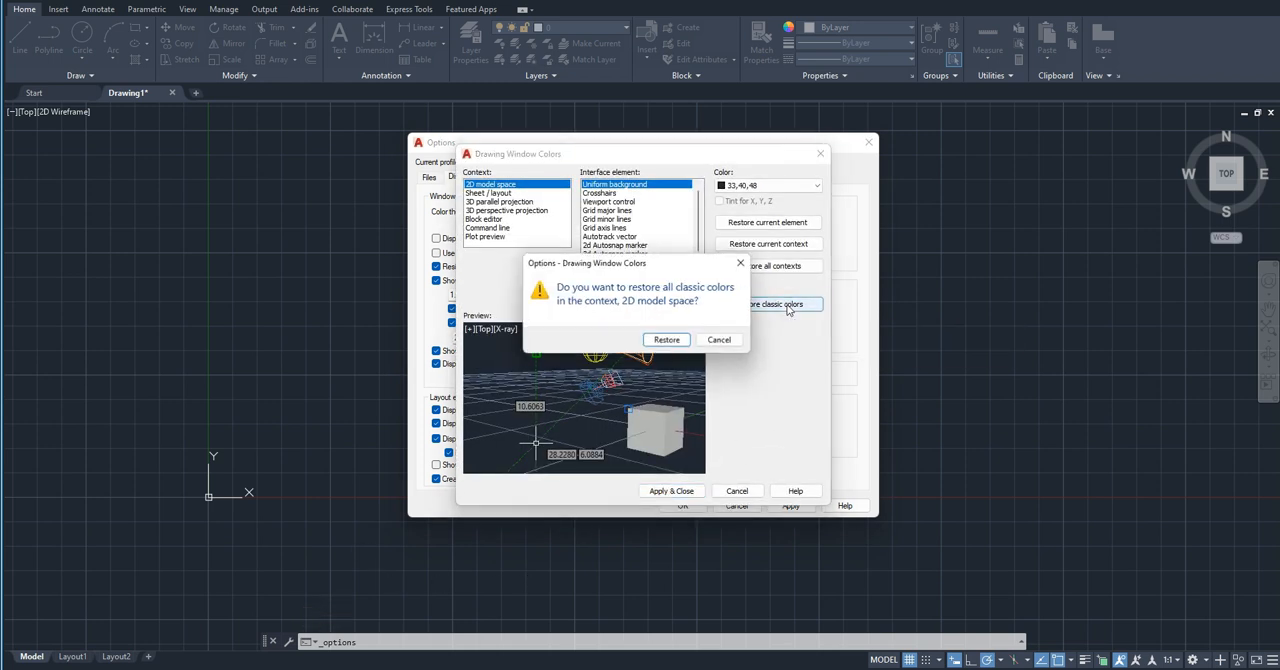
{"action": "left_click", "coordinate": [668, 342]}
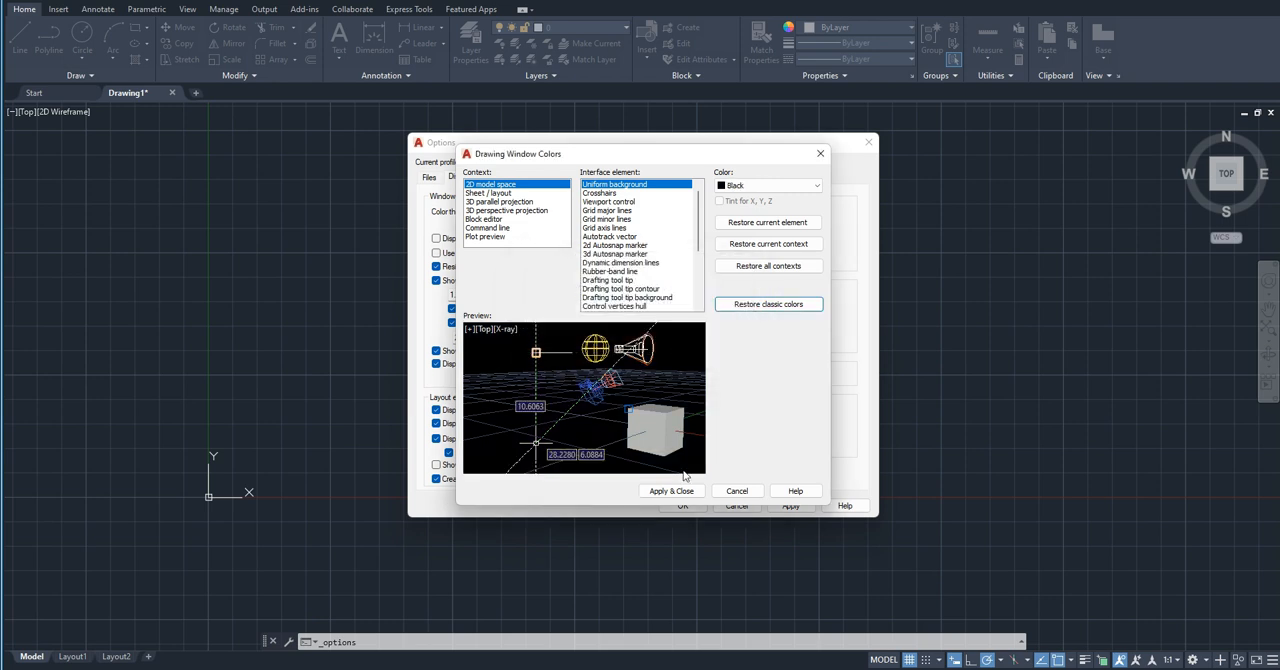
{"action": "left_click", "coordinate": [674, 491]}
{"action": "left_click", "coordinate": [683, 506]}
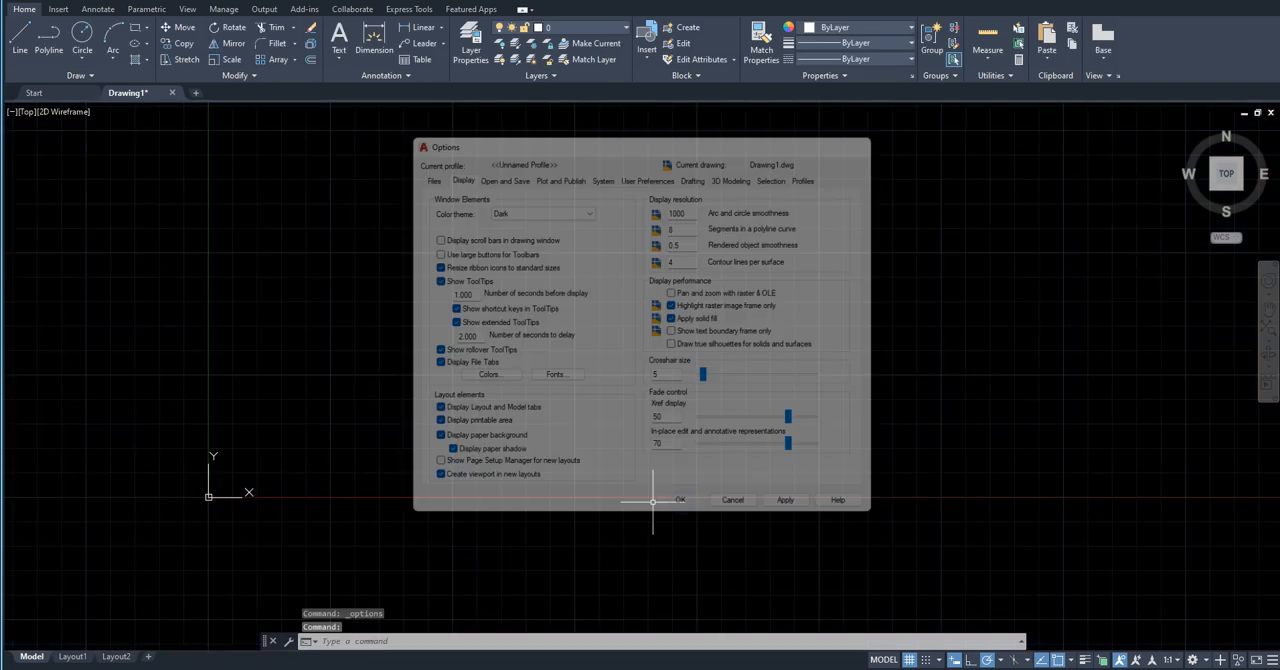
Step: Draw a closed eight-sided stepped outline above the X axis with Line, its vertical left edge about 629 units long
{"action": "scroll", "coordinate": [390, 477], "scroll_direction": "up", "scroll_amount": 8}
{"action": "scroll", "coordinate": [390, 477], "scroll_direction": "down", "scroll_amount": 6}
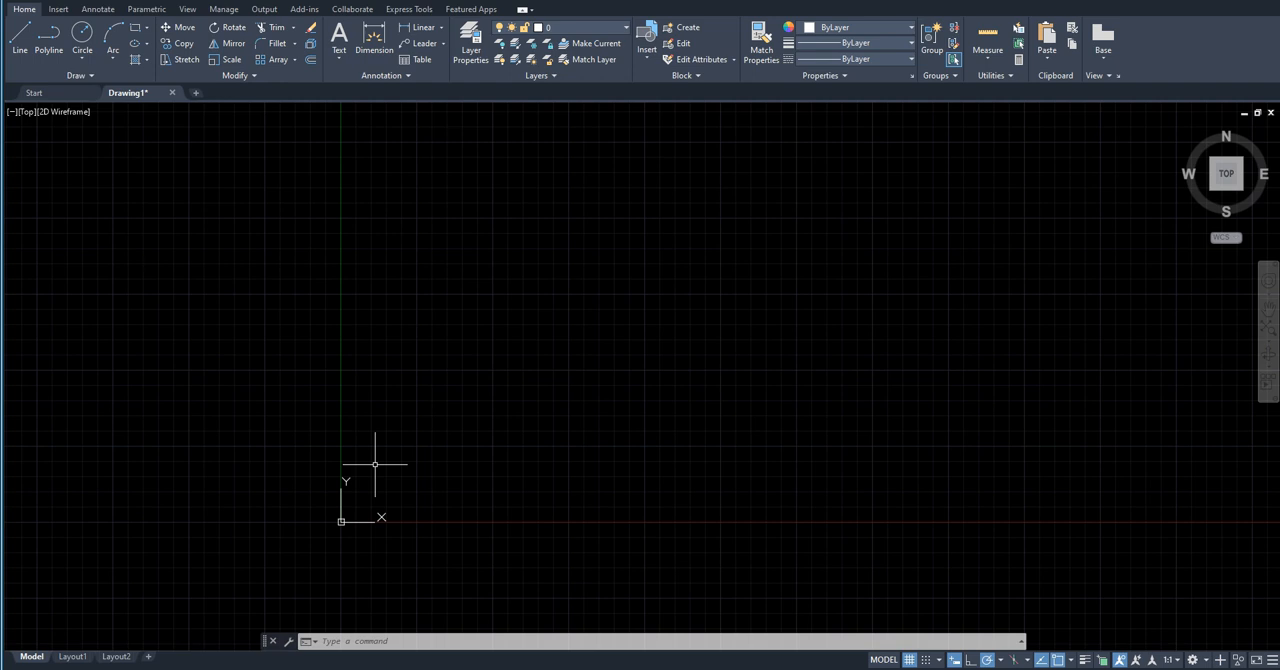
{"action": "scroll", "coordinate": [543, 460], "scroll_direction": "up", "scroll_amount": 1}
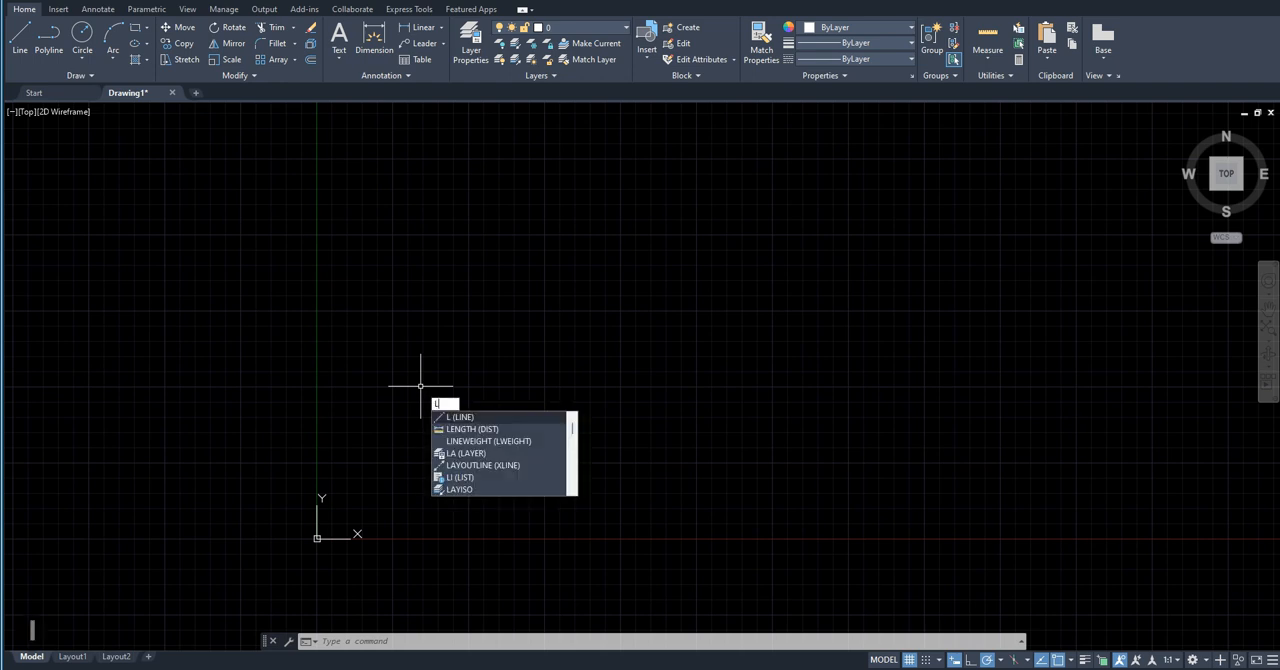
{"action": "key", "text": "Return"}
{"action": "left_click", "coordinate": [425, 453]}
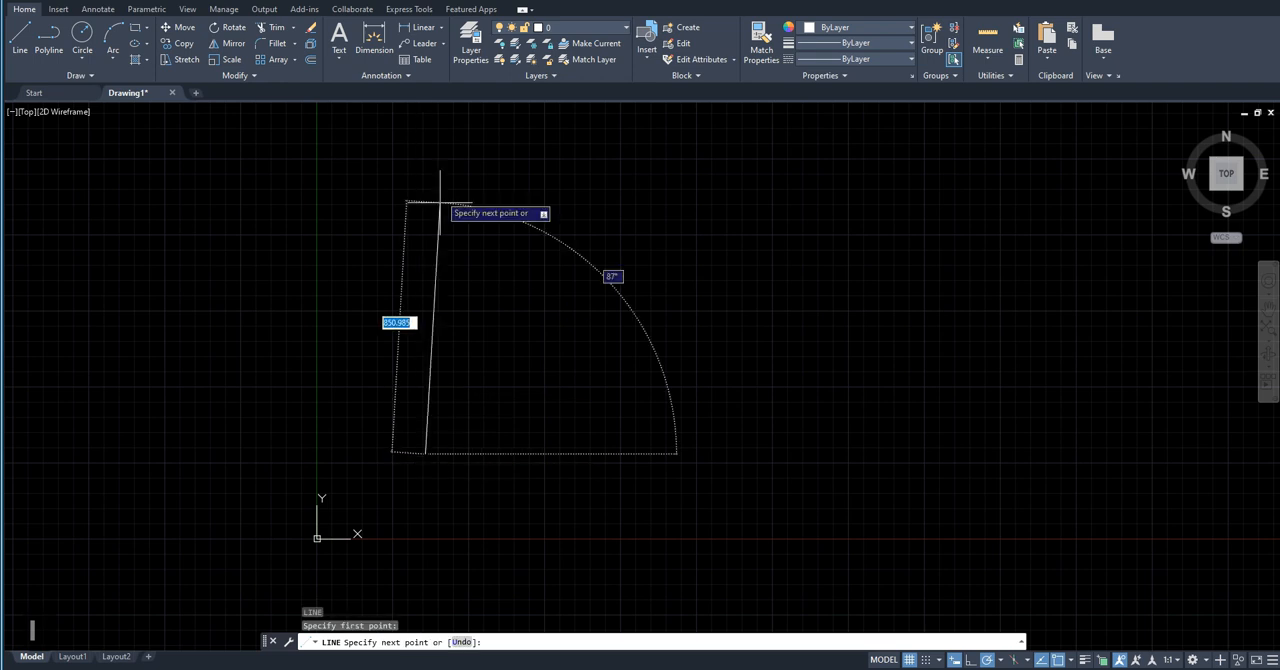
{"action": "left_click", "coordinate": [425, 262]}
{"action": "left_click", "coordinate": [677, 262]}
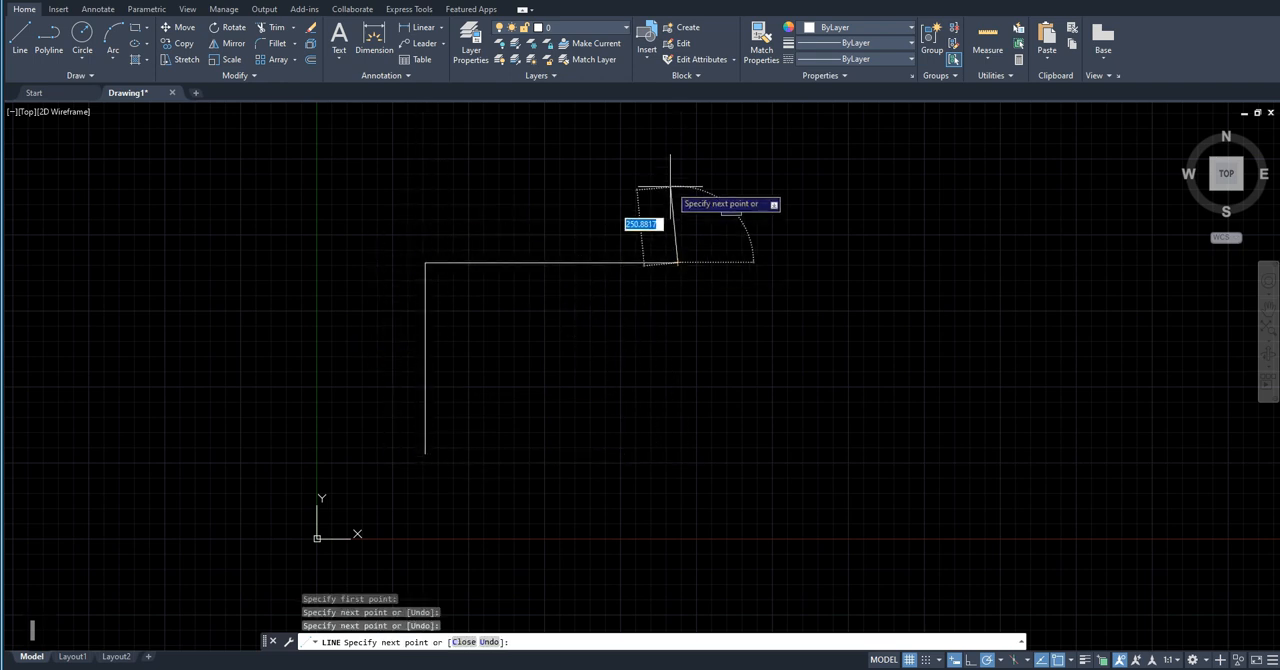
{"action": "left_click", "coordinate": [677, 166]}
{"action": "left_click", "coordinate": [817, 166]}
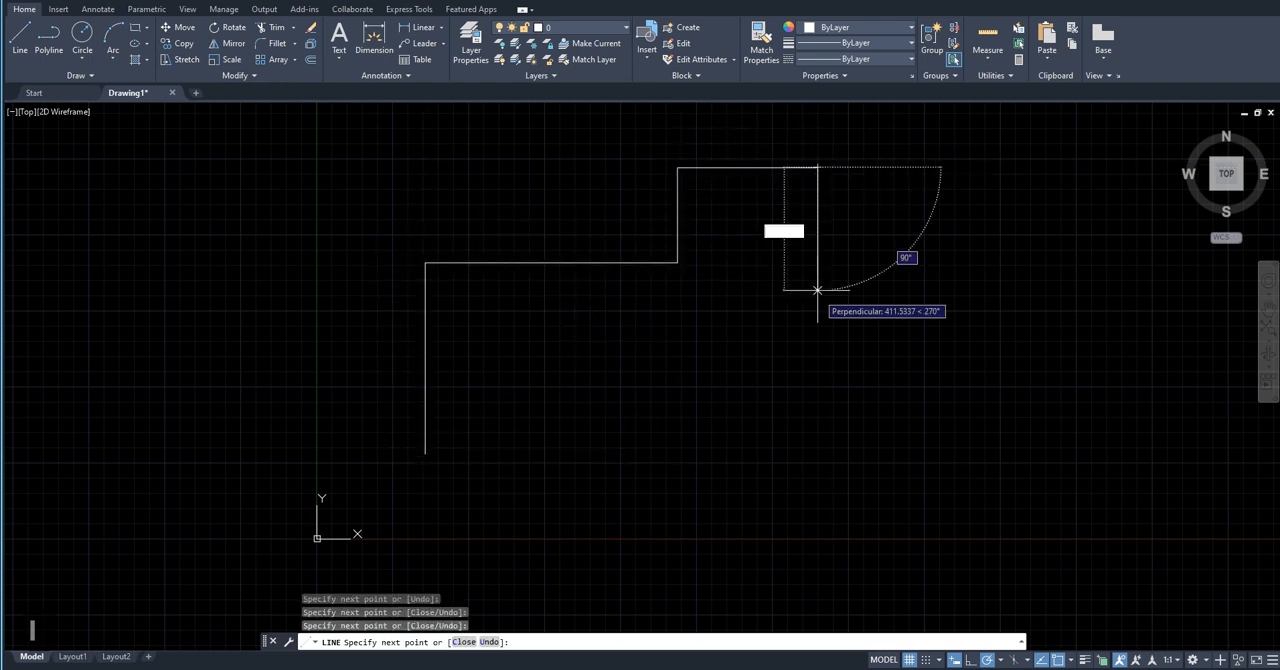
{"action": "left_click", "coordinate": [817, 343]}
{"action": "left_click", "coordinate": [579, 338]}
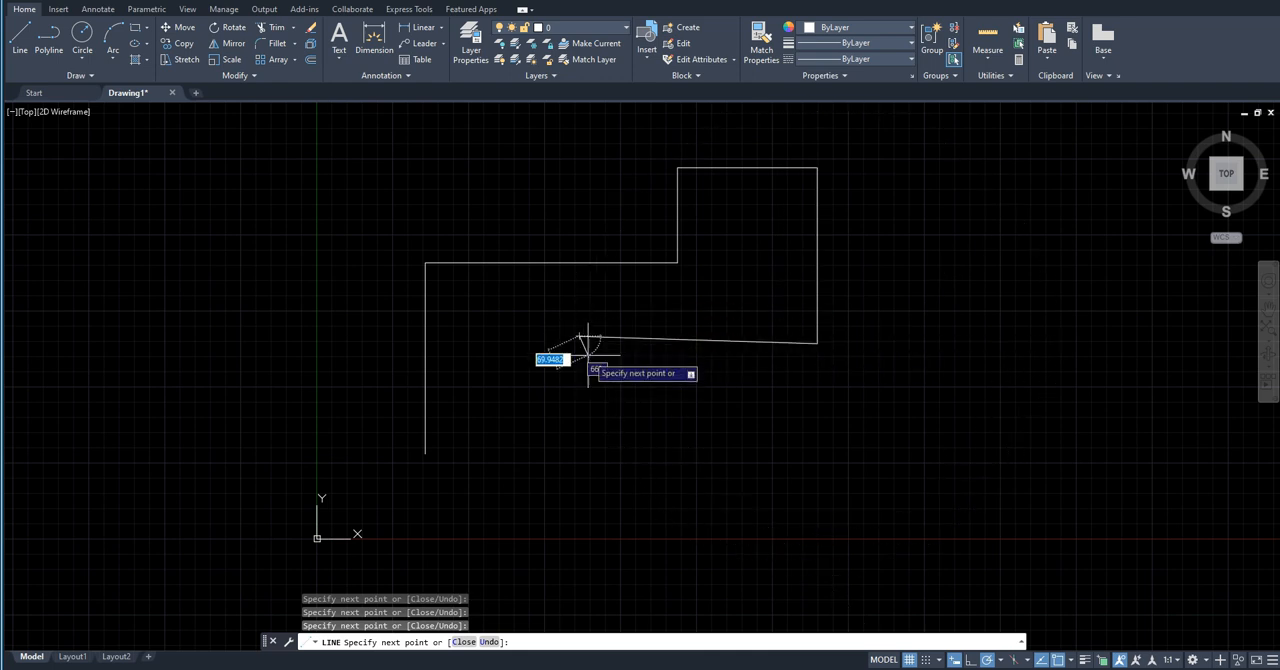
{"action": "left_click", "coordinate": [576, 444]}
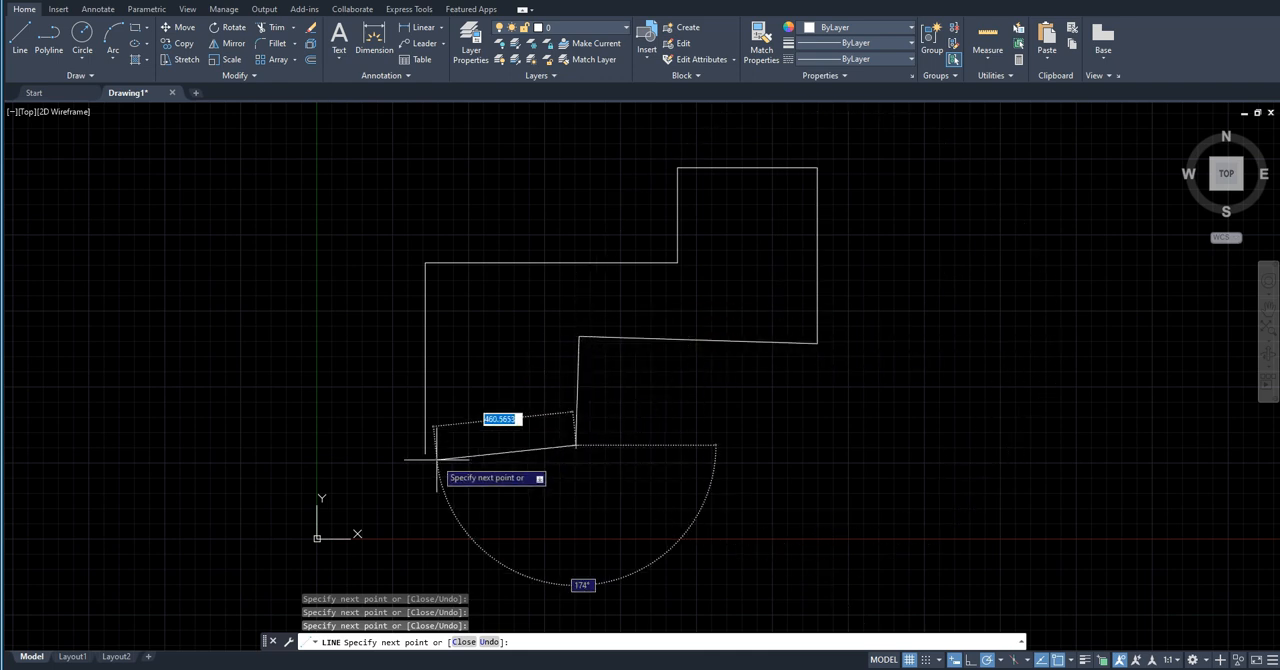
{"action": "left_click", "coordinate": [425, 453]}
{"action": "key", "text": "Escape"}
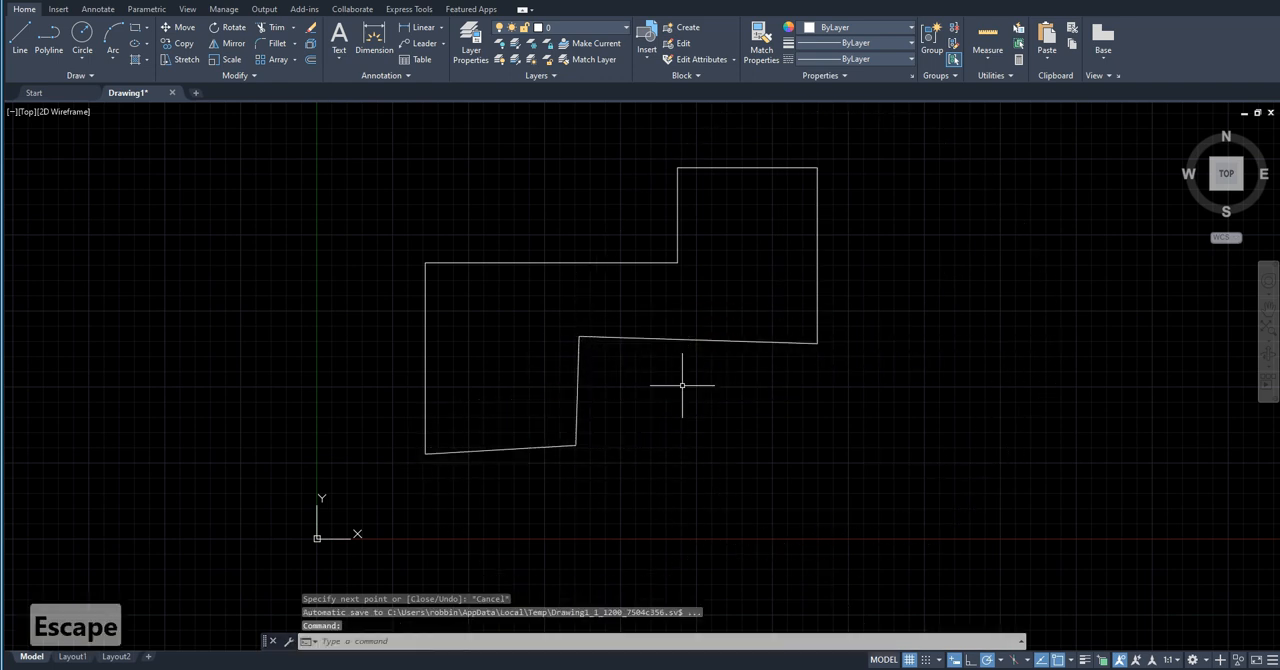
Step: Try to stretch the outline's whole upper-right block to the right, using its lower-right corner as base point
{"action": "middle_click_drag", "start_coordinate": [682, 385], "coordinate": [589, 486]}
{"action": "middle_click_drag", "start_coordinate": [691, 396], "coordinate": [537, 350]}
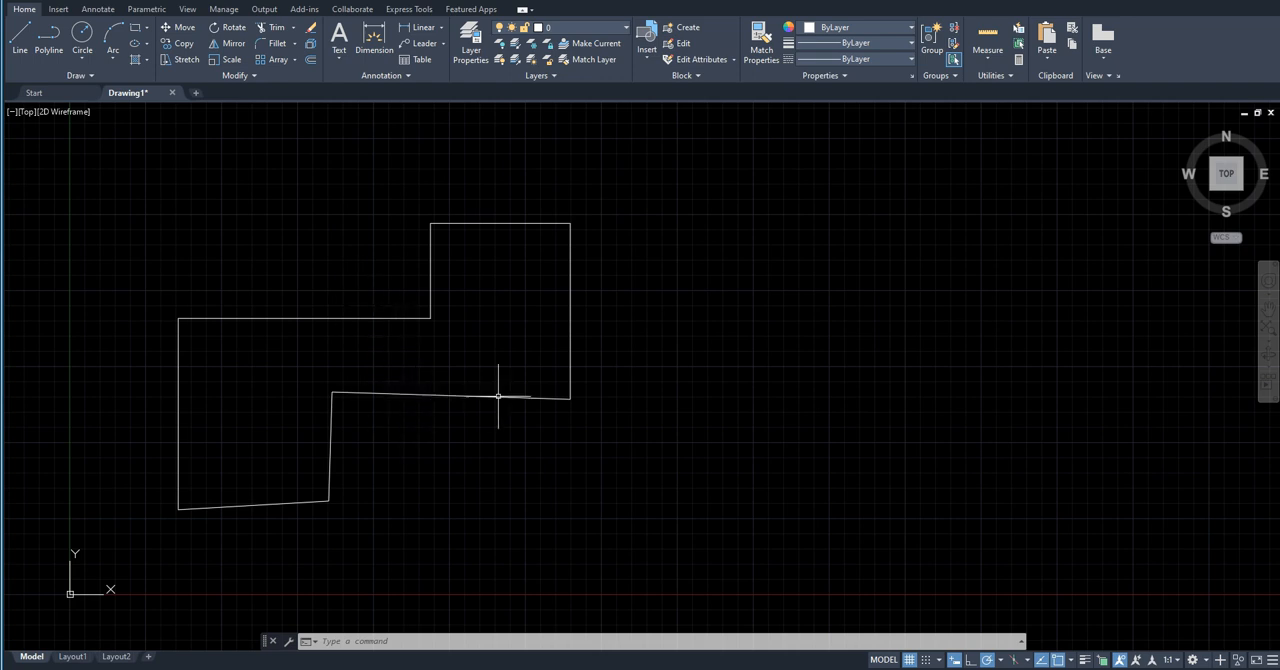
{"action": "left_click", "coordinate": [601, 443]}
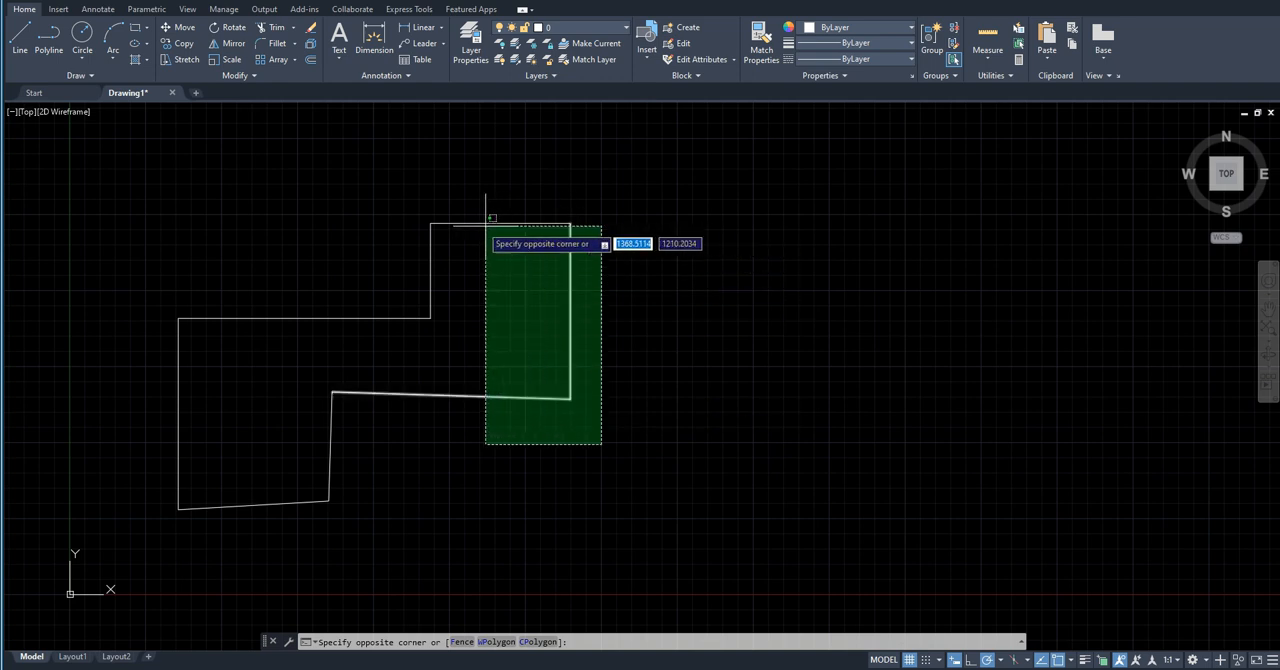
{"action": "left_click", "coordinate": [412, 203]}
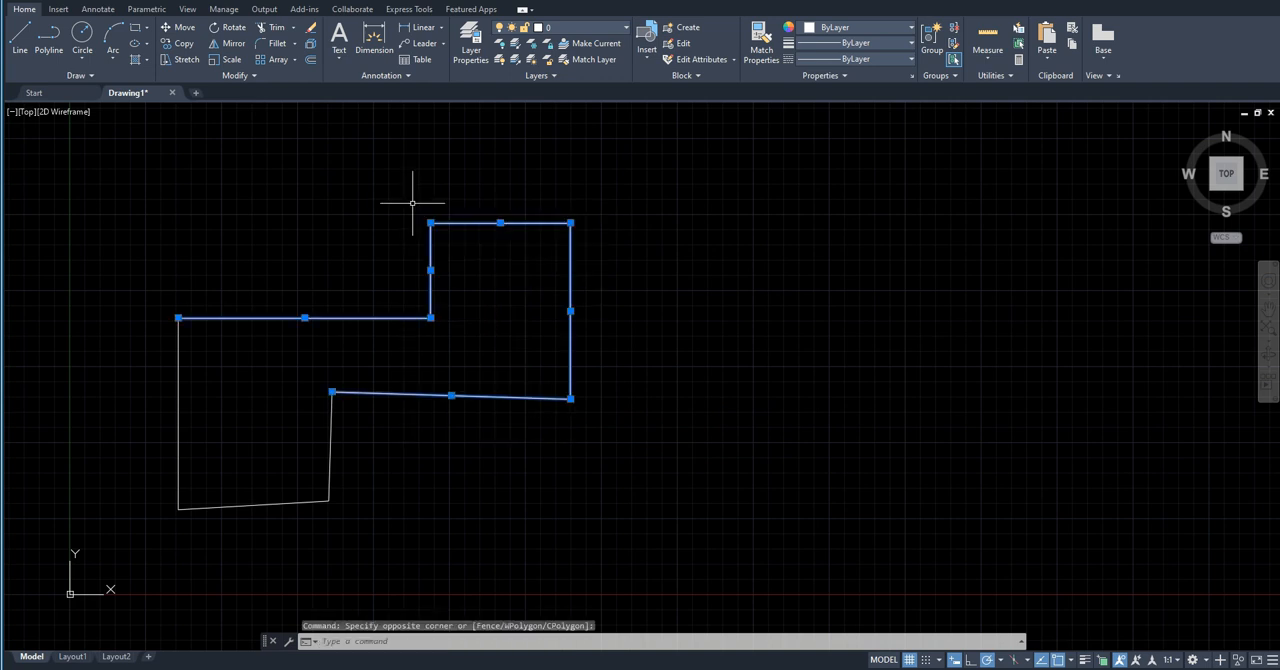
{"action": "type", "text": "st"}
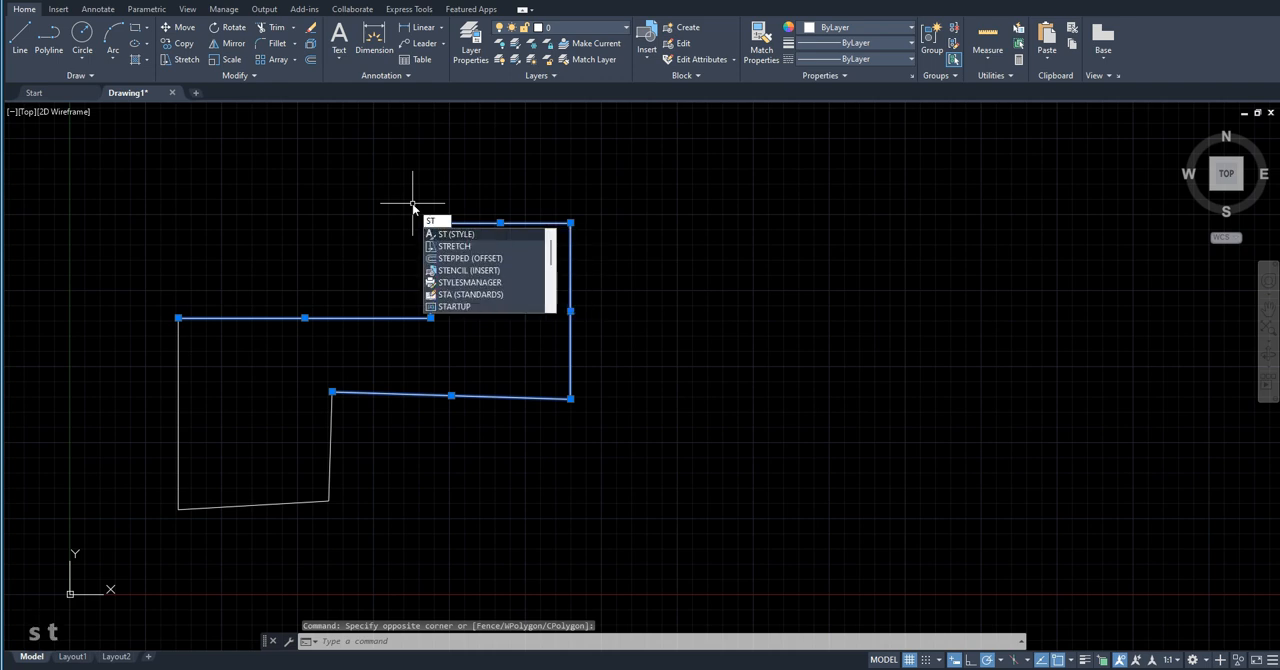
{"action": "type", "text": "r"}
{"action": "key", "text": "Return"}
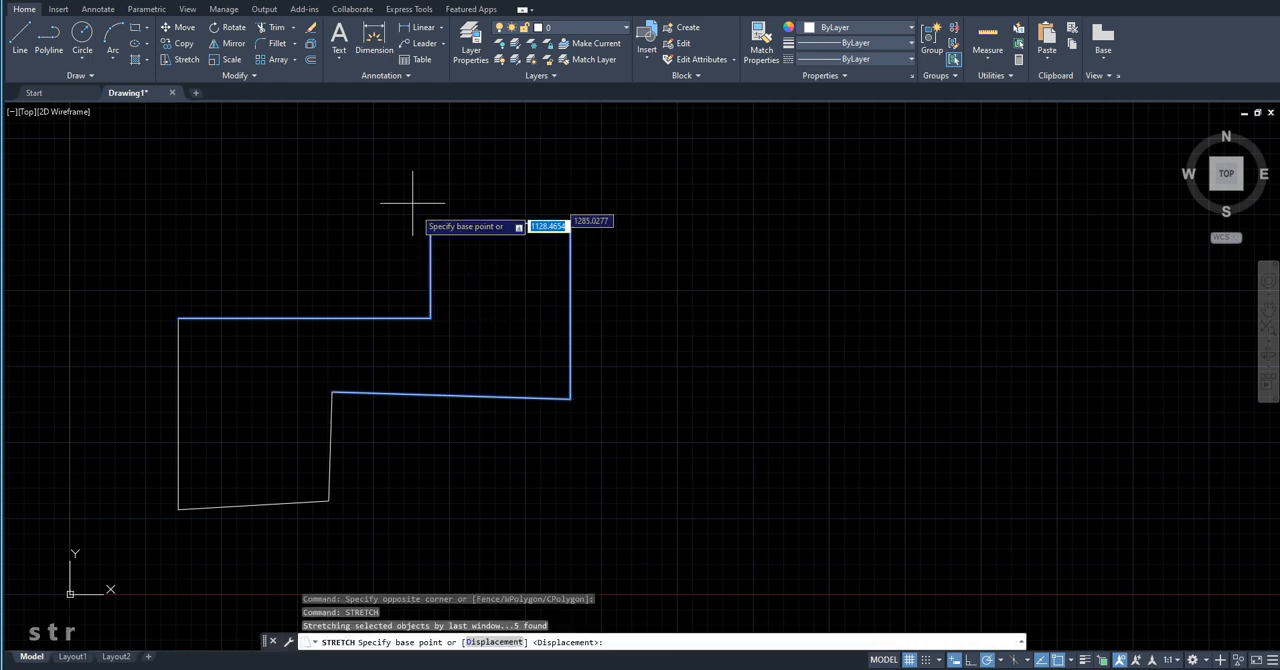
{"action": "left_click", "coordinate": [570, 398]}
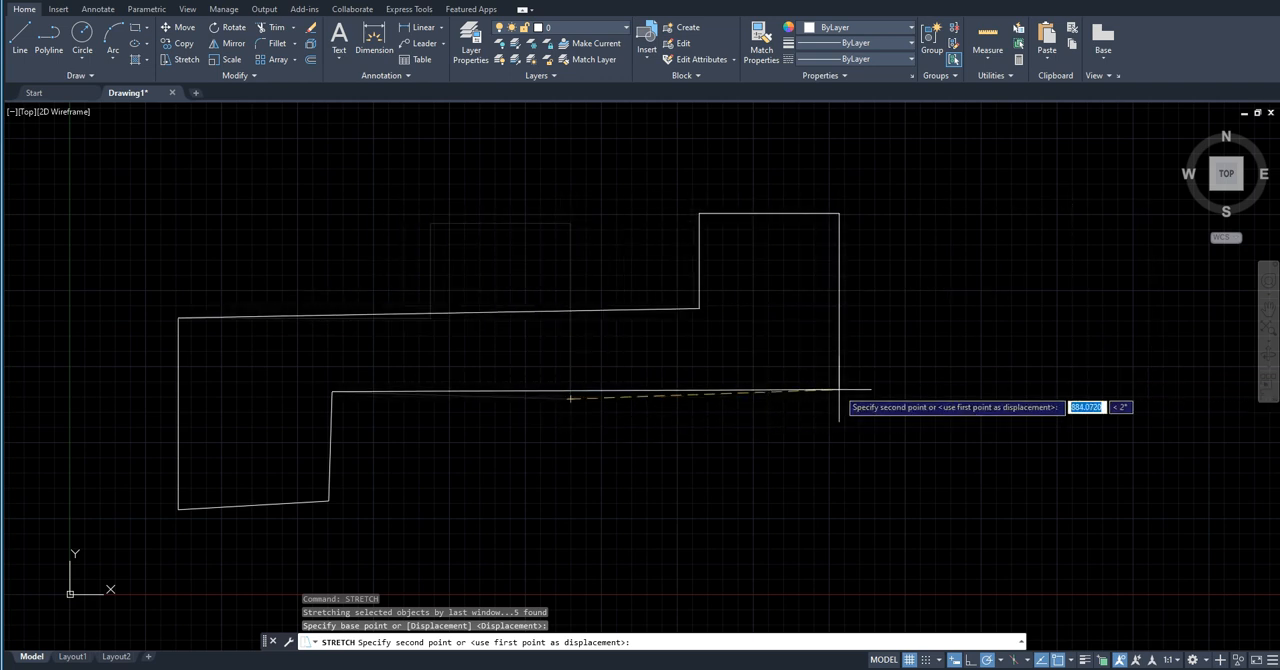
{"action": "key", "text": "Escape"}
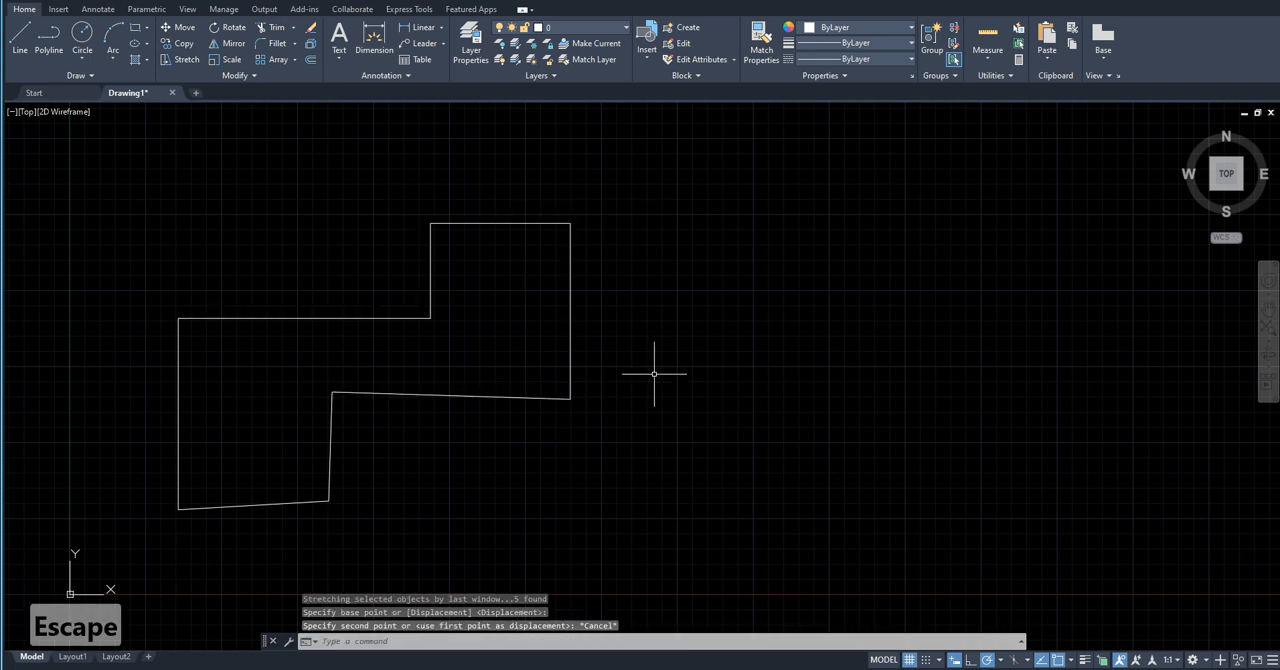
Step: Try to stretch only the top edge of the upper-right block to the left, leaving the lower corners outside the crossing selection
{"action": "left_click", "coordinate": [632, 272]}
{"action": "left_click", "coordinate": [343, 177]}
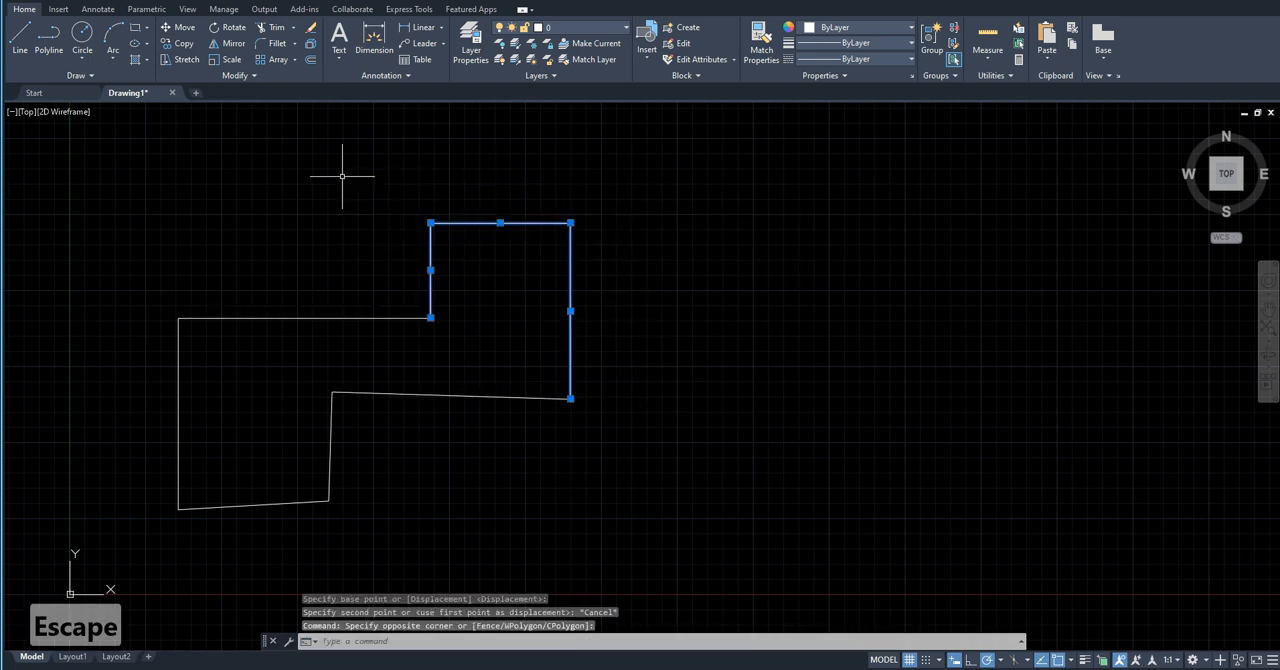
{"action": "type", "text": "s"}
{"action": "key", "text": "Return"}
{"action": "left_click", "coordinate": [349, 254]}
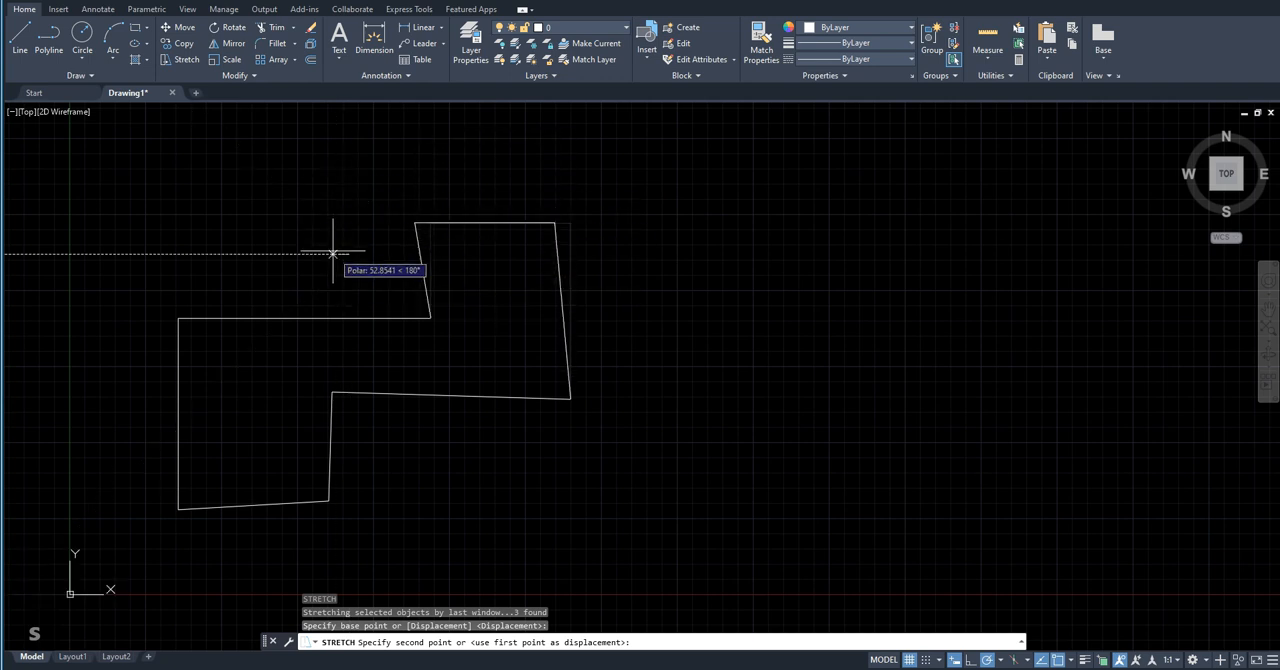
{"action": "key", "text": "Escape"}
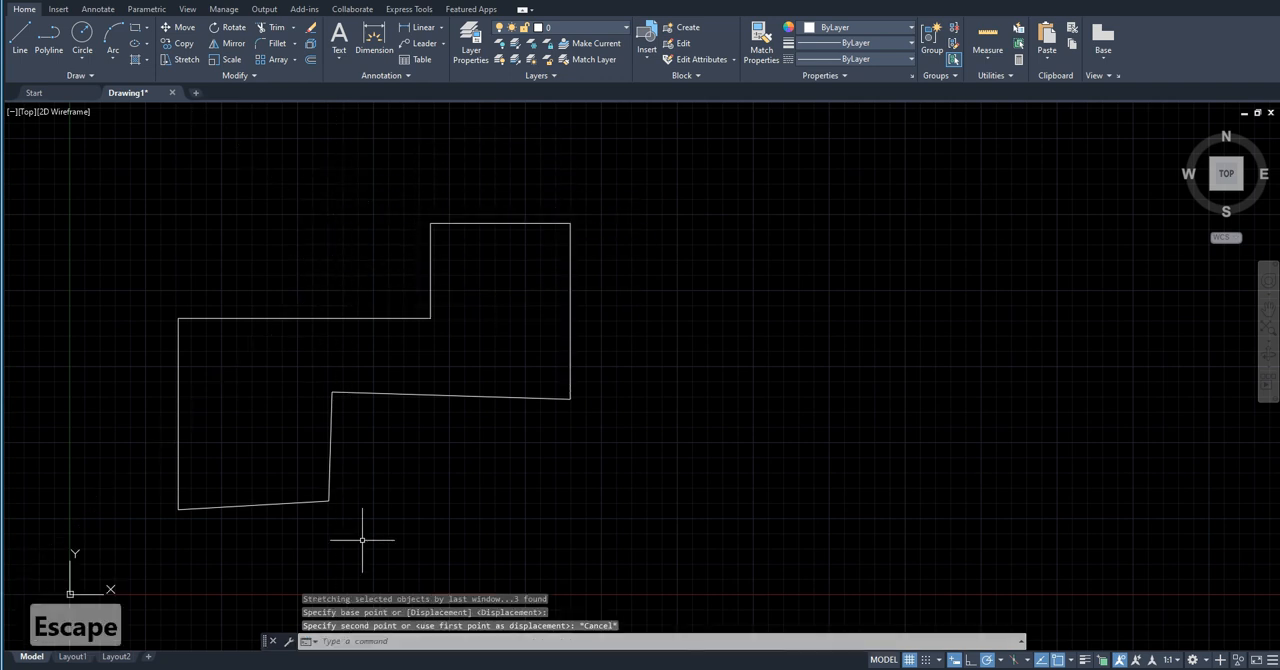
Step: Try to stretch the bottom end of the outline's lower-left leg straight down
{"action": "left_click", "coordinate": [361, 528]}
{"action": "left_click", "coordinate": [149, 434]}
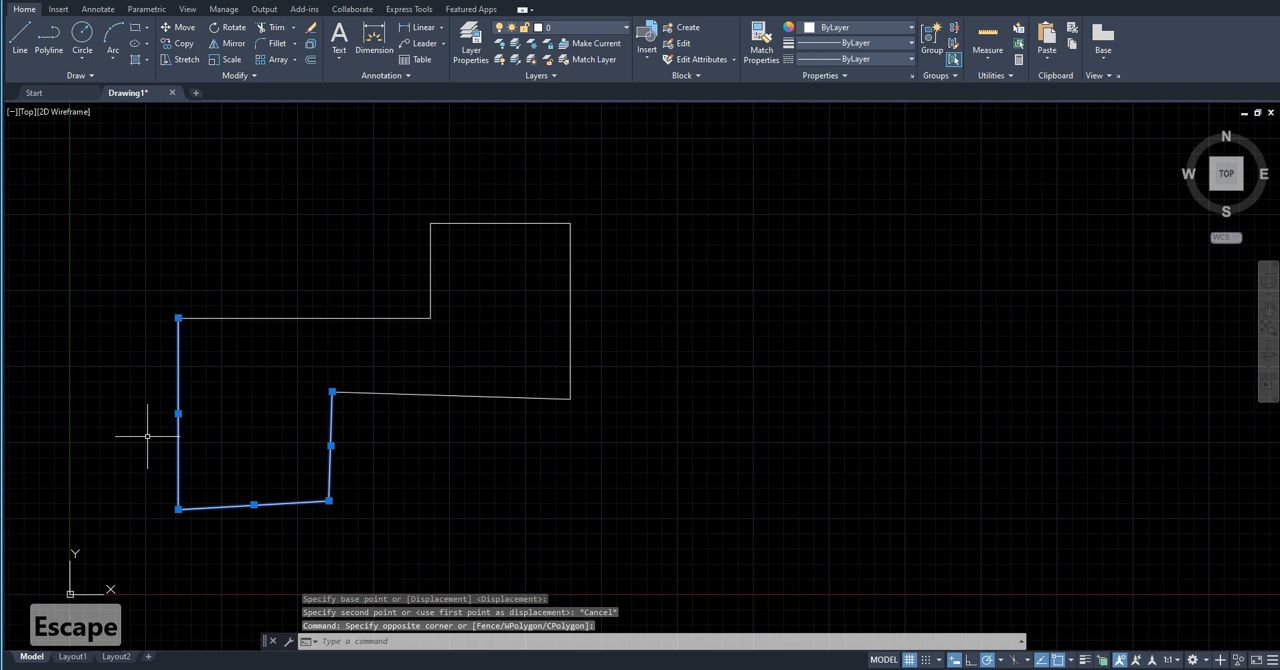
{"action": "type", "text": "s"}
{"action": "key", "text": "Return"}
{"action": "left_click", "coordinate": [146, 437]}
{"action": "middle_click_drag", "start_coordinate": [143, 530], "coordinate": [149, 400]}
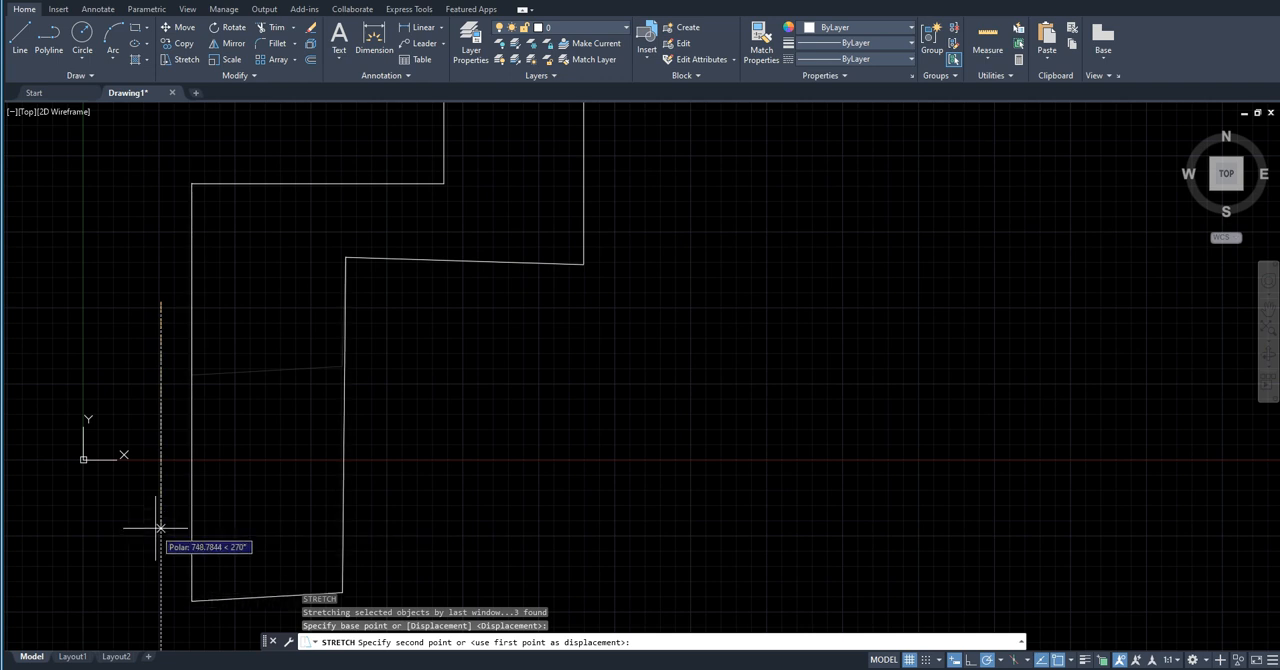
{"action": "key", "text": "Escape"}
{"action": "scroll", "coordinate": [176, 449], "scroll_direction": "down", "scroll_amount": 4}
{"action": "scroll", "coordinate": [242, 383], "scroll_direction": "up", "scroll_amount": 2}
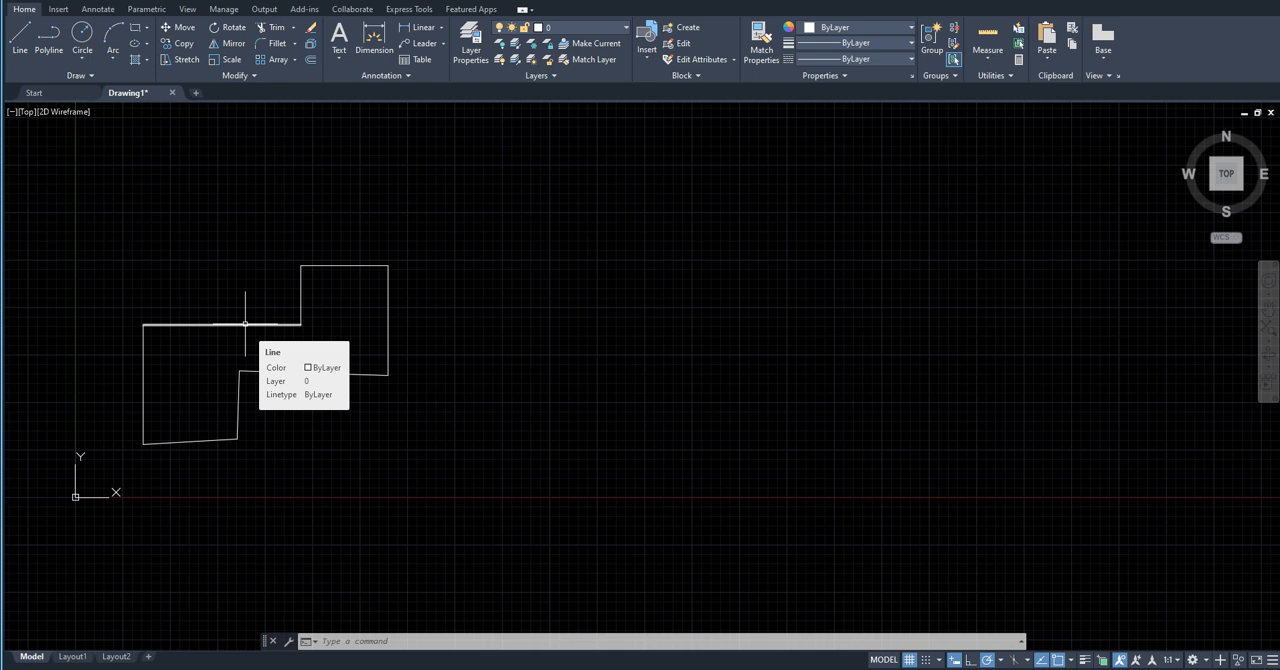
Step: Erase the whole stepped outline using a crossing selection
{"action": "left_click", "coordinate": [509, 499]}
{"action": "left_click", "coordinate": [126, 211]}
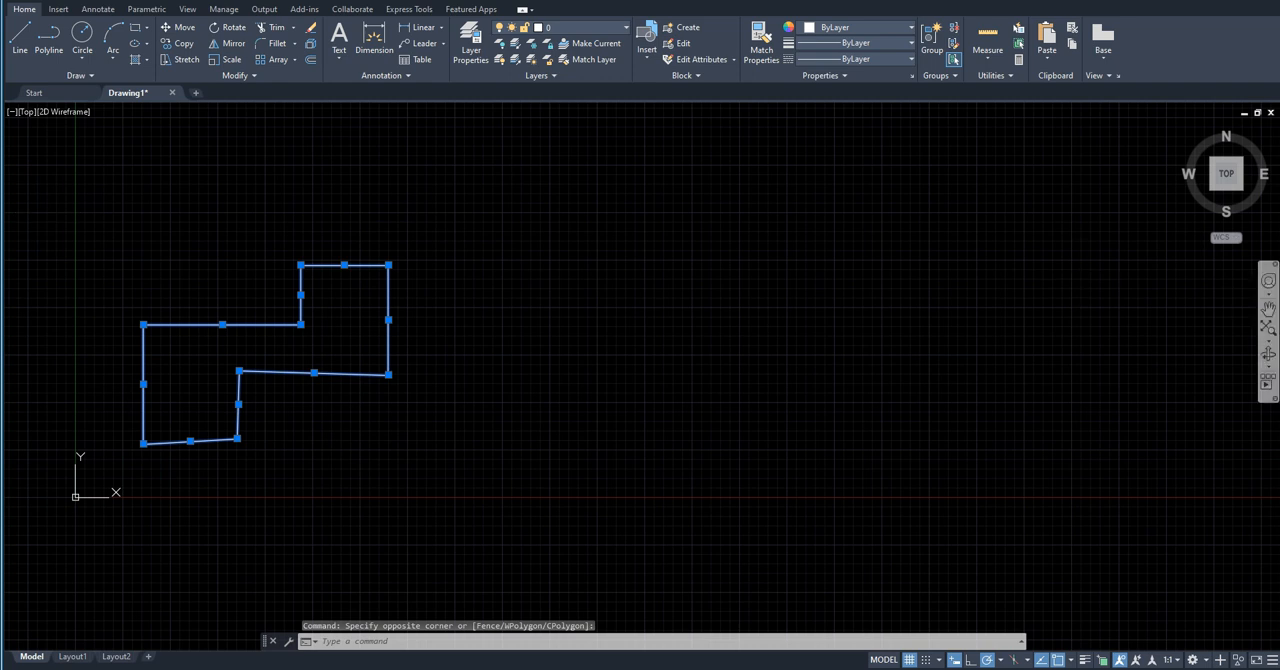
{"action": "key", "text": "Delete"}
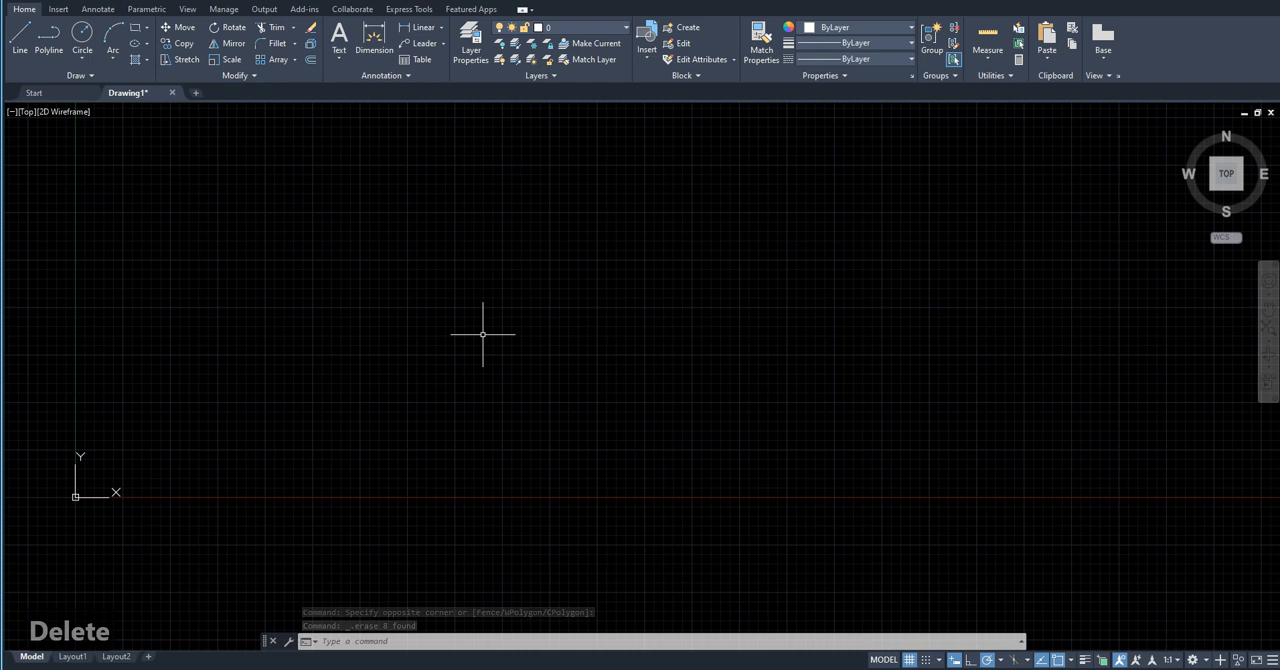
Step: Draw a closed, irregular 20-vertex outline with Polyline, mostly above the X axis, its short lower-left closing edge about 411 units long
{"action": "type", "text": "pli"}
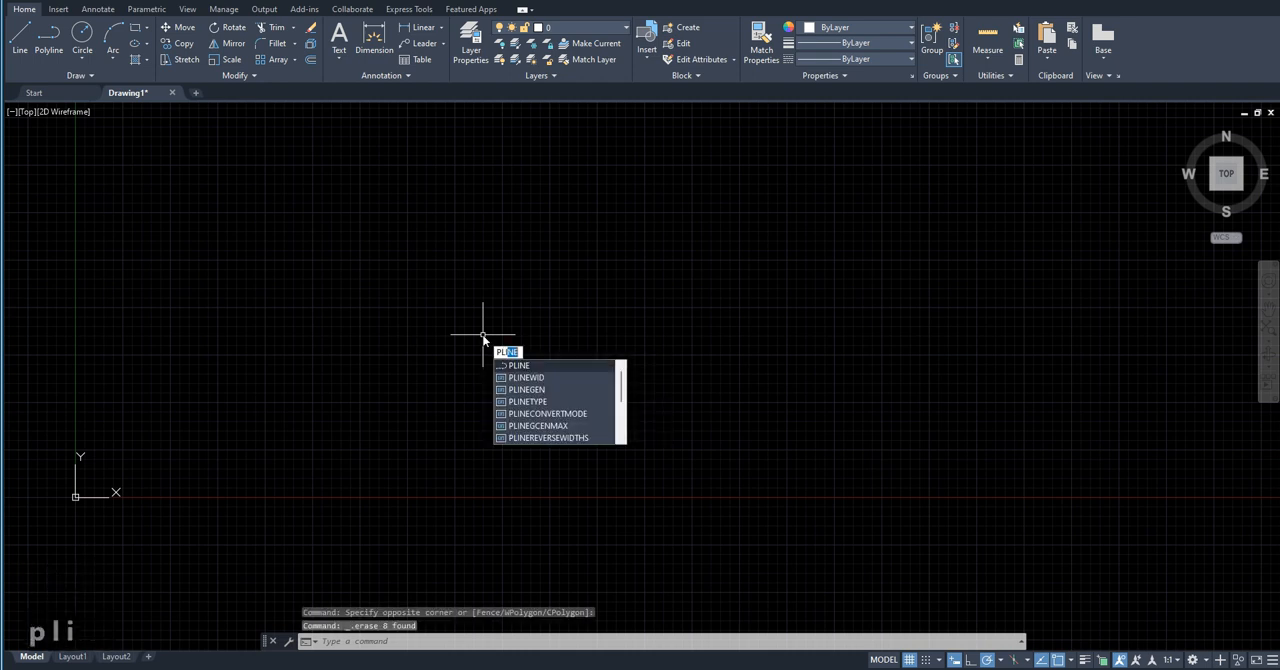
{"action": "key", "text": "Return"}
{"action": "left_click", "coordinate": [334, 435]}
{"action": "left_click", "coordinate": [324, 256]}
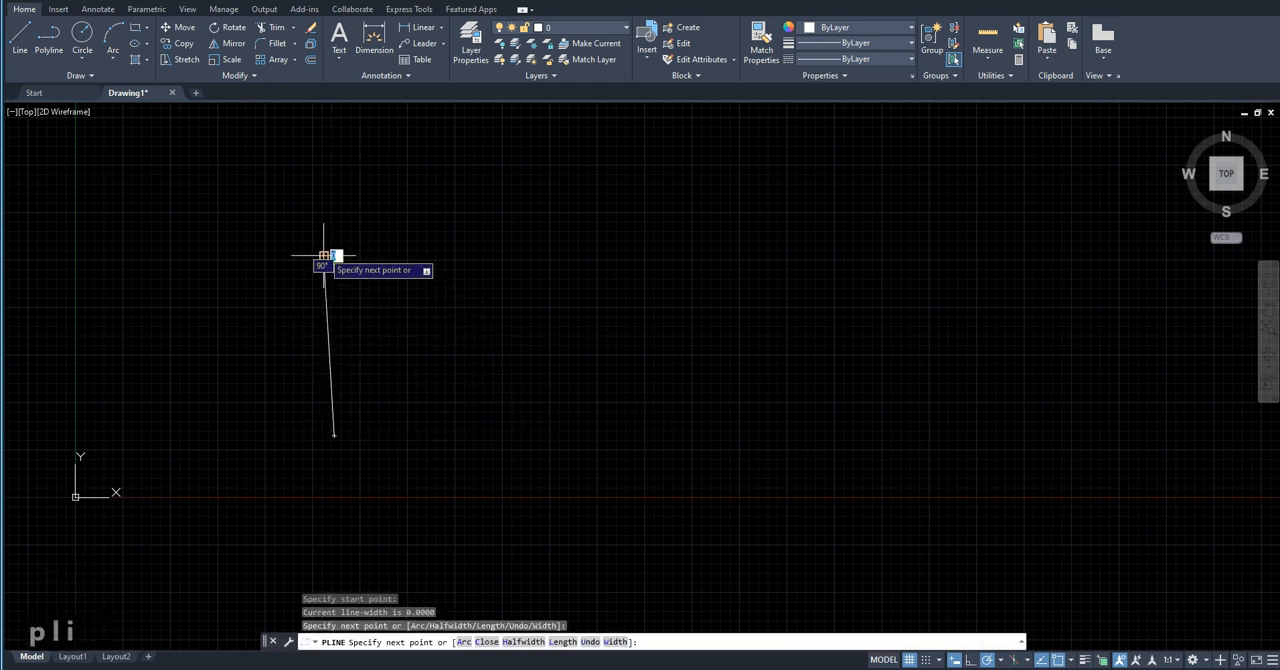
{"action": "left_click", "coordinate": [490, 192]}
{"action": "left_click", "coordinate": [762, 124]}
{"action": "left_click", "coordinate": [809, 266]}
{"action": "left_click", "coordinate": [518, 267]}
{"action": "left_click", "coordinate": [410, 339]}
{"action": "left_click", "coordinate": [598, 339]}
{"action": "left_click", "coordinate": [777, 301]}
{"action": "left_click", "coordinate": [809, 333]}
{"action": "left_click", "coordinate": [750, 392]}
{"action": "left_click", "coordinate": [663, 424]}
{"action": "left_click", "coordinate": [590, 497]}
{"action": "left_click", "coordinate": [570, 549]}
{"action": "left_click", "coordinate": [413, 476]}
{"action": "left_click", "coordinate": [518, 372]}
{"action": "left_click", "coordinate": [618, 372]}
{"action": "left_click", "coordinate": [556, 353]}
{"action": "left_click", "coordinate": [474, 373]}
{"action": "left_click", "coordinate": [412, 434]}
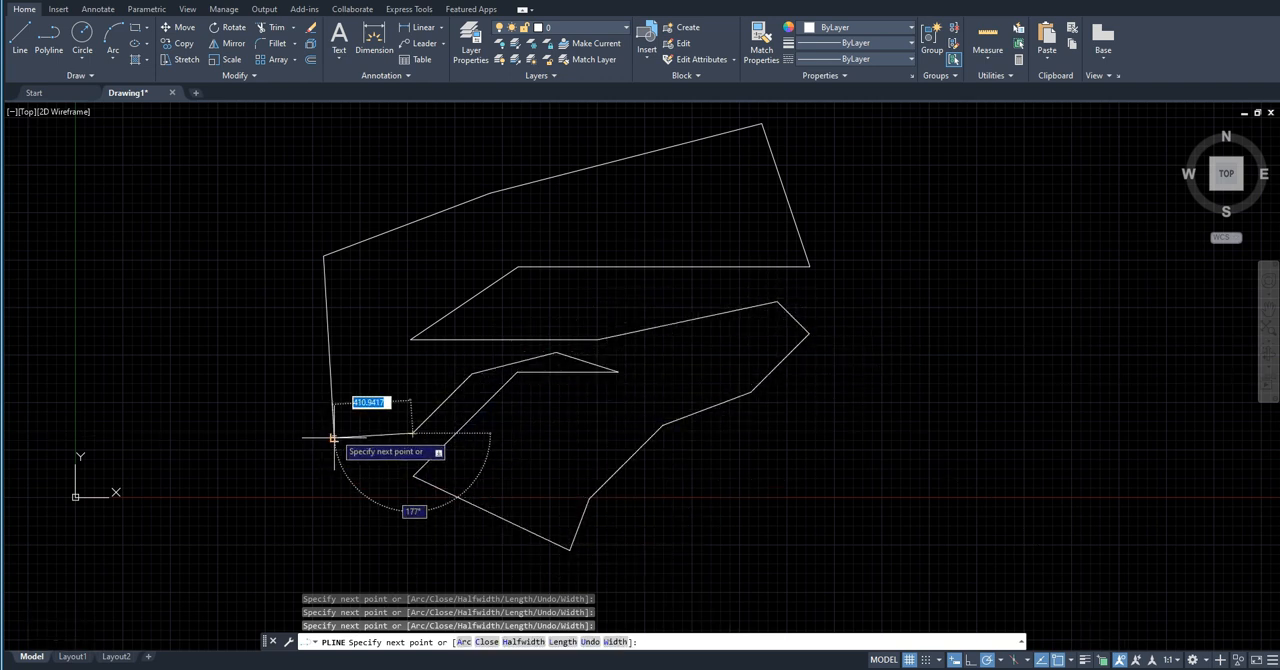
{"action": "left_click", "coordinate": [333, 436]}
{"action": "key", "text": "Return"}
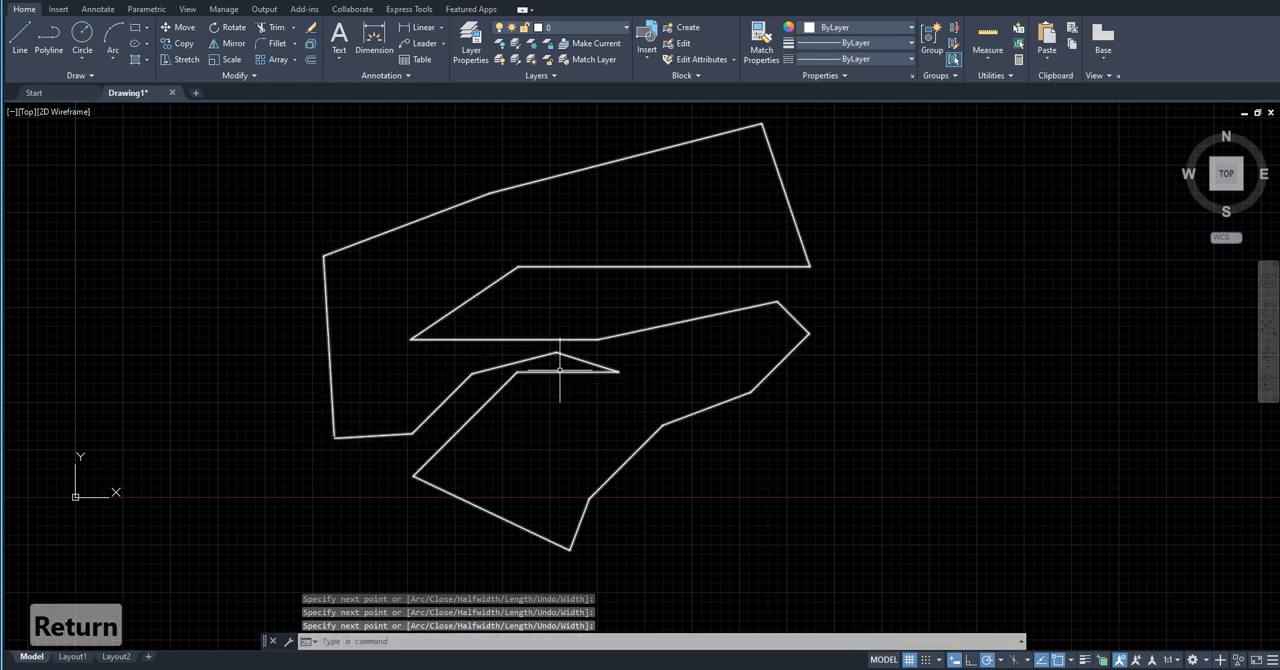
Step: Select the entire polyline with a crossing selection over its middle
{"action": "left_click", "coordinate": [563, 389]}
{"action": "left_click", "coordinate": [478, 228]}
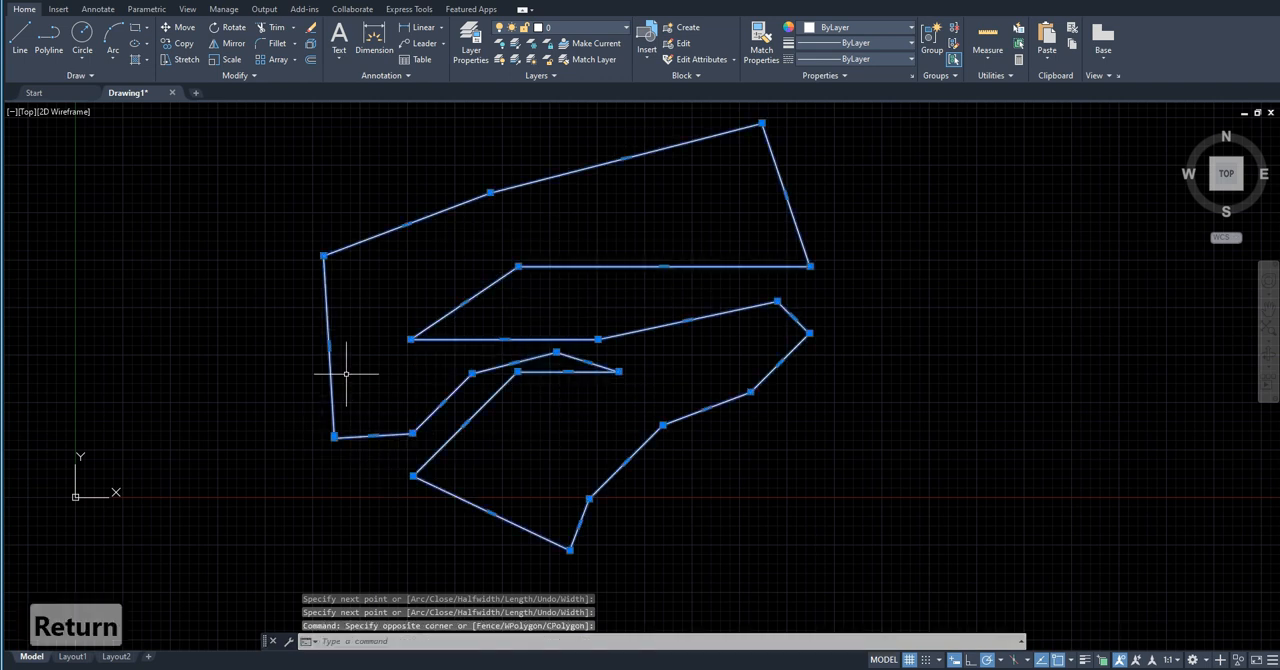
{"action": "scroll", "coordinate": [343, 420], "scroll_direction": "down", "scroll_amount": 4}
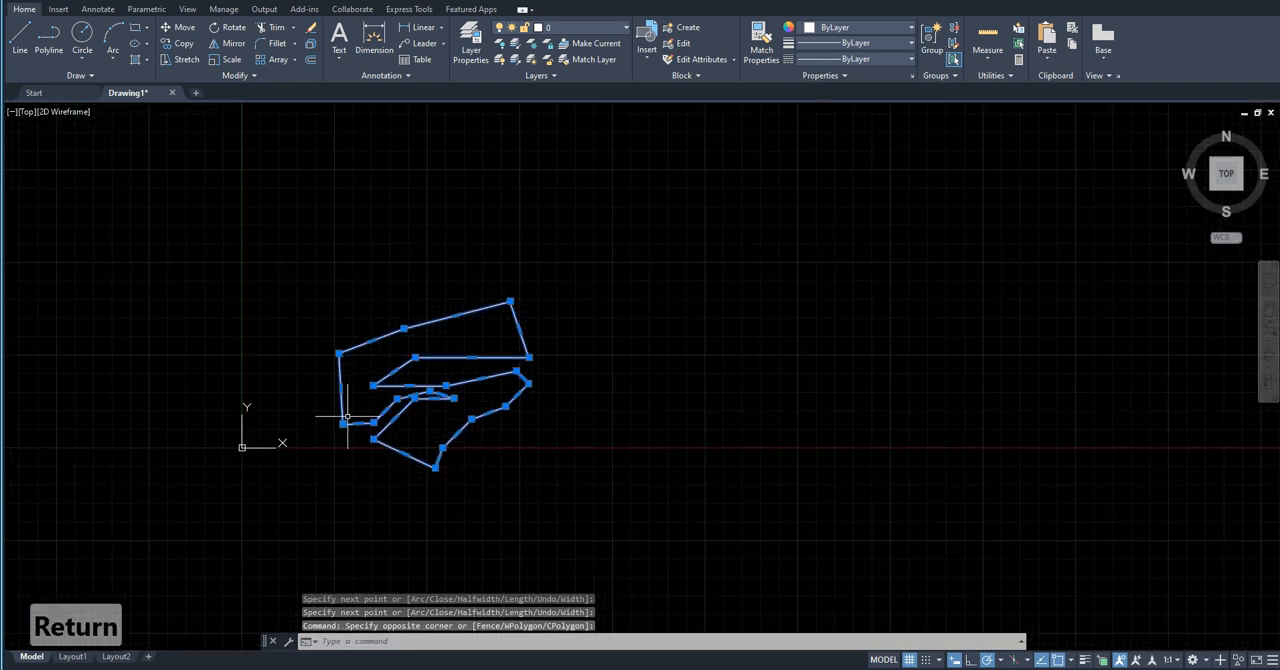
{"action": "scroll", "coordinate": [343, 420], "scroll_direction": "up", "scroll_amount": 2}
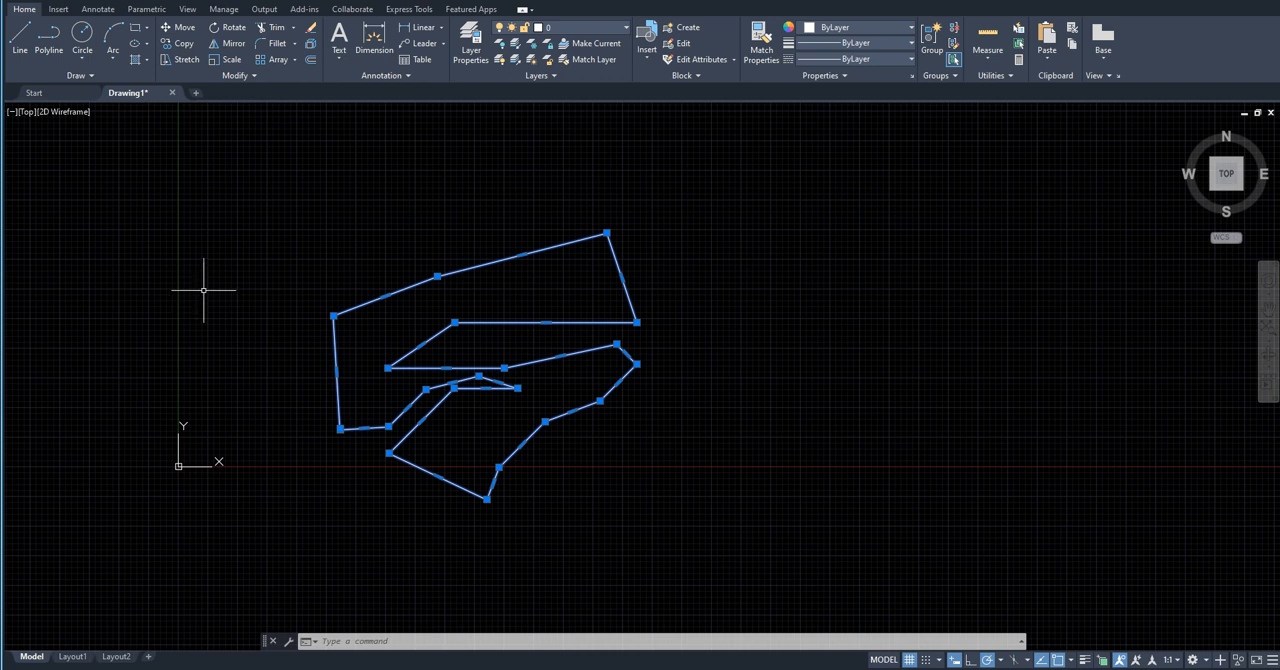
Step: Start the Plot command and choose DWG To PDF.pc3 as the plotter
{"action": "type", "text": "ploi"}
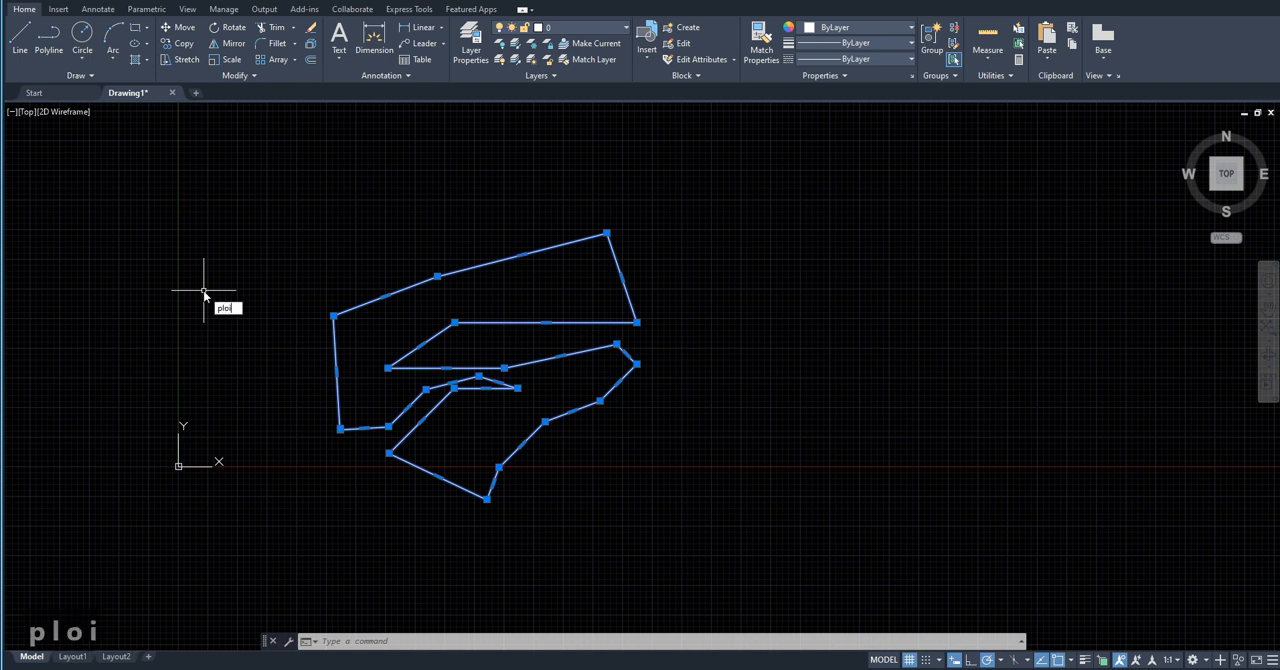
{"action": "key", "text": "BackSpace"}
{"action": "type", "text": "t"}
{"action": "key", "text": "Return"}
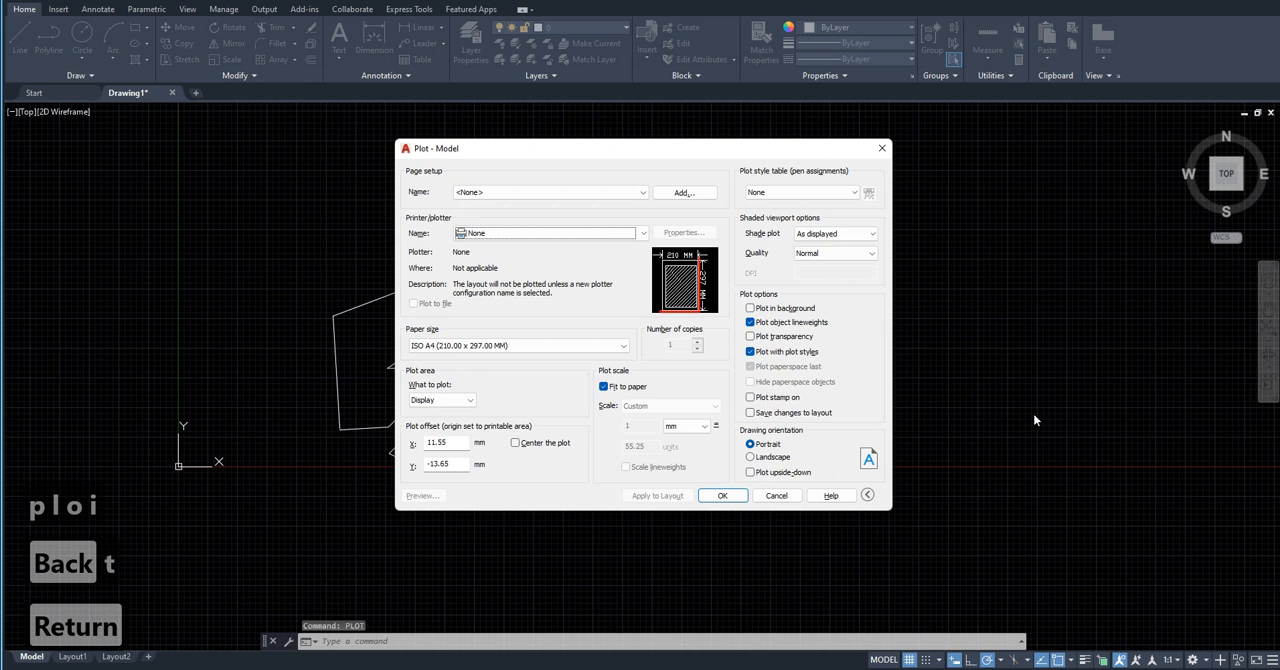
{"action": "left_click", "coordinate": [582, 194]}
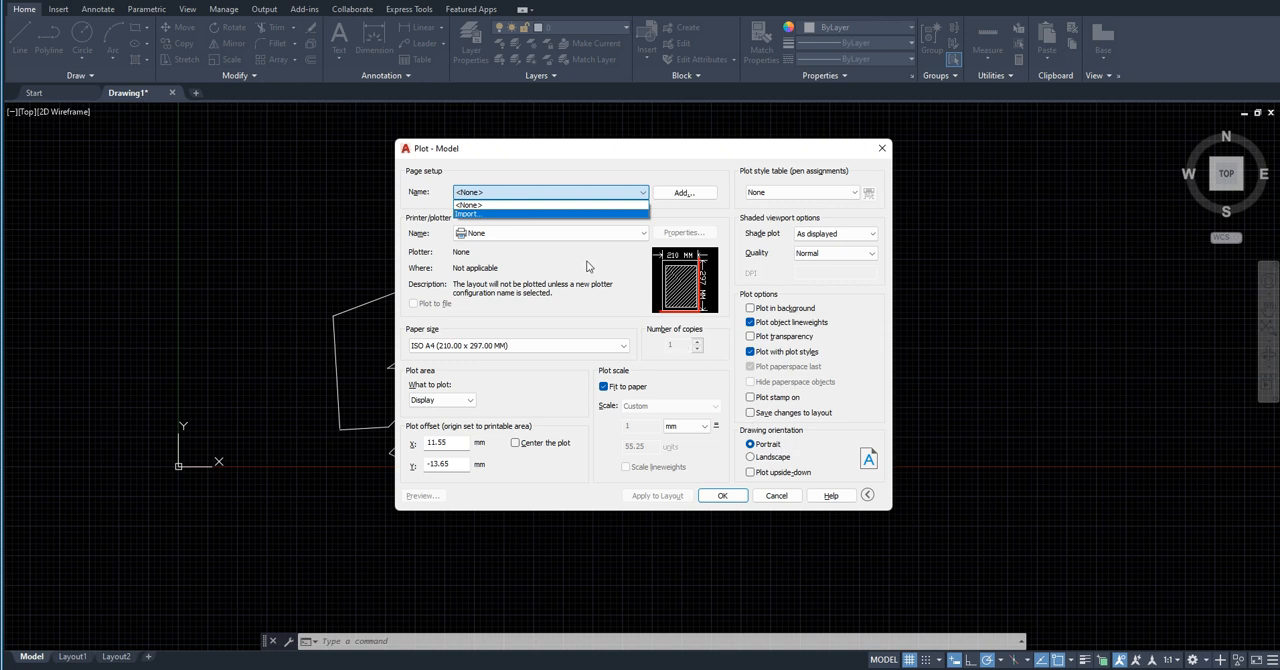
{"action": "left_click", "coordinate": [590, 194]}
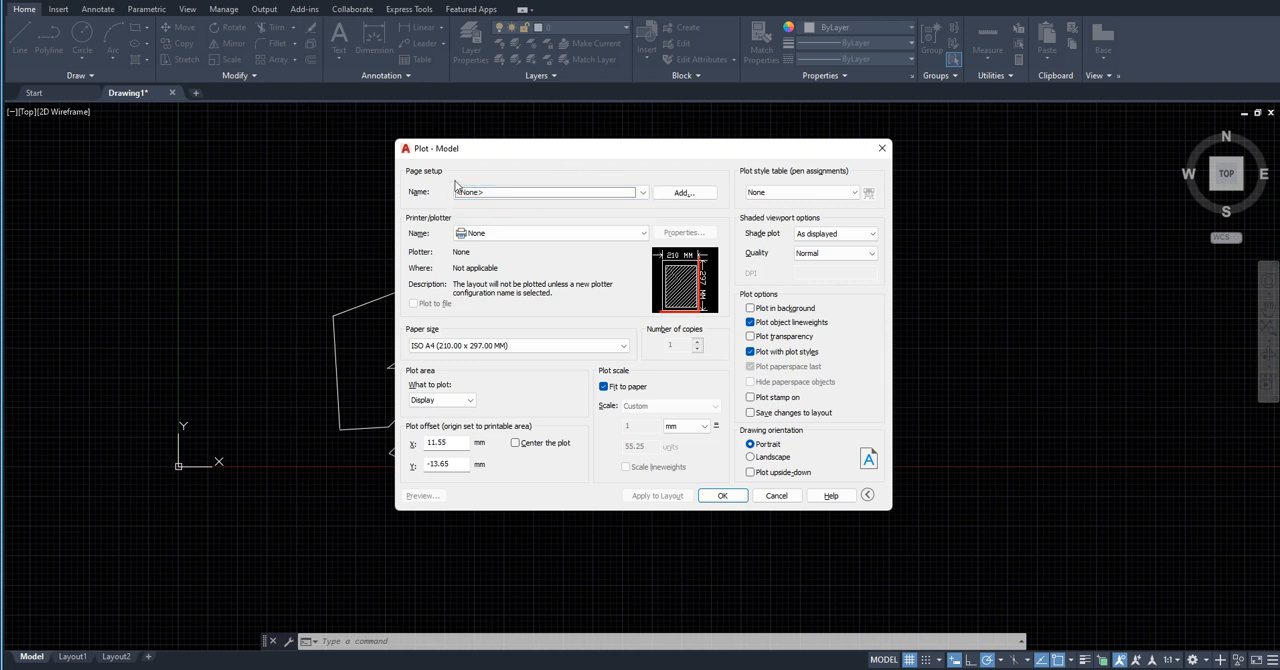
{"action": "left_click", "coordinate": [514, 234]}
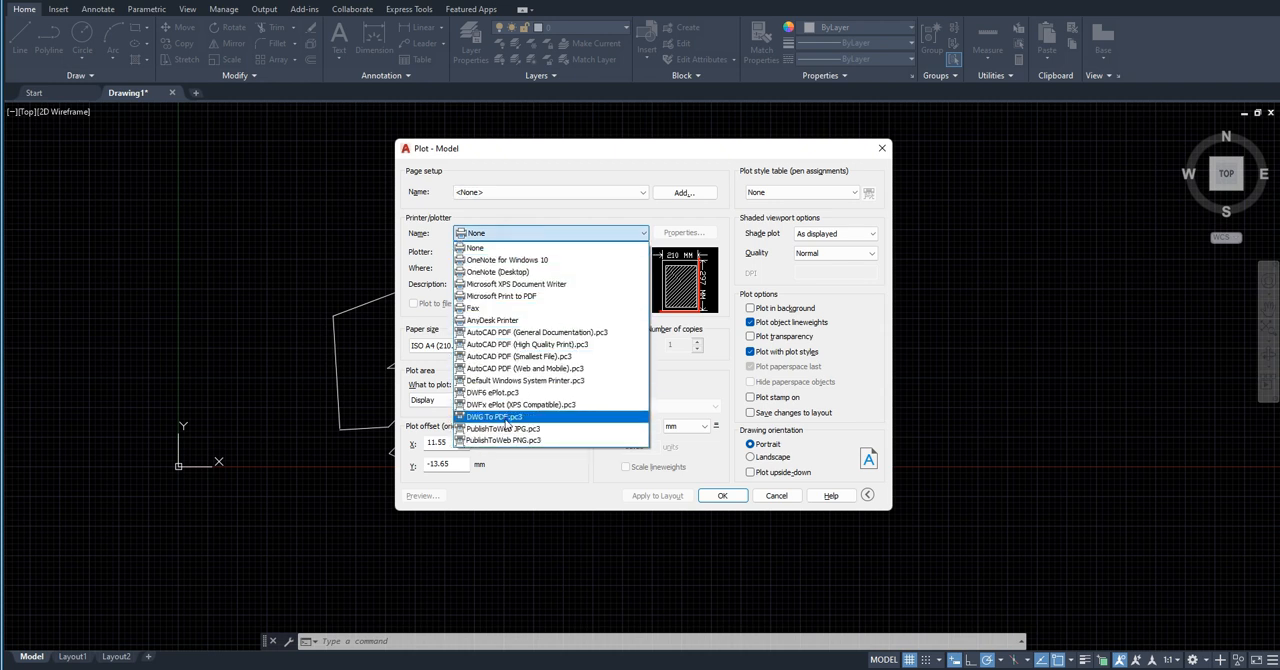
{"action": "left_click", "coordinate": [507, 420]}
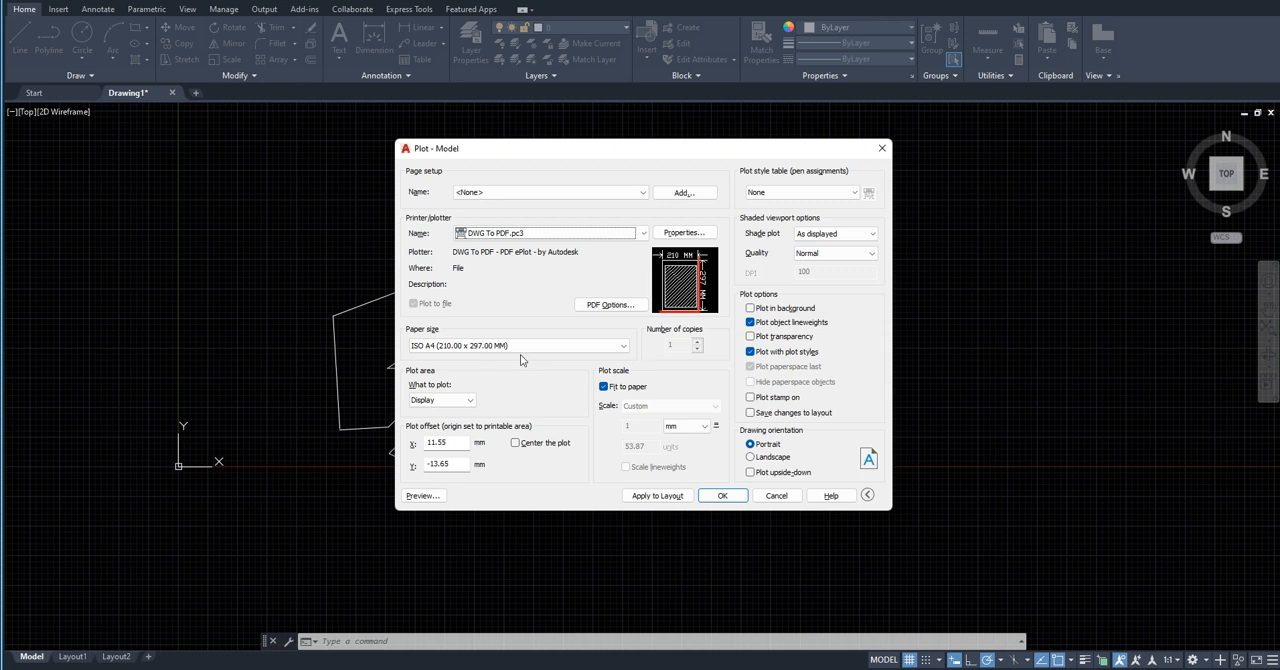
Step: Preview the plot with the plot area set to Display, and close the preview
{"action": "left_click", "coordinate": [447, 400]}
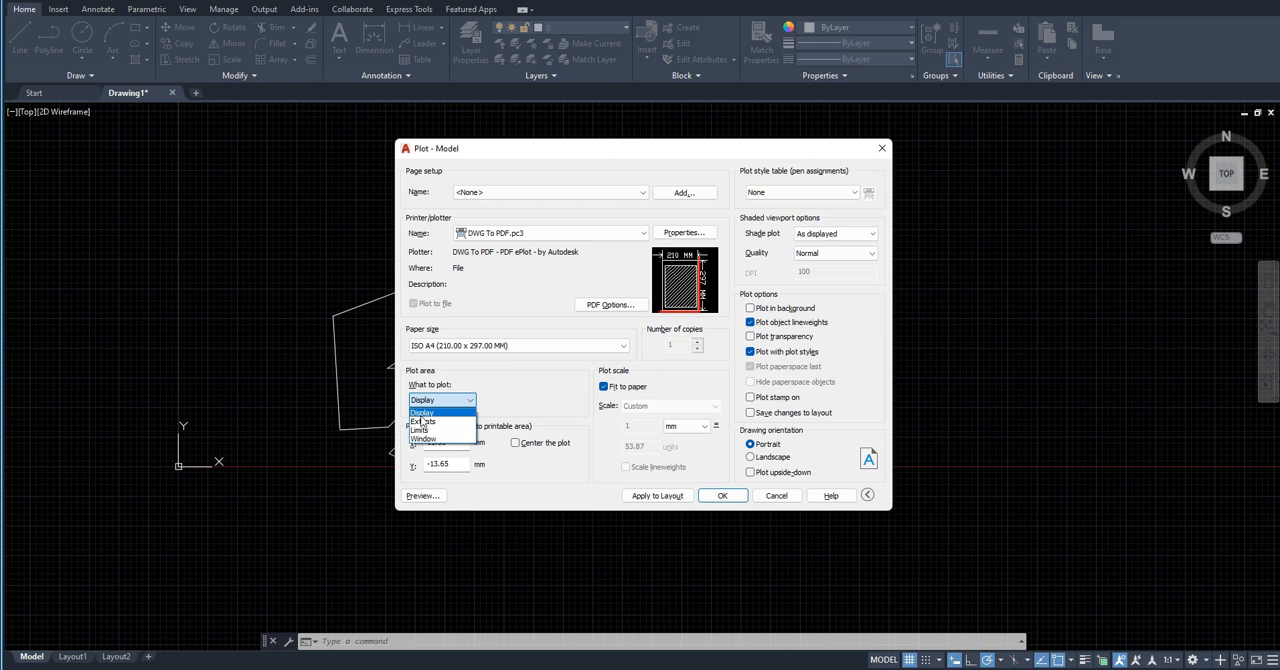
{"action": "left_click", "coordinate": [421, 415]}
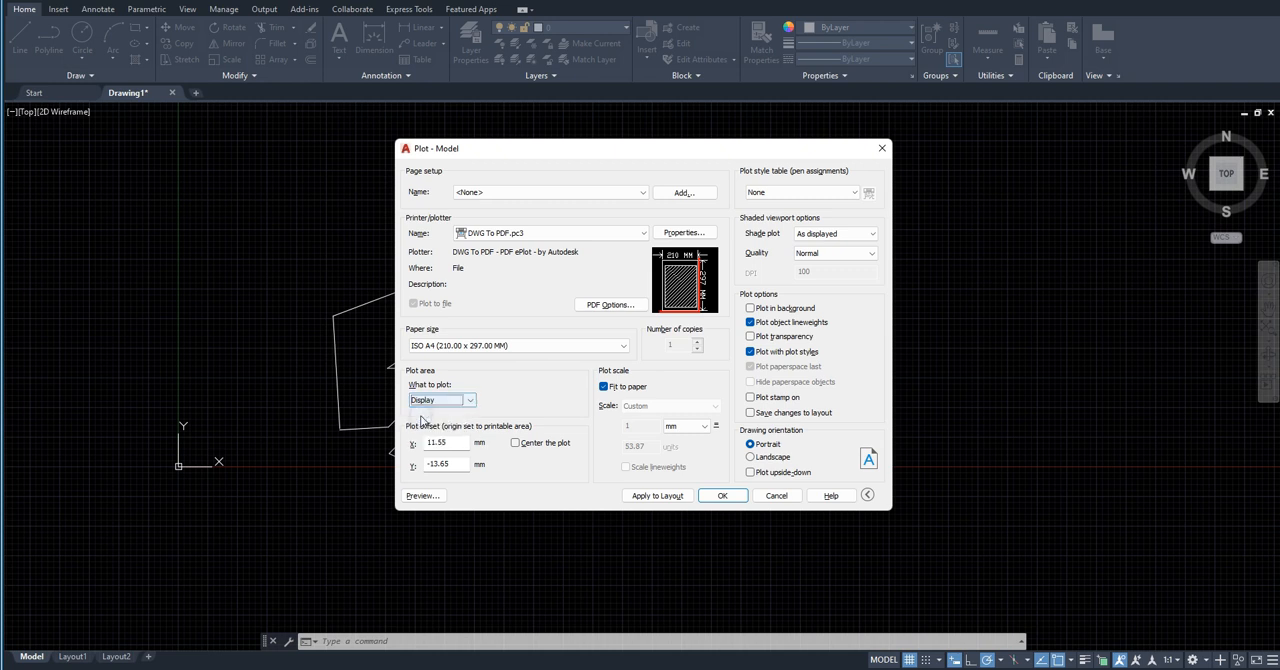
{"action": "left_click", "coordinate": [434, 499]}
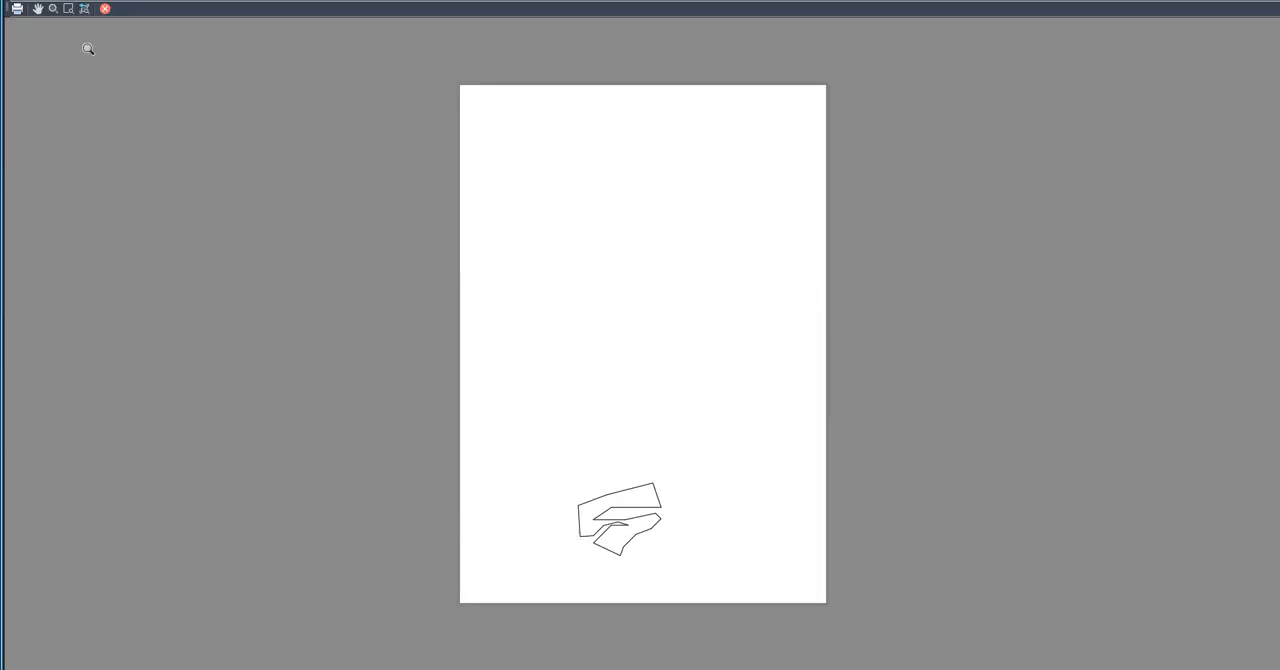
{"action": "left_click", "coordinate": [107, 12]}
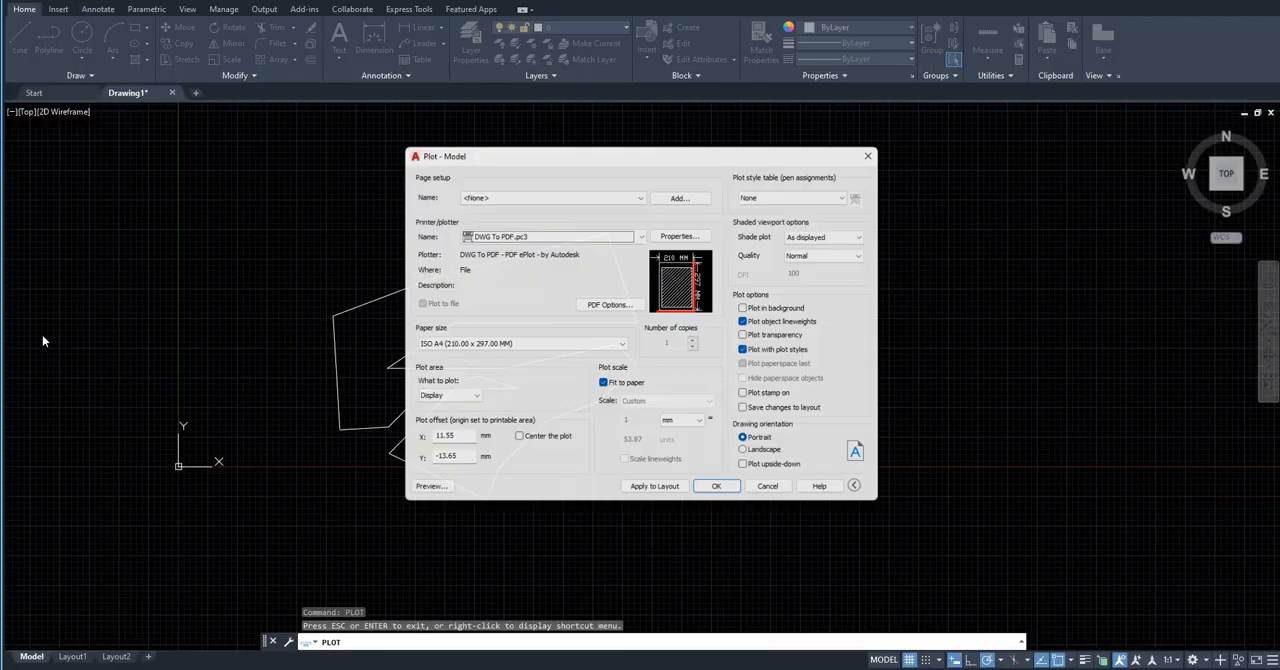
Step: Set the plot area to Extents, preview the sheet and return to the plot settings
{"action": "left_click", "coordinate": [465, 401]}
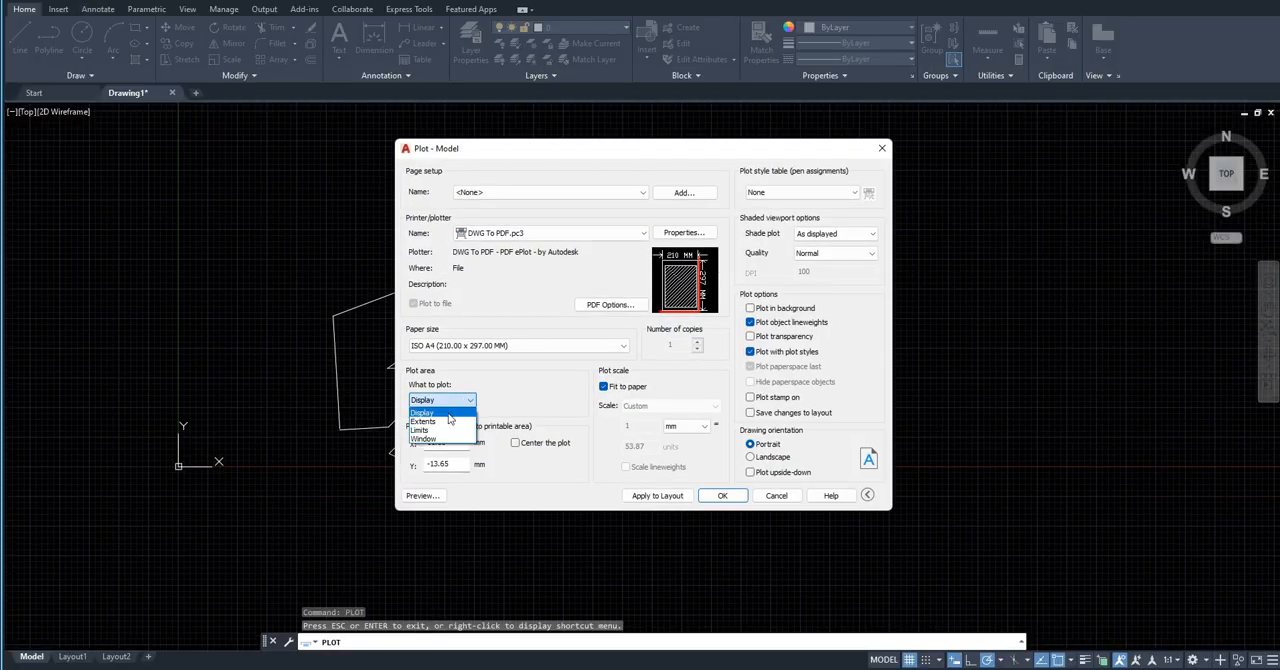
{"action": "left_click", "coordinate": [443, 422]}
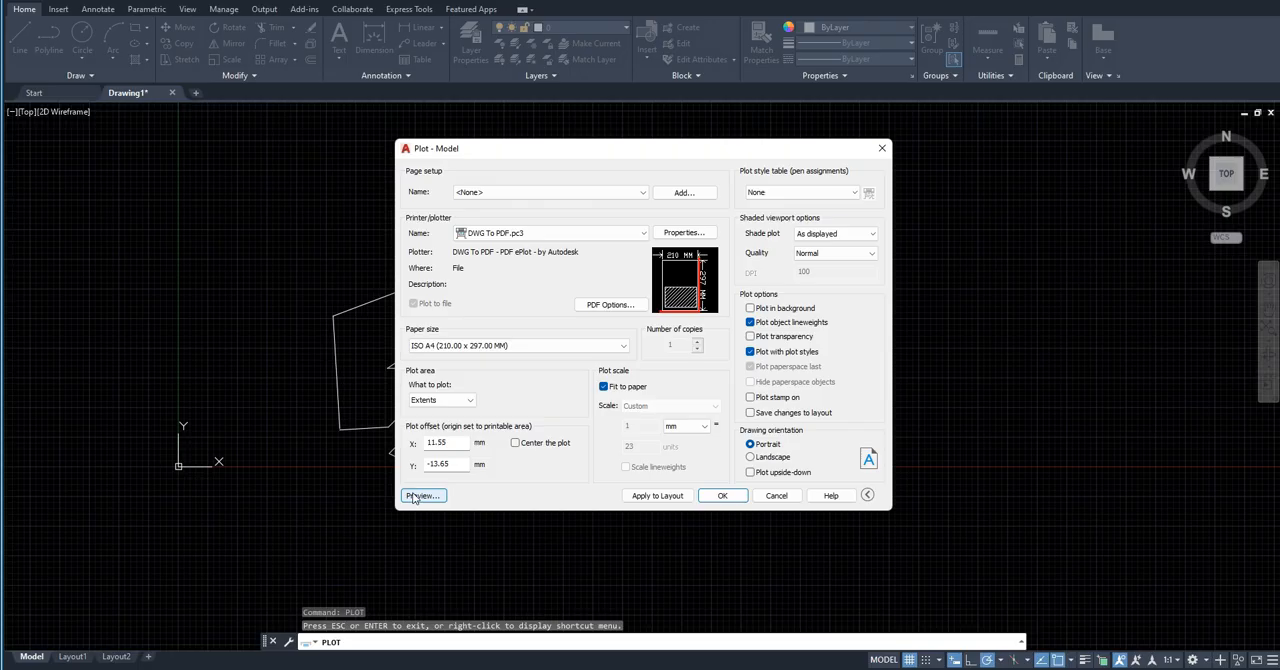
{"action": "left_click", "coordinate": [420, 496]}
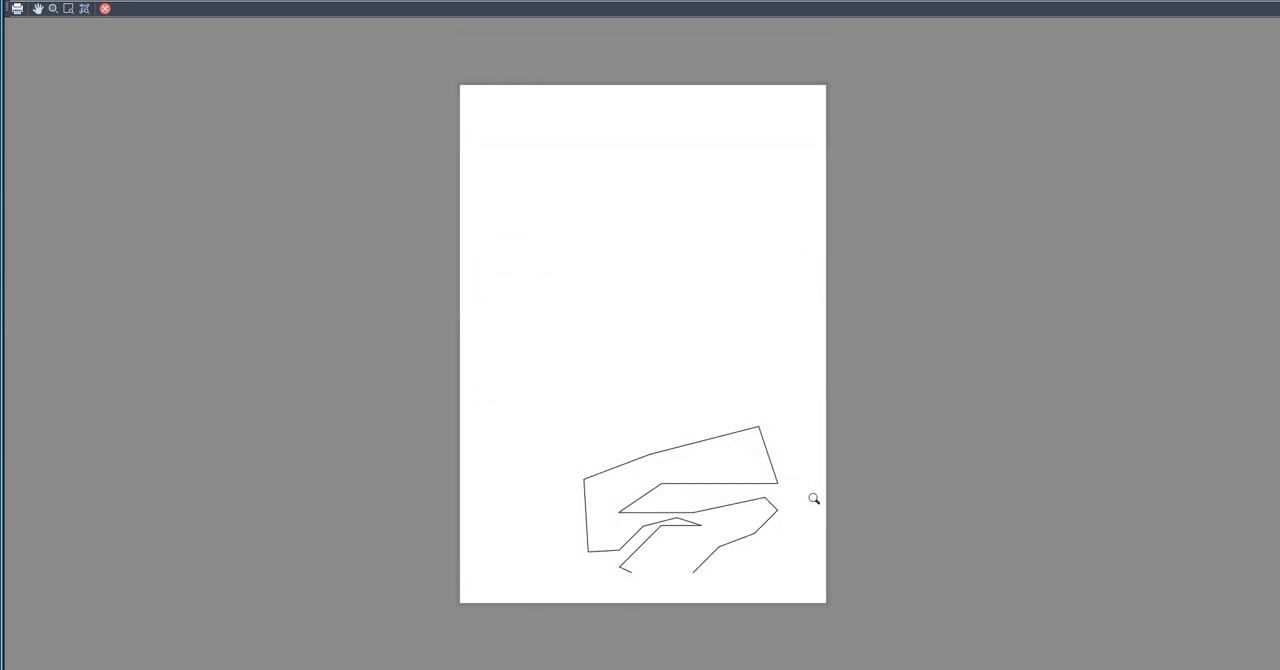
{"action": "left_click", "coordinate": [105, 9]}
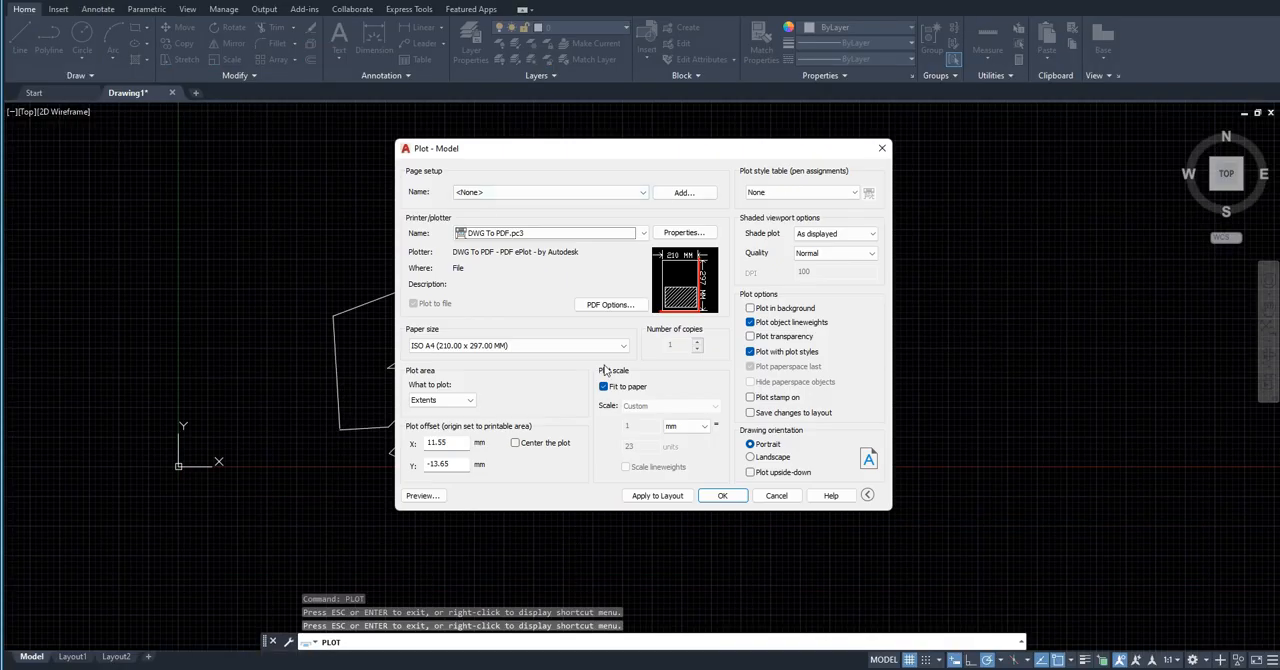
Step: Change the drawing orientation to Landscape, preview the sheet and return to the plot settings
{"action": "mouse_move", "coordinate": [687, 298]}
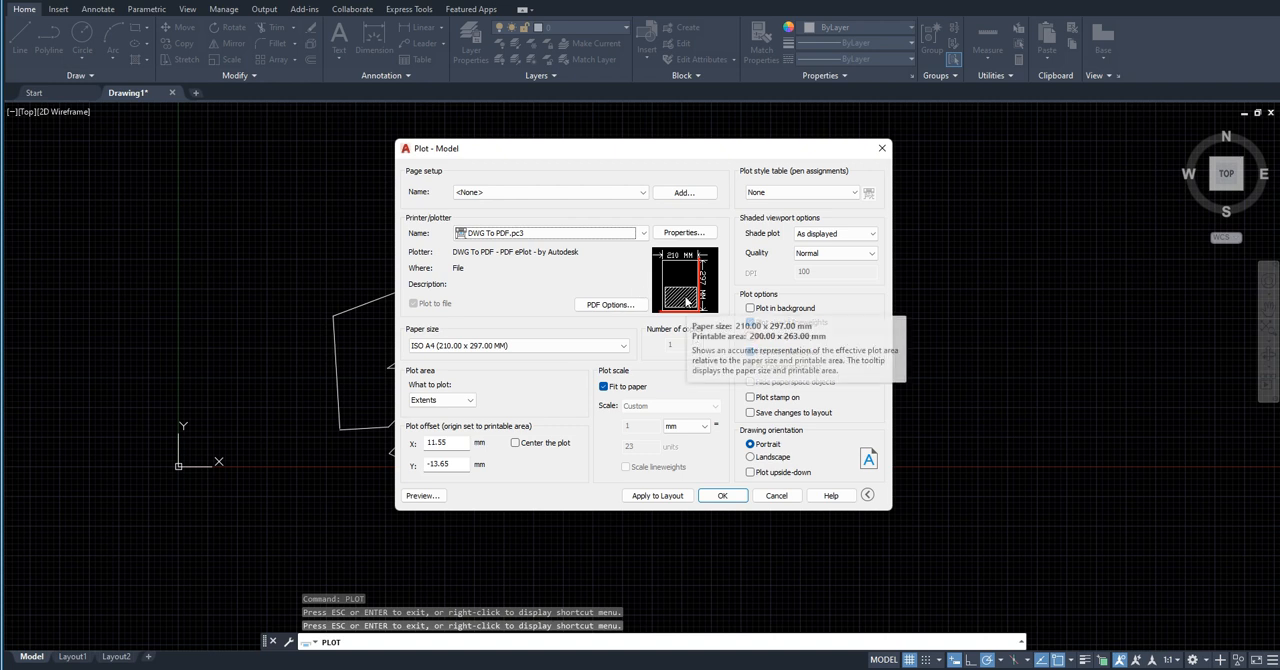
{"action": "left_click", "coordinate": [752, 458]}
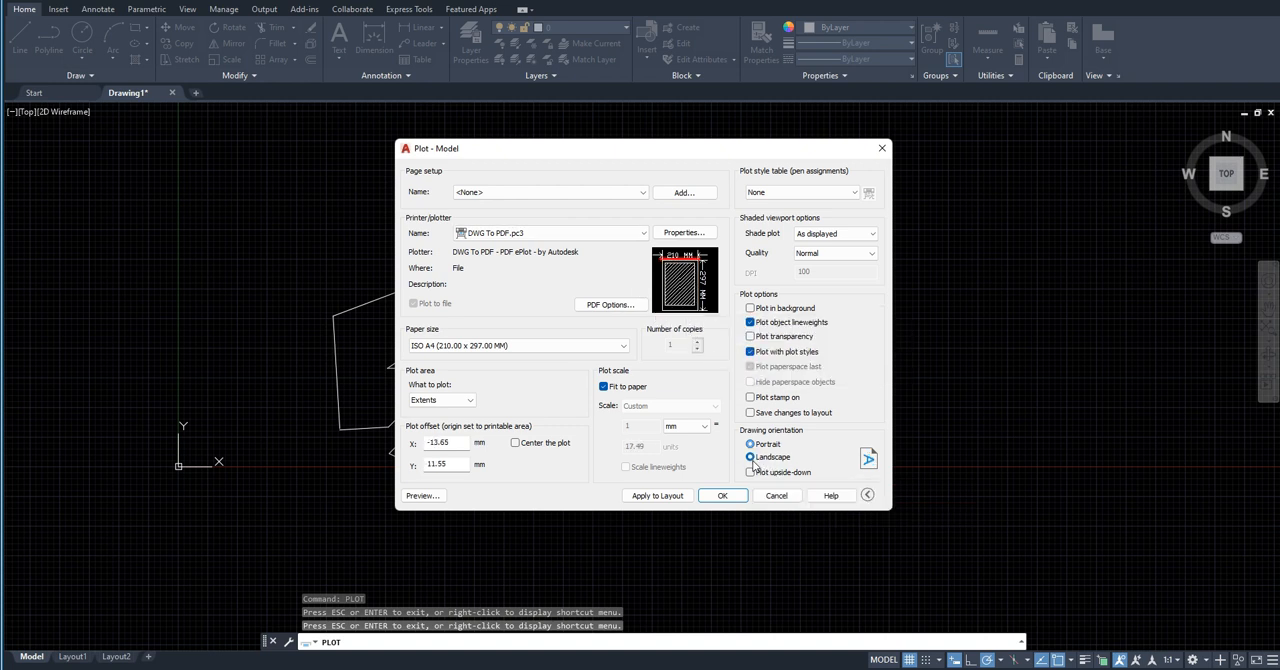
{"action": "left_click", "coordinate": [422, 495]}
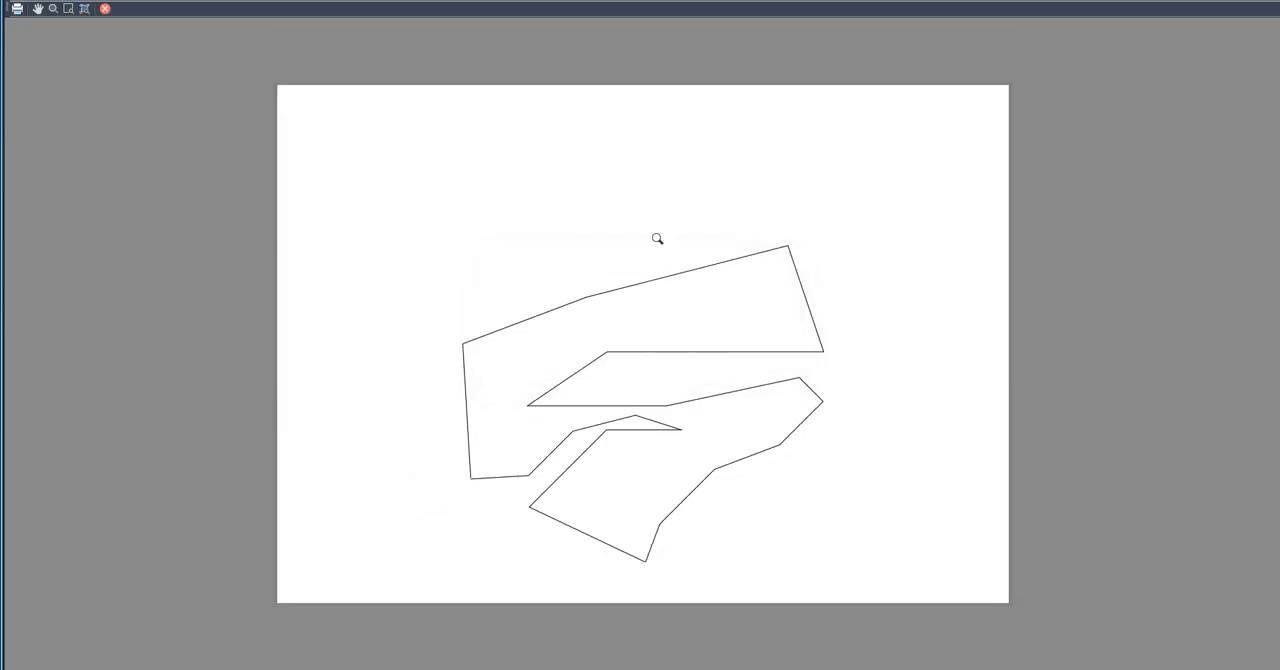
{"action": "left_click", "coordinate": [107, 10]}
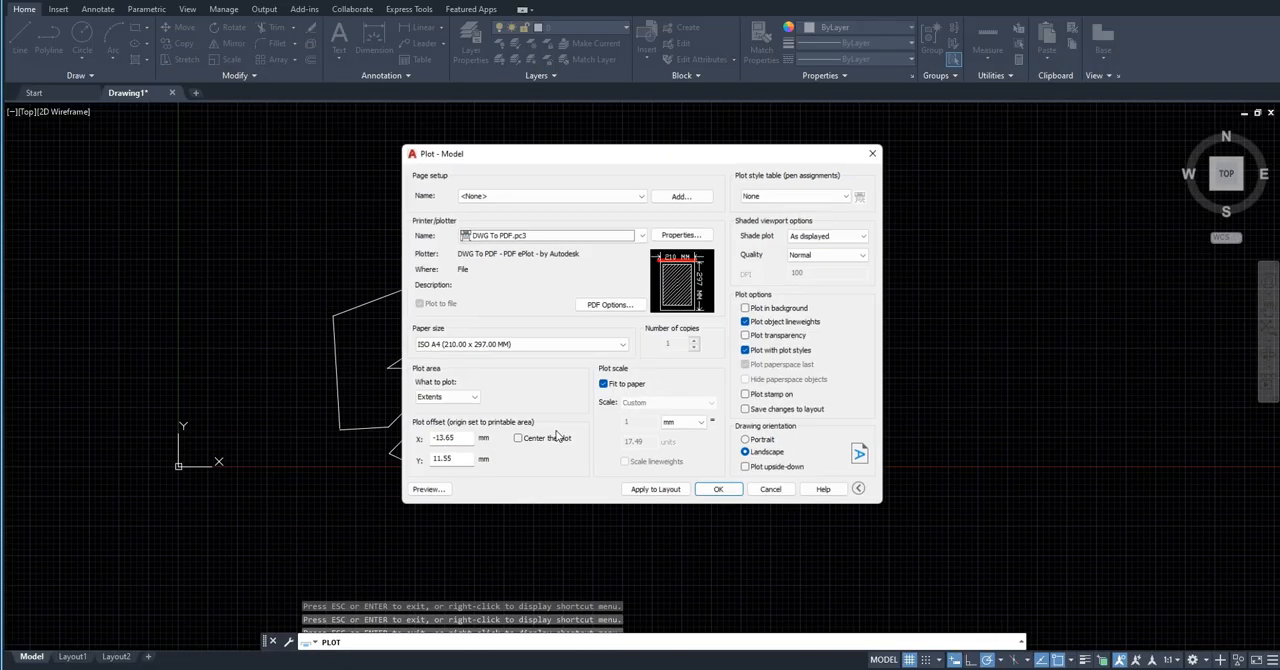
Step: Set the plot area to Window and pick a rectangle enclosing the whole polyline
{"action": "left_click", "coordinate": [446, 403]}
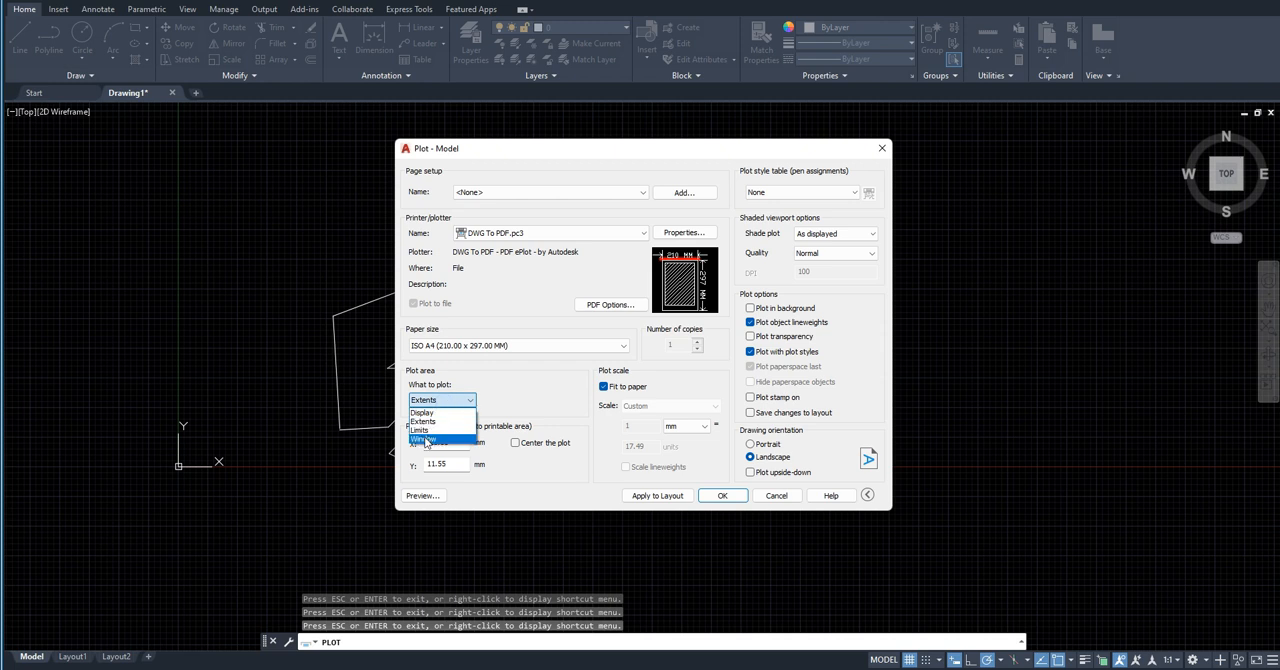
{"action": "left_click", "coordinate": [419, 439]}
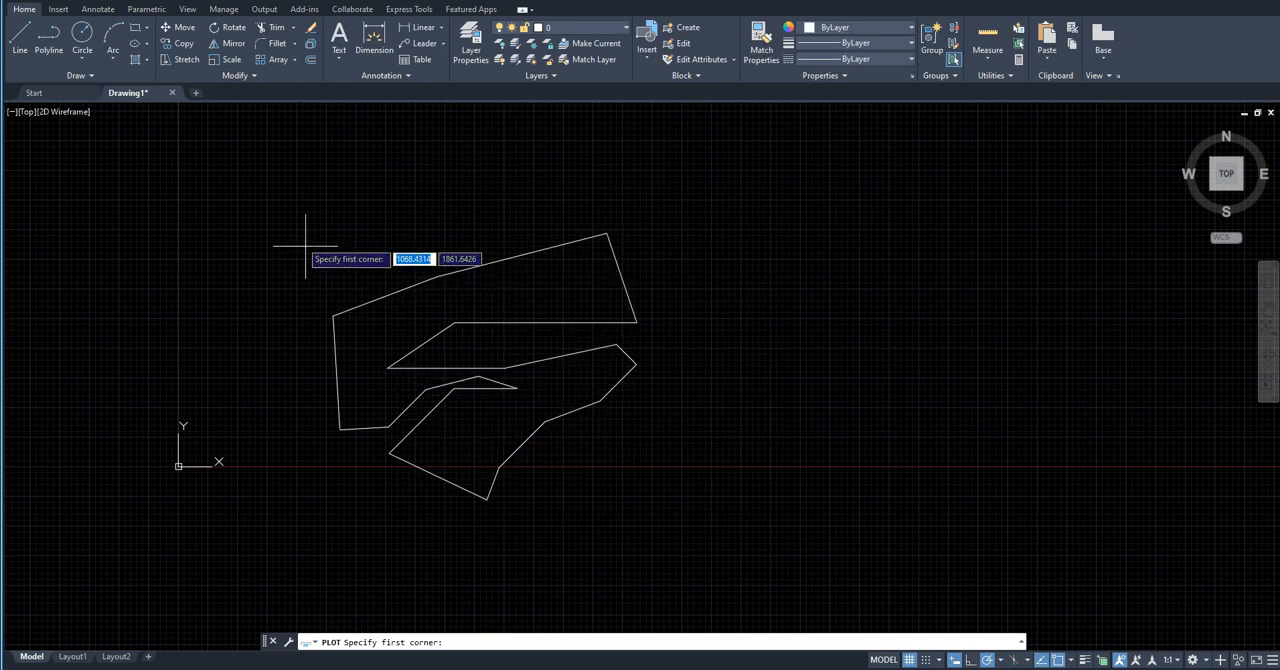
{"action": "left_click", "coordinate": [307, 196]}
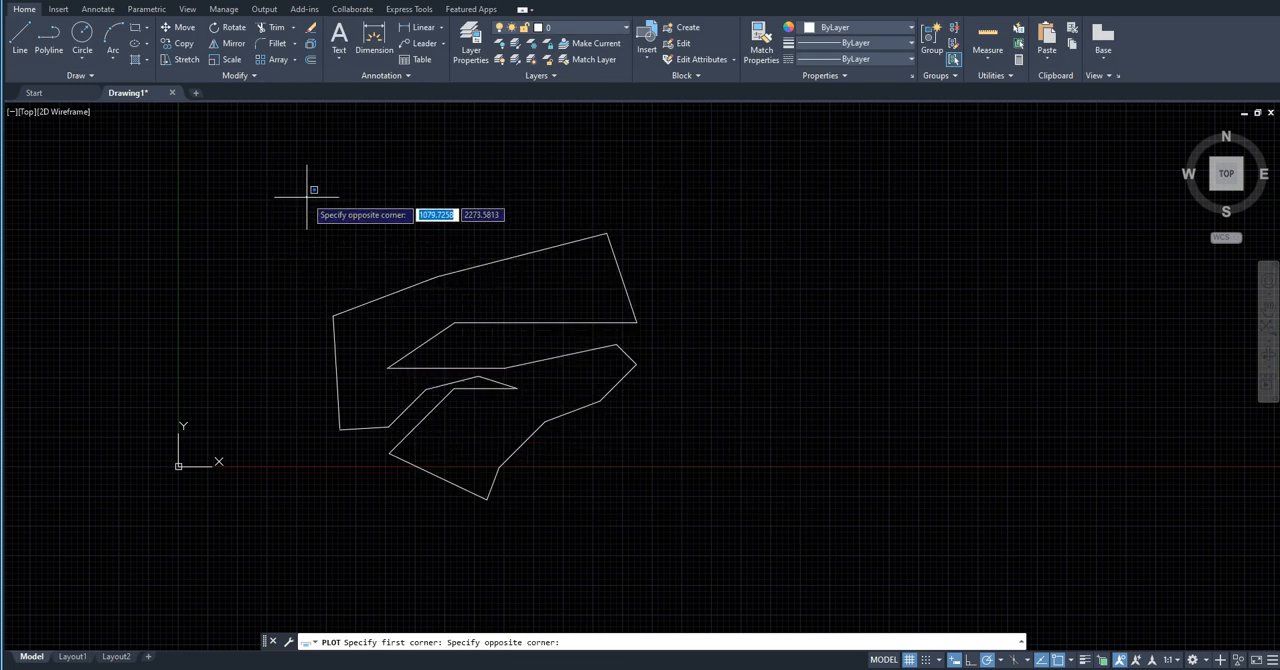
{"action": "left_click", "coordinate": [657, 522]}
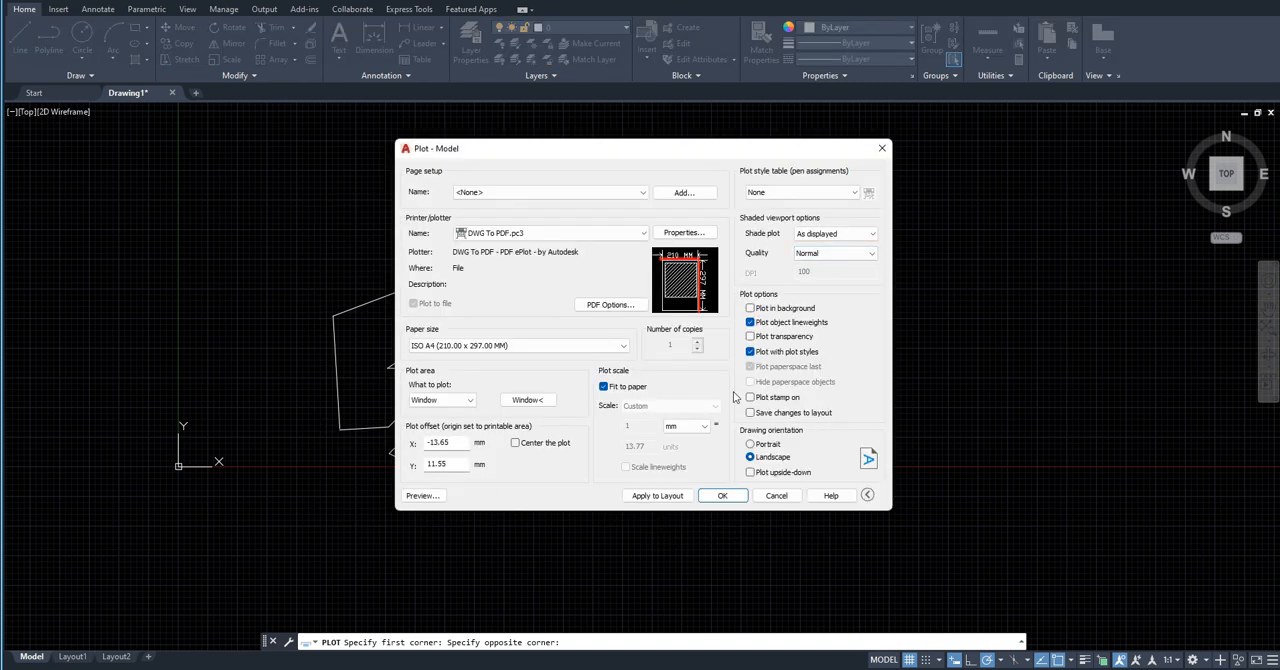
Step: Redefine the plot window with a slightly tighter rectangle around the polyline
{"action": "mouse_move", "coordinate": [695, 290]}
{"action": "left_click", "coordinate": [539, 402]}
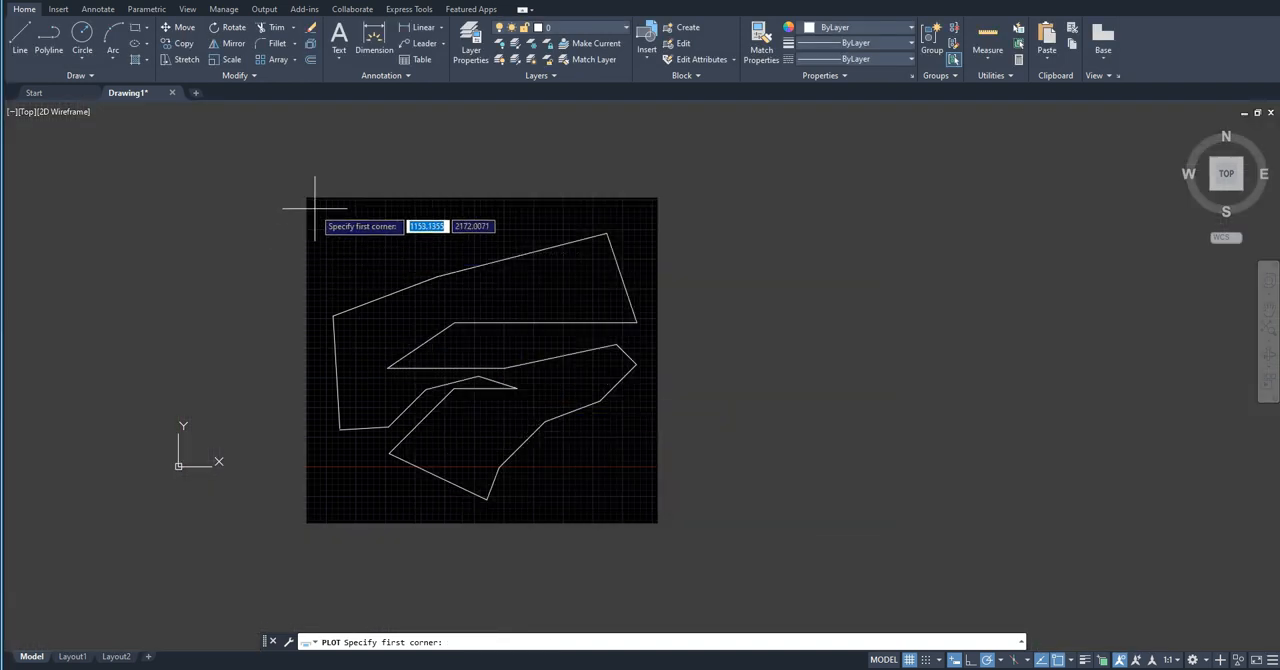
{"action": "left_click", "coordinate": [324, 215]}
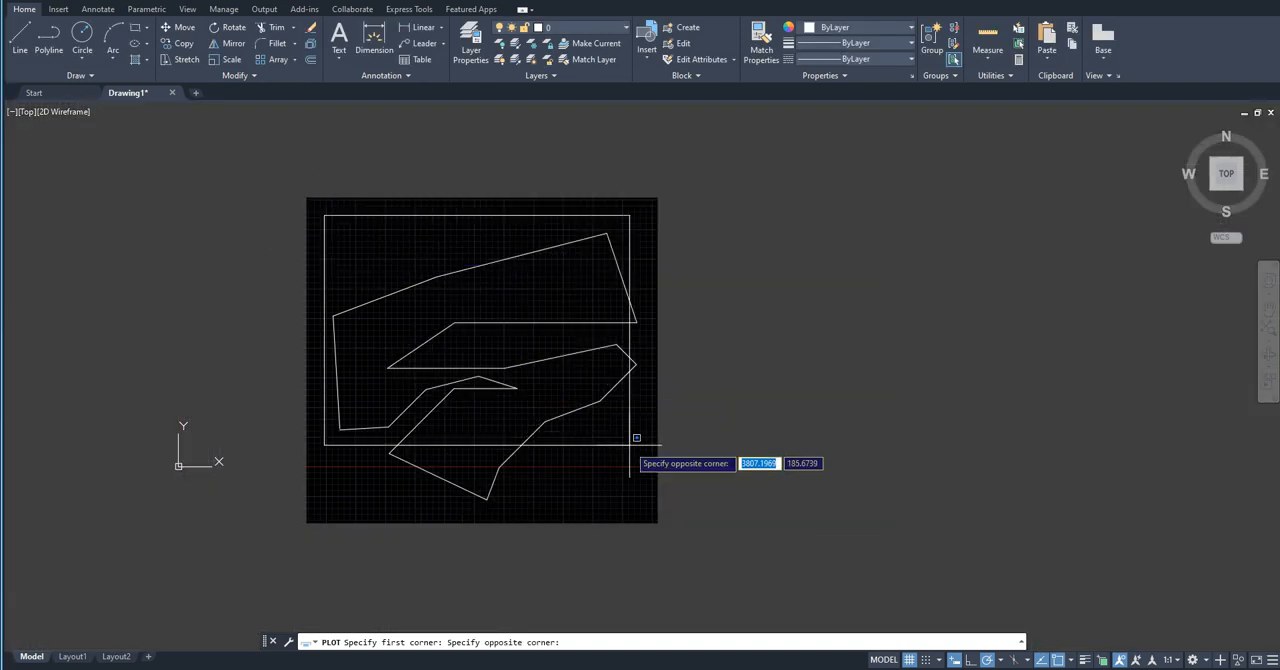
{"action": "left_click", "coordinate": [644, 507]}
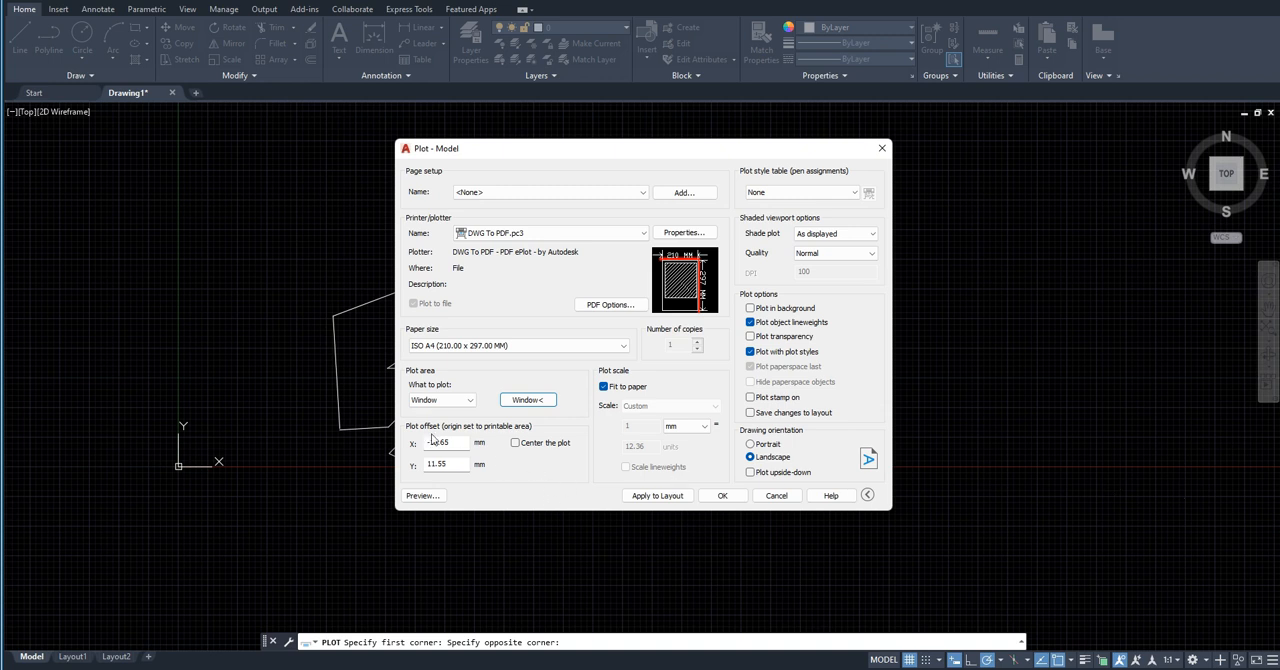
Step: Centre the plot on the sheet and replace Fit to paper with a custom scale of 1 mm = 10 units
{"action": "left_click", "coordinate": [515, 445]}
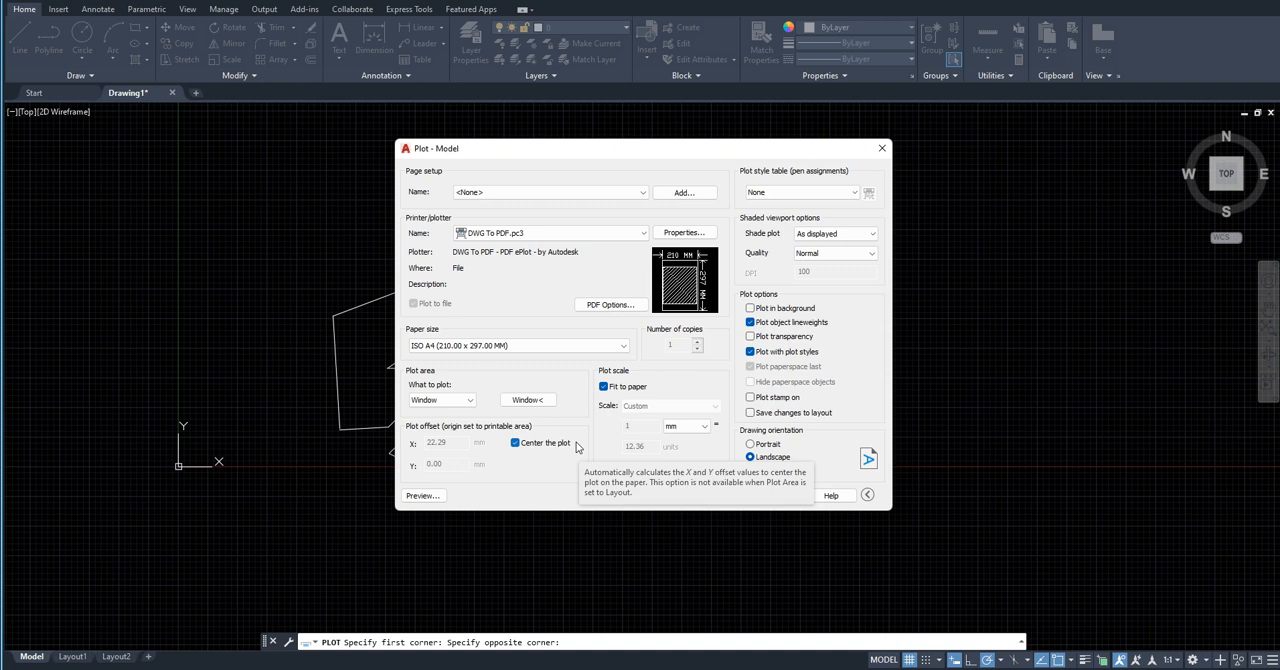
{"action": "left_click", "coordinate": [604, 387]}
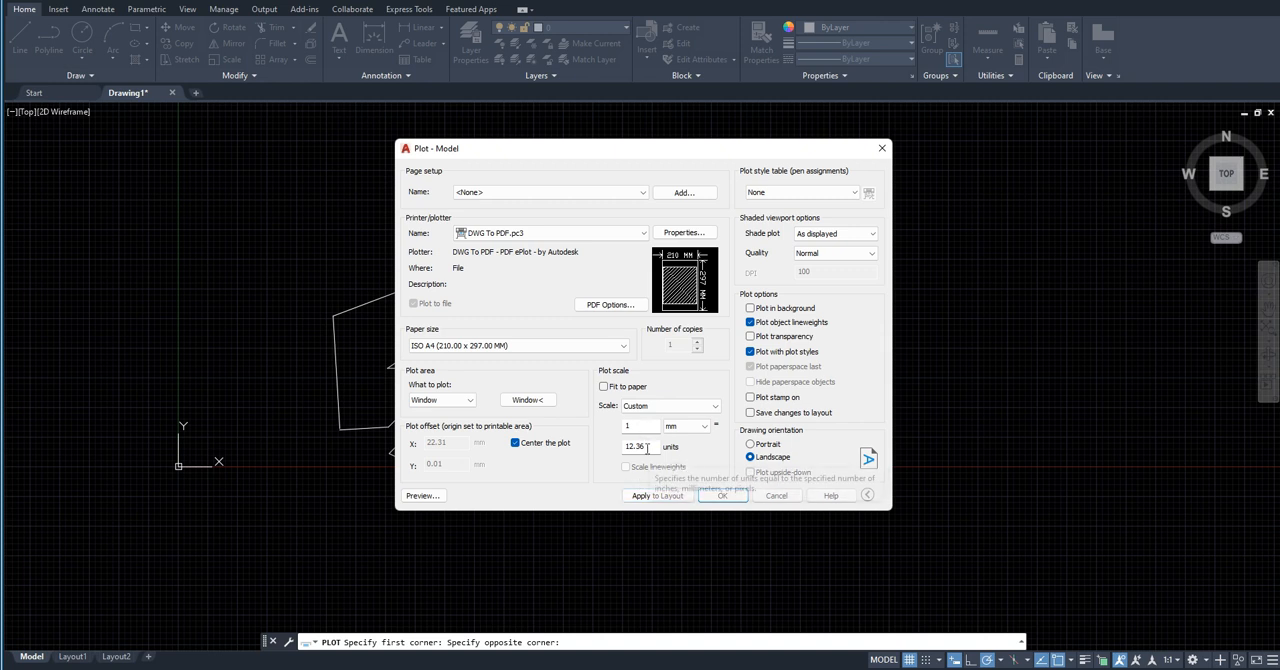
{"action": "left_click_drag", "start_coordinate": [648, 448], "coordinate": [596, 458]}
{"action": "type", "text": "10"}
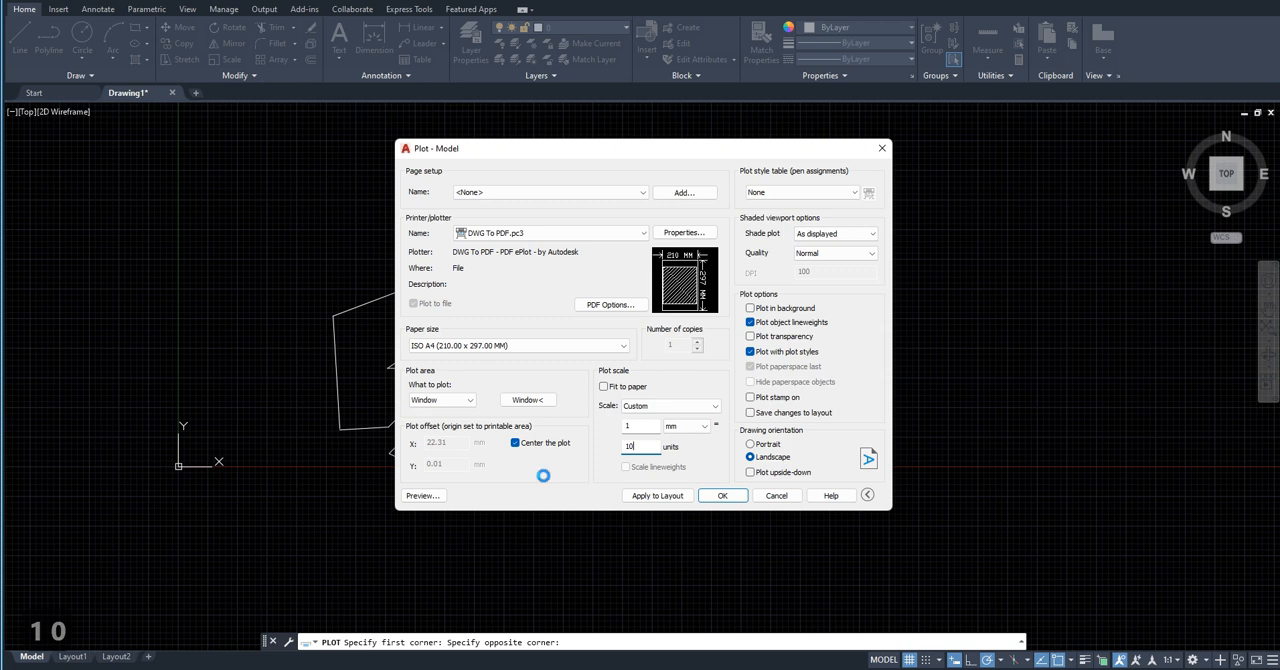
{"action": "key", "text": "Return"}
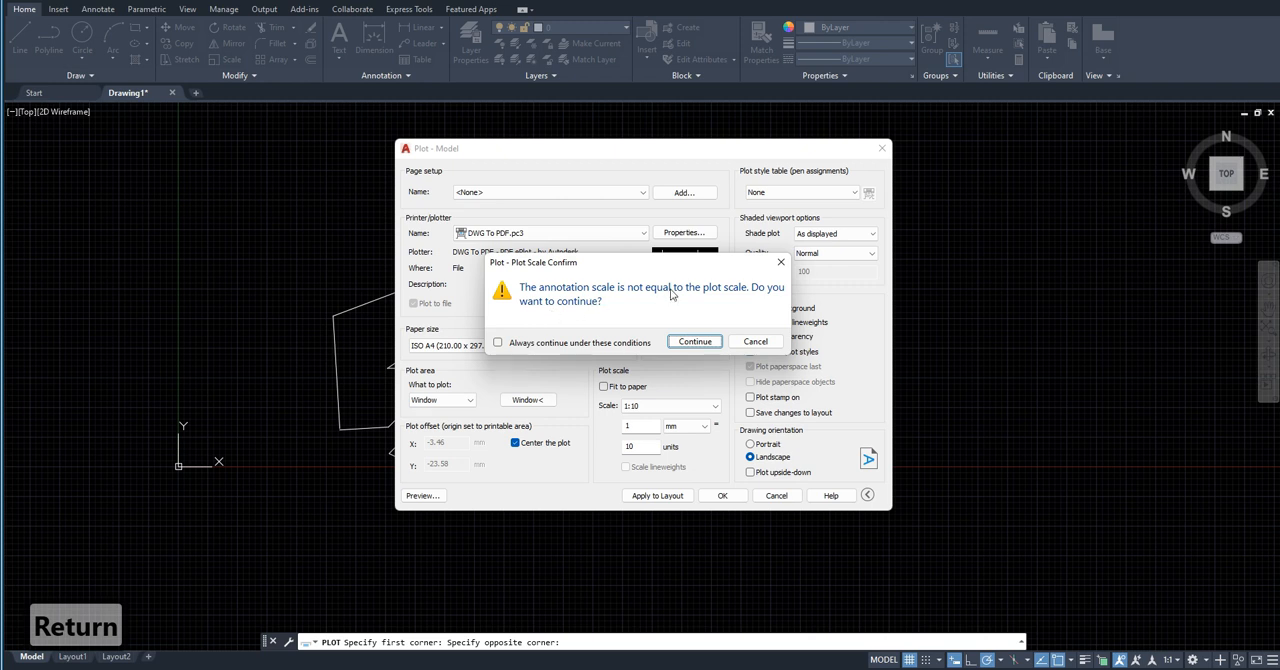
{"action": "left_click_drag", "start_coordinate": [658, 268], "coordinate": [661, 398]}
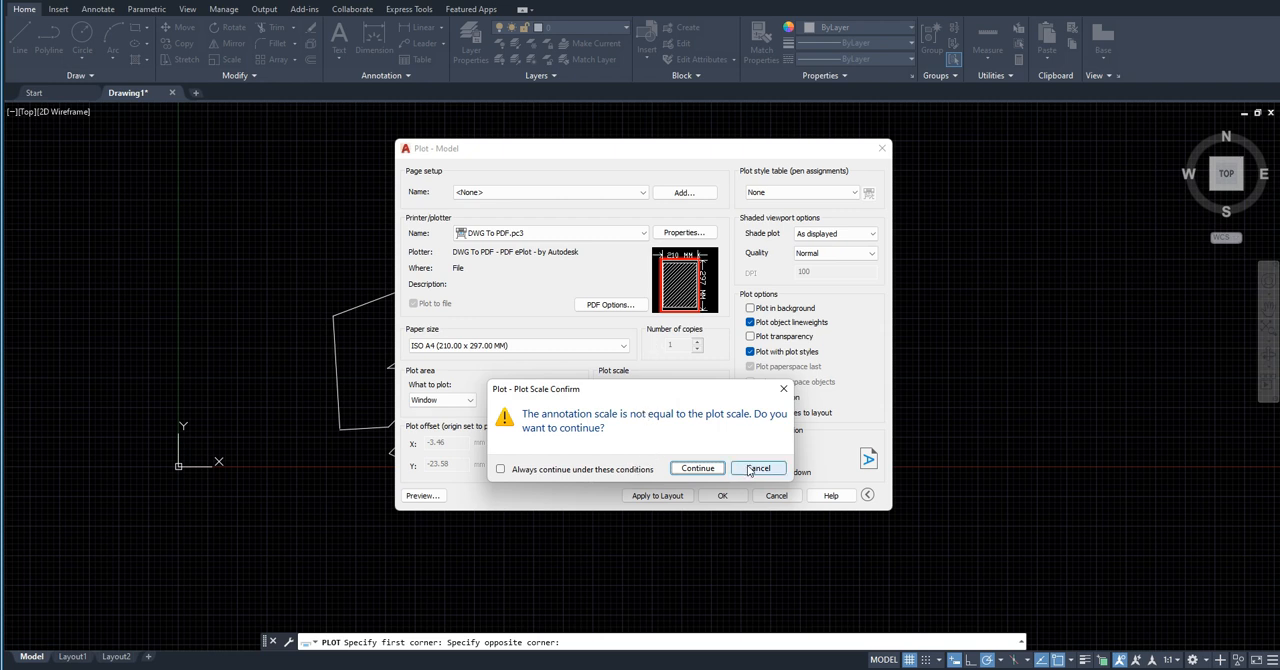
{"action": "left_click", "coordinate": [698, 468]}
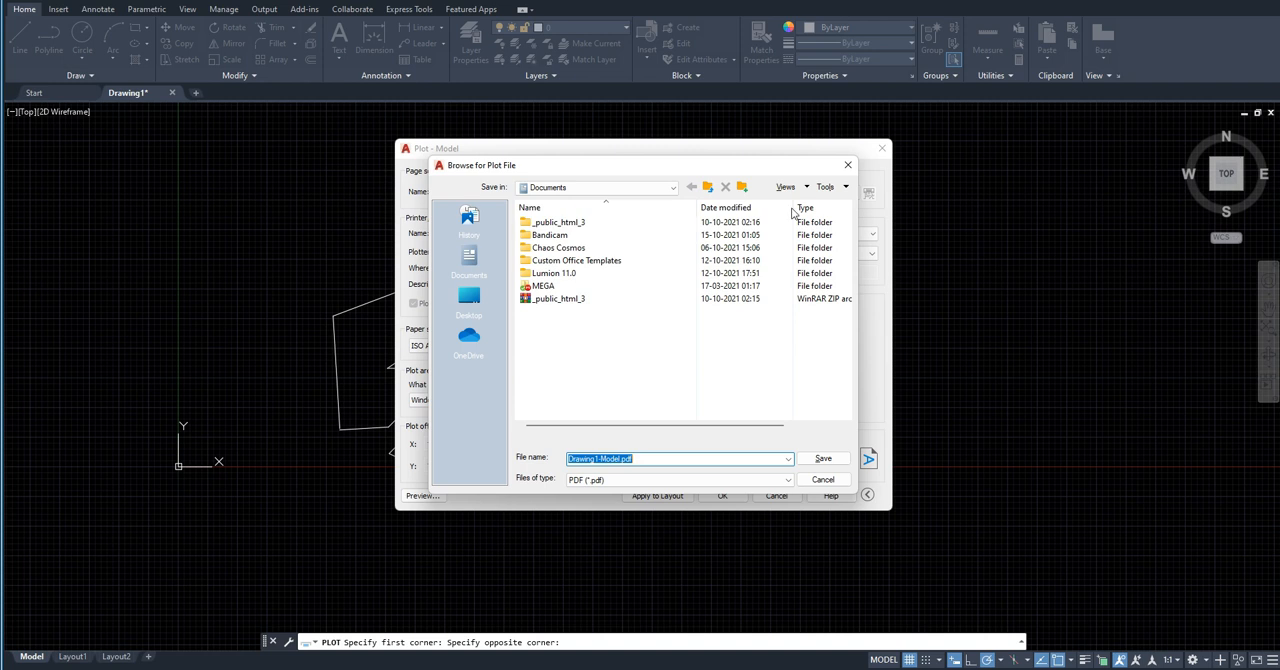
{"action": "left_click", "coordinate": [848, 162]}
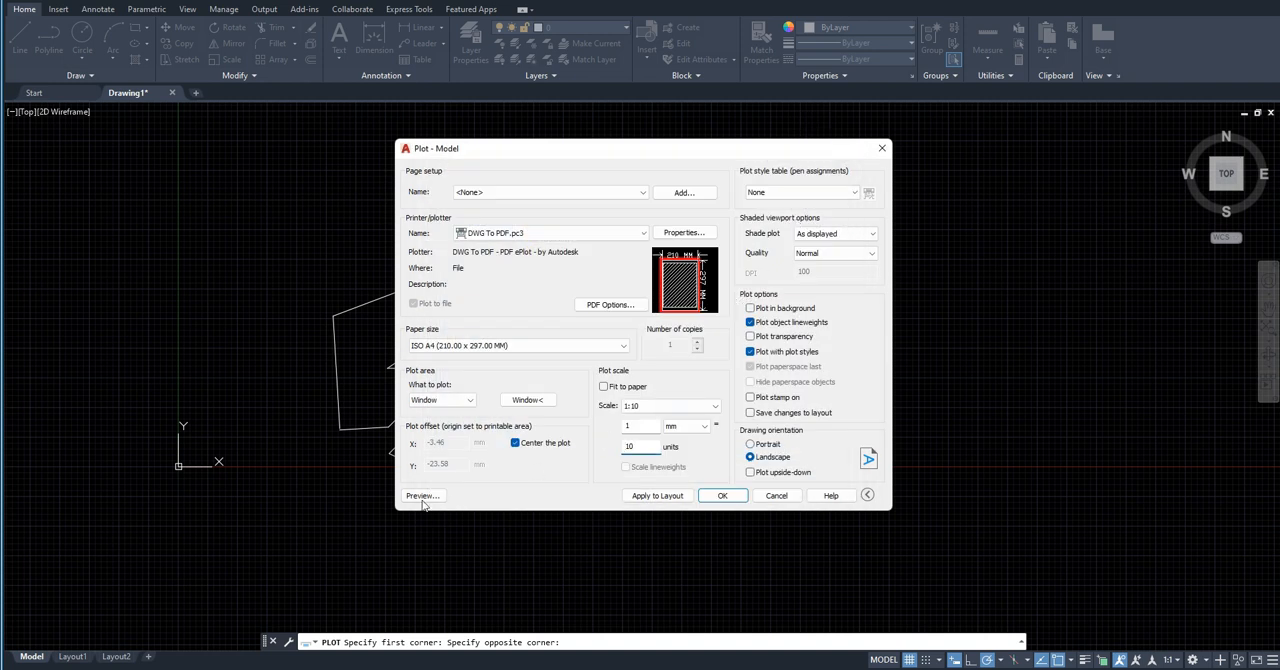
Step: Preview the sheet at the 1:10 scale, accepting the annotation scale mismatch, and return to the plot settings
{"action": "left_click", "coordinate": [421, 497]}
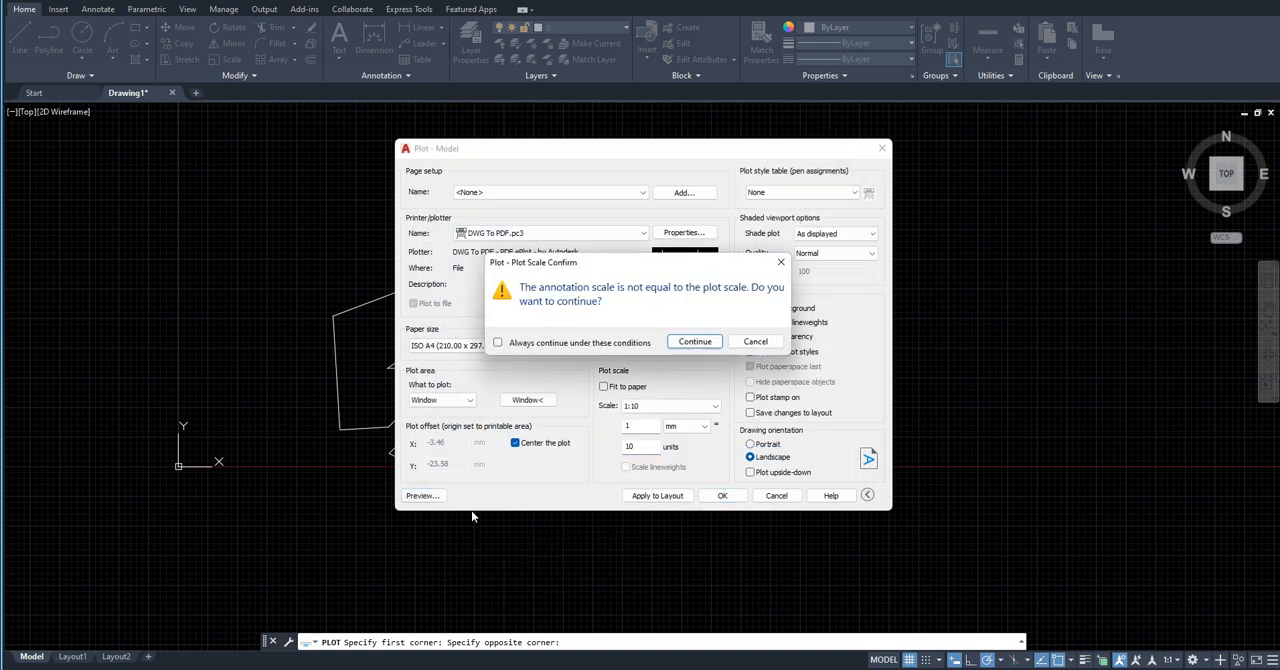
{"action": "left_click", "coordinate": [695, 342]}
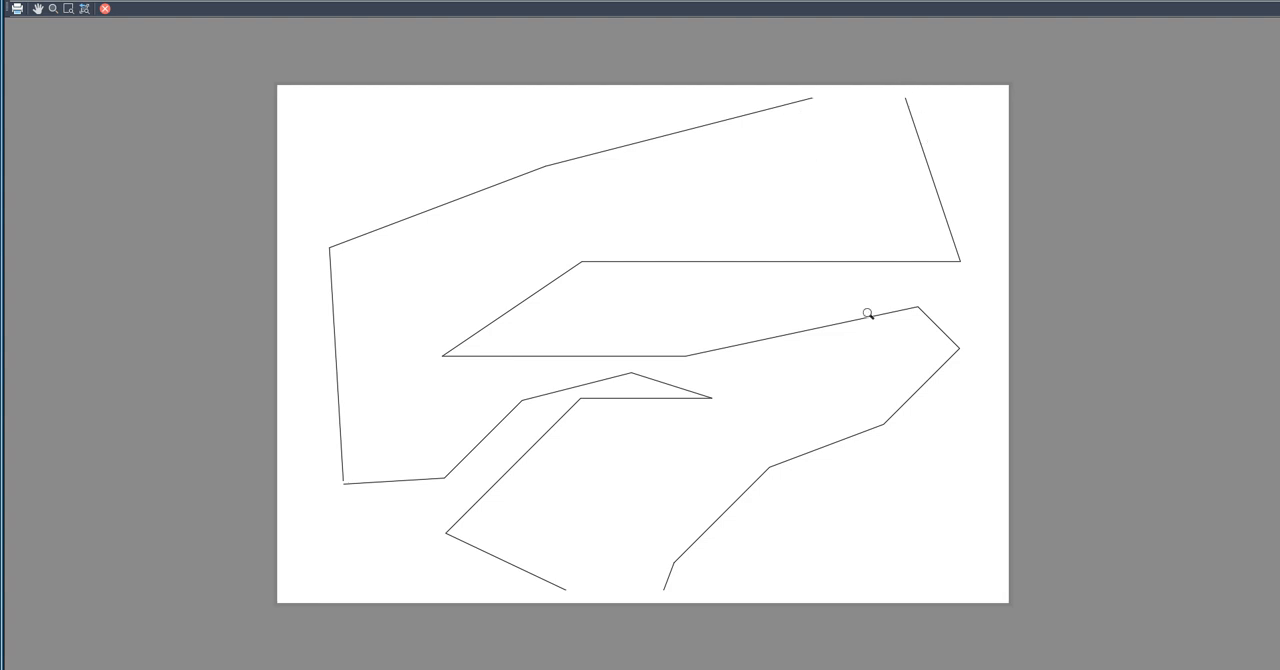
{"action": "left_click", "coordinate": [105, 9]}
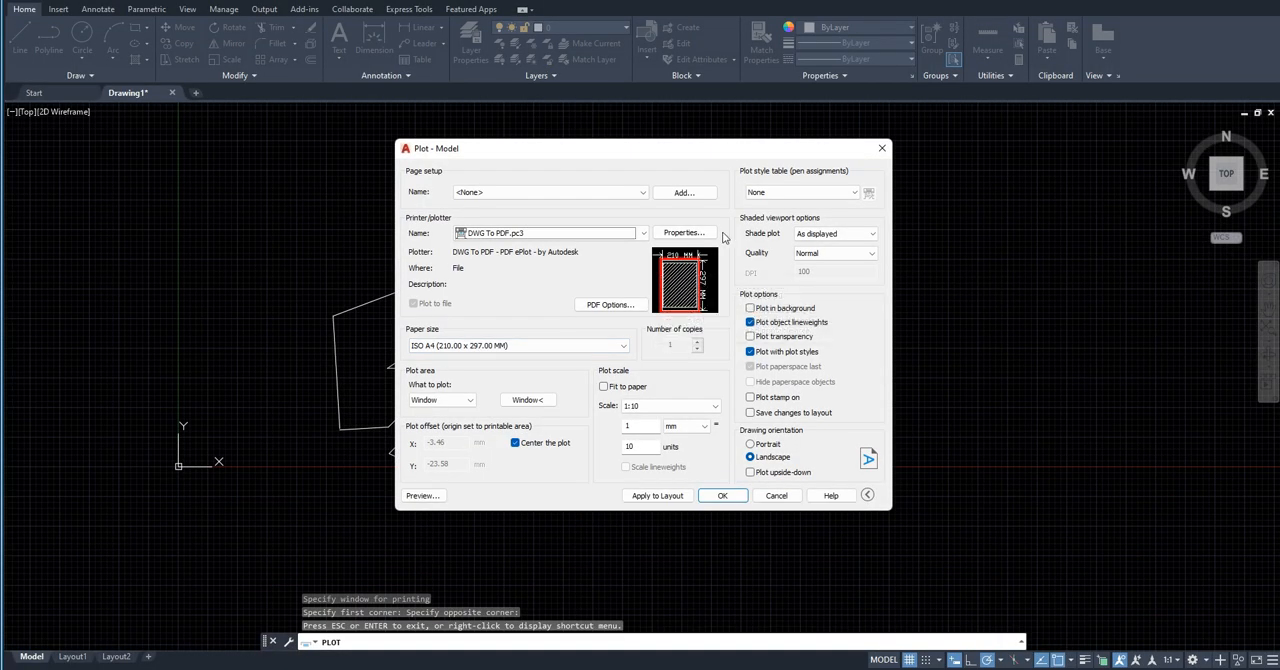
Step: Set the custom plot scale to 1 mm = 15 units and dismiss the plot file dialog without saving
{"action": "left_click", "coordinate": [667, 405]}
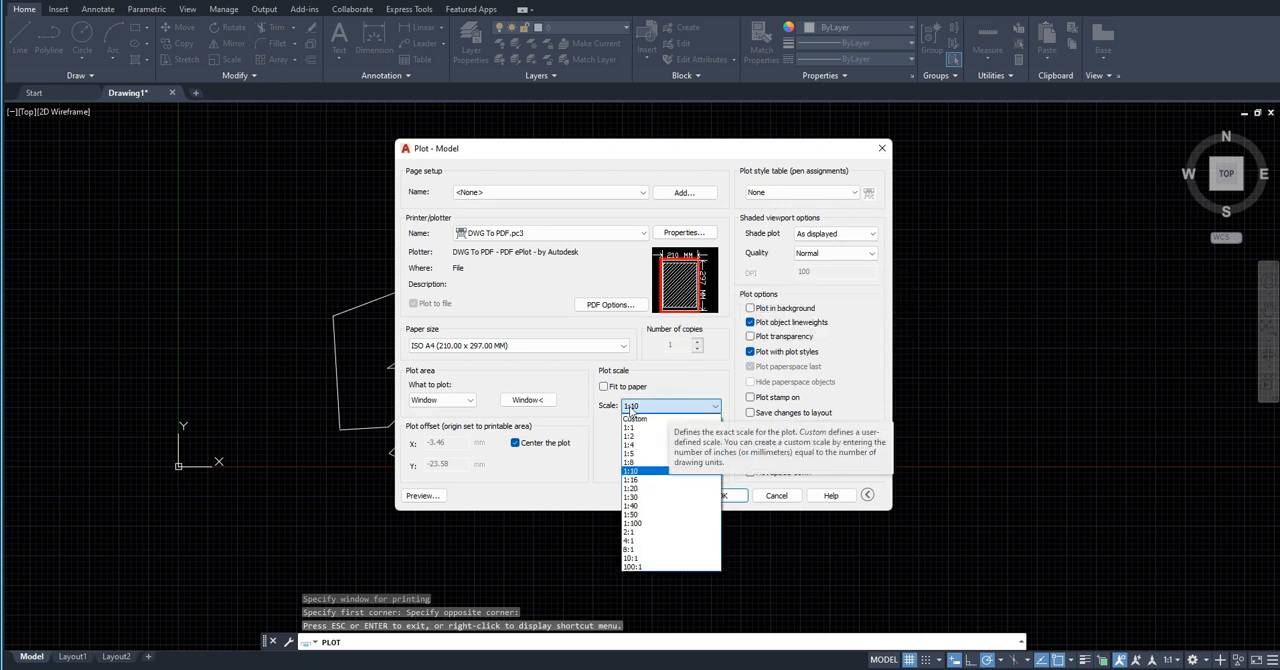
{"action": "left_click", "coordinate": [690, 377]}
{"action": "double_click", "coordinate": [629, 446]}
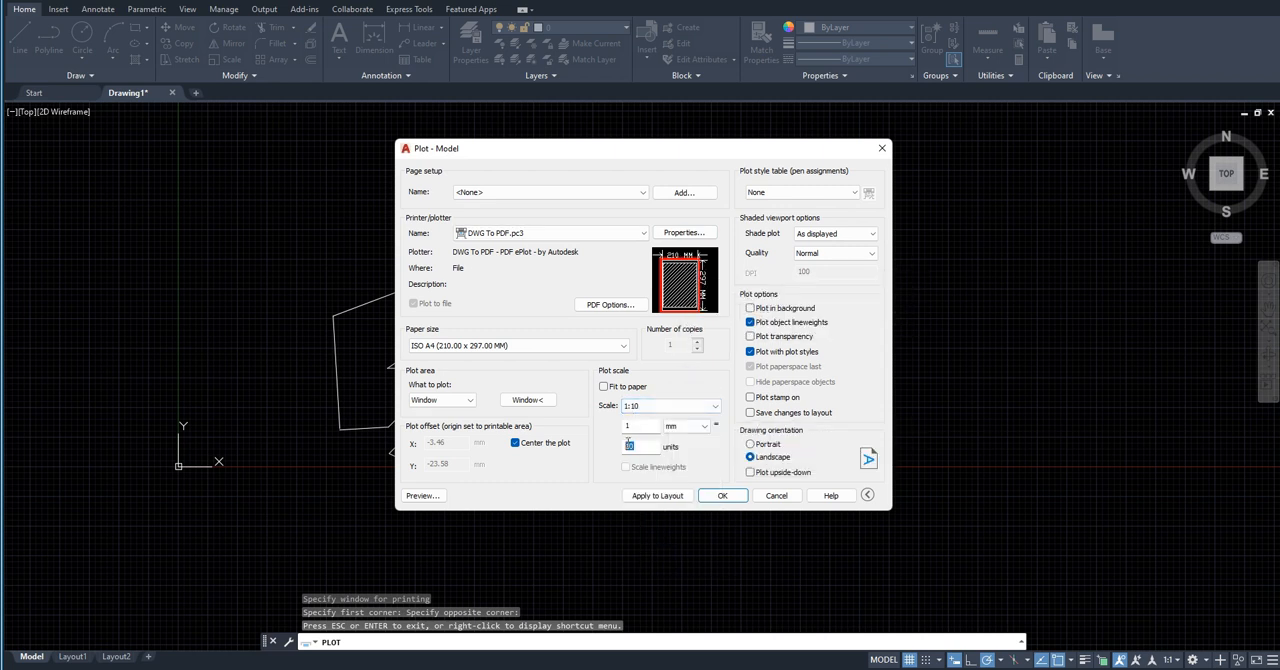
{"action": "type", "text": "15"}
{"action": "key", "text": "Return"}
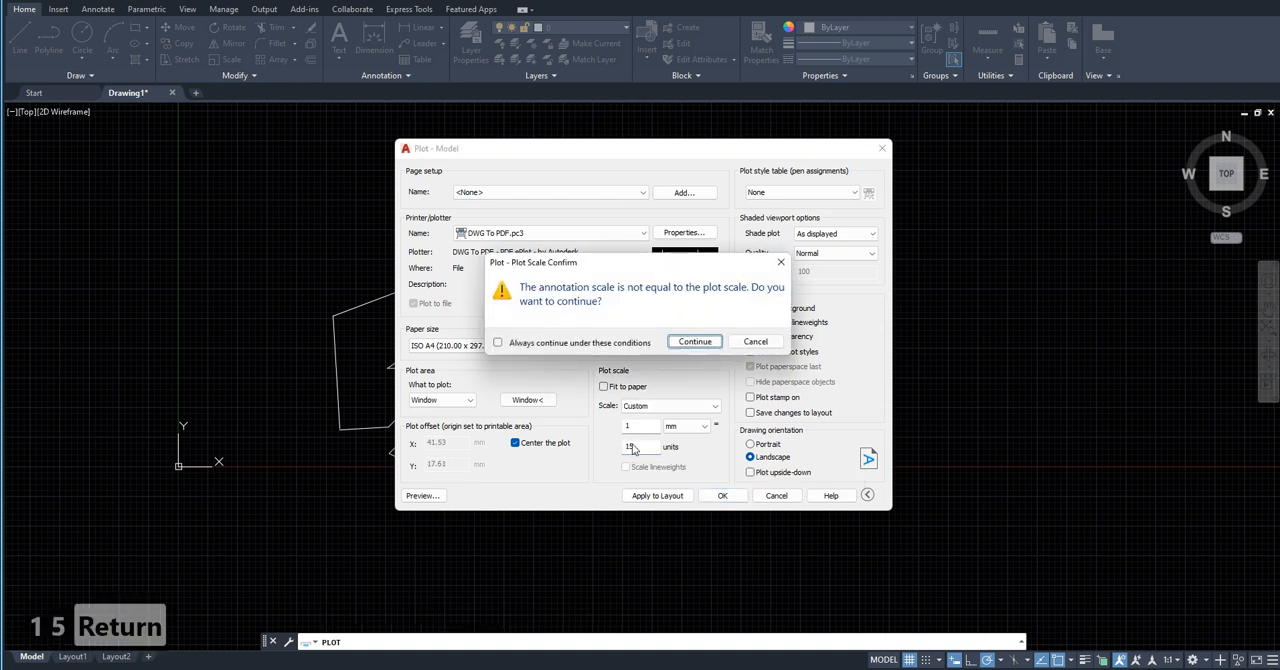
{"action": "left_click", "coordinate": [700, 341]}
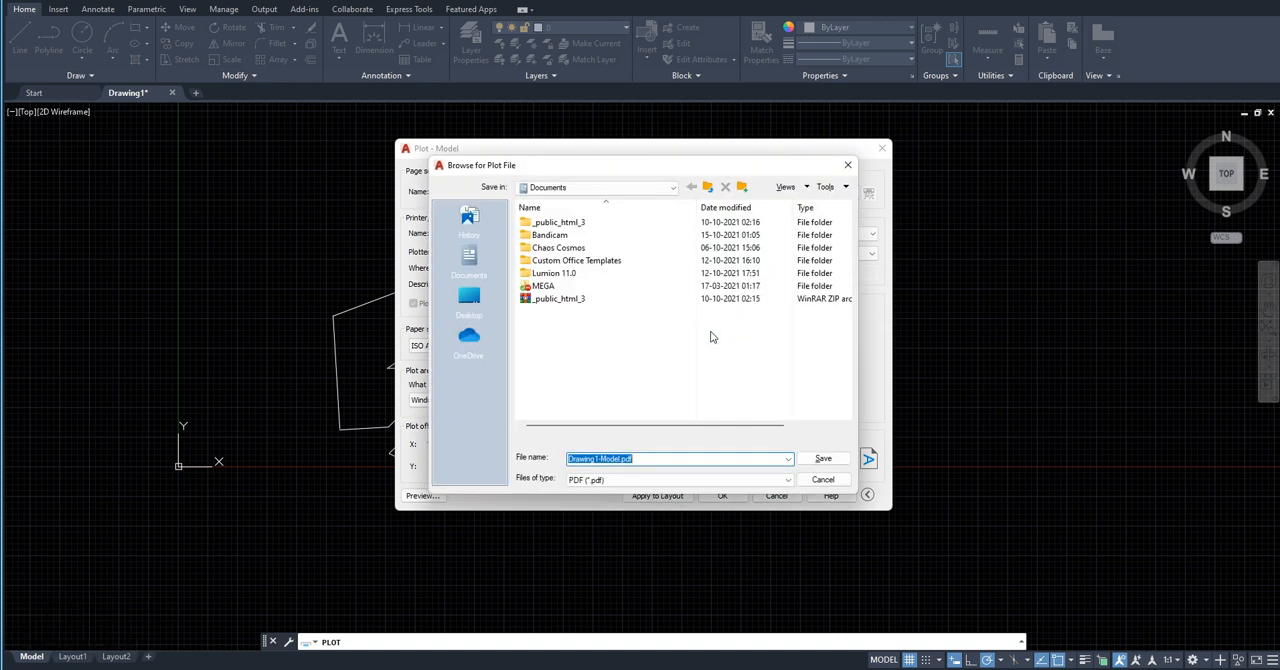
{"action": "left_click", "coordinate": [848, 165]}
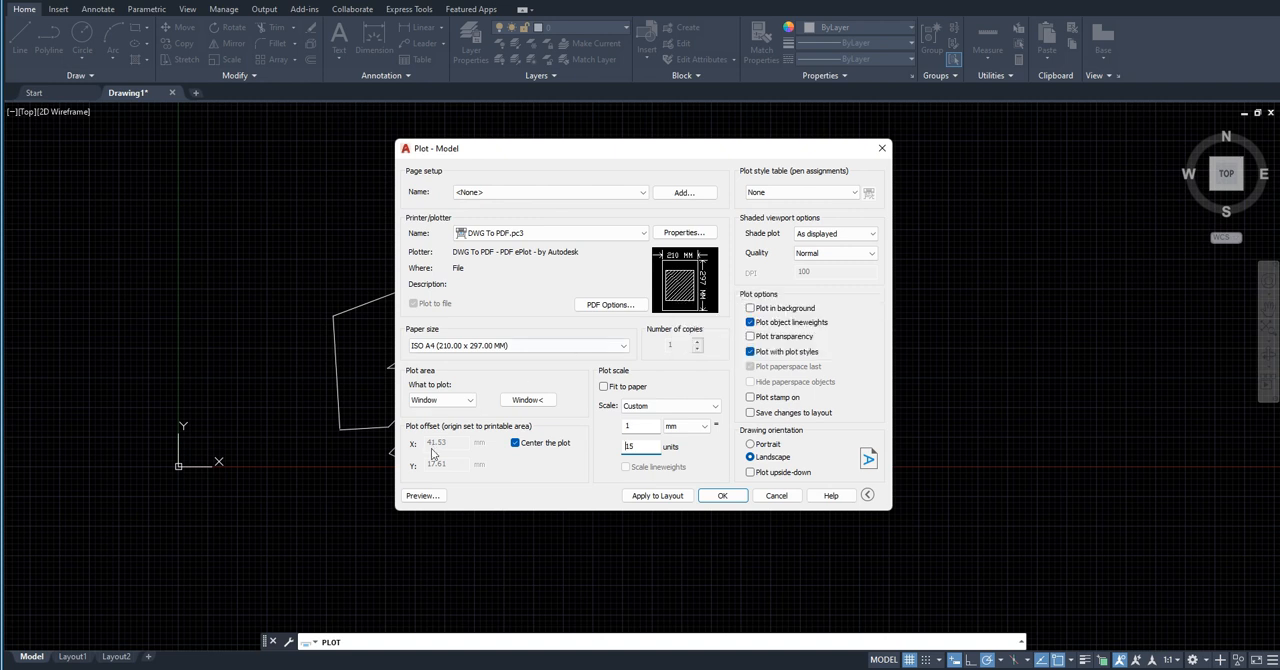
Step: Preview the sheet at 1 mm = 15 units and return to the plot settings
{"action": "left_click", "coordinate": [424, 495]}
{"action": "left_click", "coordinate": [690, 341]}
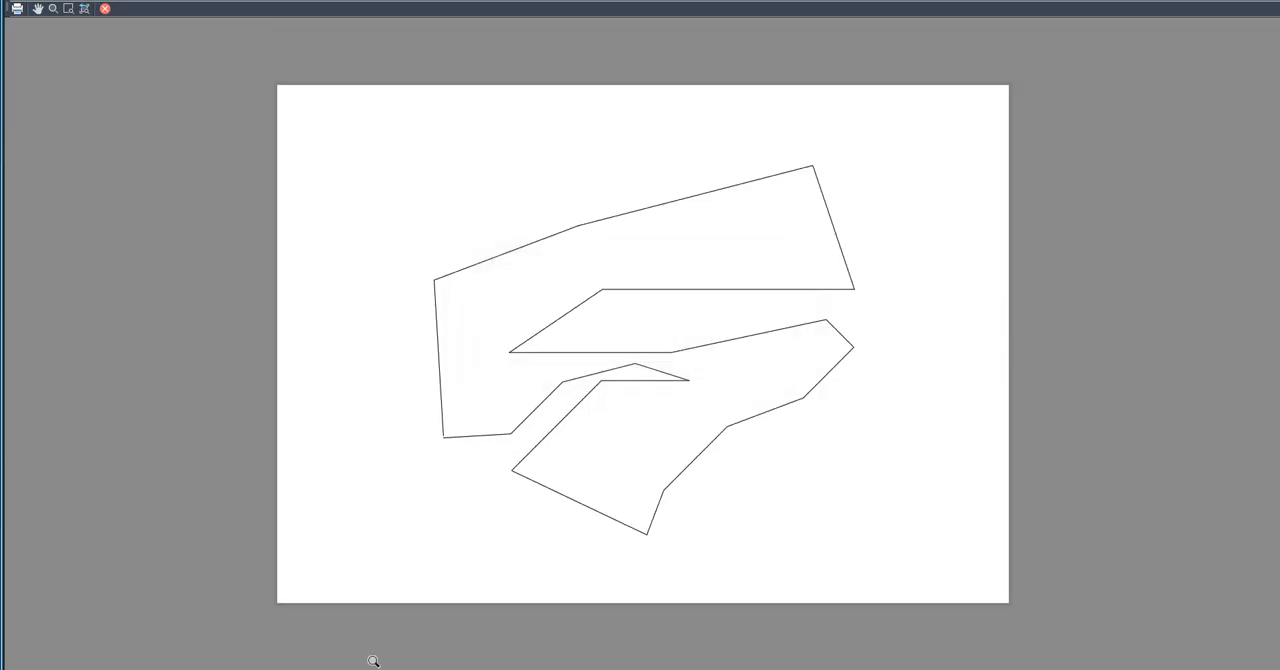
{"action": "left_click", "coordinate": [105, 8]}
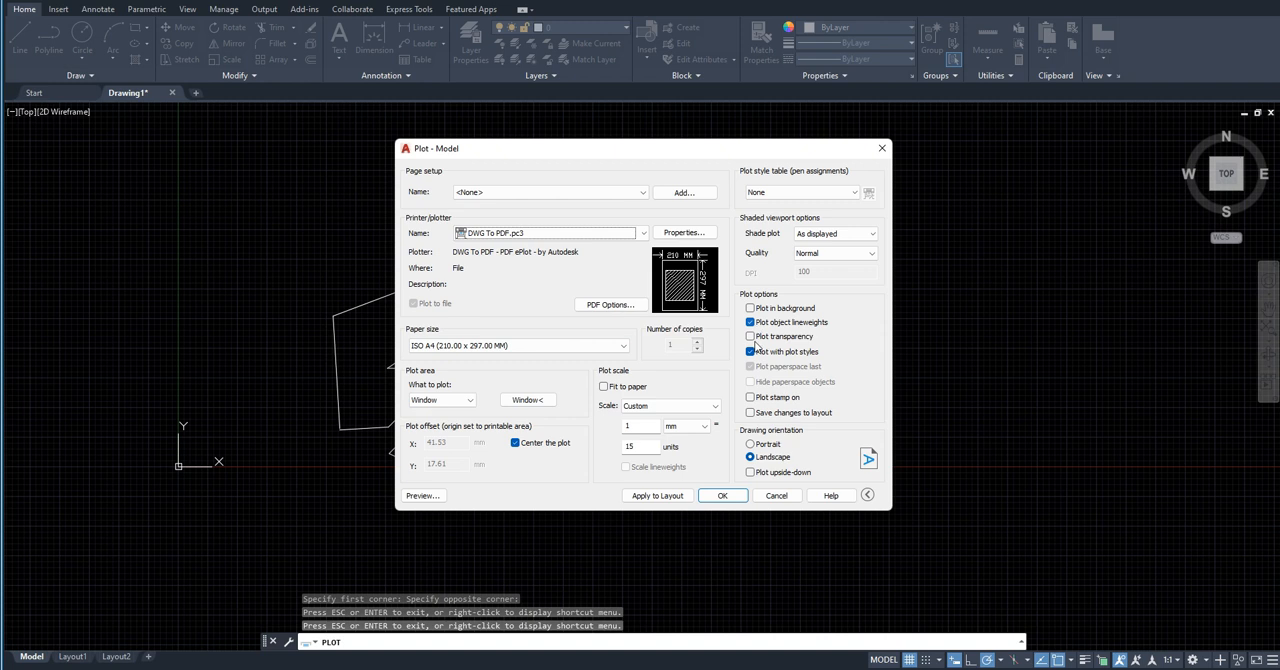
Step: Proceed with the plot up to choosing the PDF file, cancel the save and close the plot settings without plotting
{"action": "left_click", "coordinate": [722, 498]}
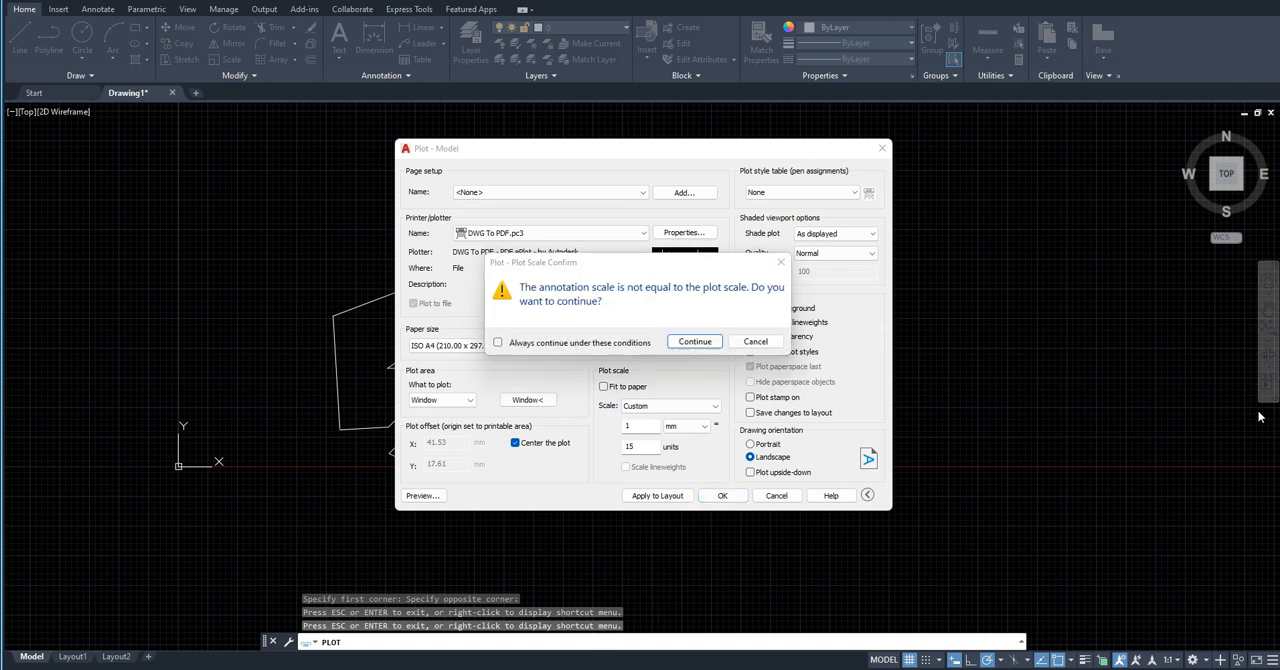
{"action": "left_click", "coordinate": [672, 347]}
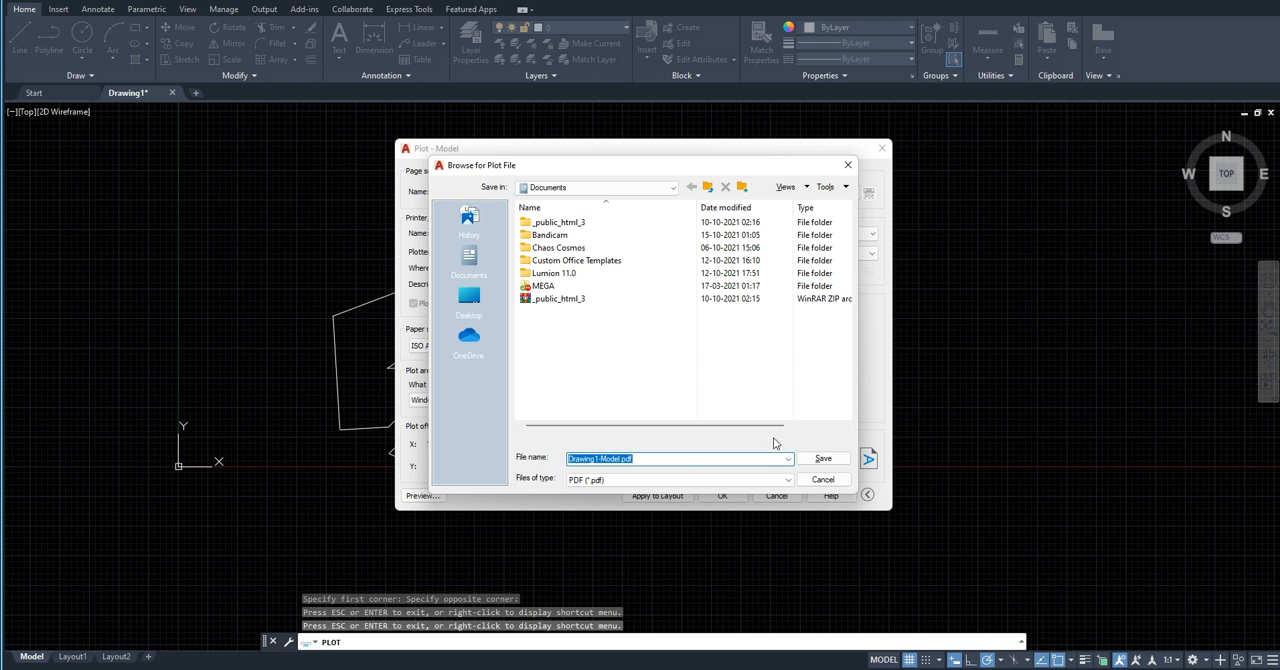
{"action": "left_click", "coordinate": [820, 481]}
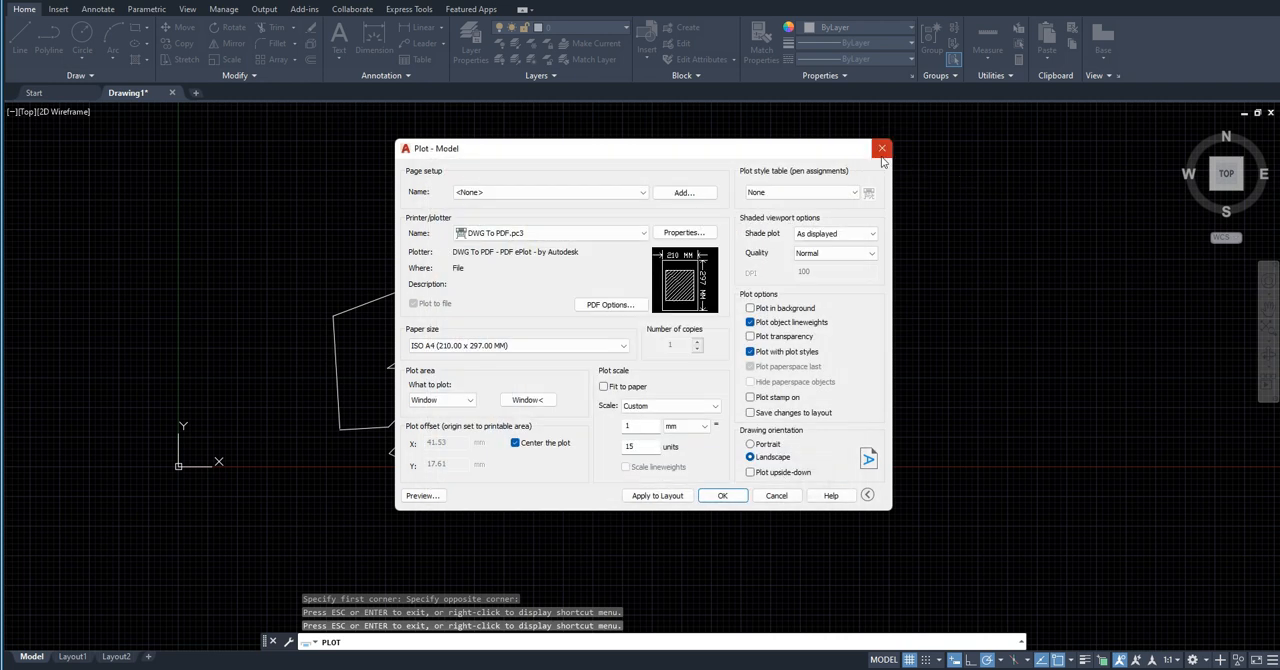
{"action": "left_click", "coordinate": [882, 149]}
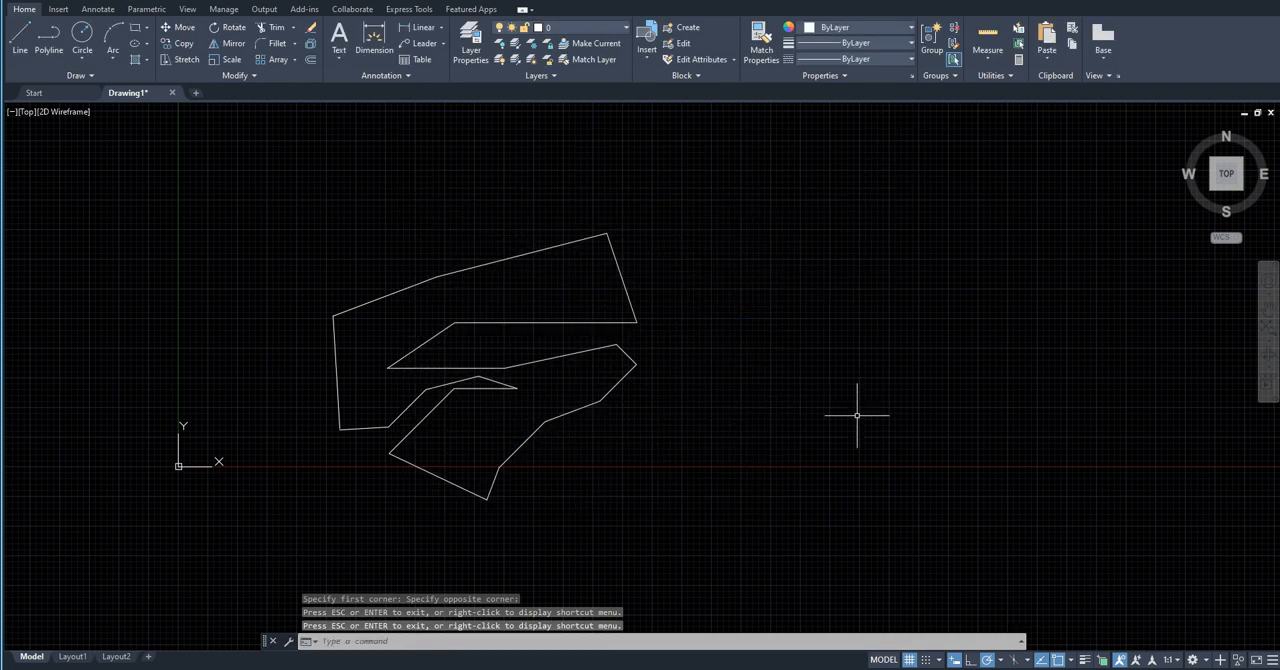